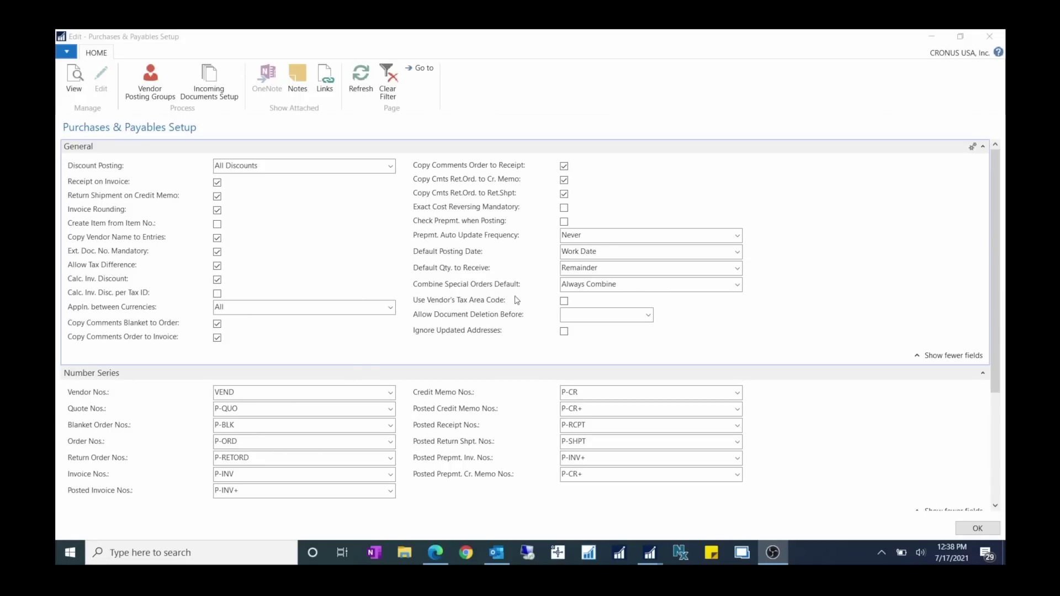
Step: Restore the maximized Purchases & Payables Setup window to a smaller size and open the Sales & Receivables Setup page by searching "sales & rec"
double_click(522, 39)
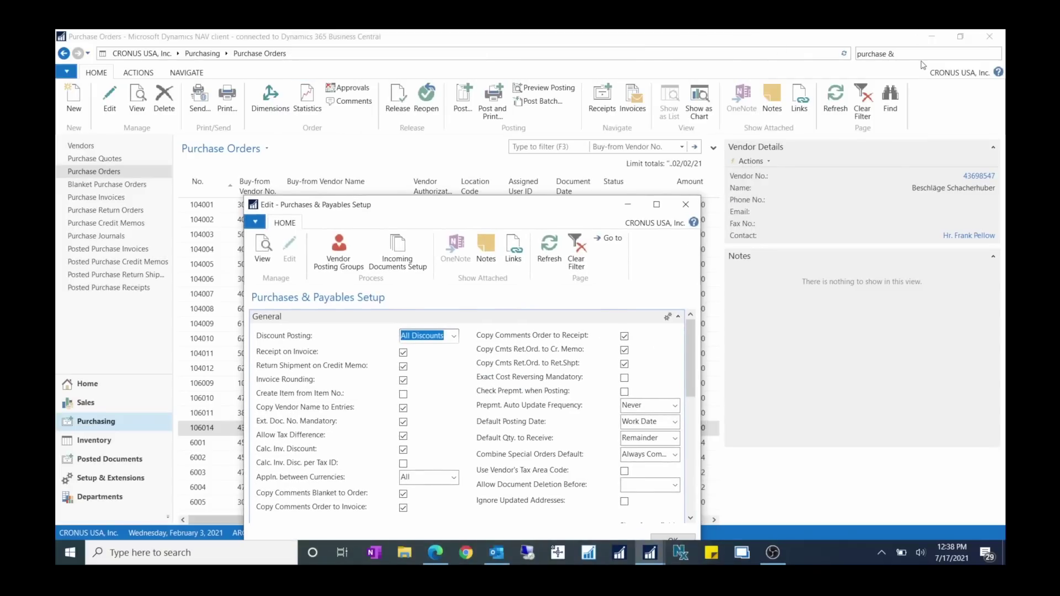
key("Escape")
left_click(920, 53)
type("sales & rec")
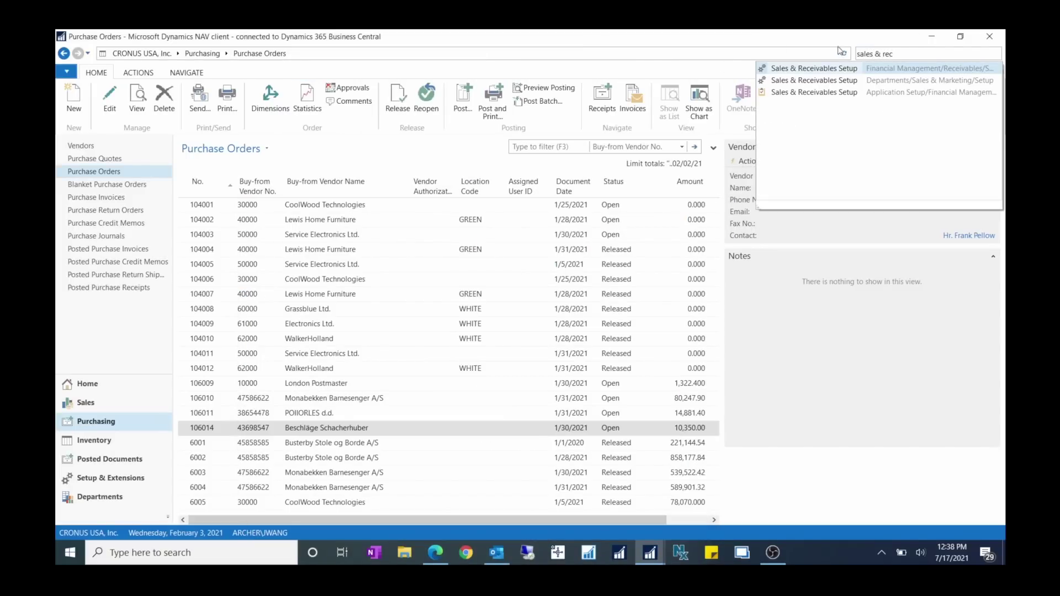
key("Return")
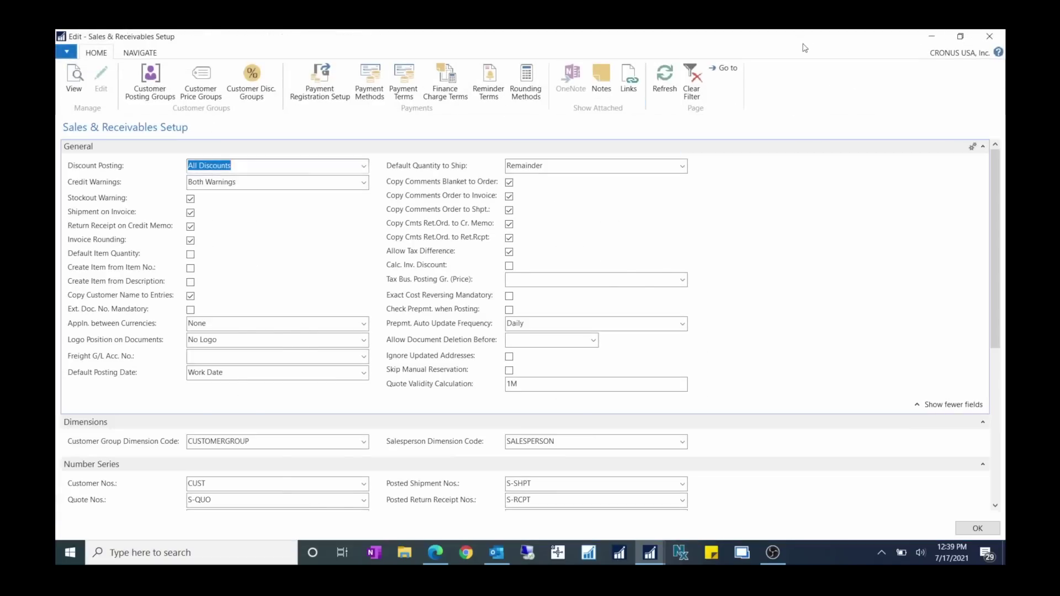
Step: Arrange the Sales & Receivables Setup and Purchases & Payables Setup windows side by side, extending the purchases window down to show its number series
left_click_drag(803, 45, 230, 98)
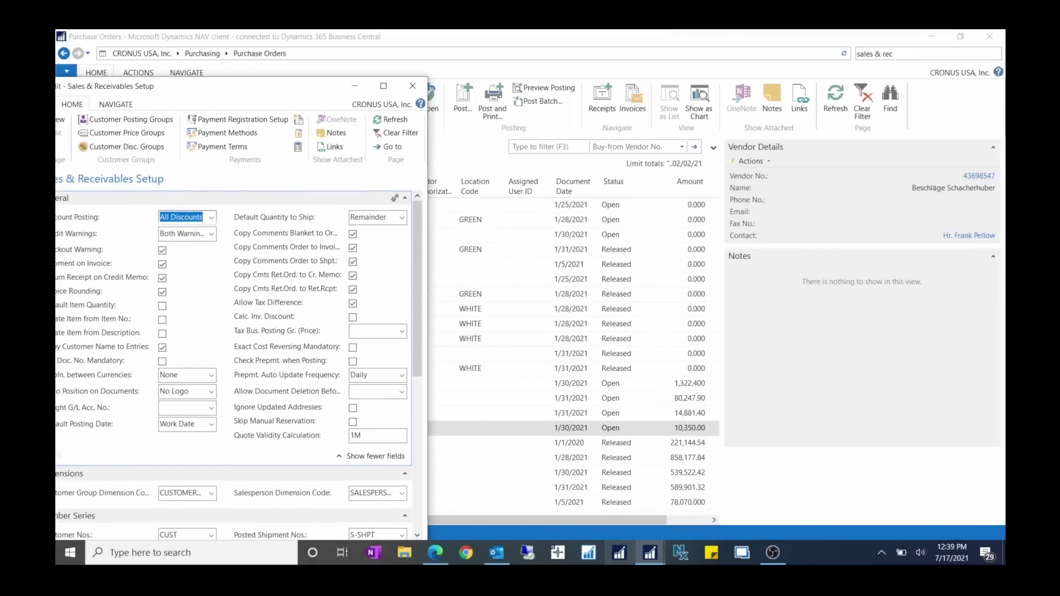
mouse_move(653, 560)
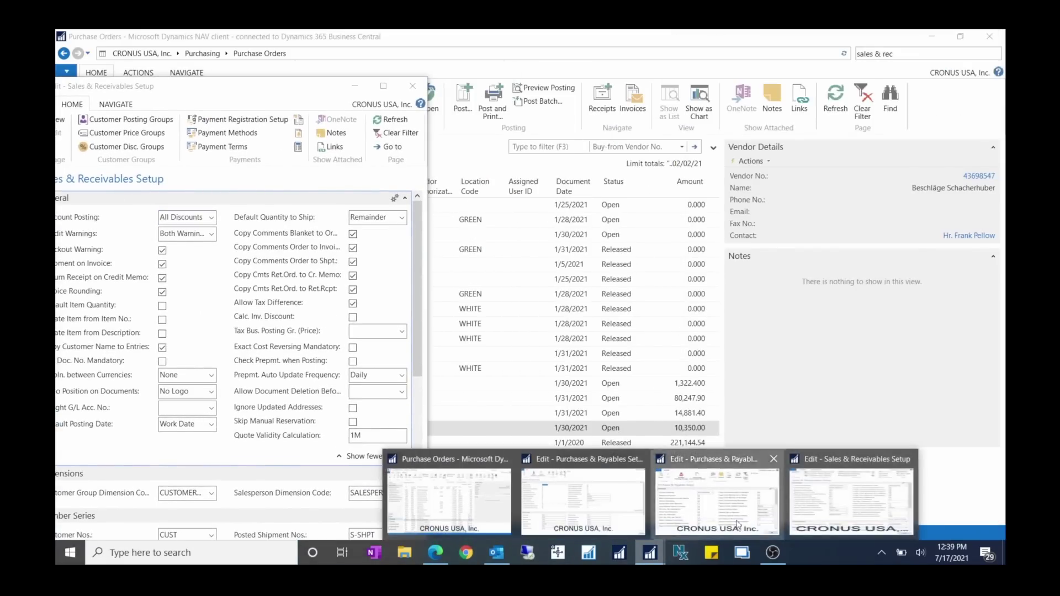
left_click(717, 499)
left_click_drag(533, 214, 747, 92)
left_click_drag(285, 90, 325, 49)
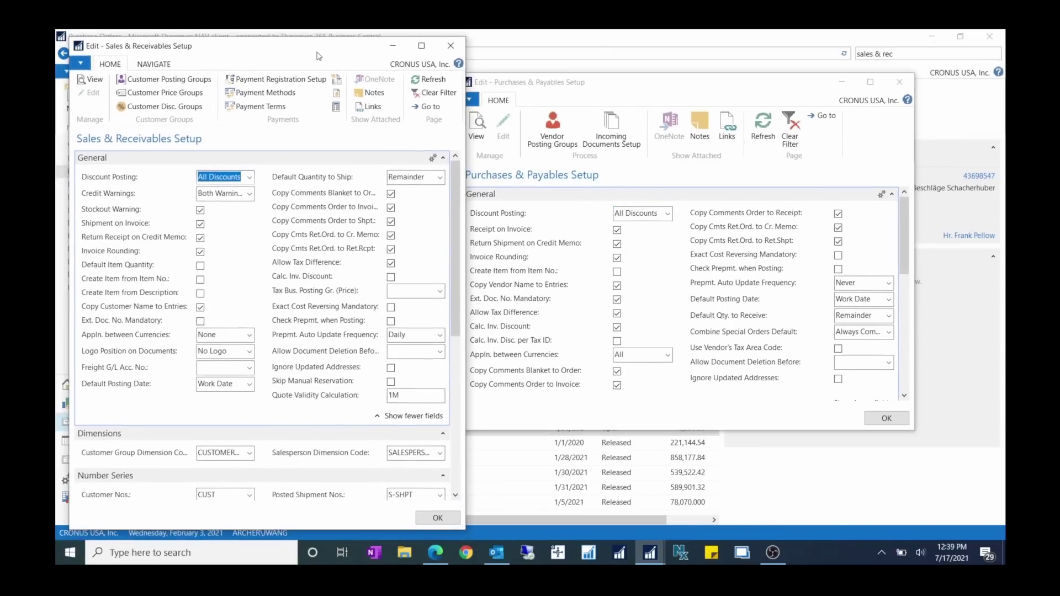
left_click_drag(621, 82, 638, 59)
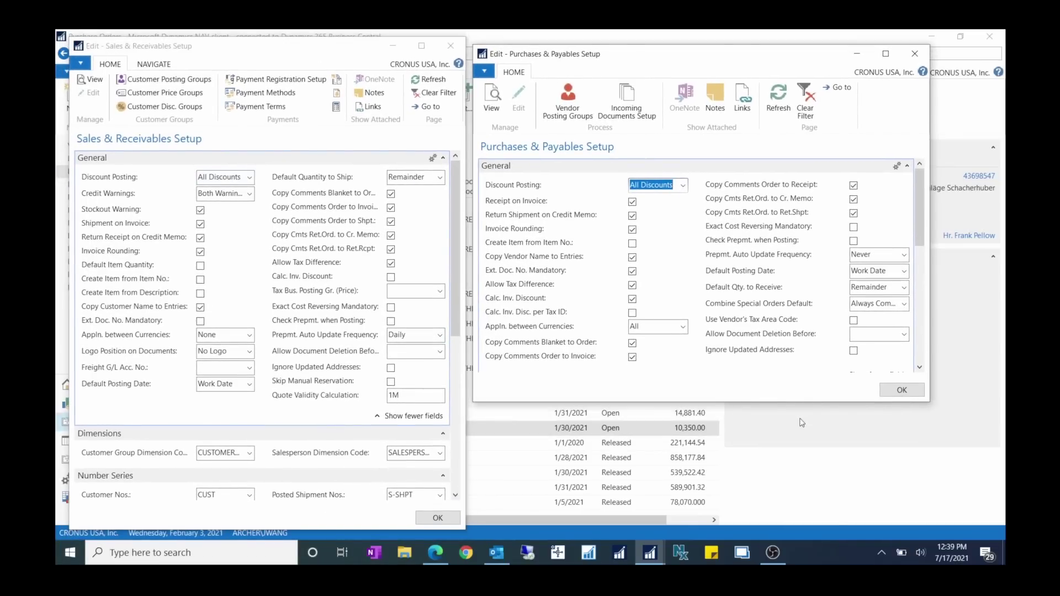
left_click_drag(797, 426, 797, 531)
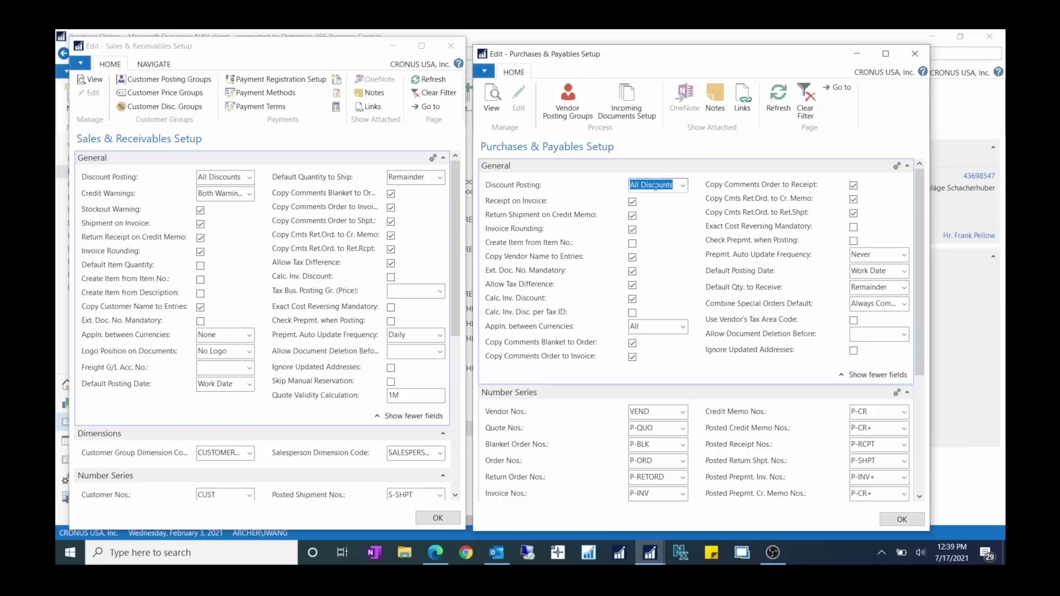
Step: Review the available Discount Posting options in Purchases & Payables Setup, keeping All Discounts
left_click(684, 187)
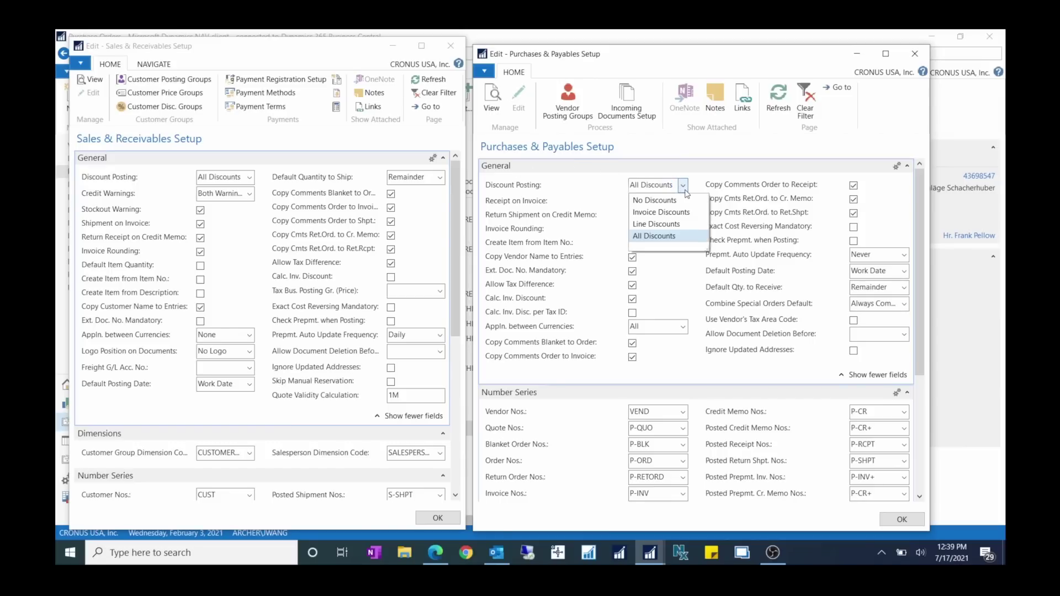
left_click(684, 191)
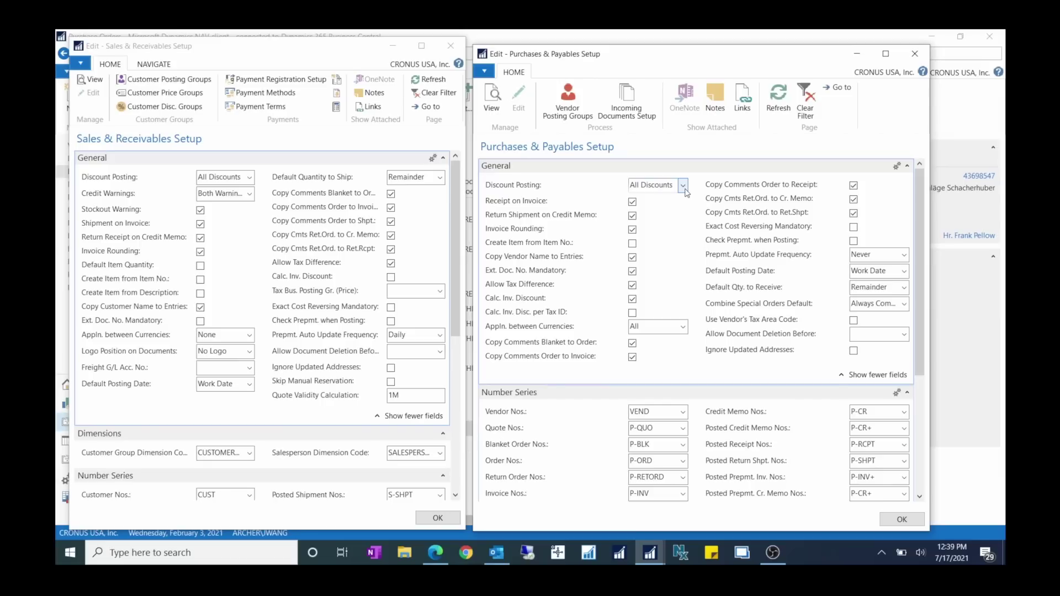
left_click(683, 187)
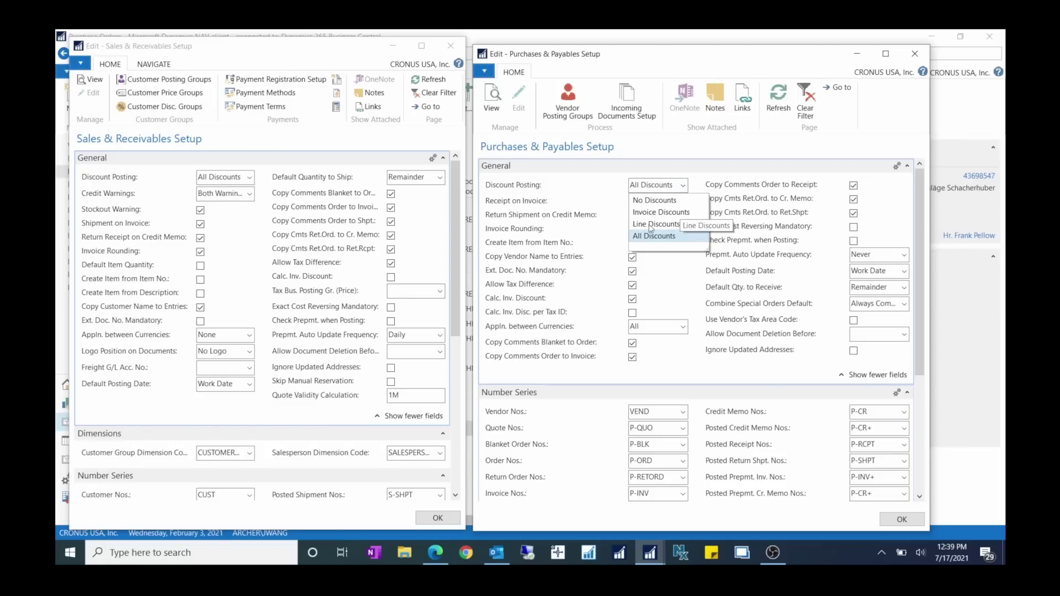
left_click(584, 197)
Step: Search the main window for "general posting" and open the General Posting Setup page
left_click(864, 52)
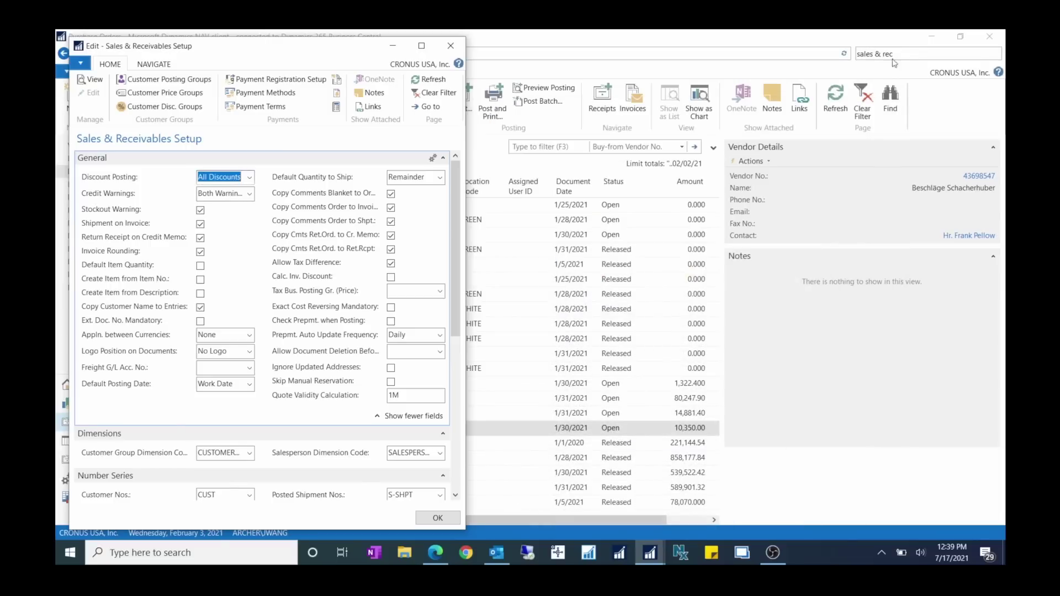
left_click_drag(895, 55, 670, 78)
type("general ")
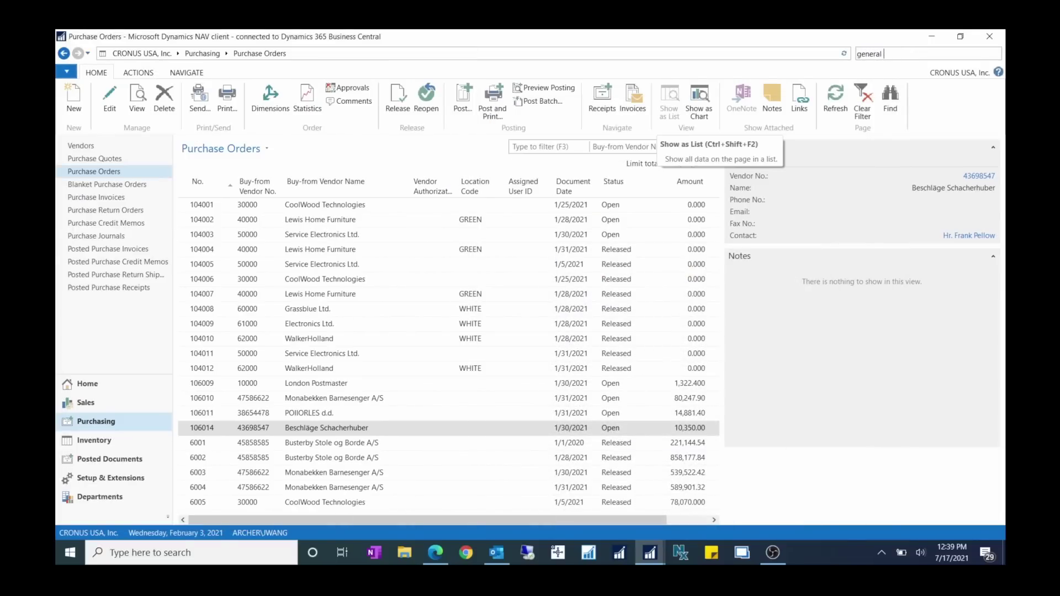
type("posting")
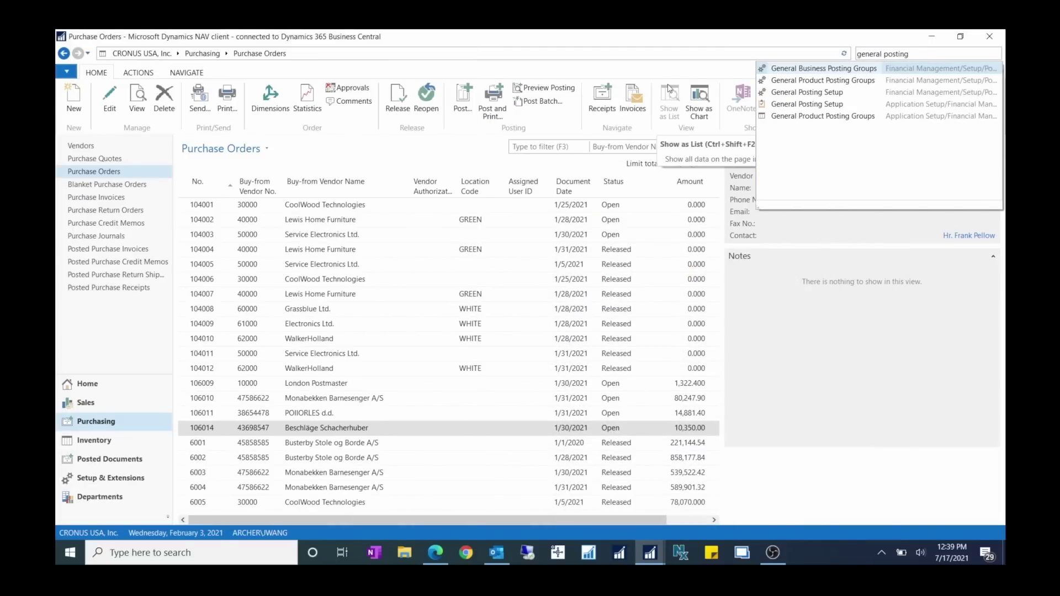
left_click(831, 94)
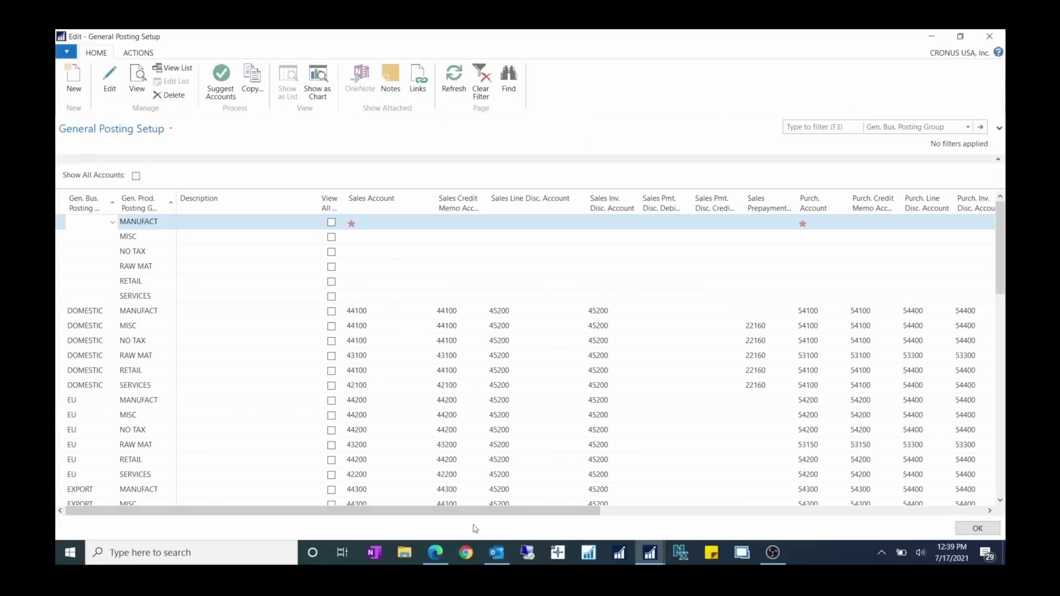
Step: Sort by Purch. Account, Purch. Line Disc. Account and Purch. Inv. Disc. Account, and examine these accounts in the EU RAW MAT row
left_click_drag(469, 511, 536, 511)
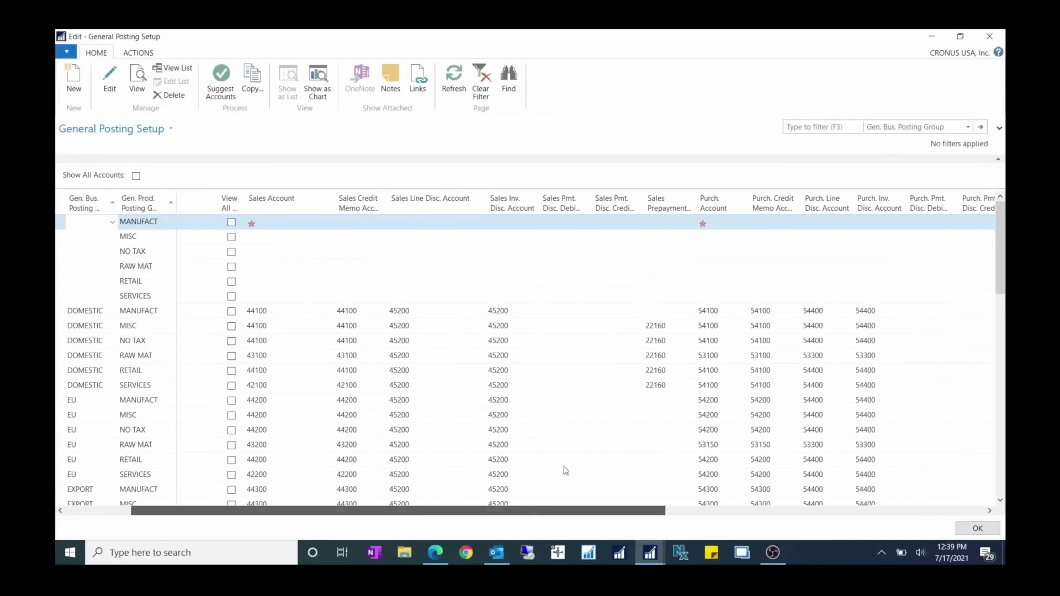
left_click(727, 203)
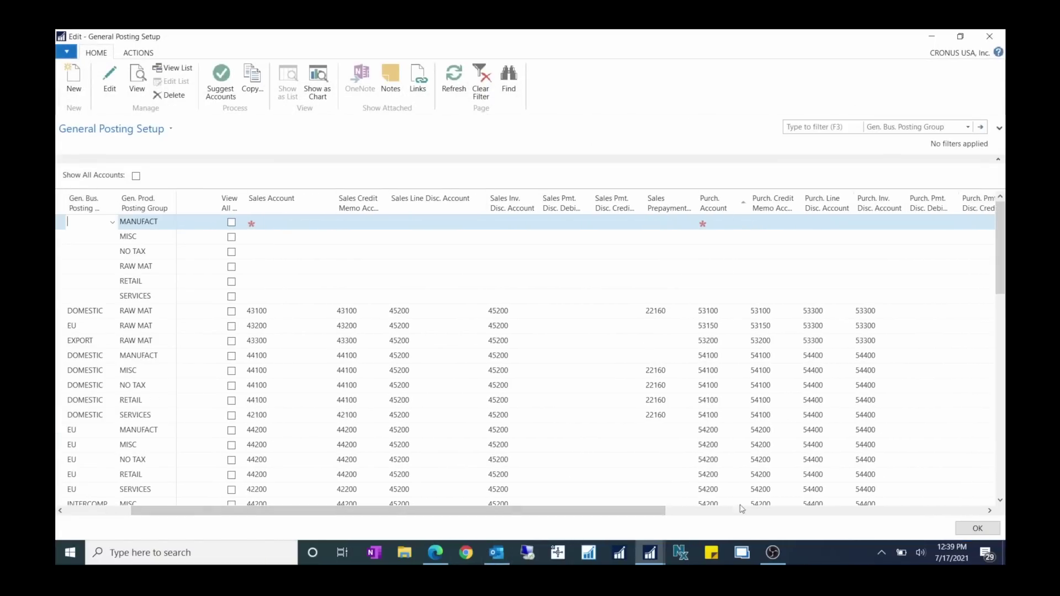
left_click(828, 206)
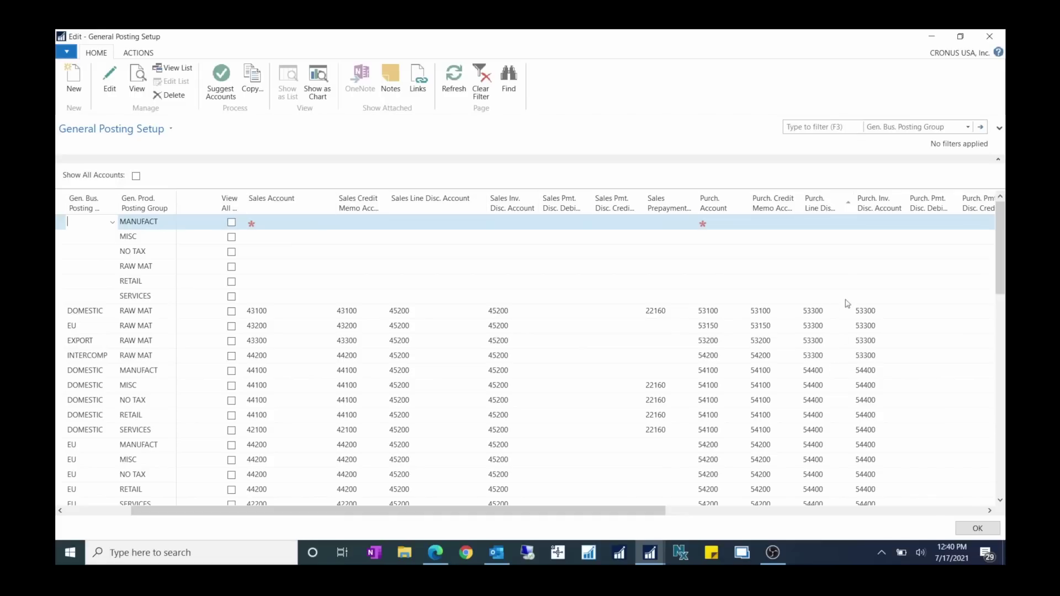
left_click(872, 208)
left_click(709, 328)
left_click(823, 326)
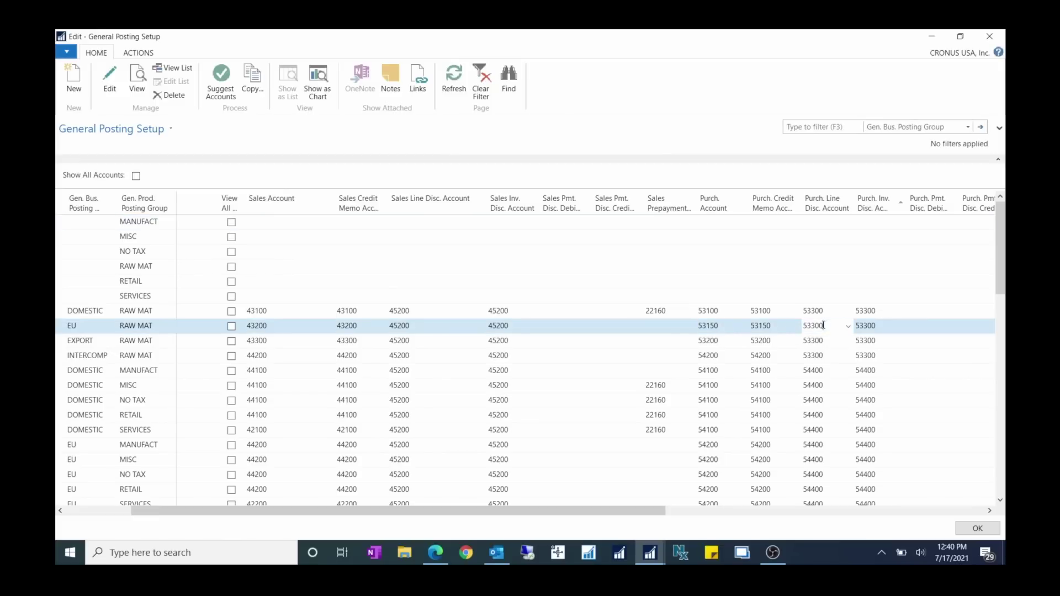
left_click(870, 330)
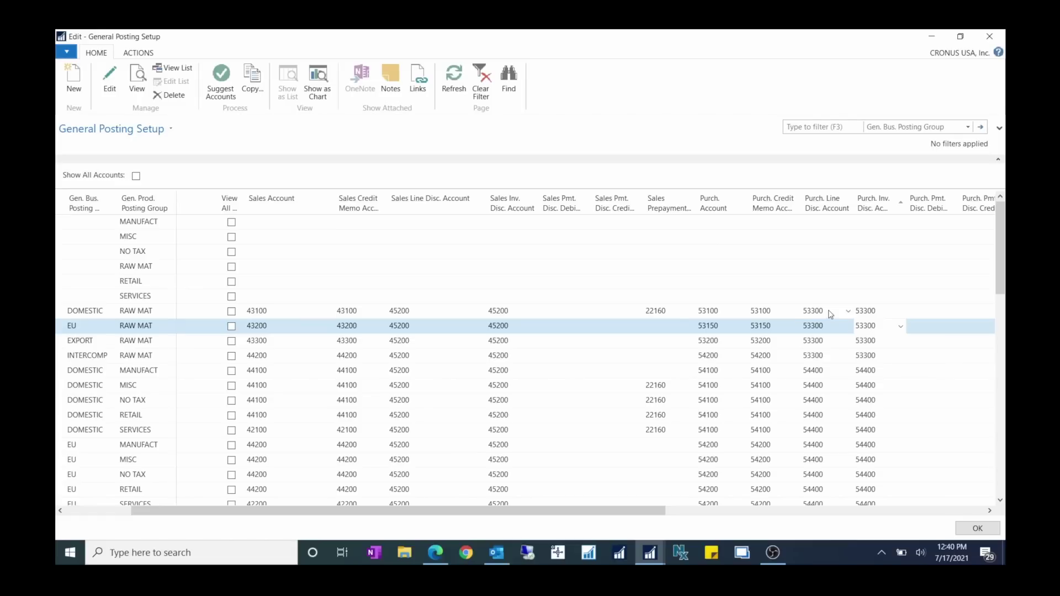
Step: Examine the purchase line and invoice discount accounts in the DOMESTIC RAW MAT row, leaving the list sorted by Purch. Account
left_click(718, 199)
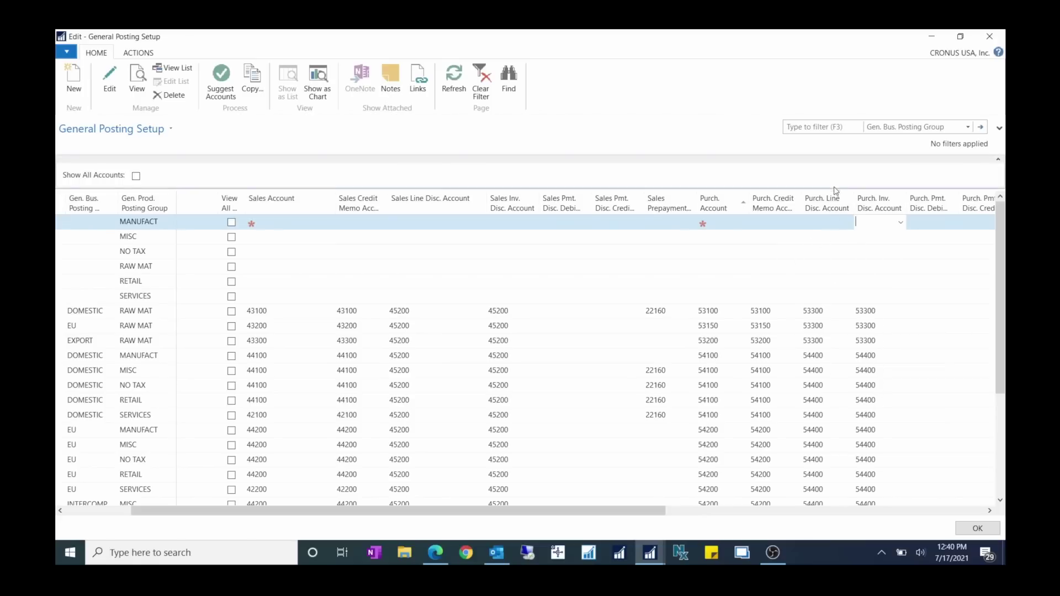
left_click(814, 312)
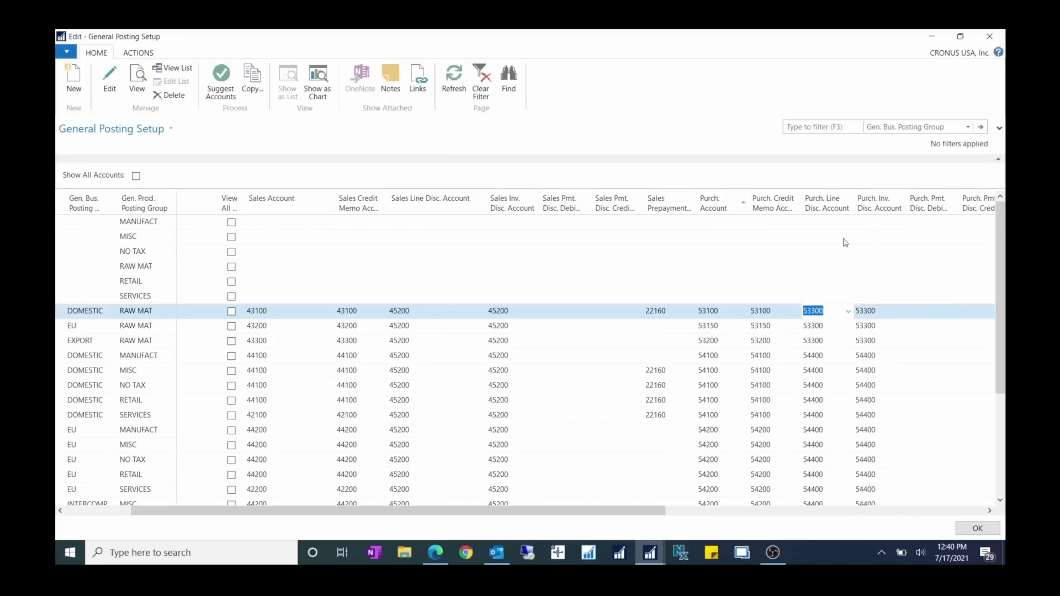
left_click(874, 205)
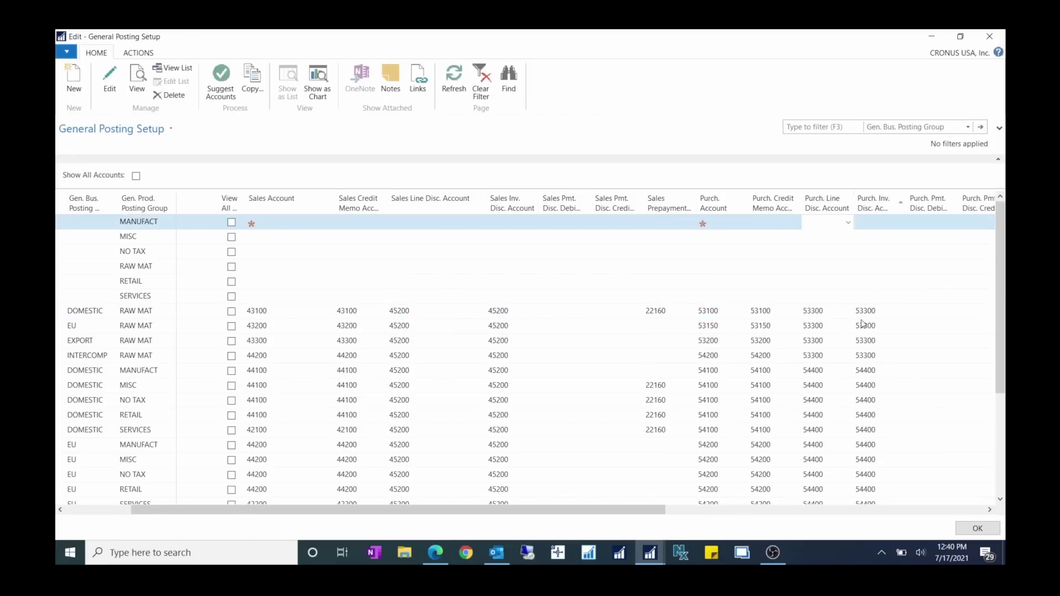
left_click(863, 316)
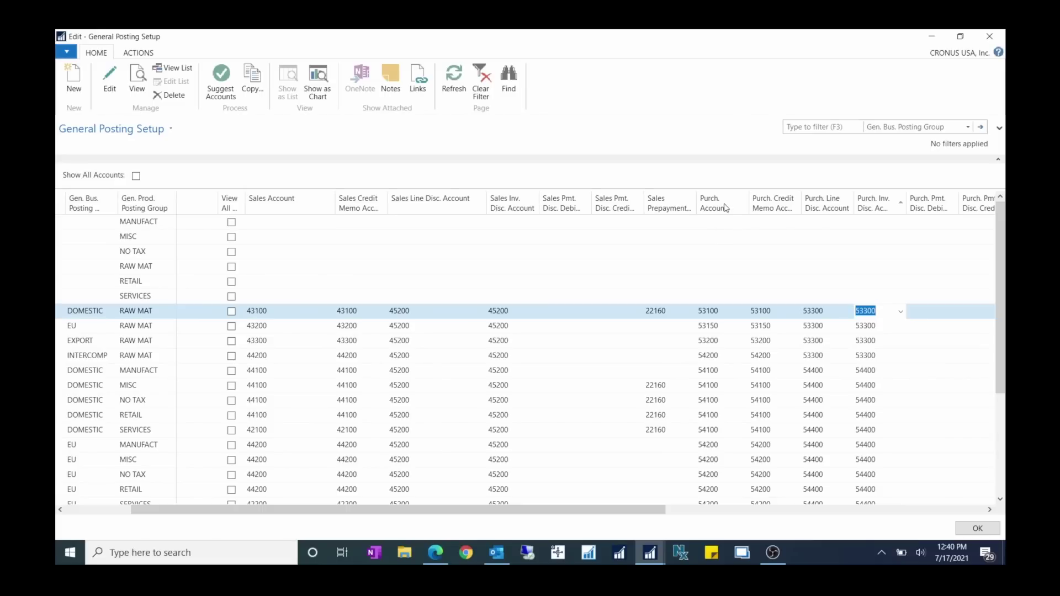
mouse_move(725, 206)
left_click(719, 199)
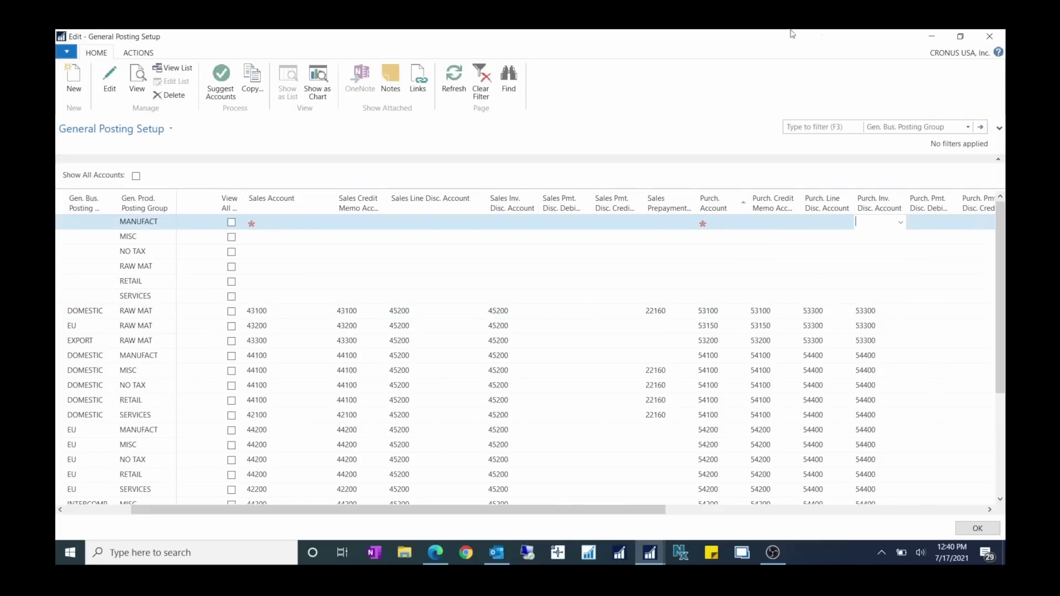
Step: Bring the Sales & Receivables Setup and Purchases & Payables Setup windows back in front of General Posting Setup
left_click(932, 38)
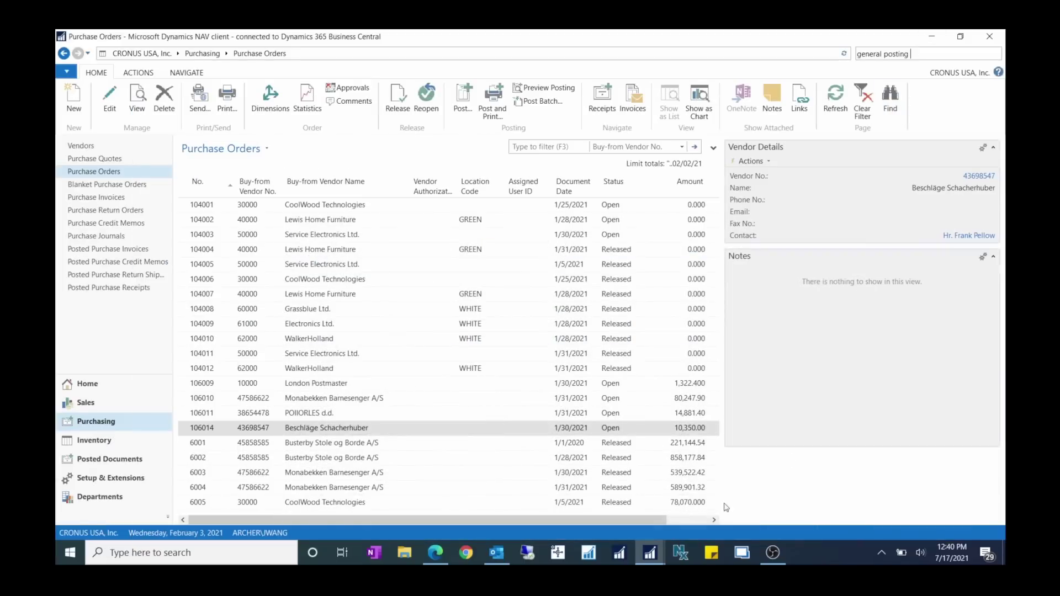
mouse_move(667, 537)
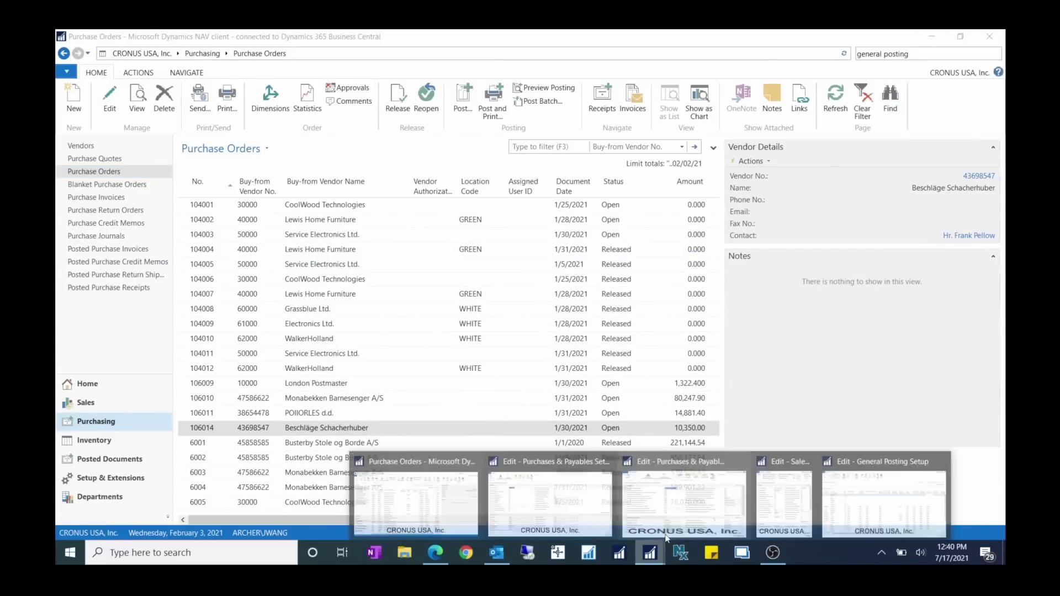
left_click(886, 516)
mouse_move(657, 555)
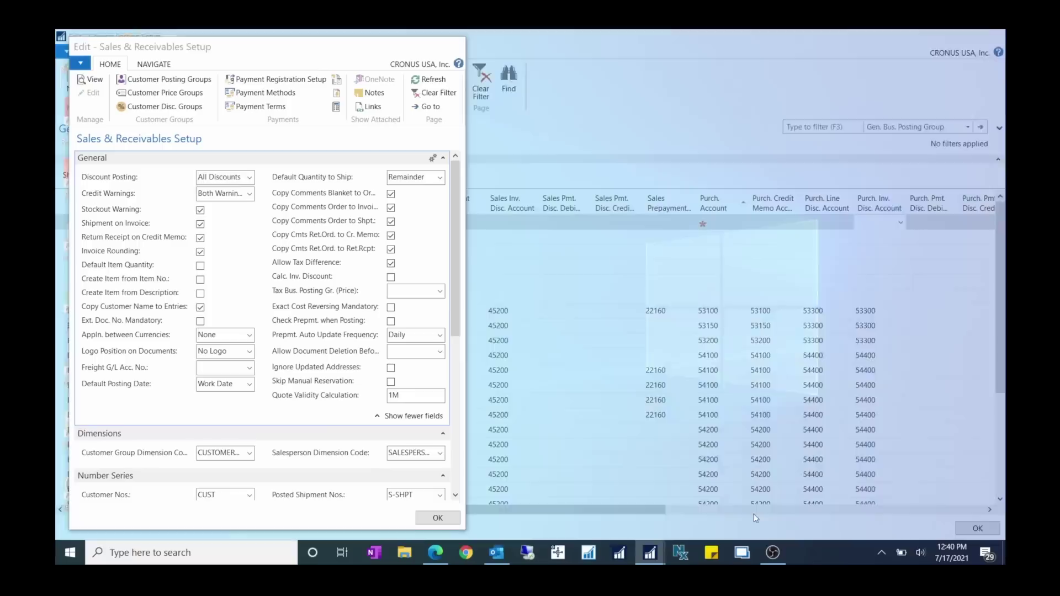
left_click(754, 514)
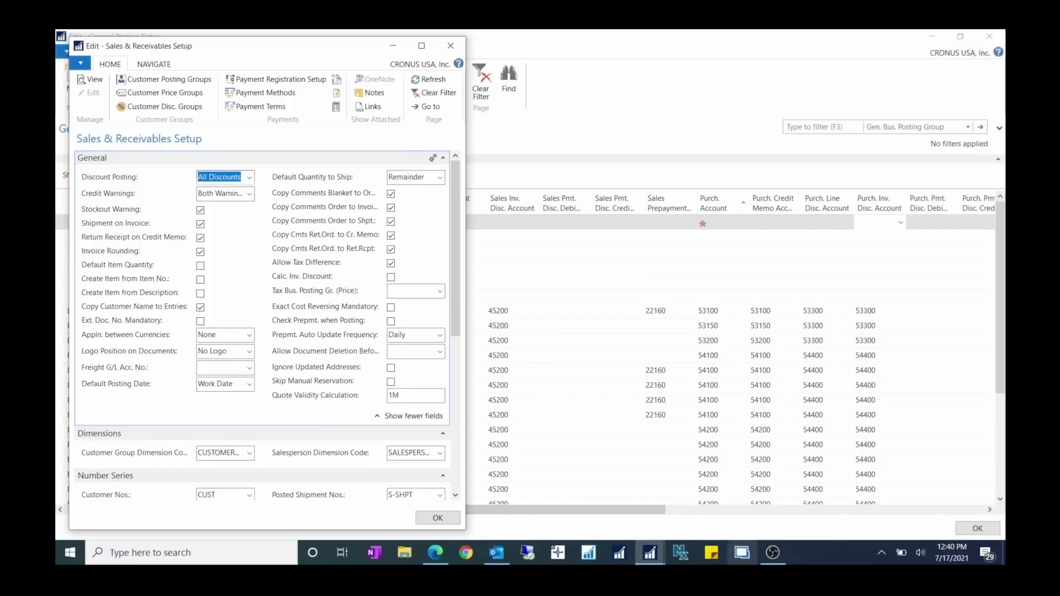
left_click(650, 552)
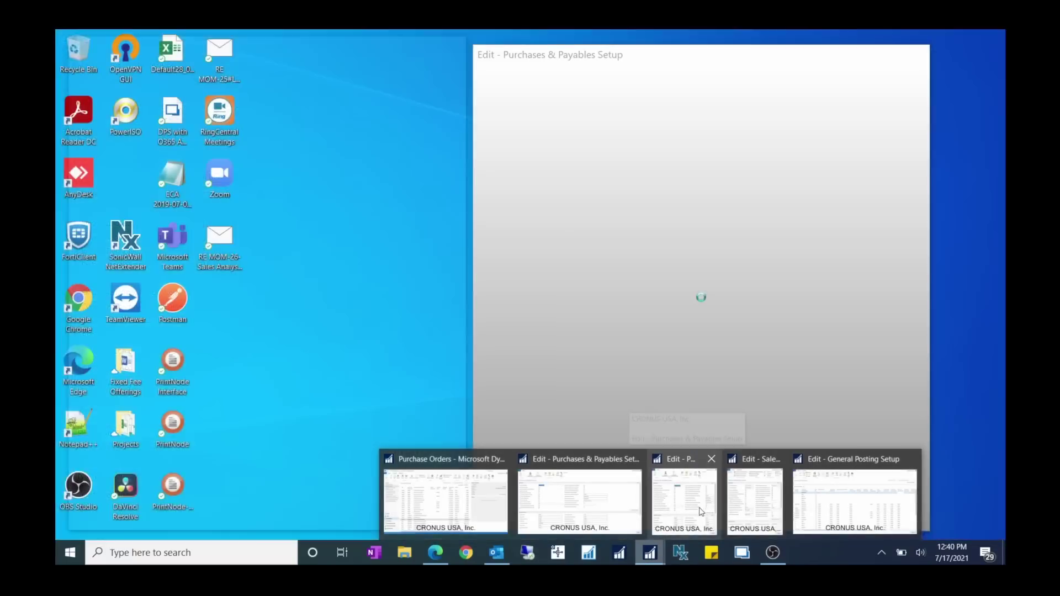
left_click(700, 509)
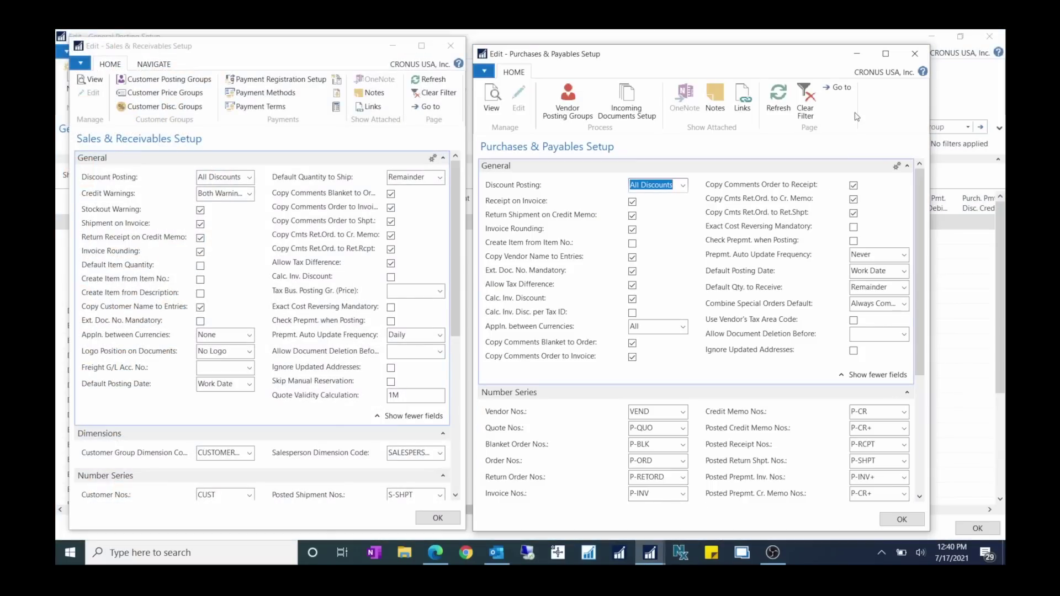
Step: Align the Purchases & Payables Setup window directly beside Sales & Receivables Setup and widen it slightly
left_click(885, 54)
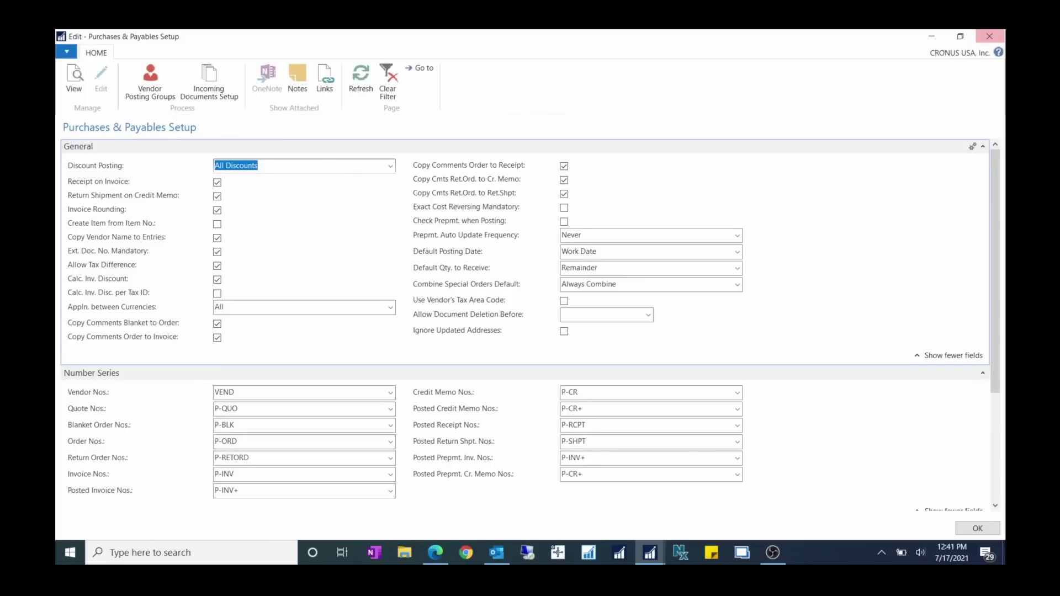
left_click(959, 37)
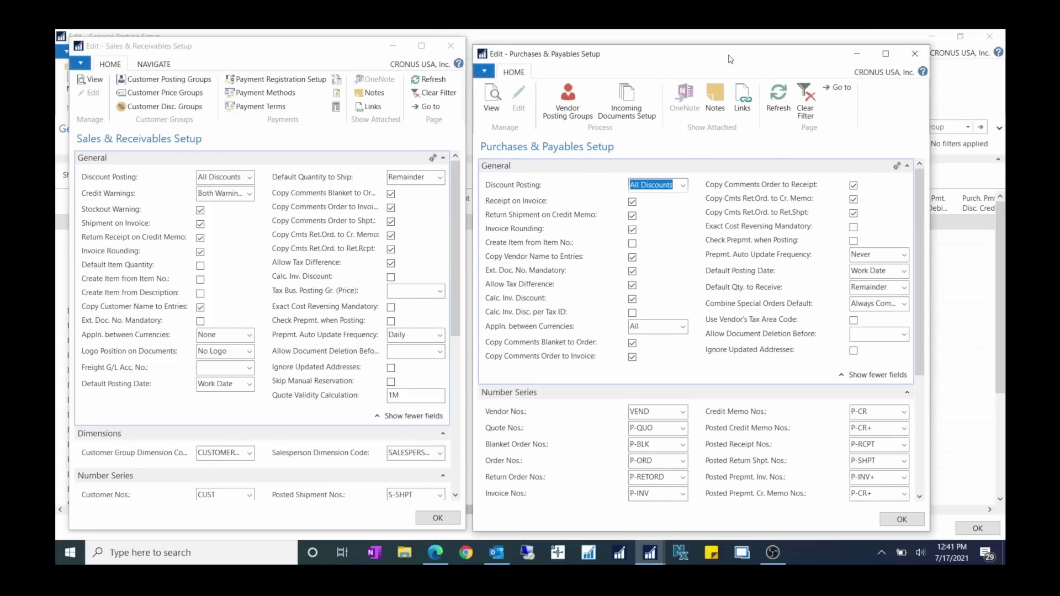
left_click_drag(730, 60, 726, 54)
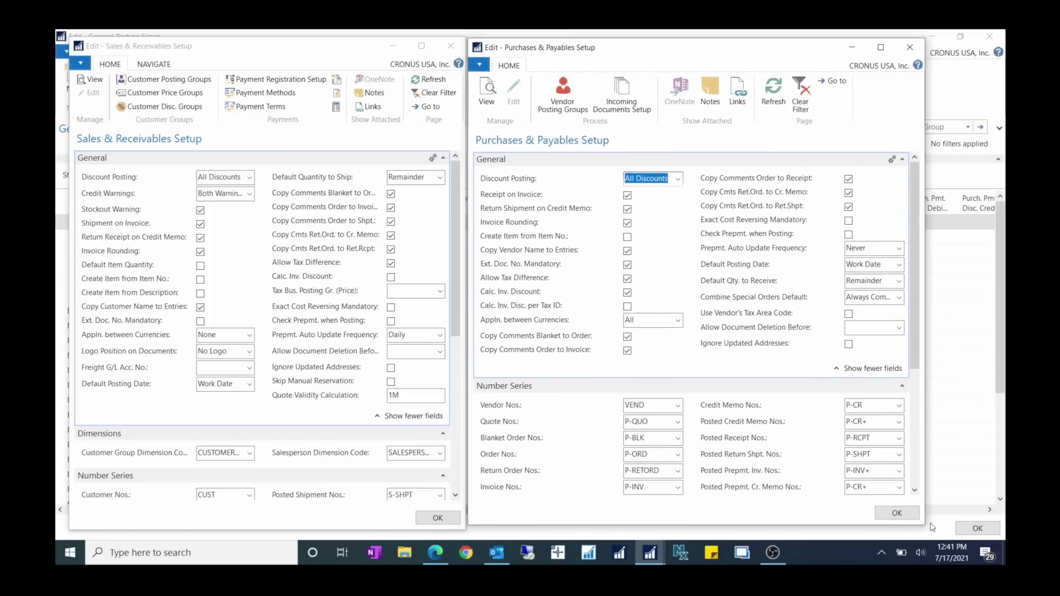
left_click_drag(920, 525, 944, 528)
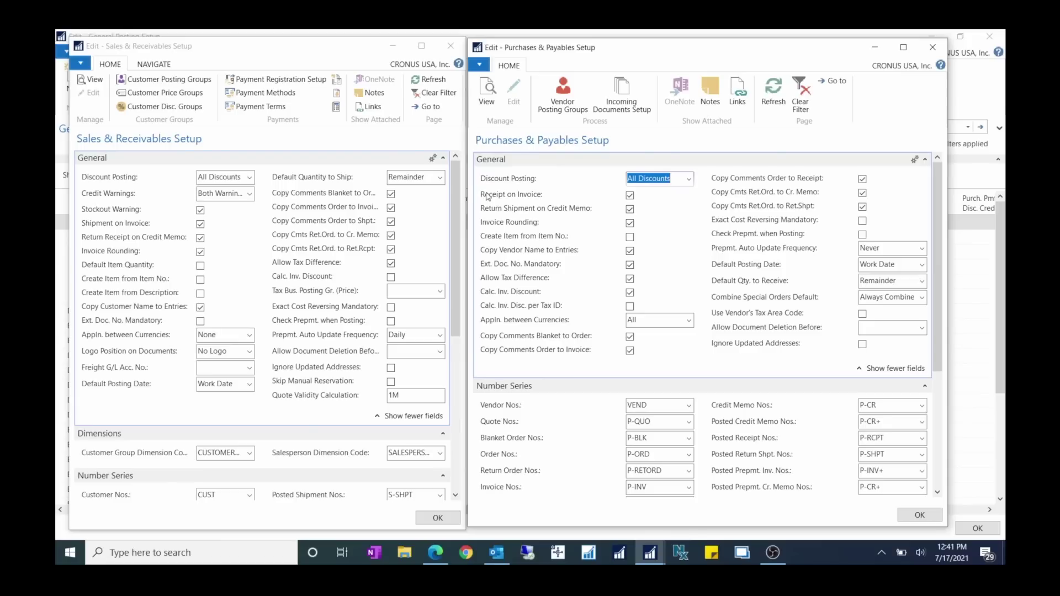
Step: Examine the Receipt on Invoice, Return Shipment on Credit Memo and Invoice Rounding fields in Purchases & Payables Setup
mouse_move(490, 199)
mouse_move(570, 197)
mouse_move(572, 199)
mouse_move(563, 216)
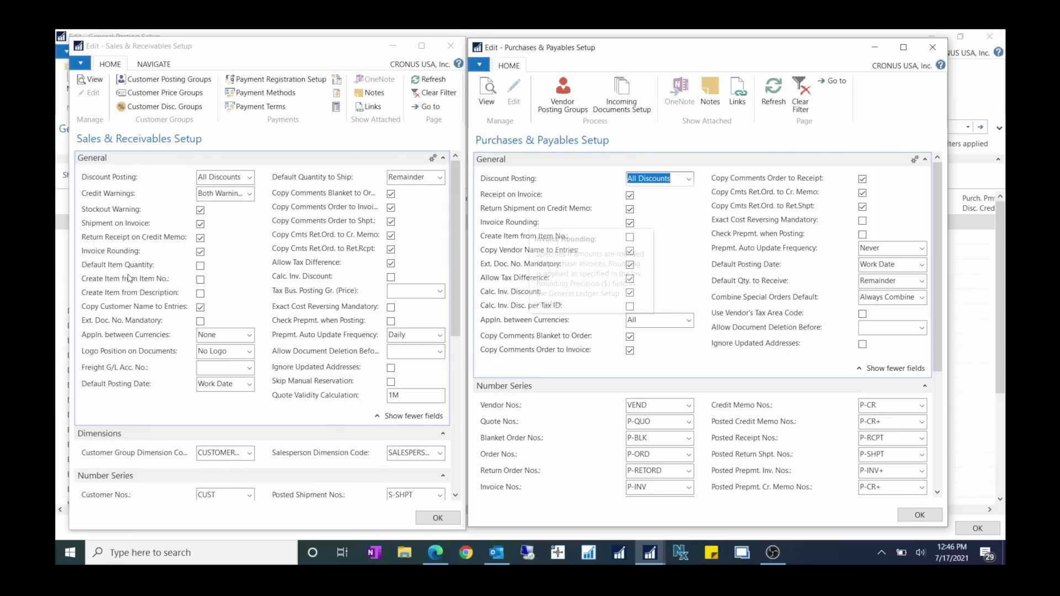
mouse_move(522, 227)
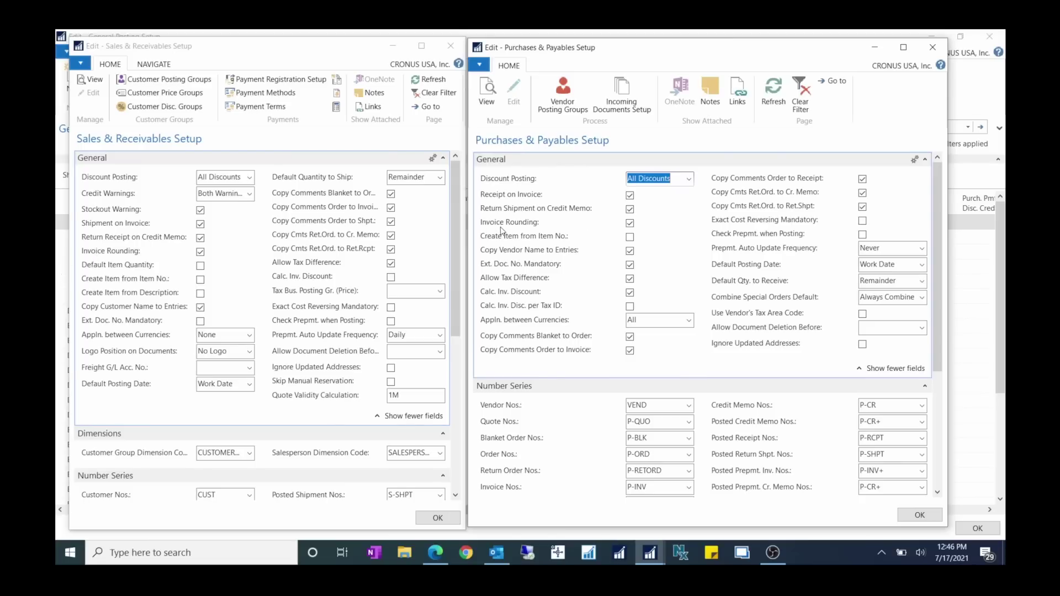
Step: Put away the Purchases & Payables Setup and Sales & Receivables Setup windows and close General Posting Setup
left_click(932, 47)
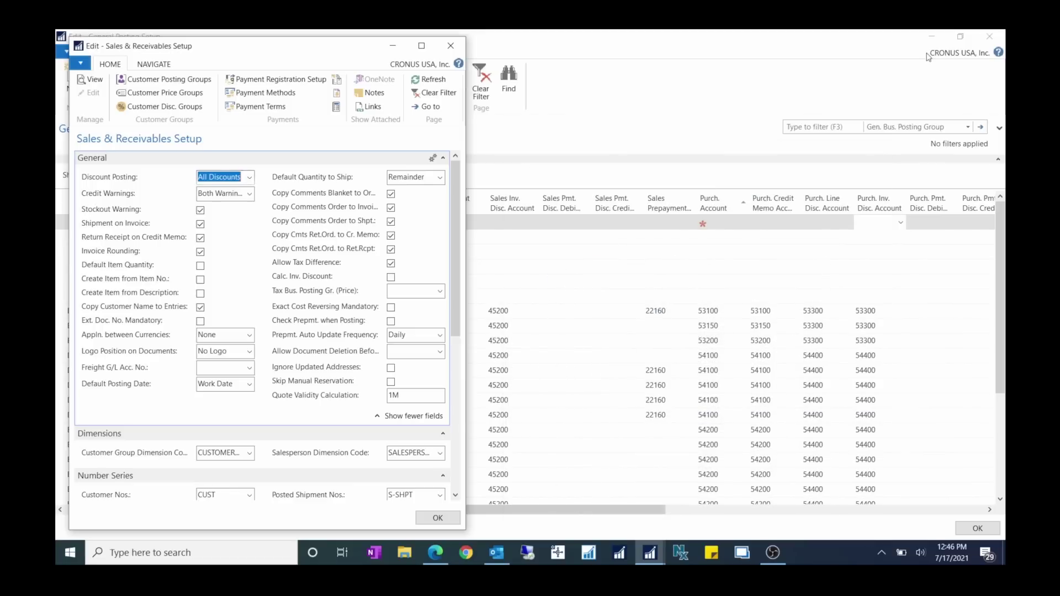
left_click(450, 45)
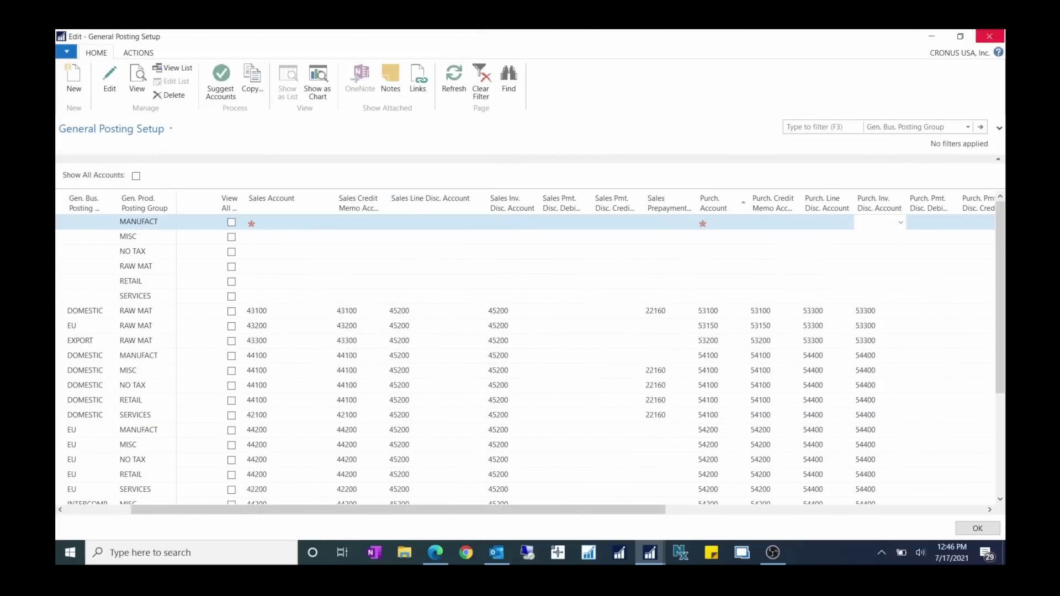
left_click(1000, 37)
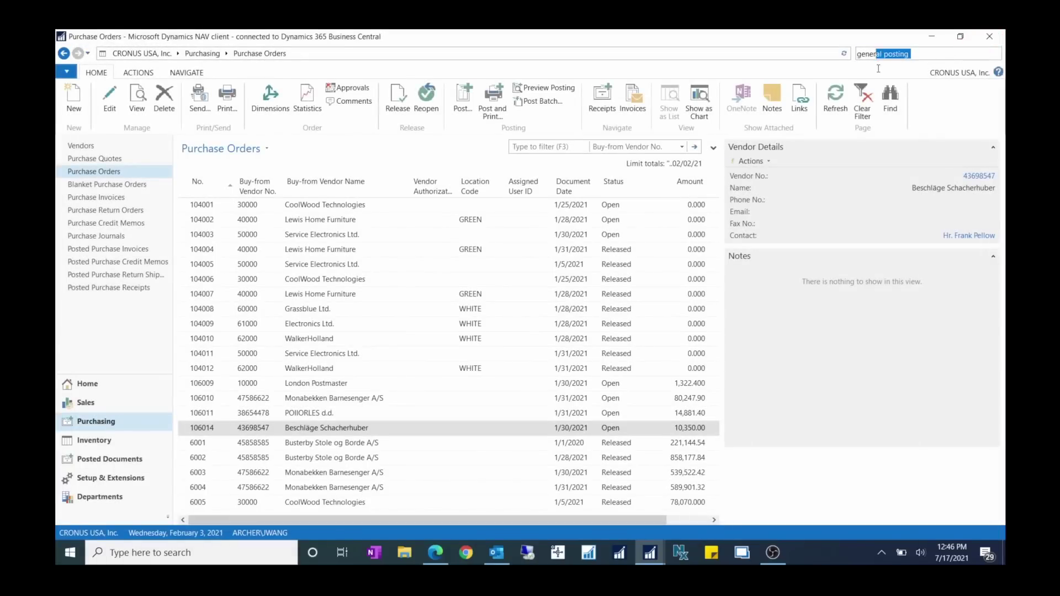
Step: Find and open General Ledger Setup, examine the Inv. Rounding Precision ($) value, and close the page
type("general")
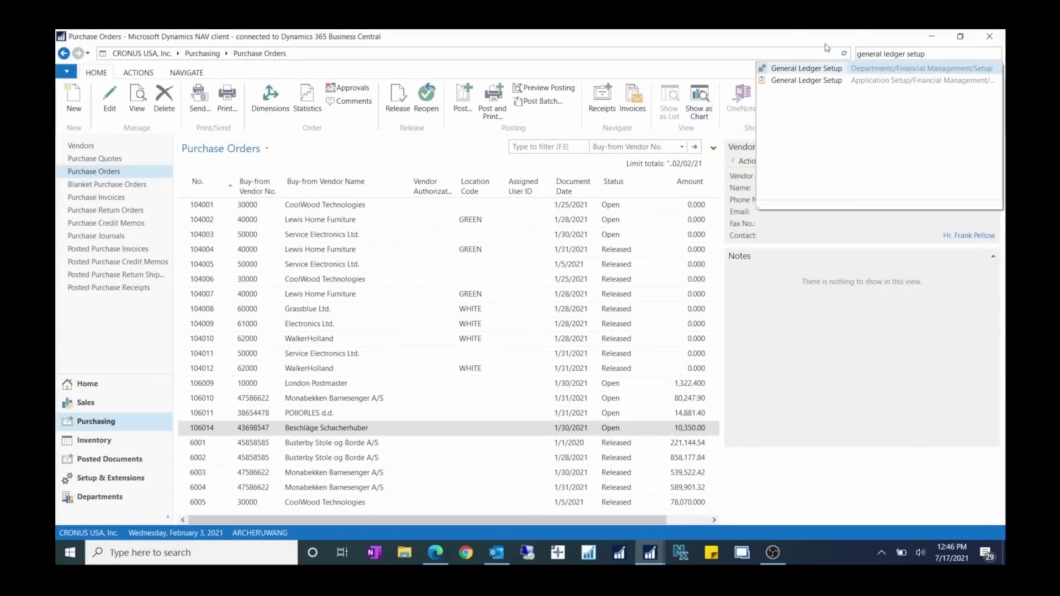
left_click(804, 79)
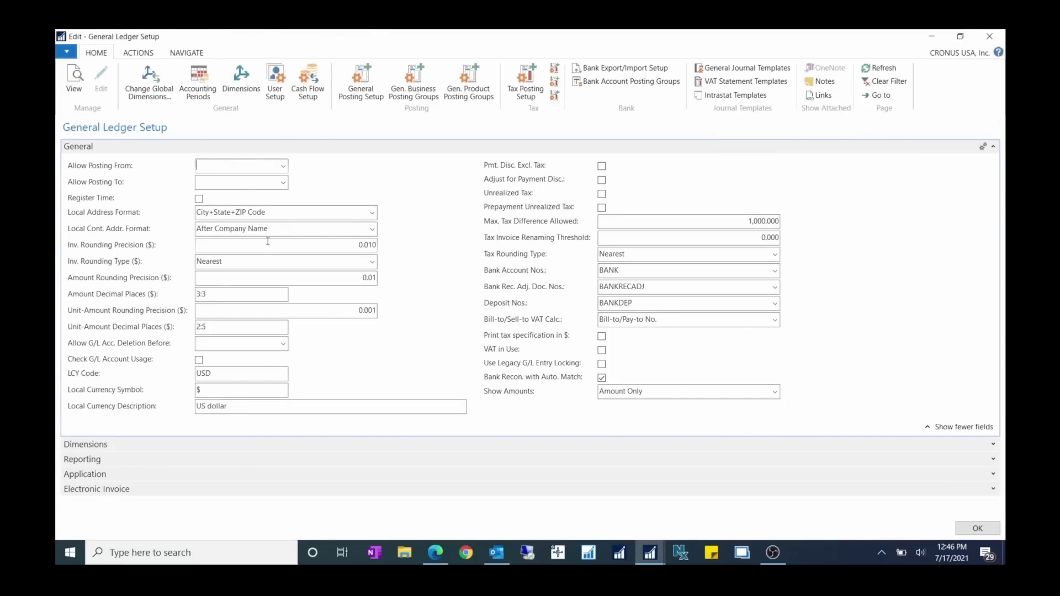
left_click_drag(191, 245, 412, 239)
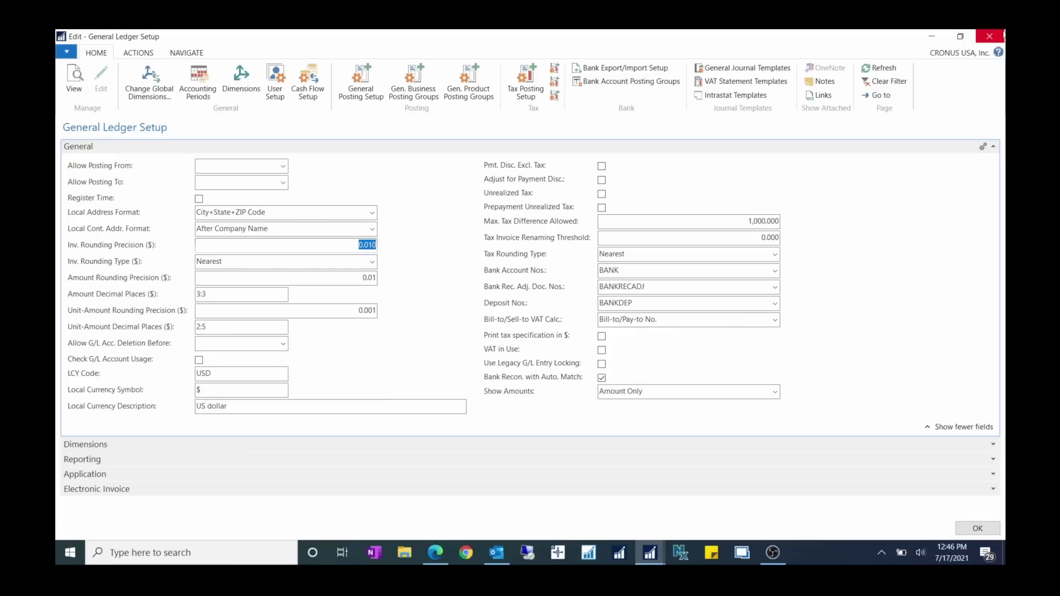
left_click(1002, 35)
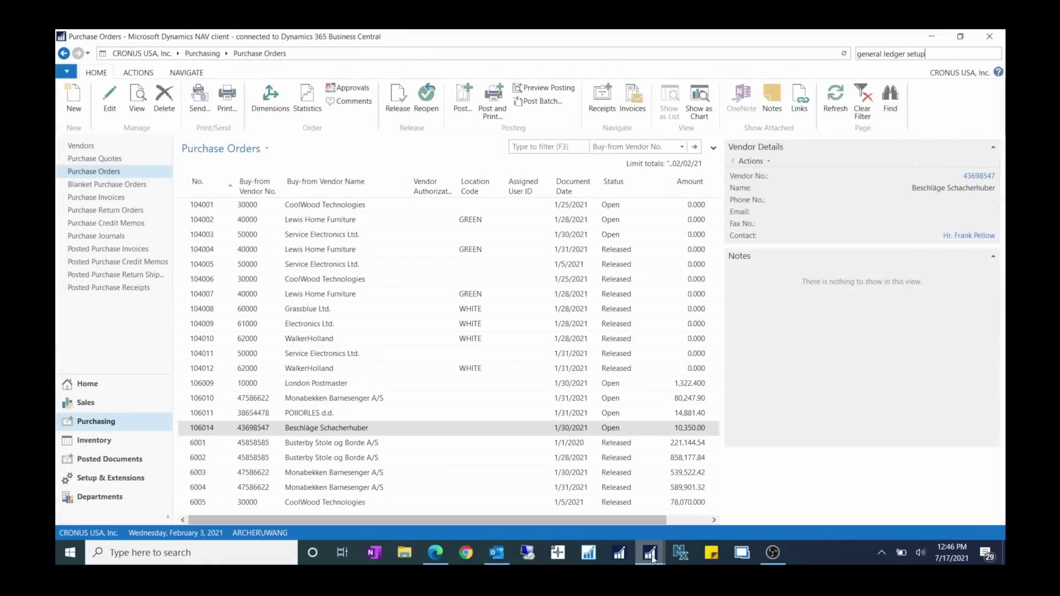
Step: Bring the Sales & Receivables Setup and Purchases & Payables Setup windows back side by side over Purchase Orders
mouse_move(652, 557)
left_click(812, 517)
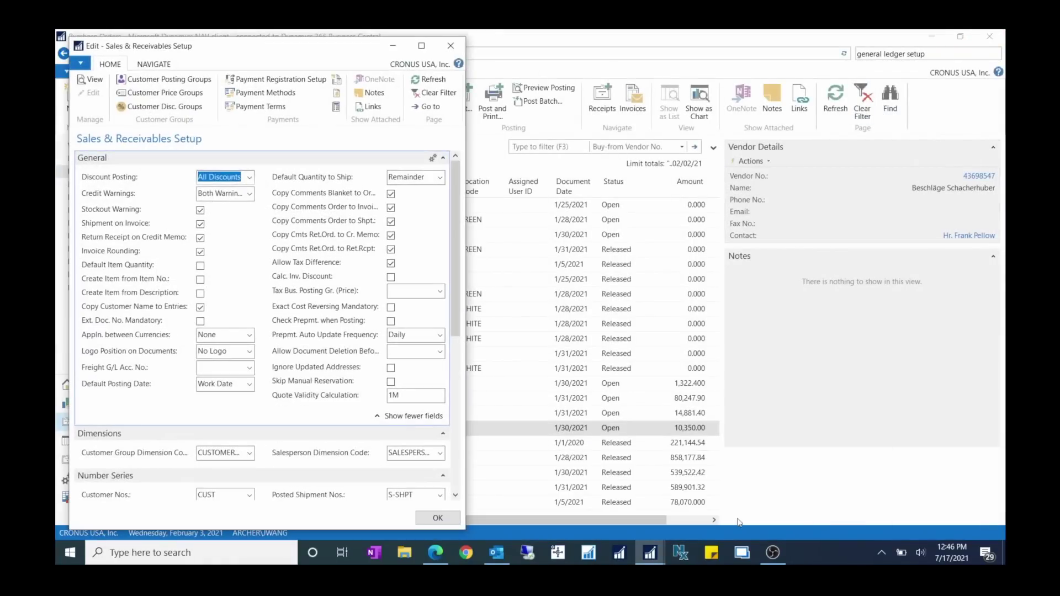
left_click(649, 552)
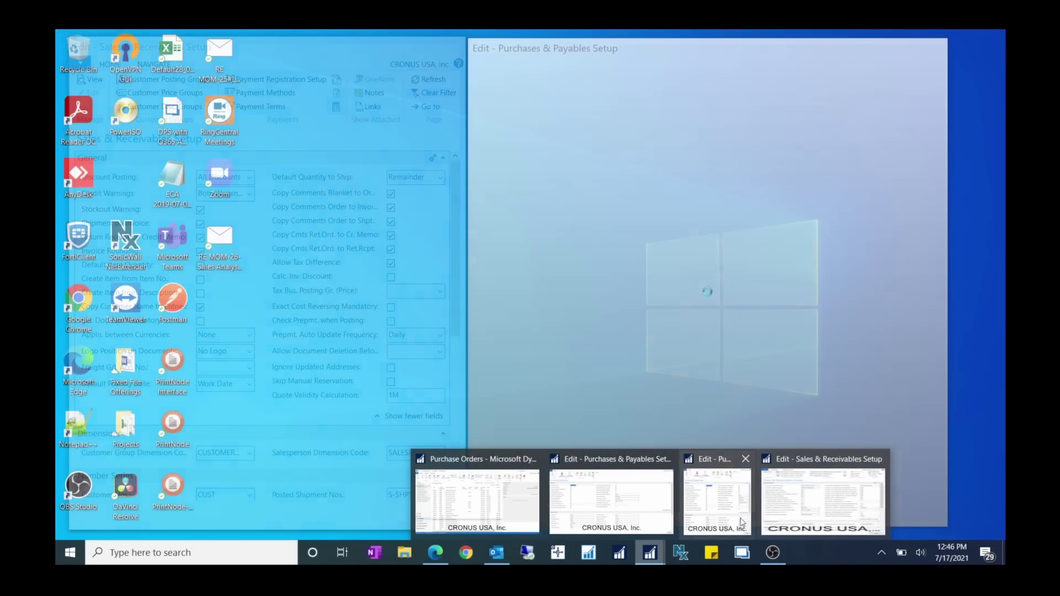
left_click(741, 522)
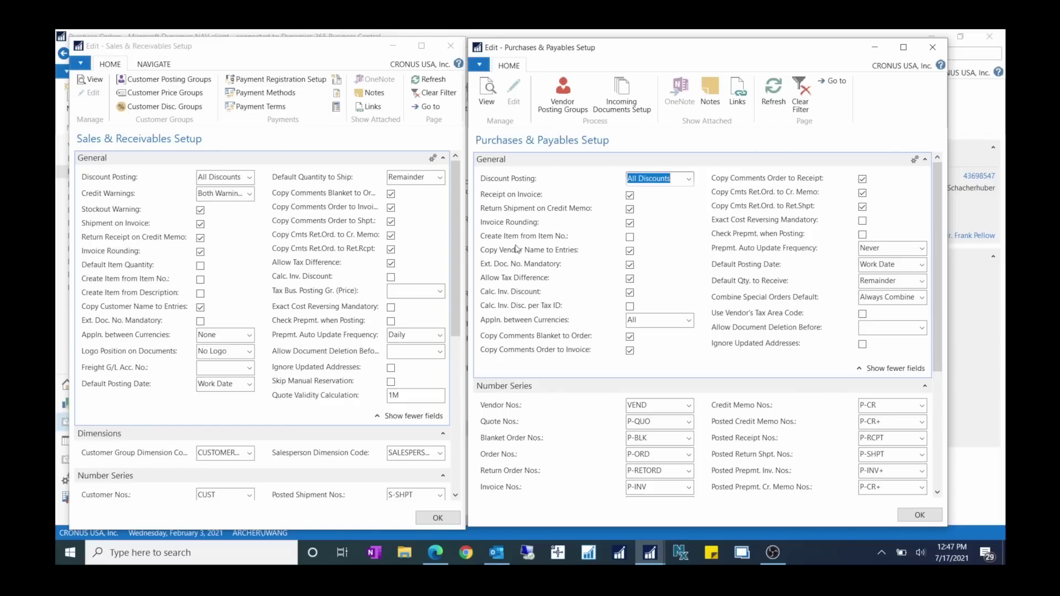
Step: Examine the Create Item from Item No., Copy Vendor Name to Entries, Ext. Doc. No. Mandatory and Allow Tax Difference fields for purchases
mouse_move(540, 237)
mouse_move(486, 264)
mouse_move(527, 278)
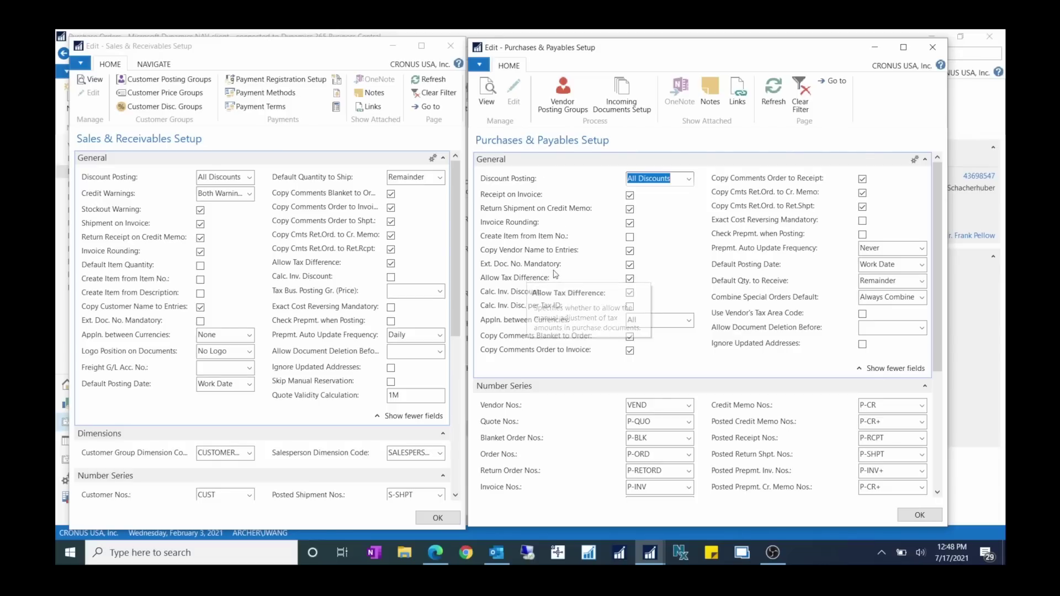
mouse_move(578, 268)
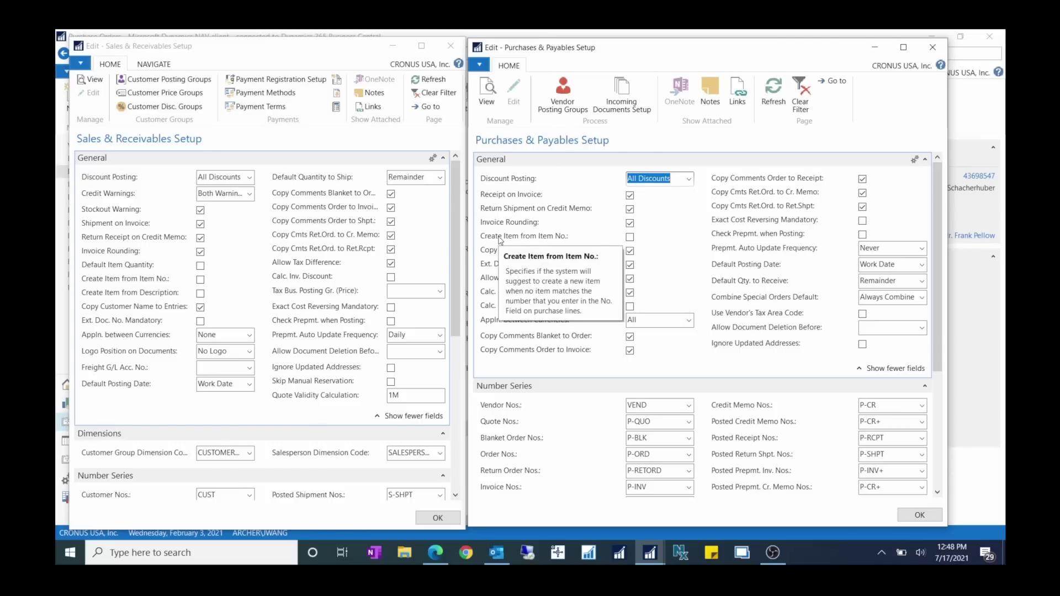
mouse_move(595, 236)
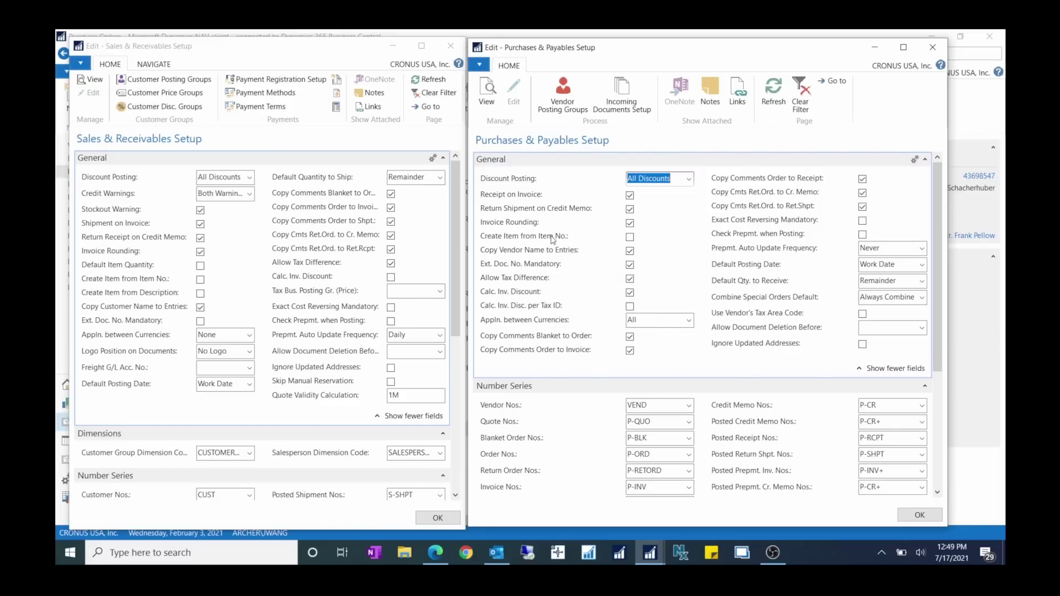
mouse_move(552, 239)
mouse_move(525, 267)
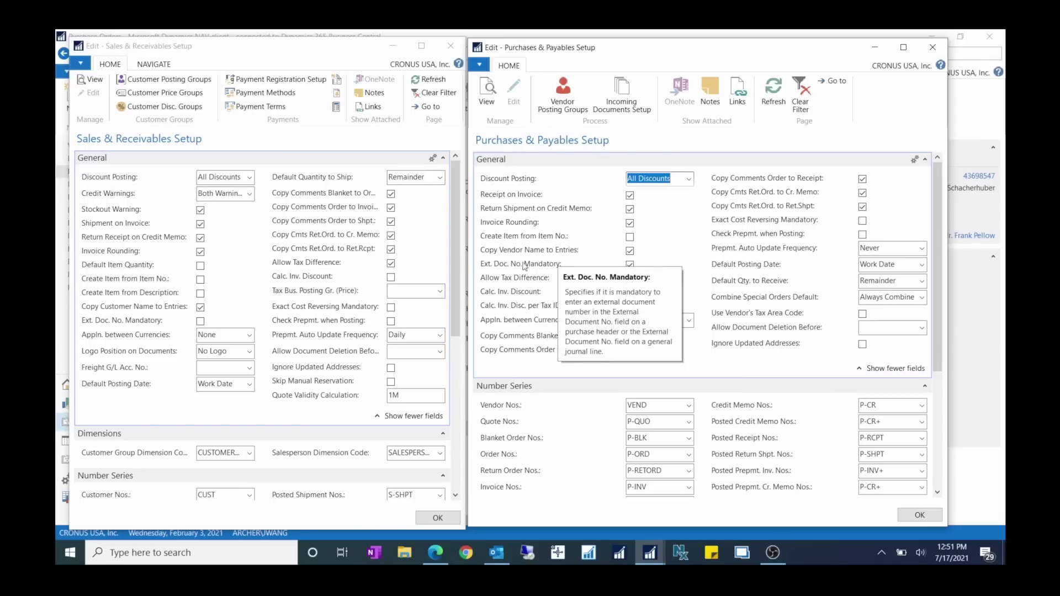
mouse_move(599, 254)
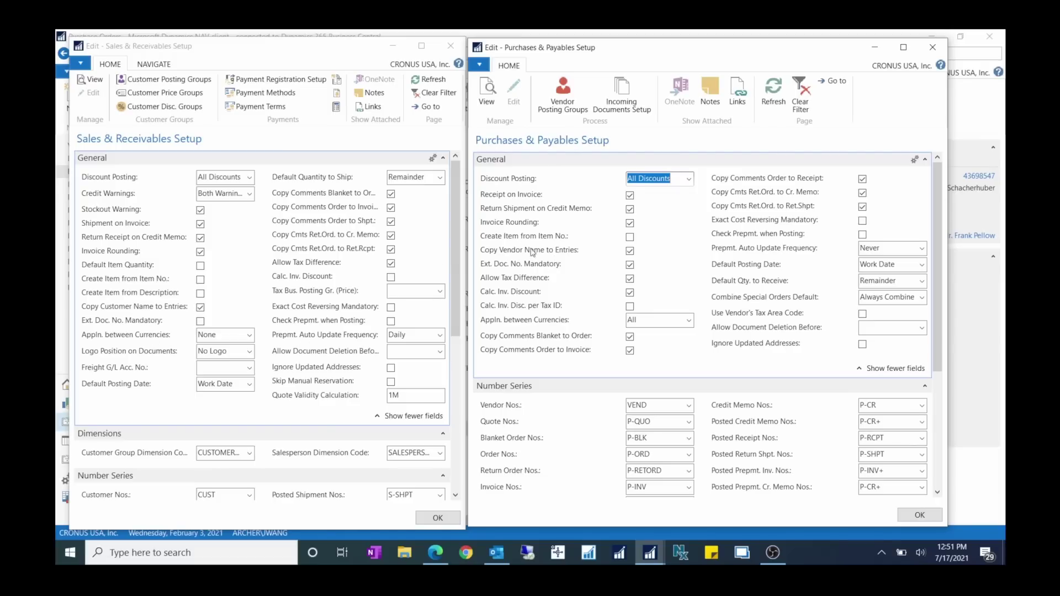
mouse_move(558, 254)
Step: Put both setup windows away and find and open the Vendor Ledger Entries list
left_click(874, 48)
left_click(908, 54)
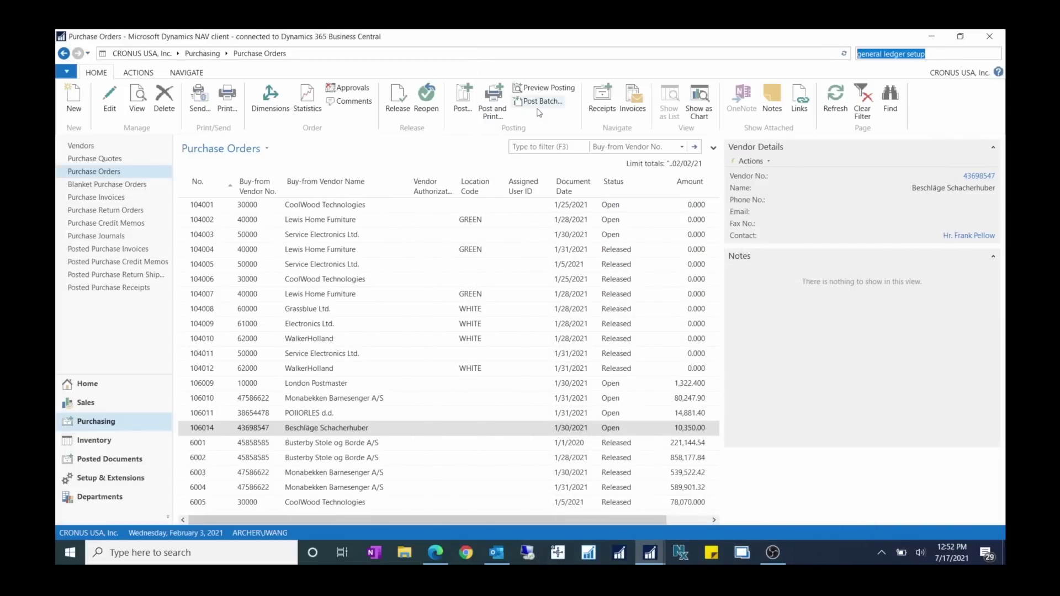
type("vendor ledger ")
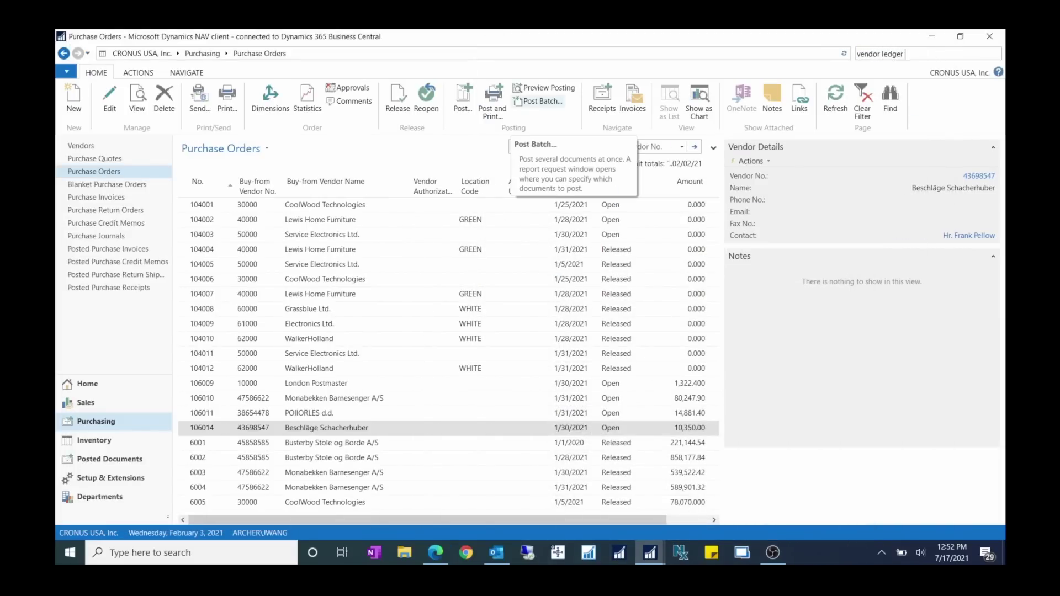
type("set")
key("BackSpace")
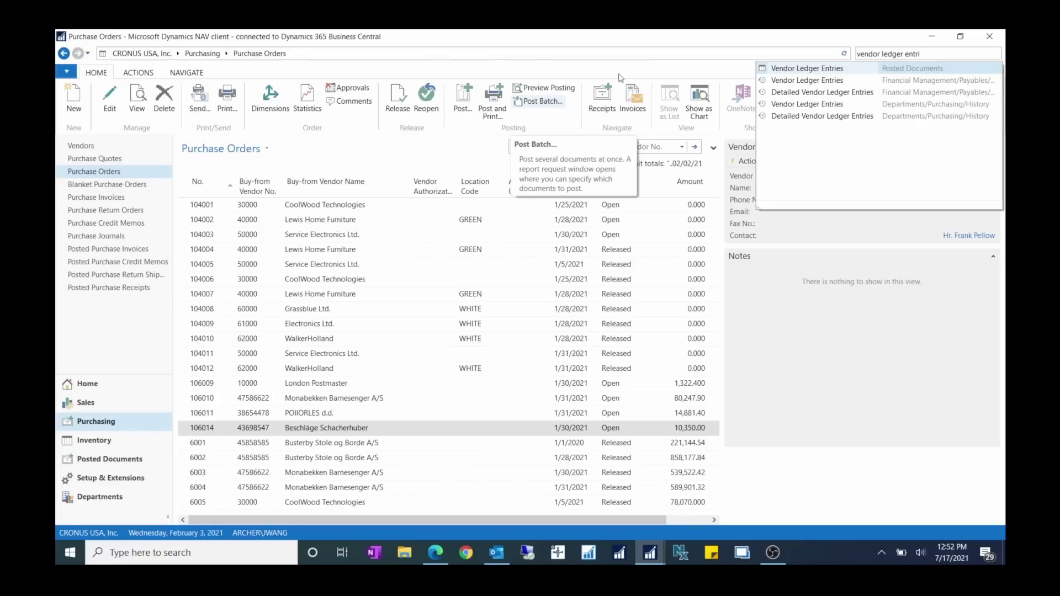
left_click(822, 73)
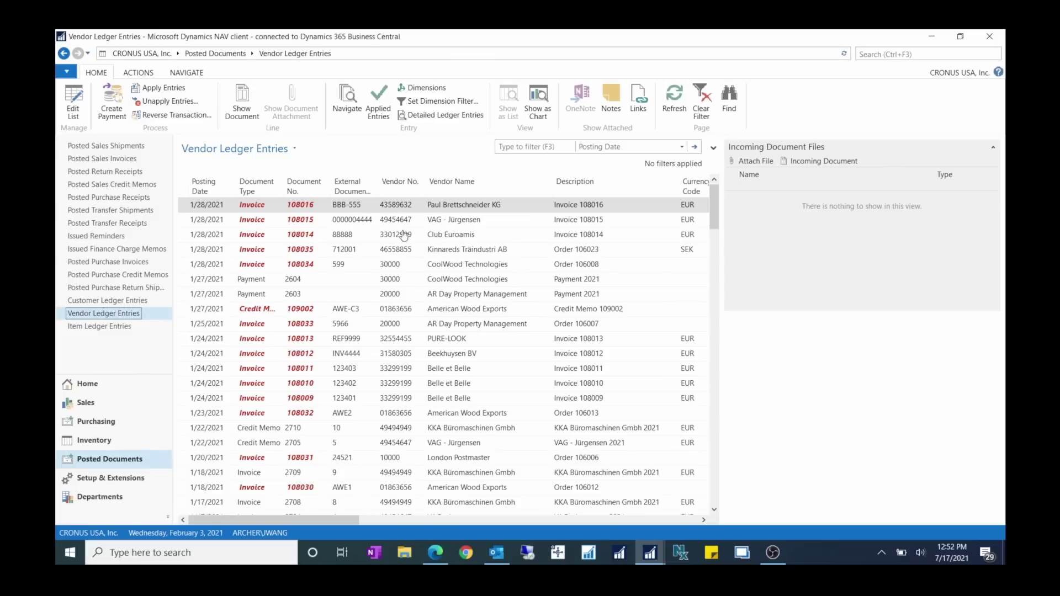
Step: Bring the Purchases & Payables Setup and Sales & Receivables Setup windows back in front of Vendor Ledger Entries
mouse_move(647, 556)
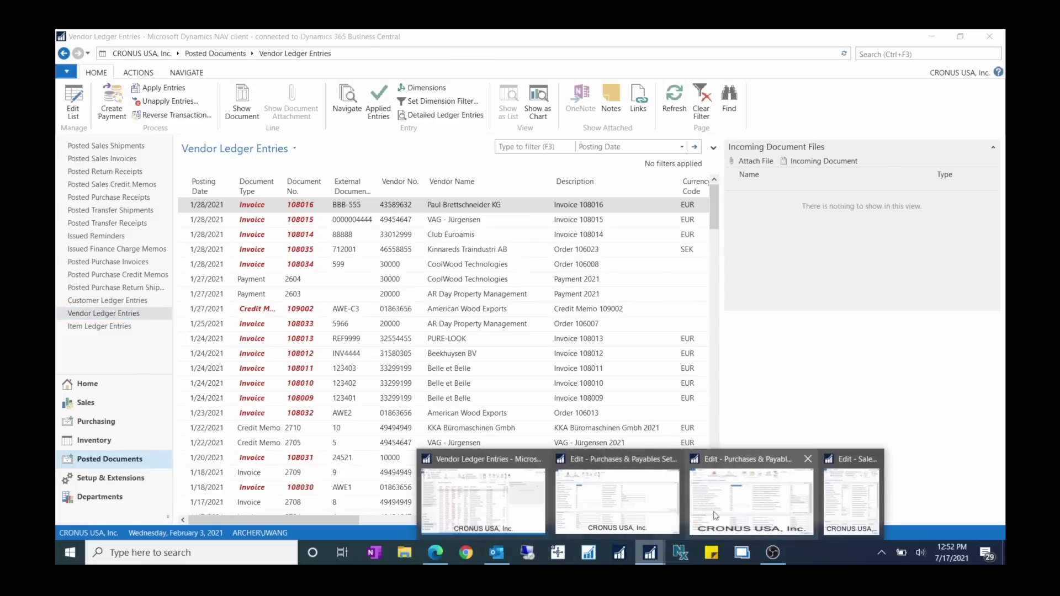
left_click(759, 511)
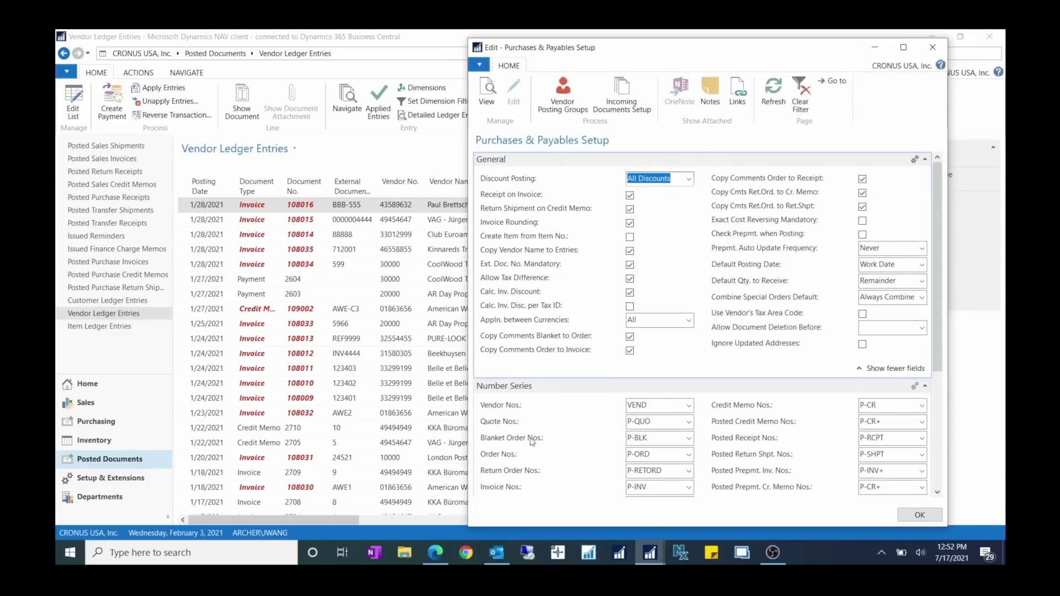
mouse_move(649, 553)
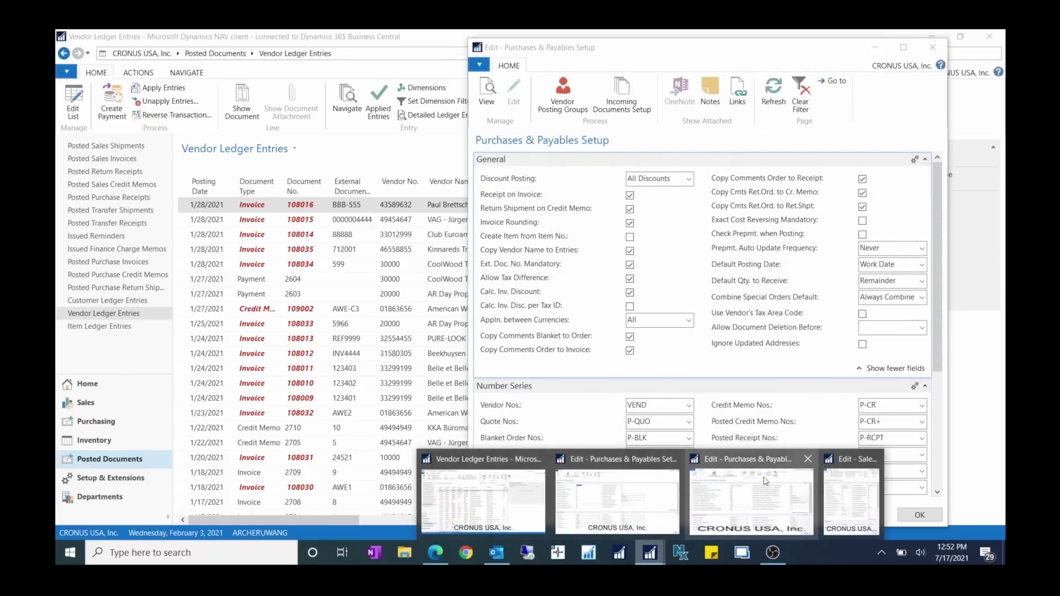
left_click(849, 506)
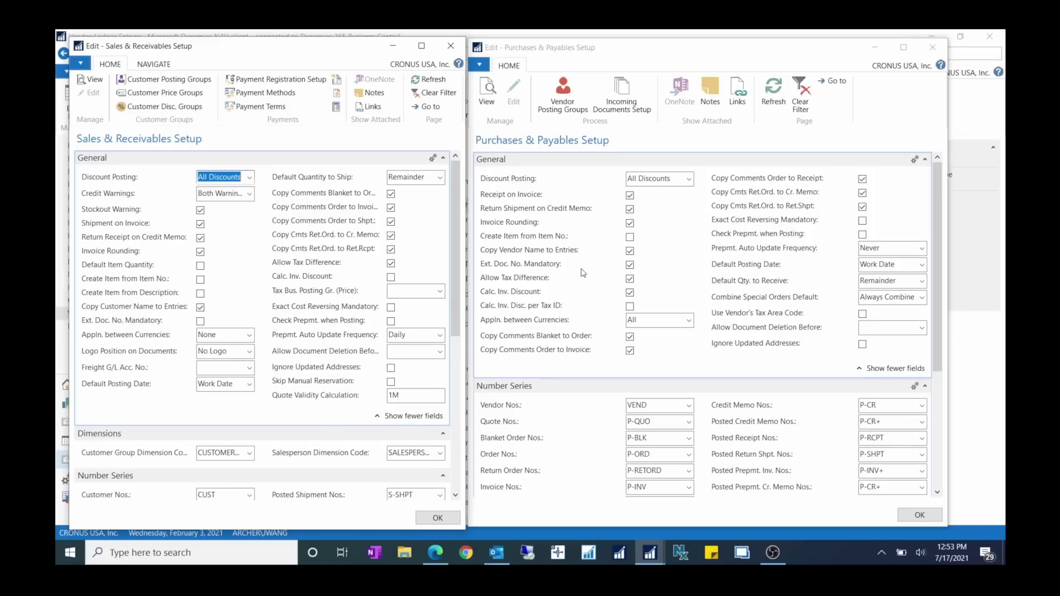
Step: Put both setup windows away, go to the Purchase Orders list, and open its first CoolWood Technologies order
left_click(885, 52)
left_click(889, 57)
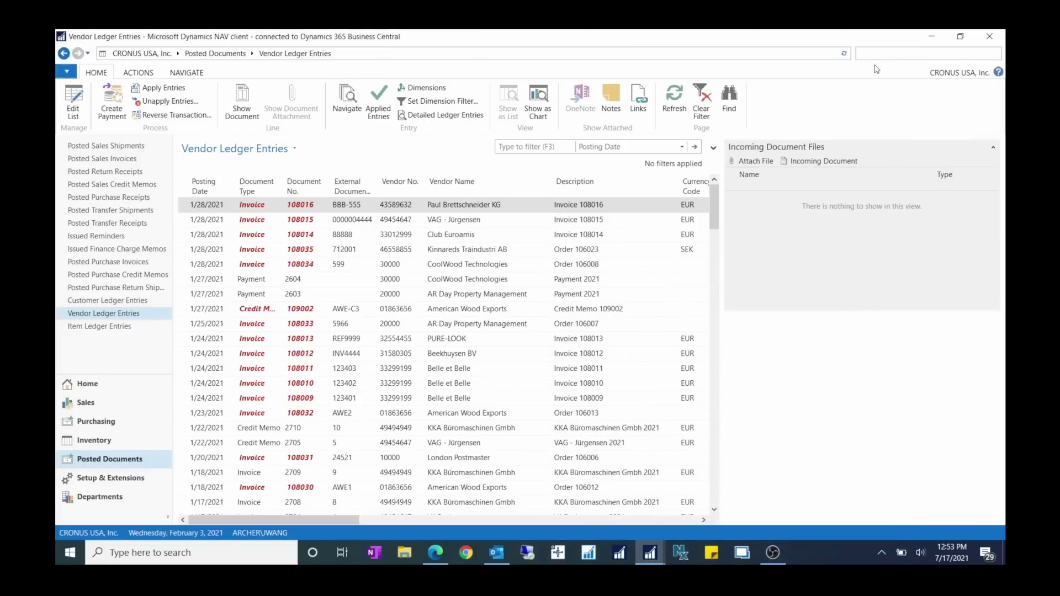
type("purchase or")
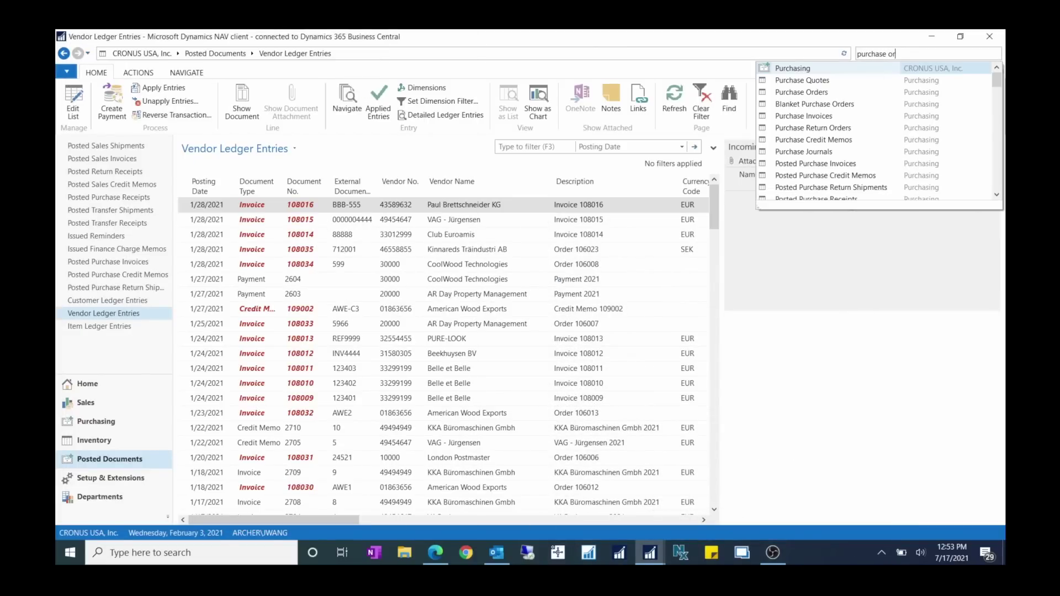
type("ders")
key("Return")
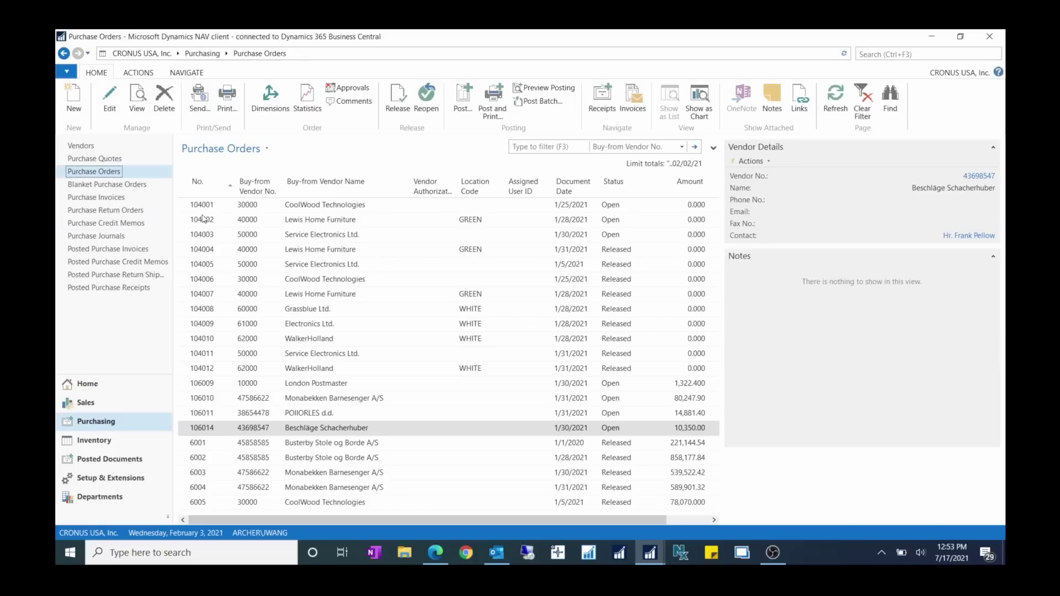
double_click(199, 206)
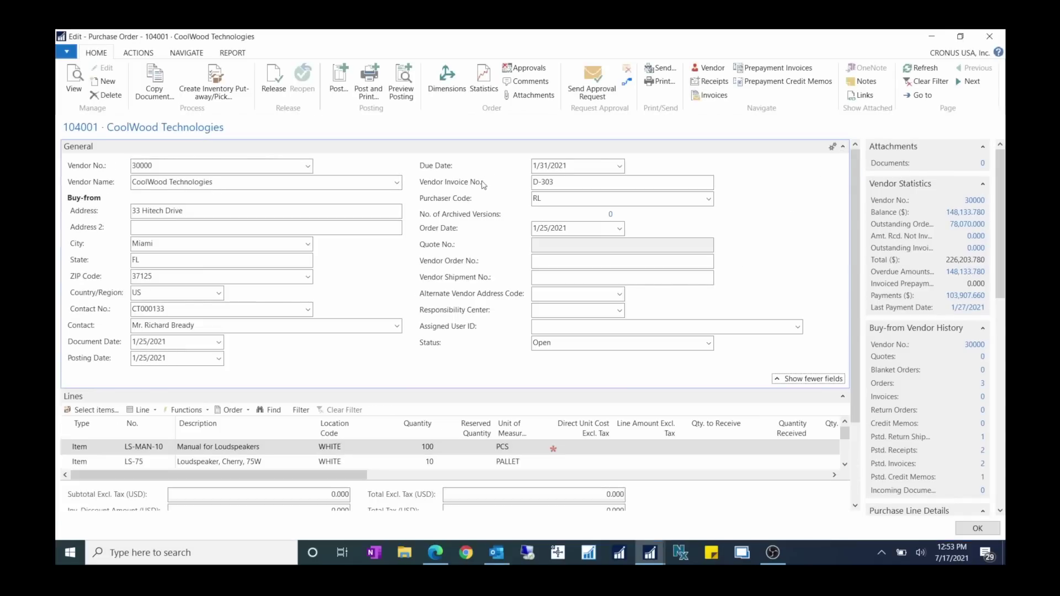
Step: Open the order's page information from the Vendor Invoice No. field, expand Table Fields, and examine the vendor invoice number entry
left_click(541, 178)
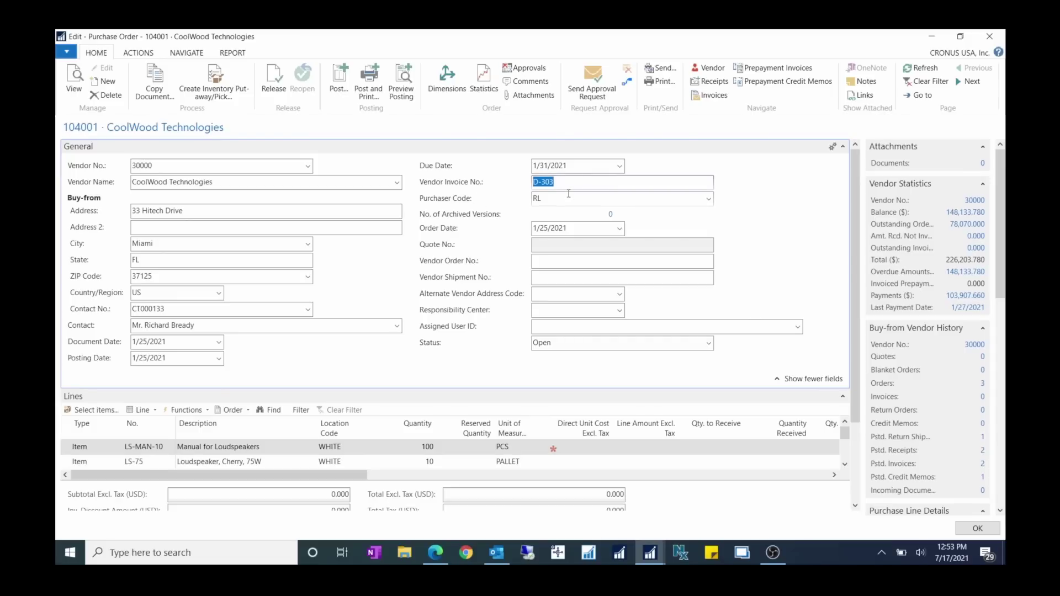
key("ctrl+alt+F1")
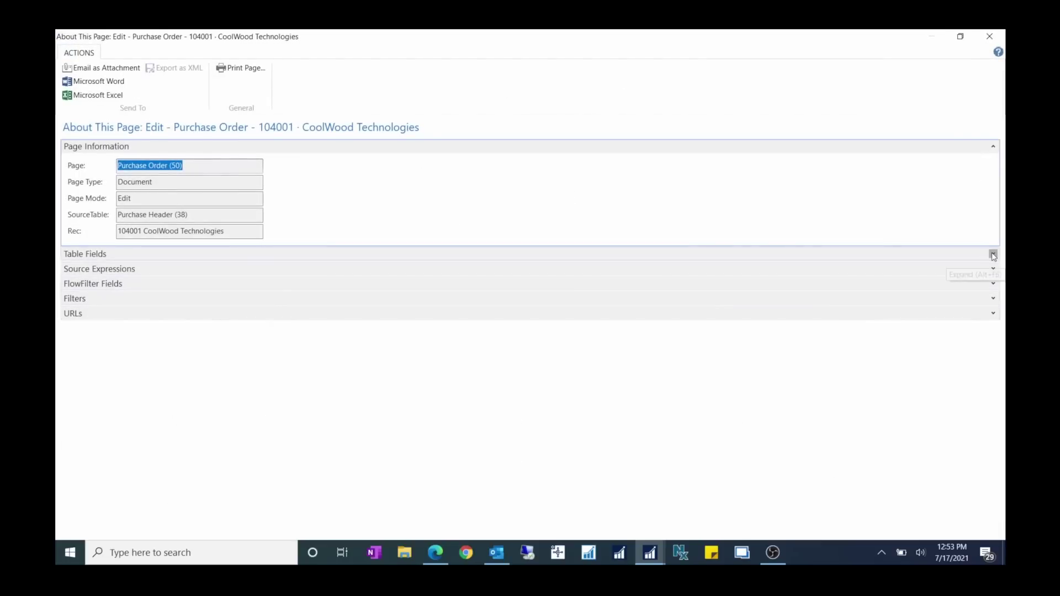
left_click_drag(664, 35, 670, 158)
left_click(686, 154)
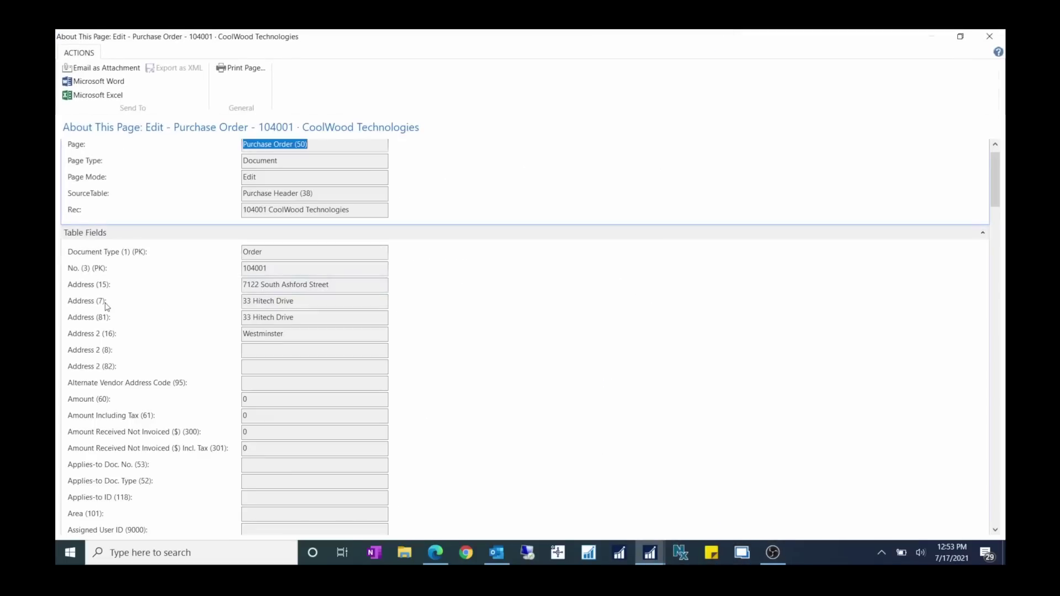
scroll(220, 449, "down", 20)
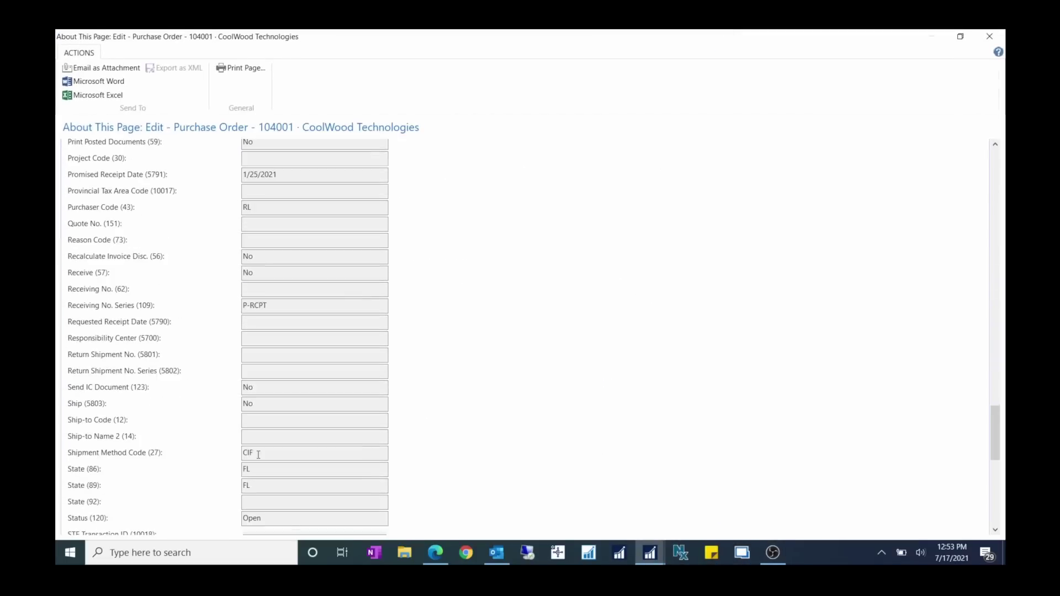
scroll(259, 450, "down", 6)
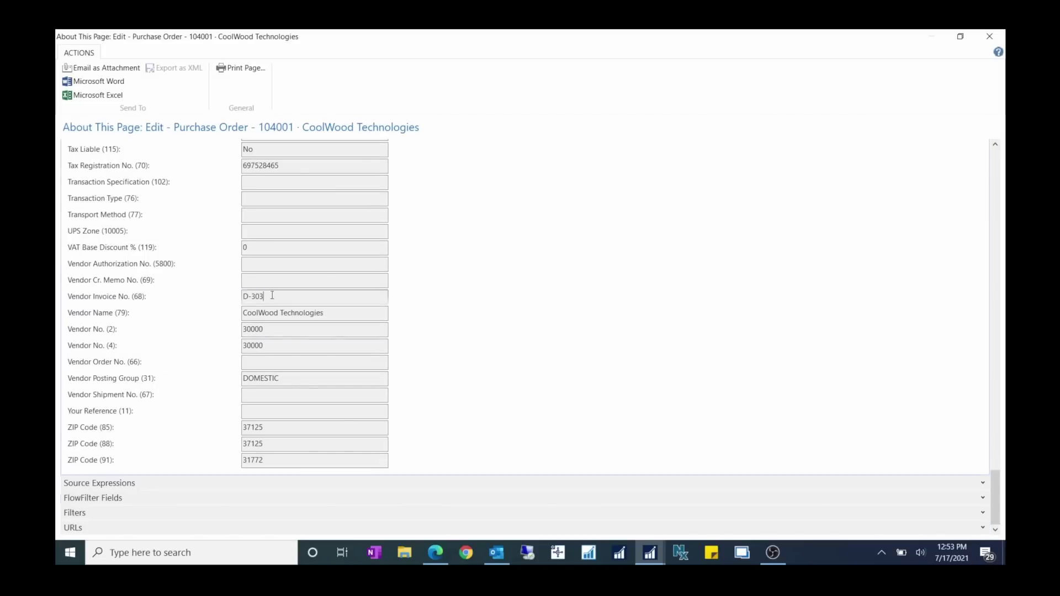
left_click_drag(271, 295, 116, 327)
scroll(484, 439, "up", 15)
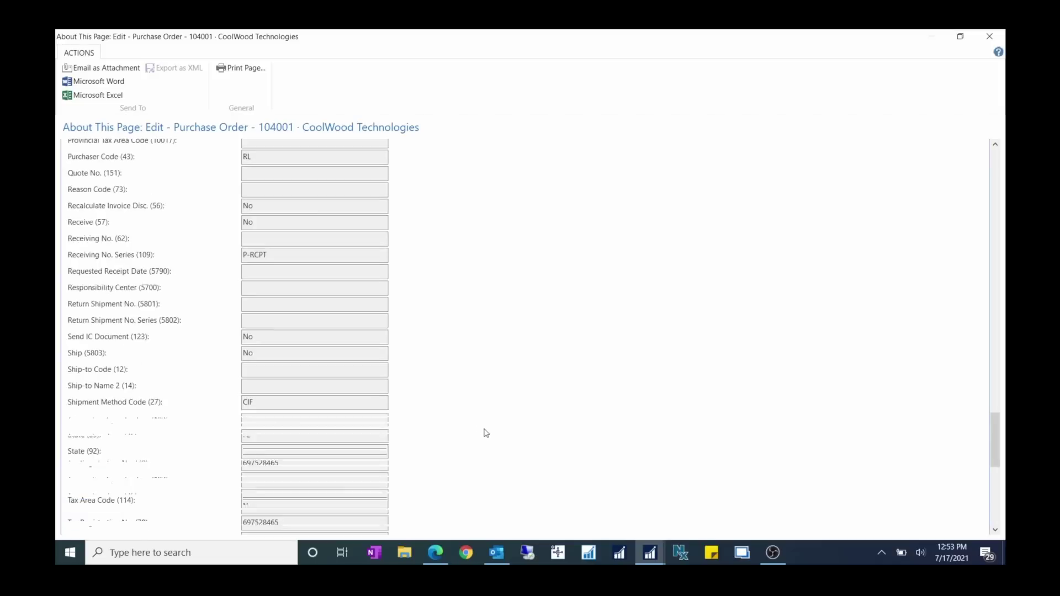
Step: Check the order's source table, then switch to the Dynamics NAV Development Environment and open table 38 Purchase Header in design view
left_click_drag(998, 343, 996, 163)
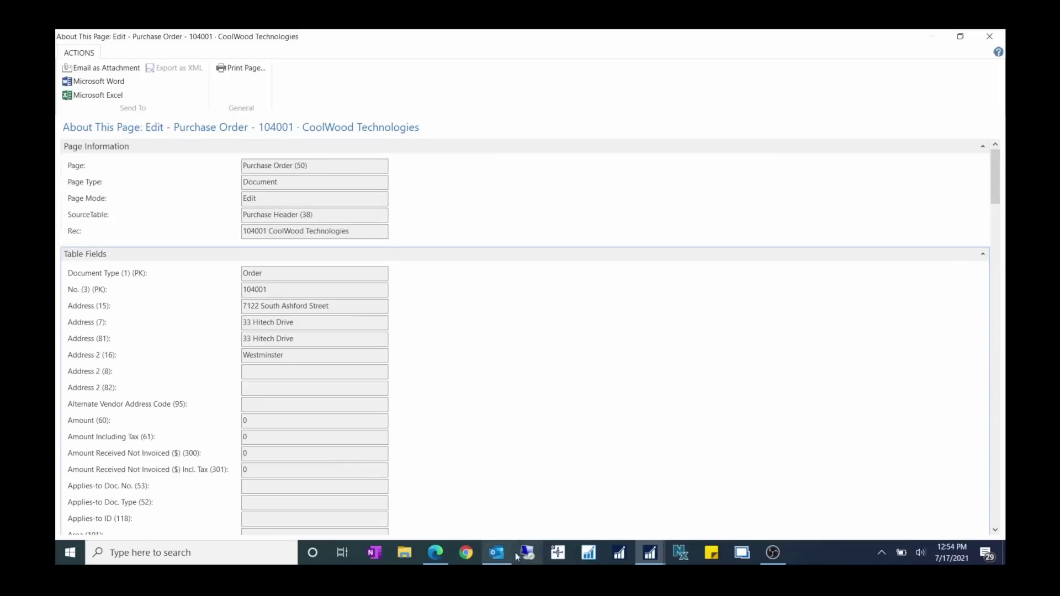
left_click(588, 553)
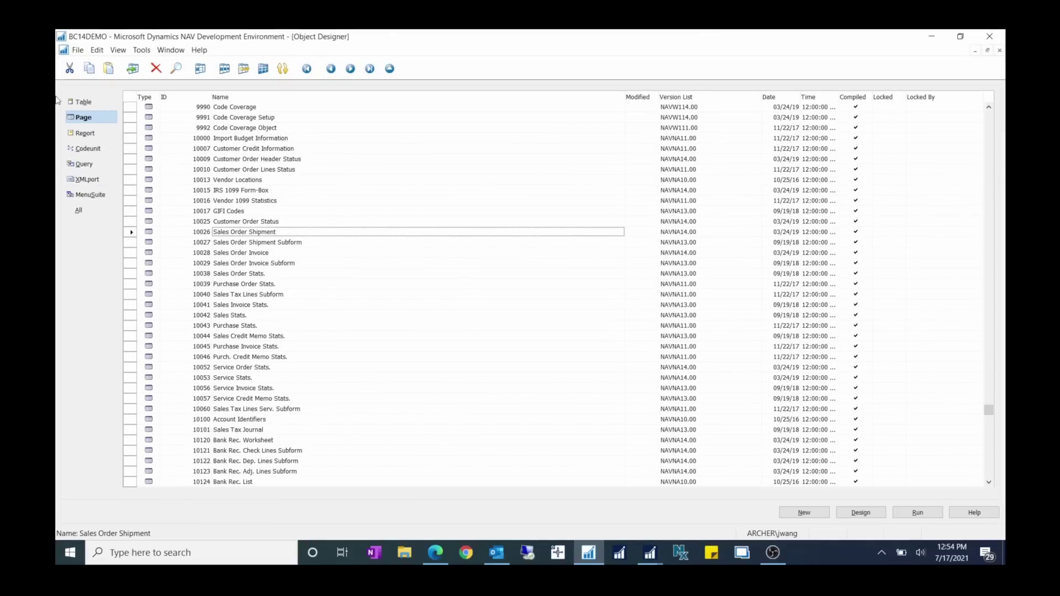
left_click(83, 101)
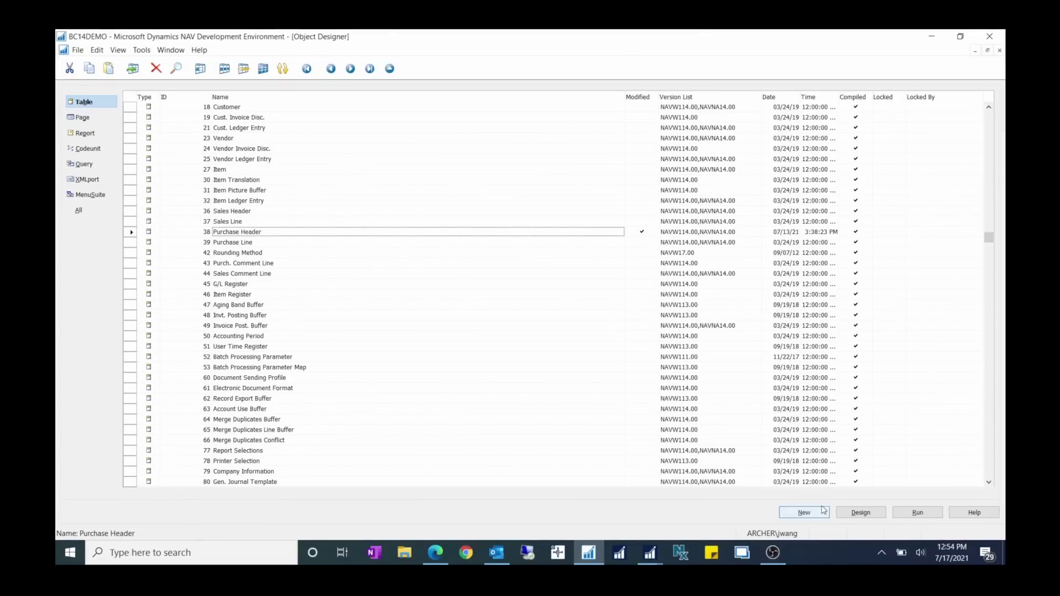
left_click(876, 514)
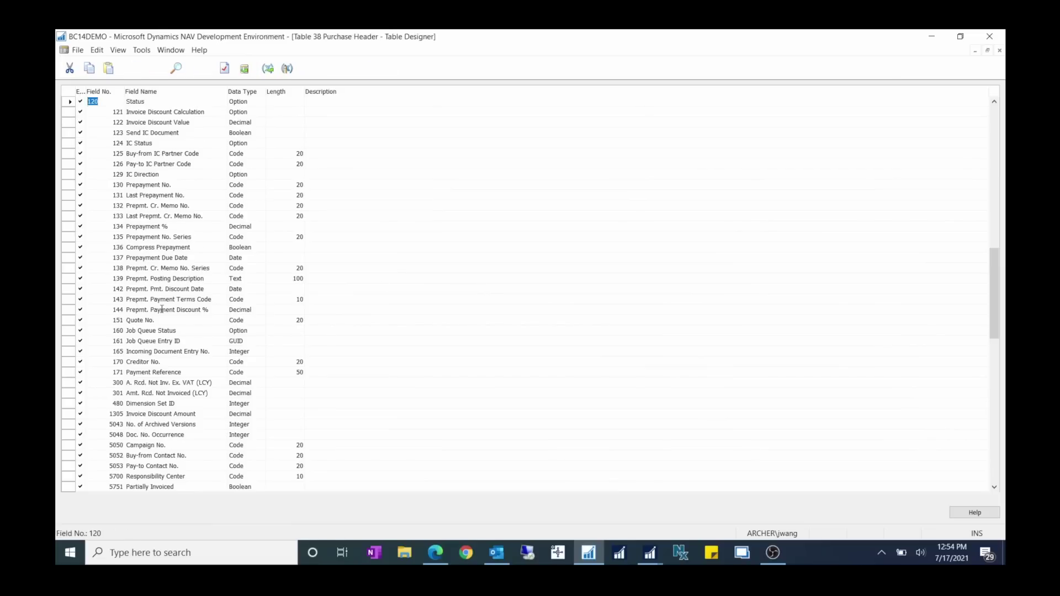
Step: Examine the properties of field 68 Vendor Invoice No. in the Purchase Header table, then close the designer and put the development environment away
scroll(161, 309, "up", 20)
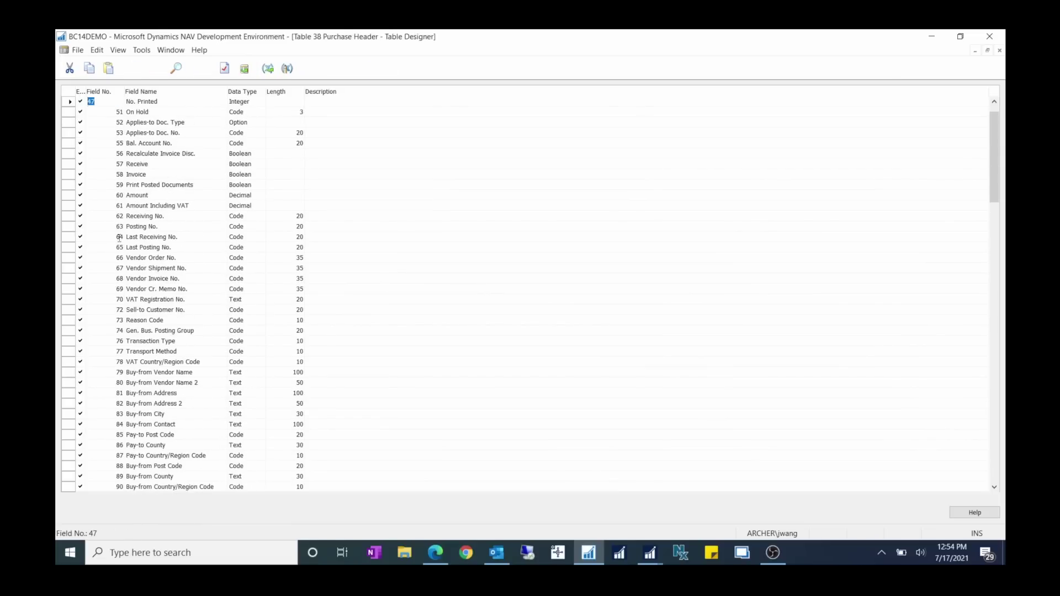
left_click(169, 279)
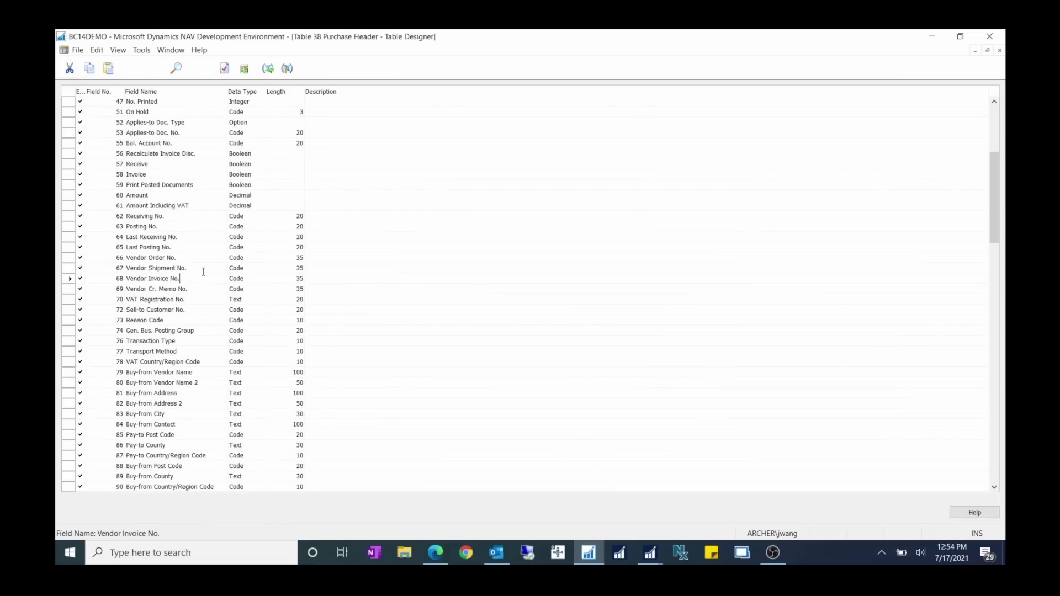
key("shift+F4")
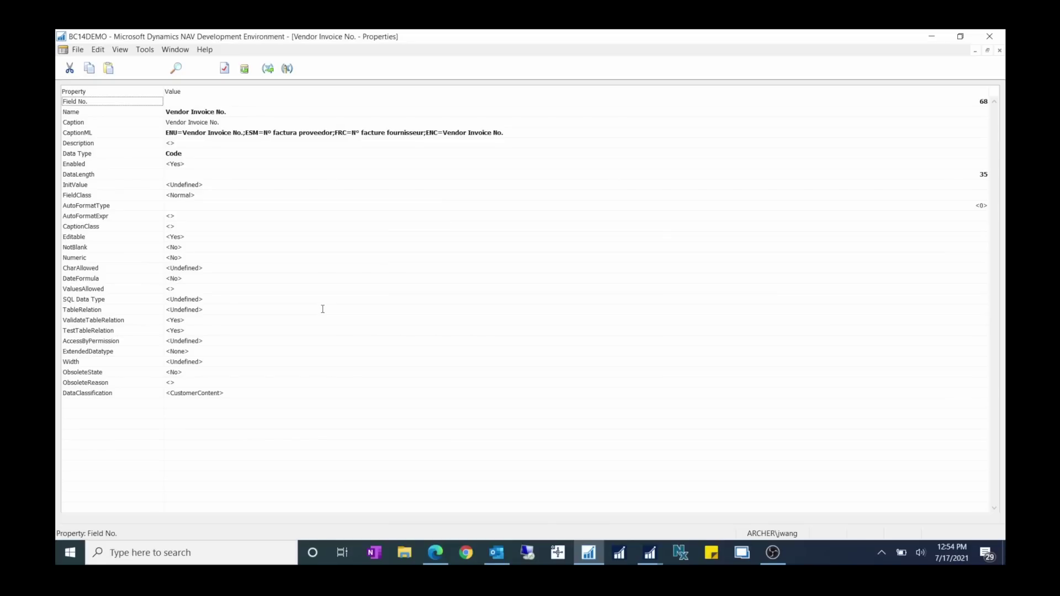
key("Escape")
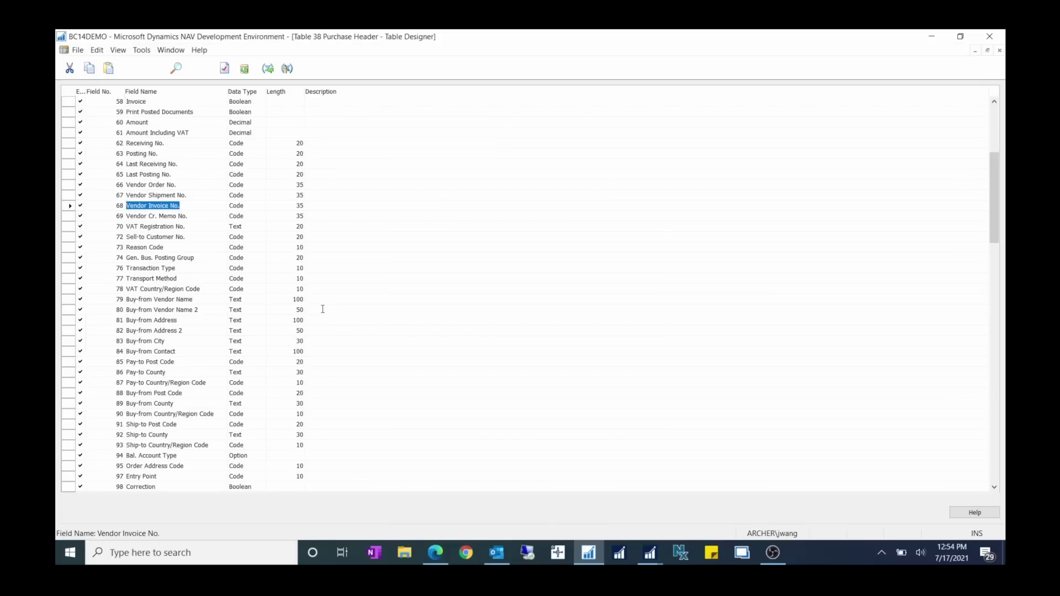
key("Escape")
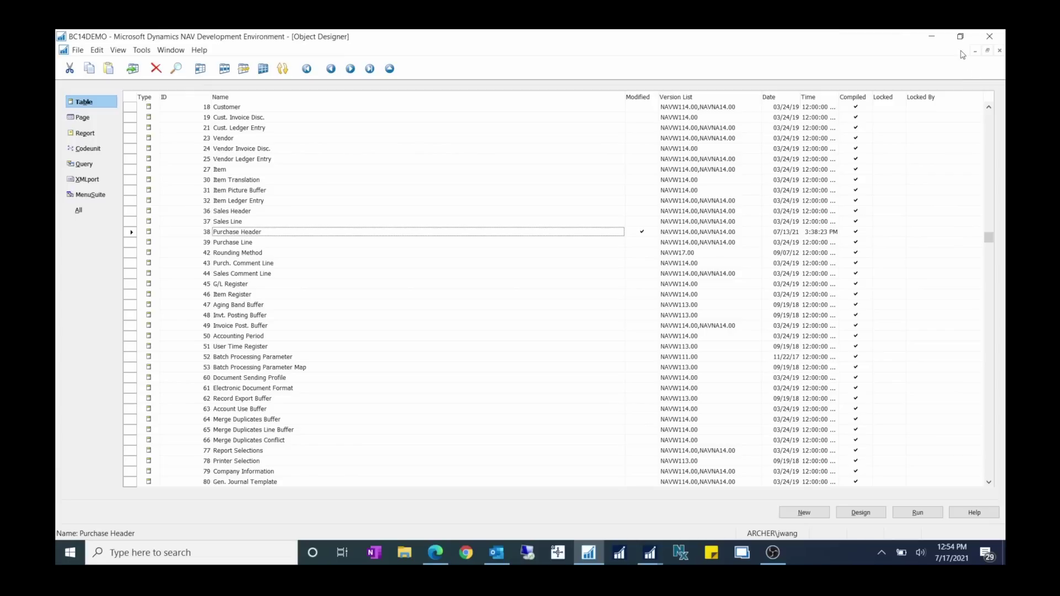
left_click(932, 36)
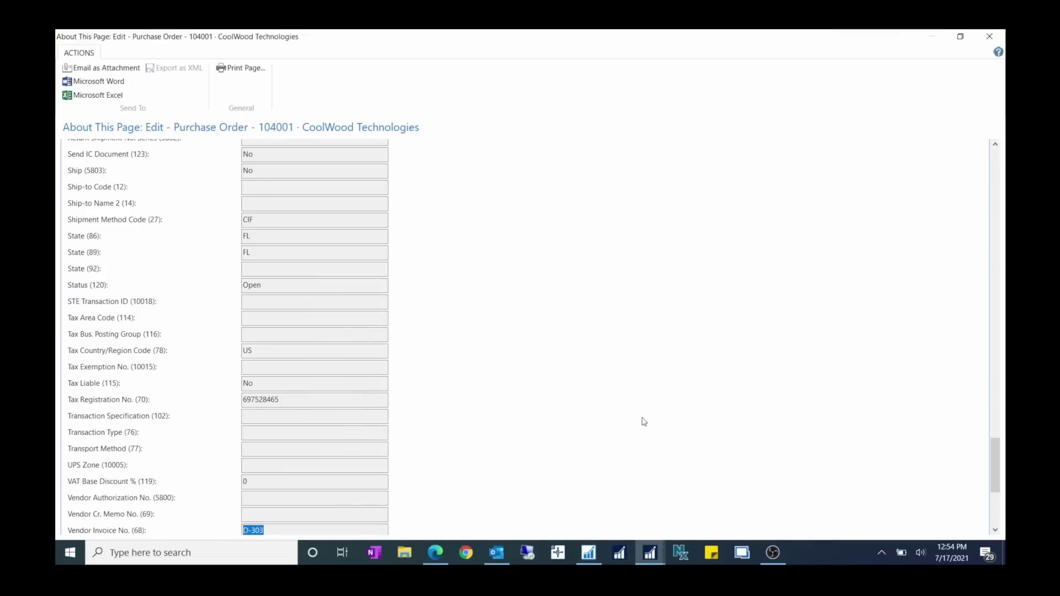
Step: Close the page information and the CoolWood Technologies order without releasing it, and open the Beschläge Schacherhuber purchase order
left_click(989, 36)
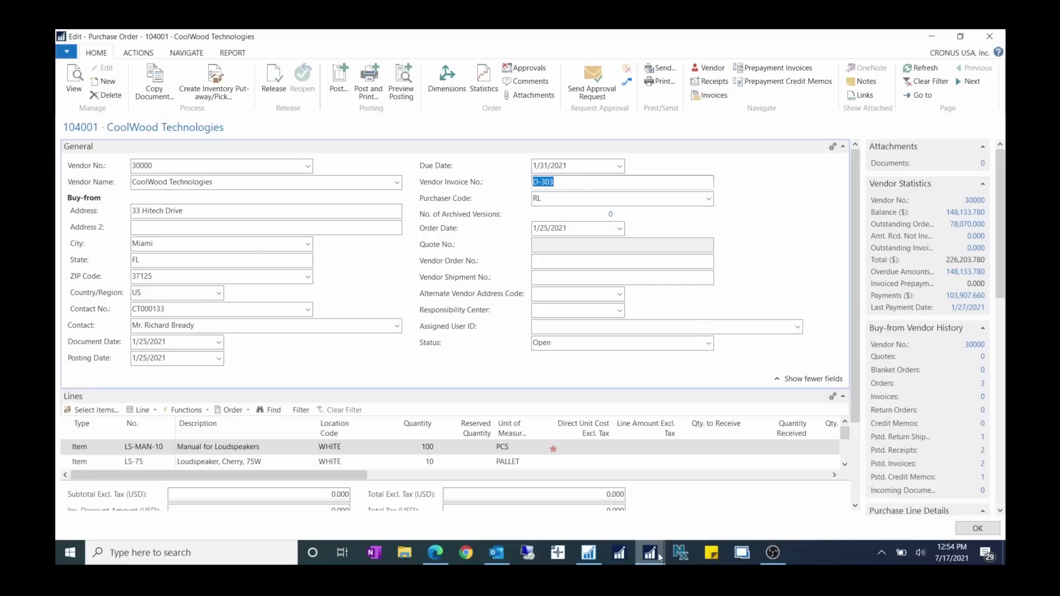
mouse_move(659, 558)
left_click(982, 36)
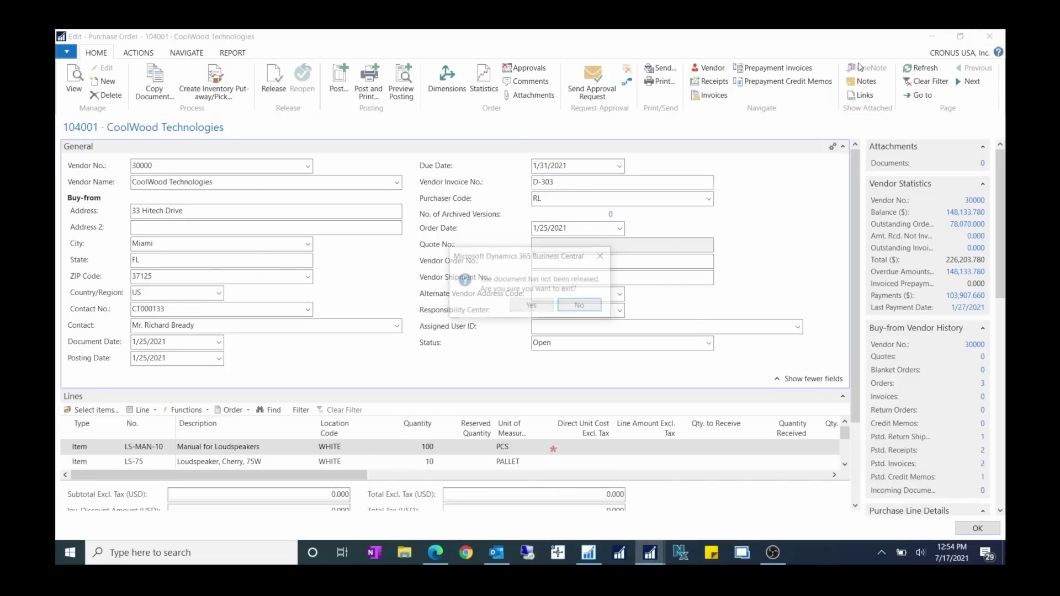
left_click(548, 307)
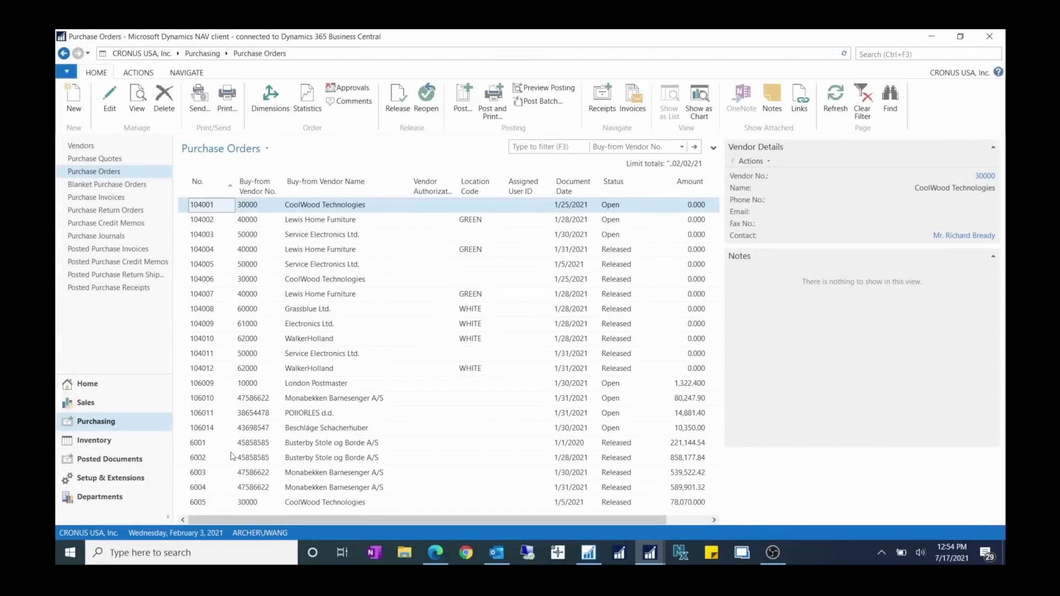
left_click(197, 431)
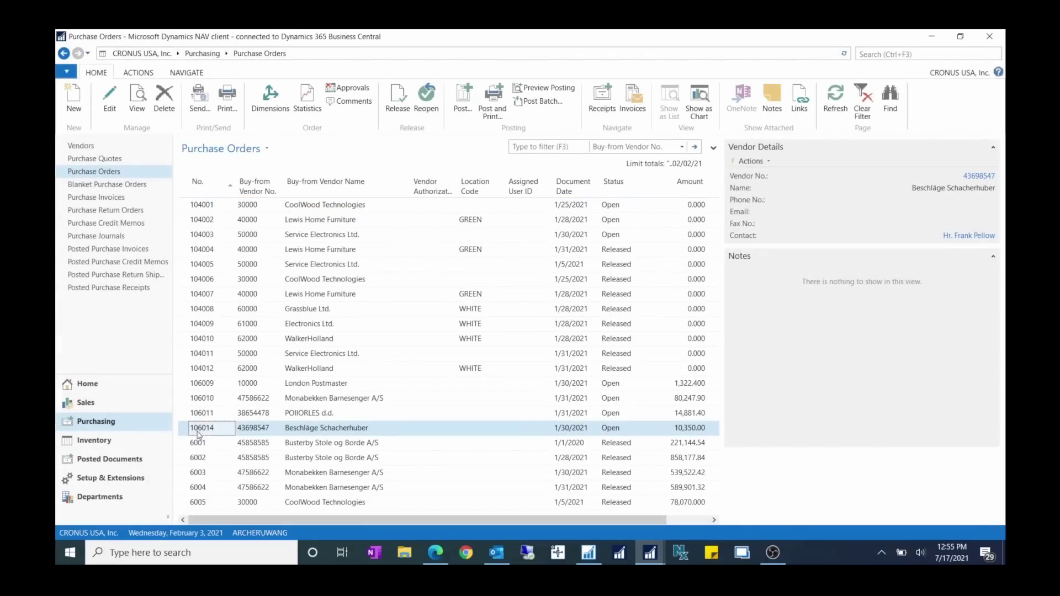
double_click(198, 433)
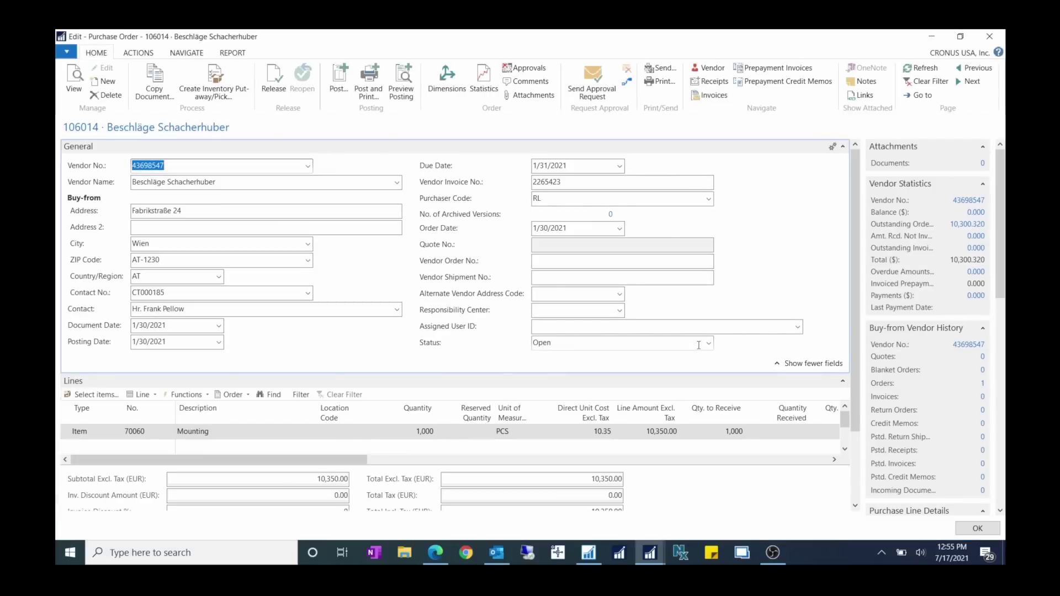
Step: Clear the Vendor Invoice No. of the Beschläge Schacherhuber purchase order
left_click(585, 177)
key("BackSpace")
left_click(592, 201)
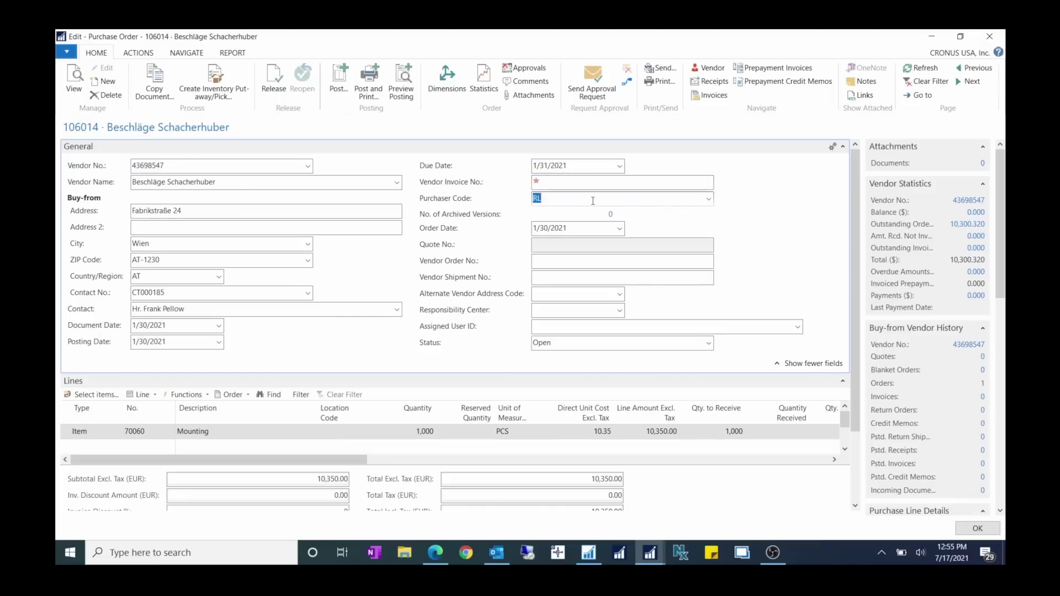
Step: Try to post the purchase order as Receive and Invoice with the blank Vendor Invoice No., and close the order
left_click(339, 80)
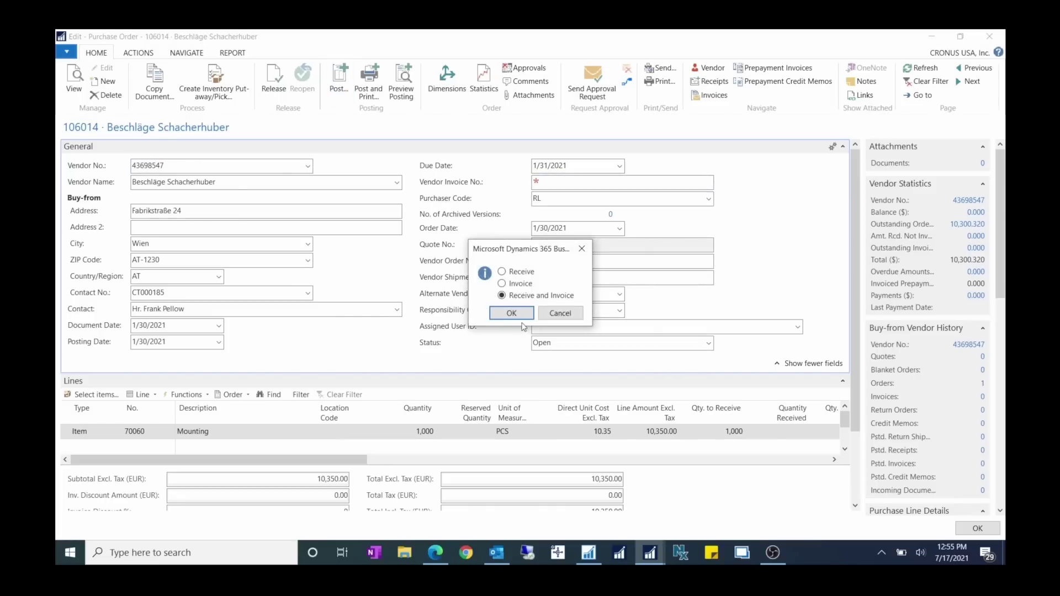
key("Return")
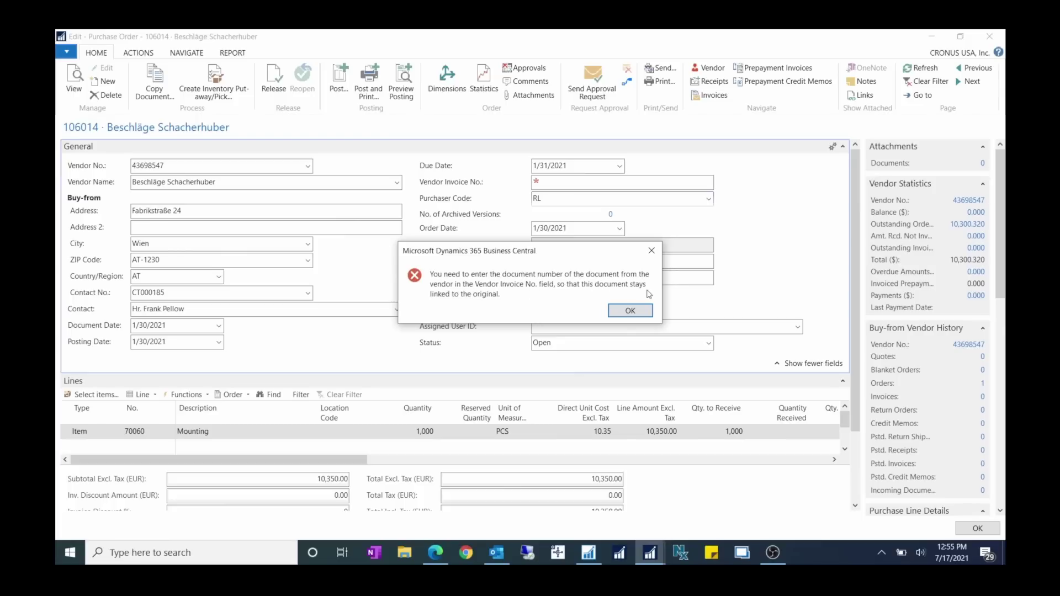
left_click(629, 311)
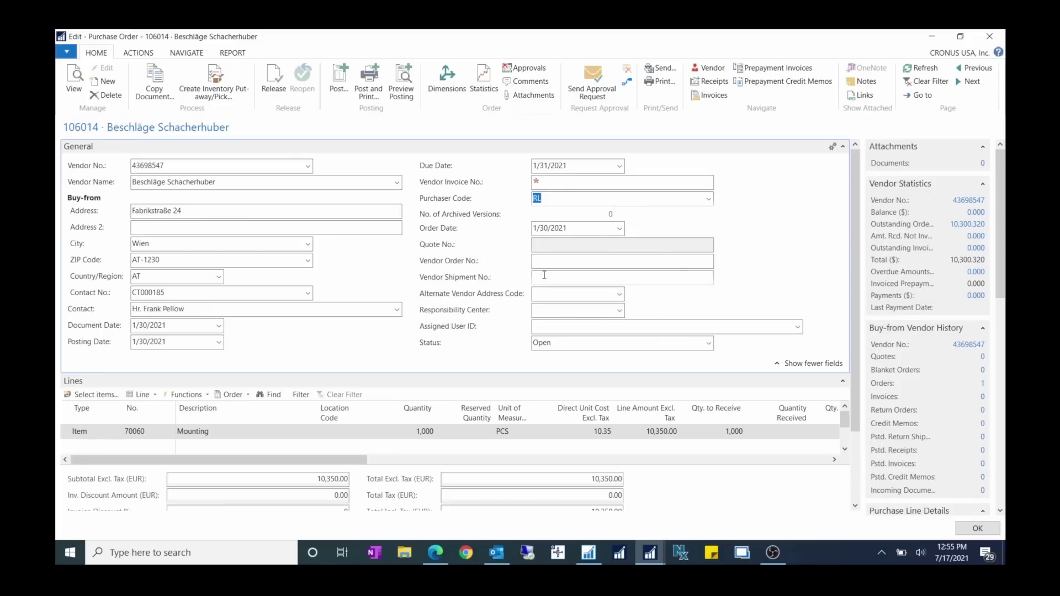
left_click(564, 182)
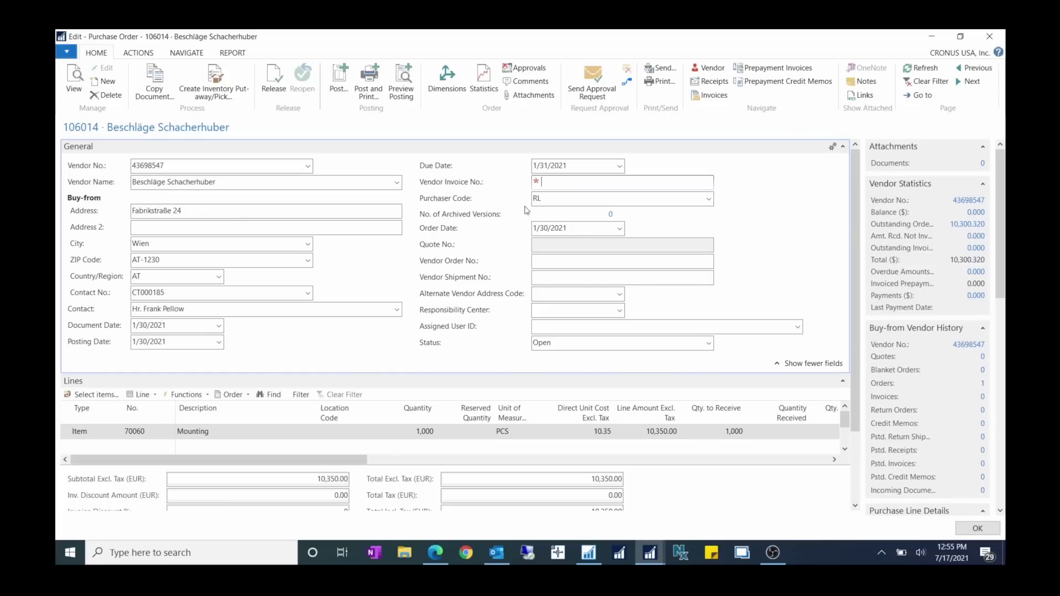
left_click(989, 36)
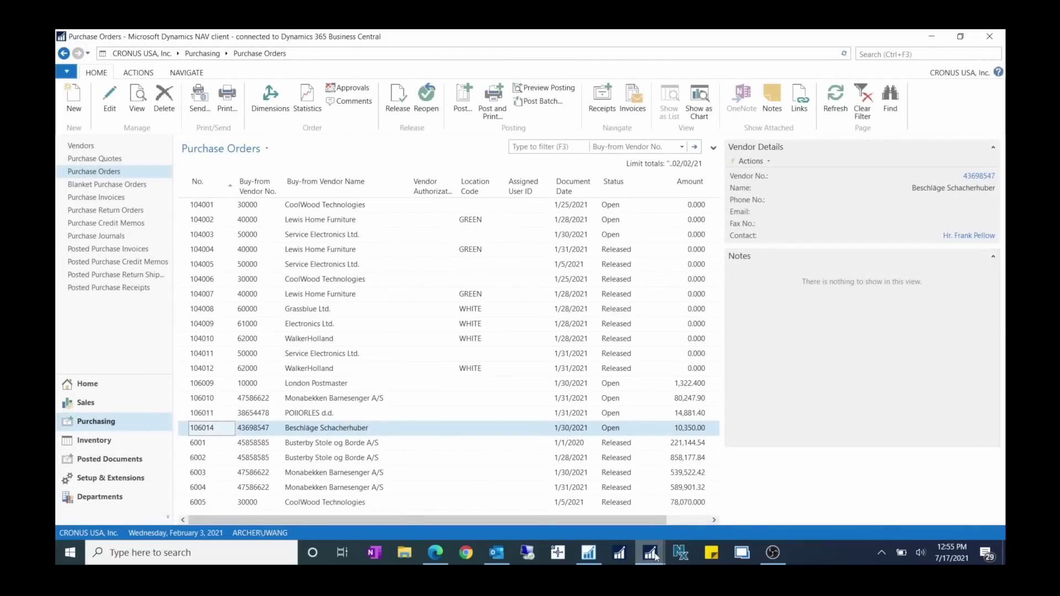
Step: Bring the Sales & Receivables Setup and Purchases & Payables Setup windows in front of the Purchase Orders list
mouse_move(650, 552)
left_click(811, 511)
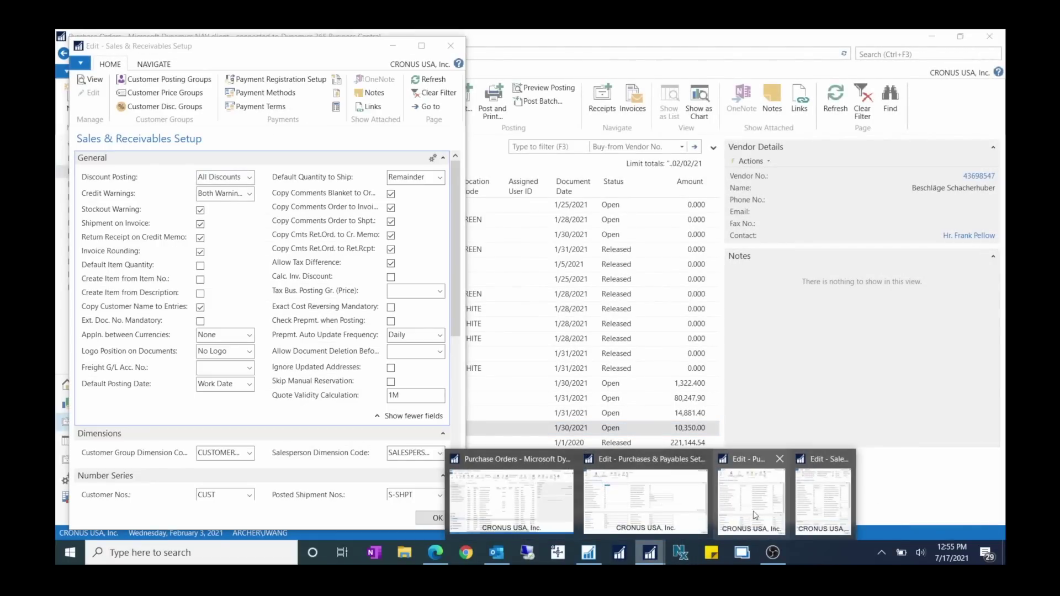
left_click(754, 516)
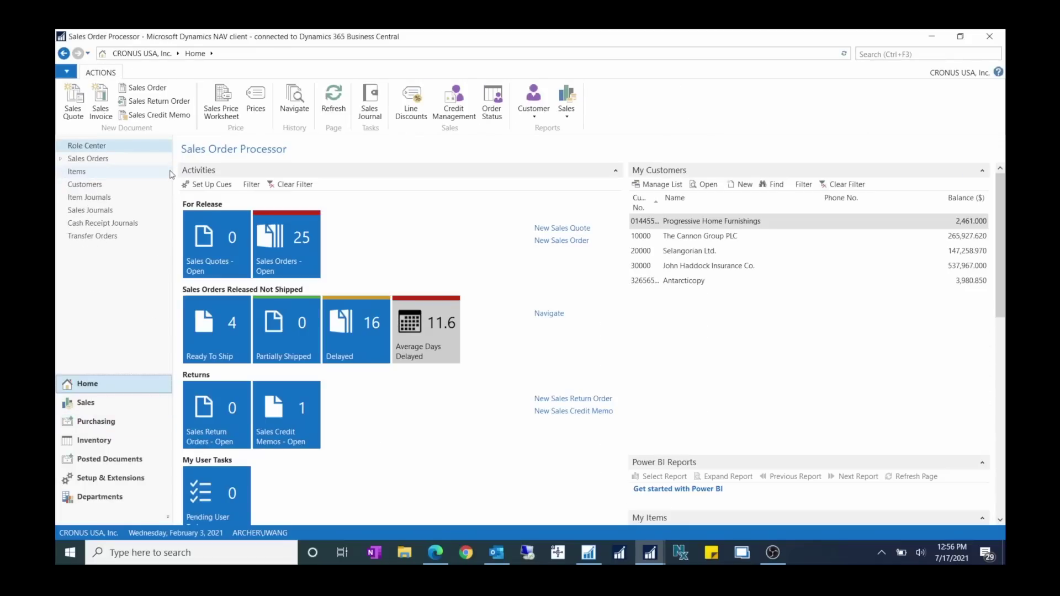
Step: Open the released sales order of The Cannon Group PLC from Sales Orders, examine its External Document No. field, and close the order
left_click(105, 158)
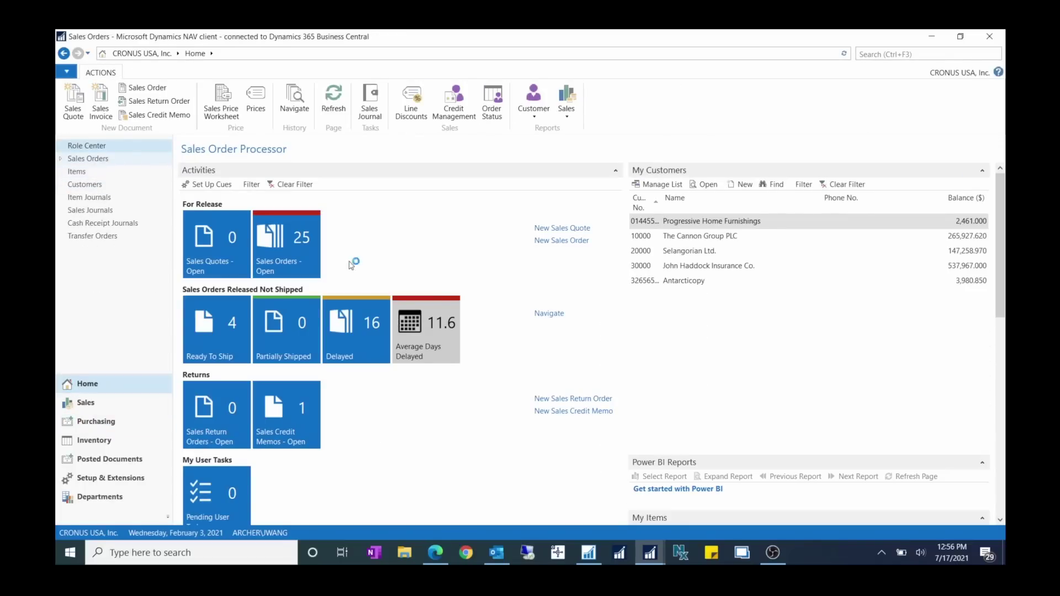
left_click(222, 252)
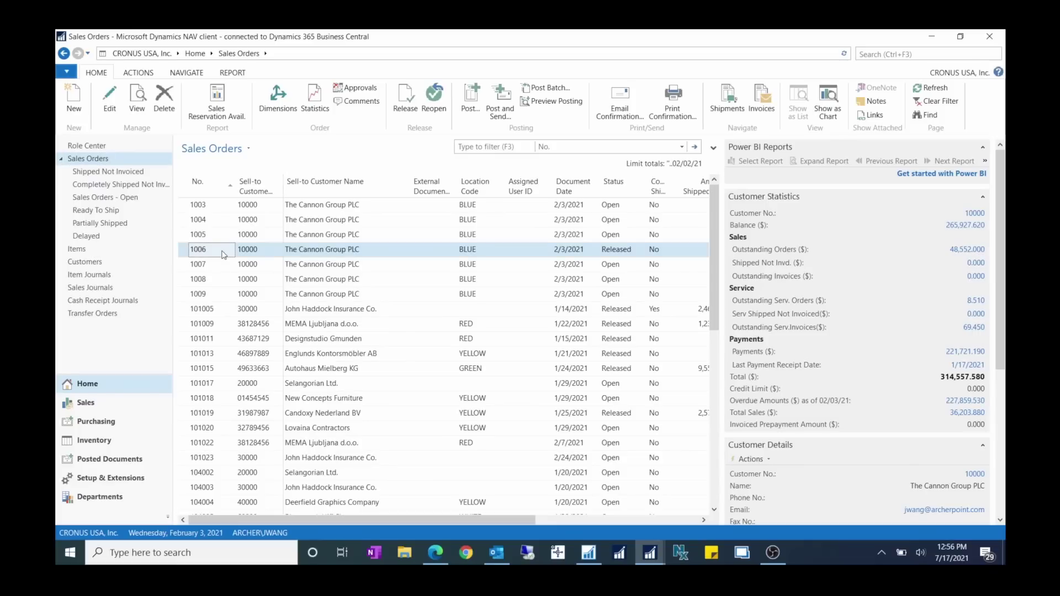
double_click(554, 253)
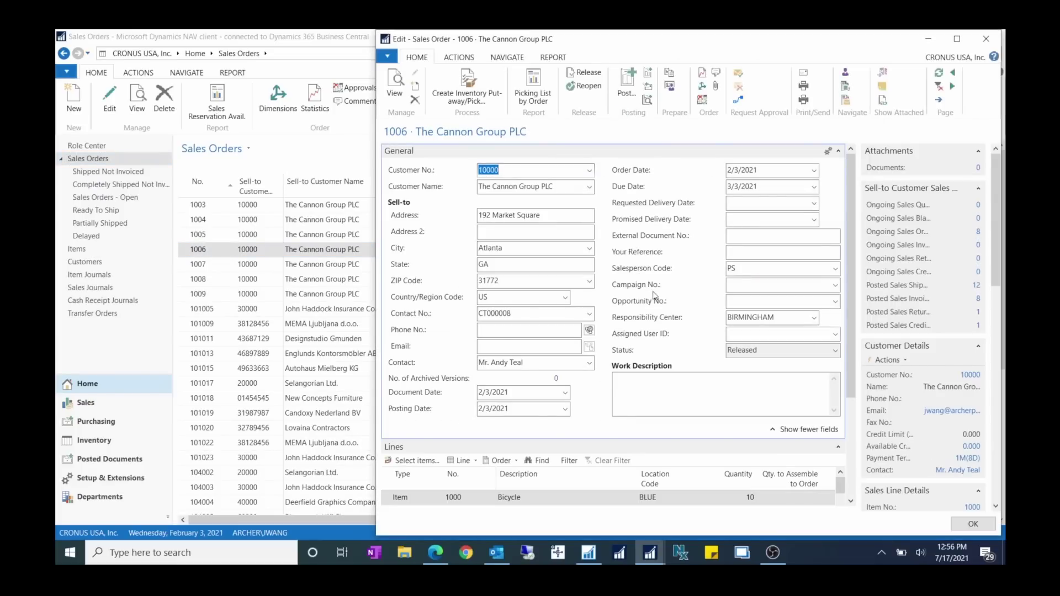
left_click(956, 39)
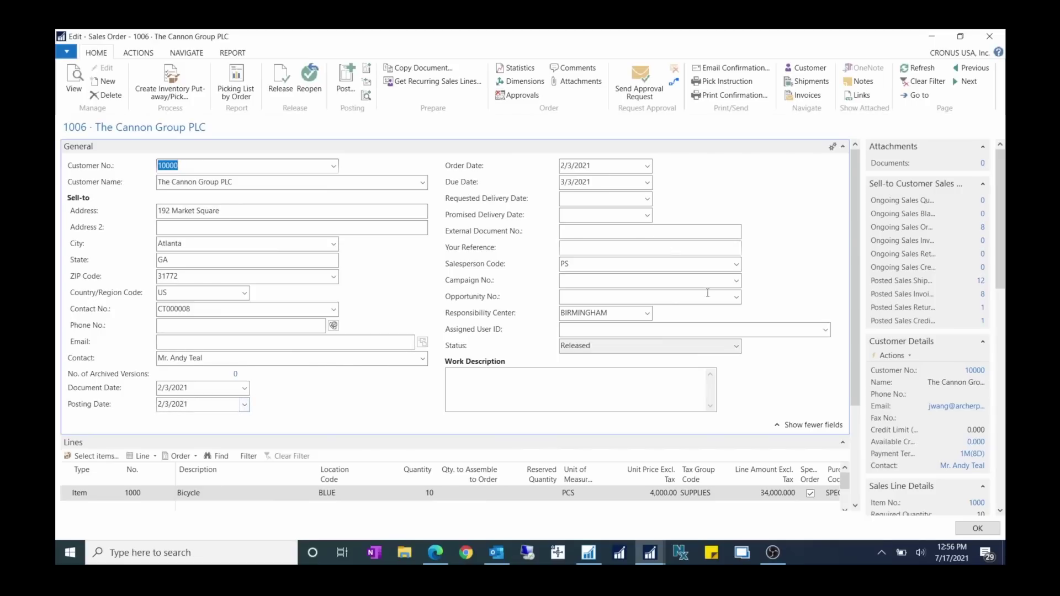
left_click(575, 230)
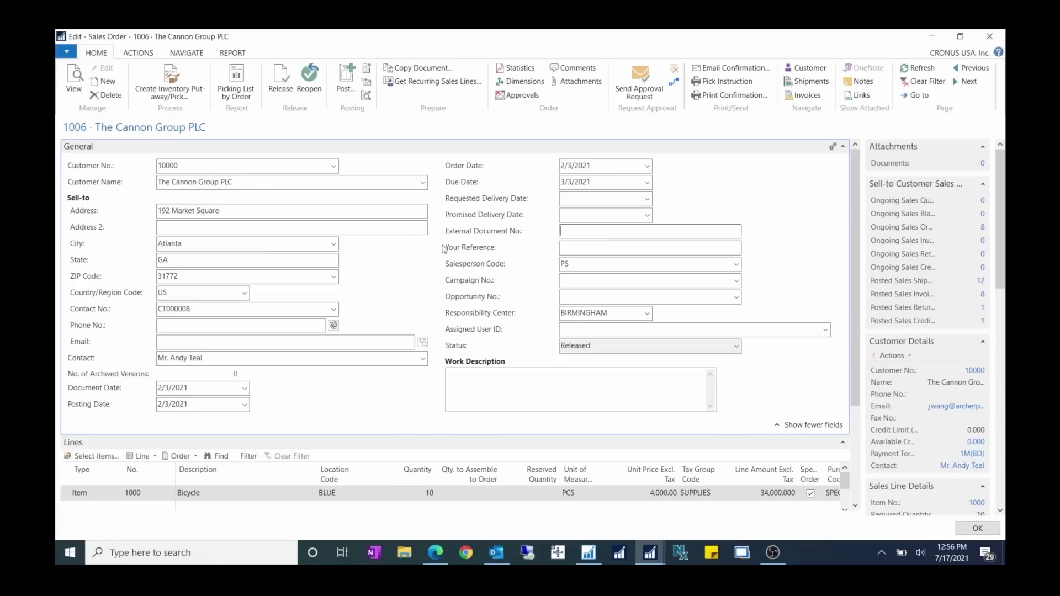
left_click(562, 231)
left_click(989, 37)
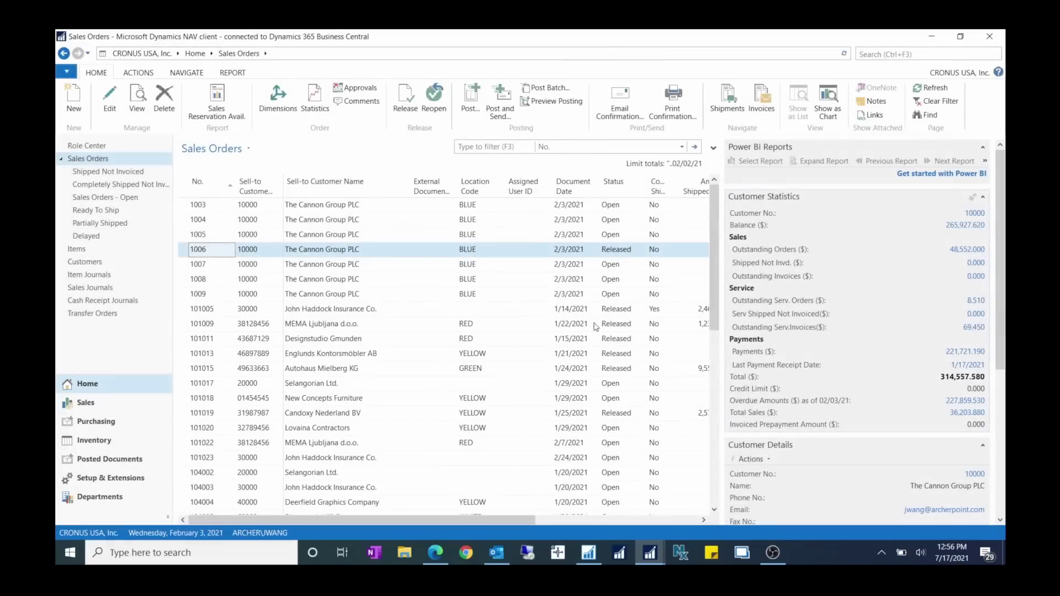
Step: Bring both setup windows back to the front and set Appln. between Currencies in Sales & Receivables Setup to All
mouse_move(655, 559)
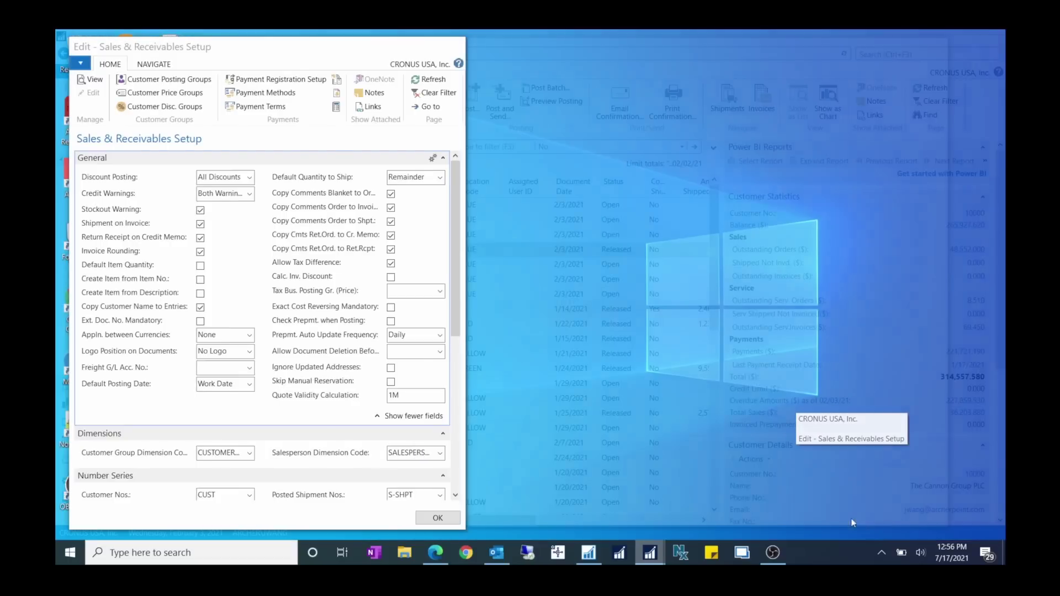
left_click(843, 521)
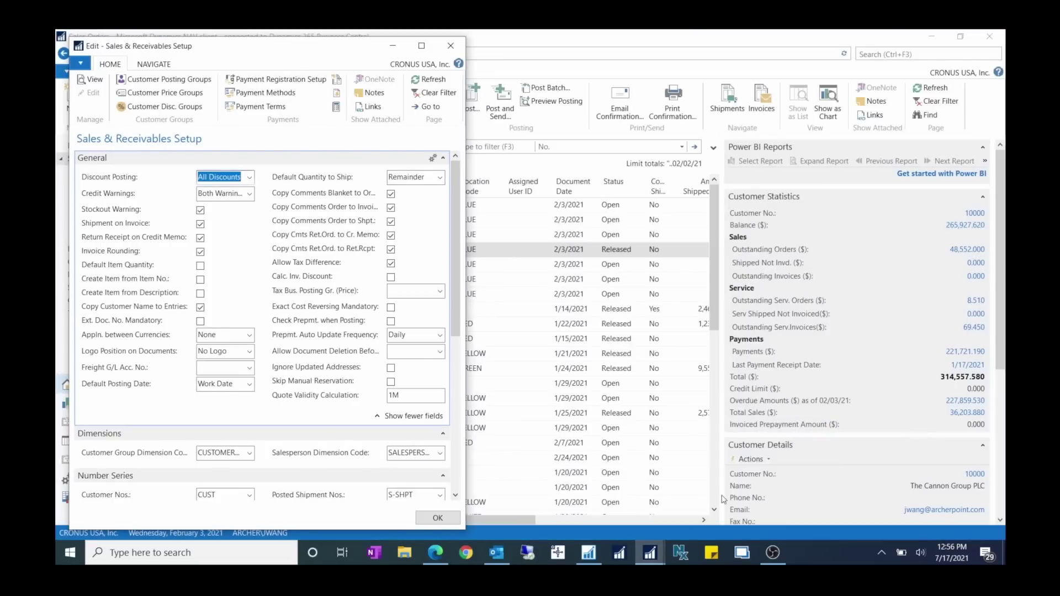
mouse_move(650, 553)
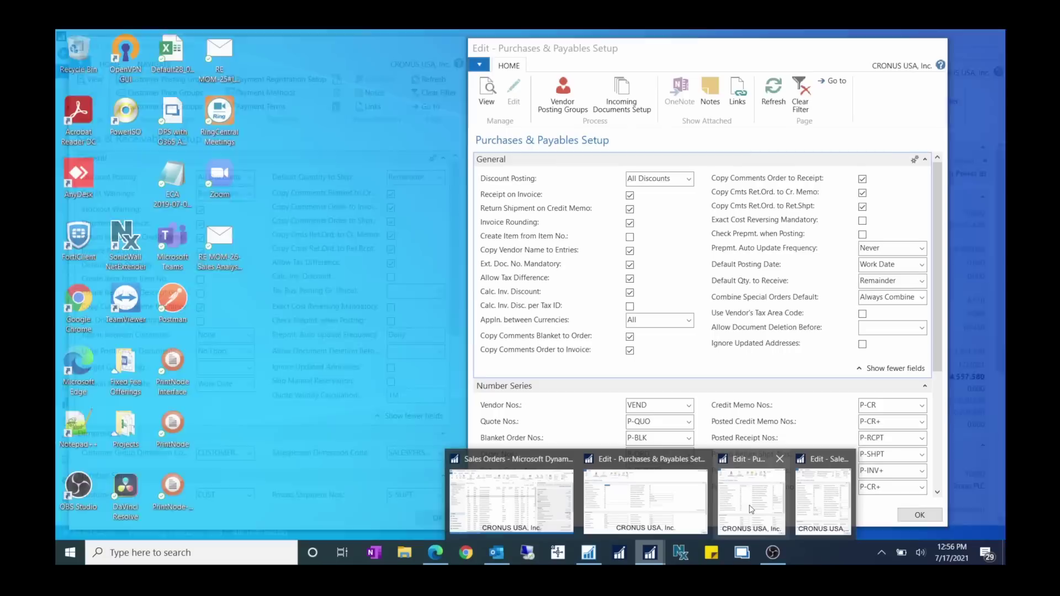
left_click(739, 513)
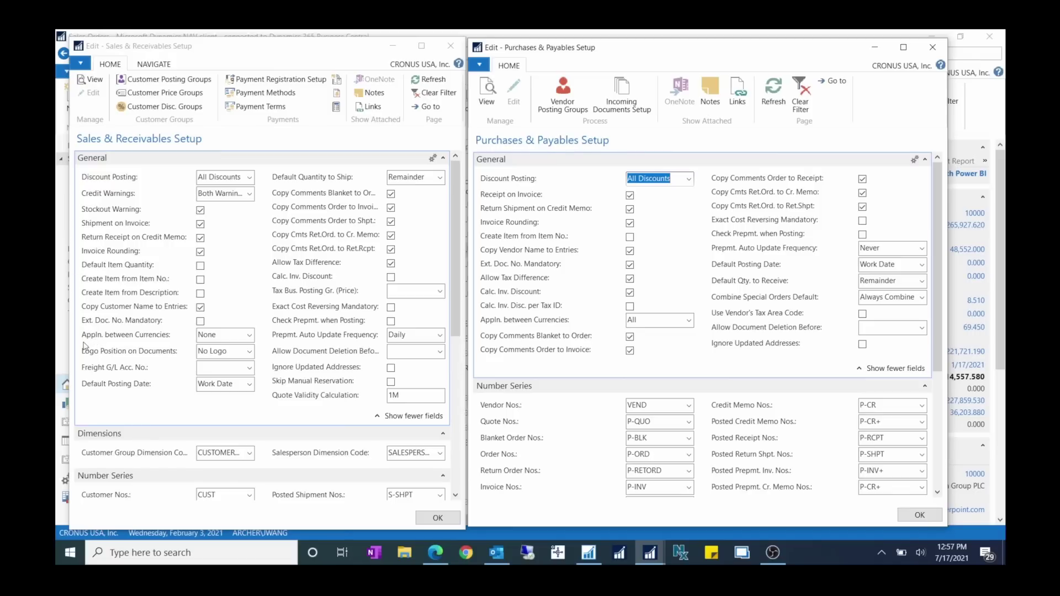
left_click(251, 338)
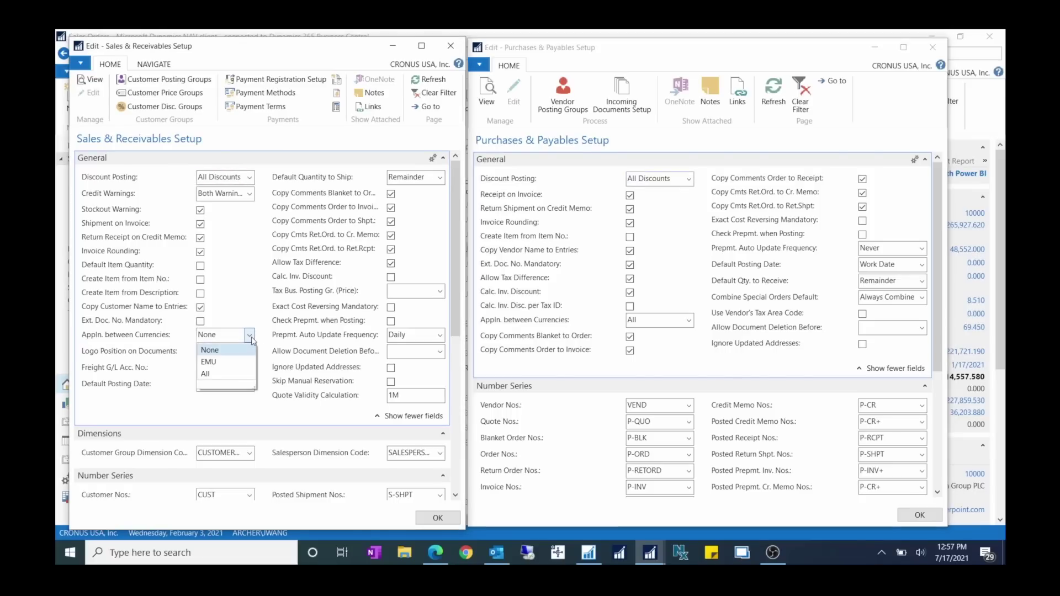
left_click(207, 374)
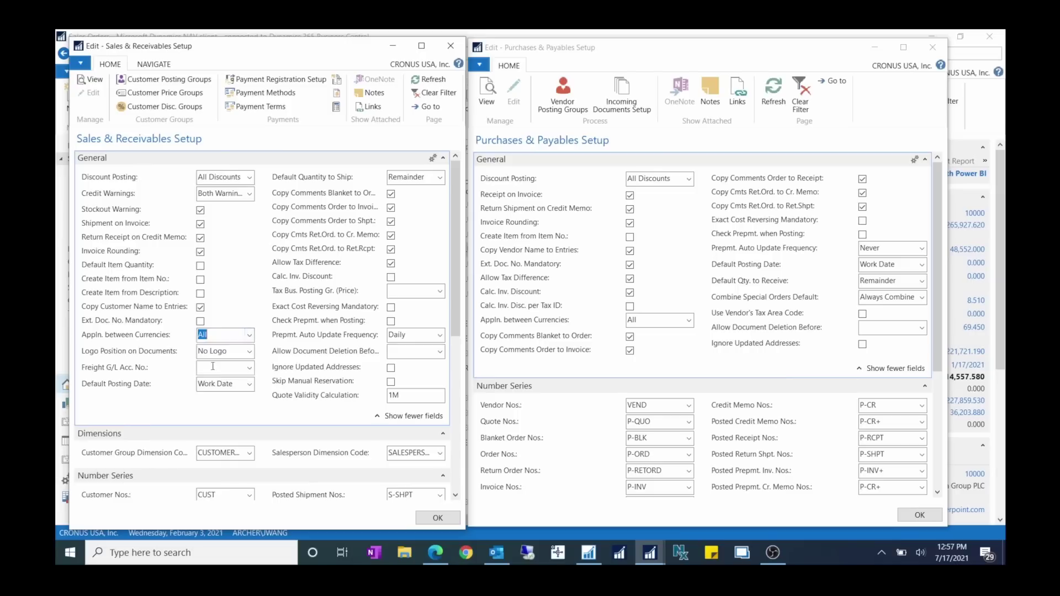
Step: Set Appln. between Currencies in Sales & Receivables Setup to None and go to the same field in Purchases & Payables Setup
left_click(251, 336)
left_click(218, 349)
left_click(651, 322)
mouse_move(489, 337)
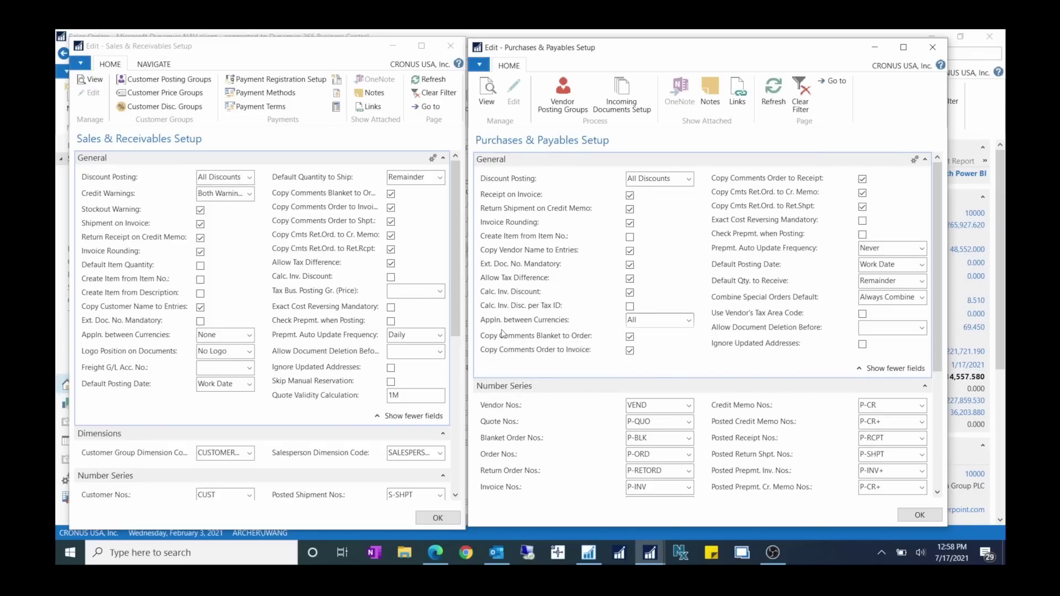
Step: Examine the Appln. between Currencies options in Purchases & Payables Setup and minimize that window
double_click(657, 321)
left_click(689, 320)
left_click(673, 275)
left_click(884, 50)
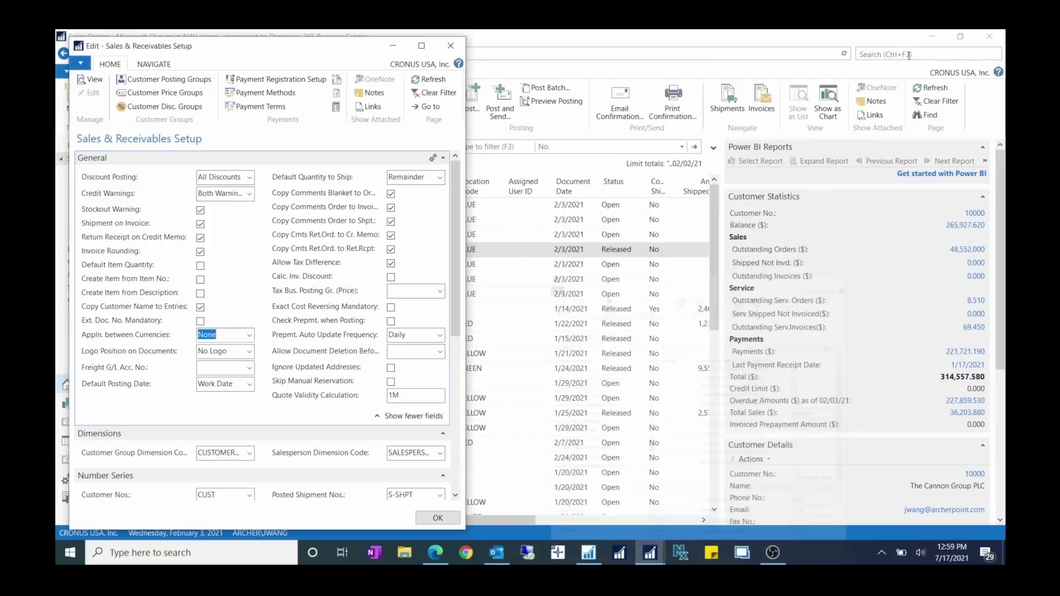
Step: Open General Ledger Setup through the page search, examine the Max. Tax Difference Allowed field, and close the page
left_click(912, 55)
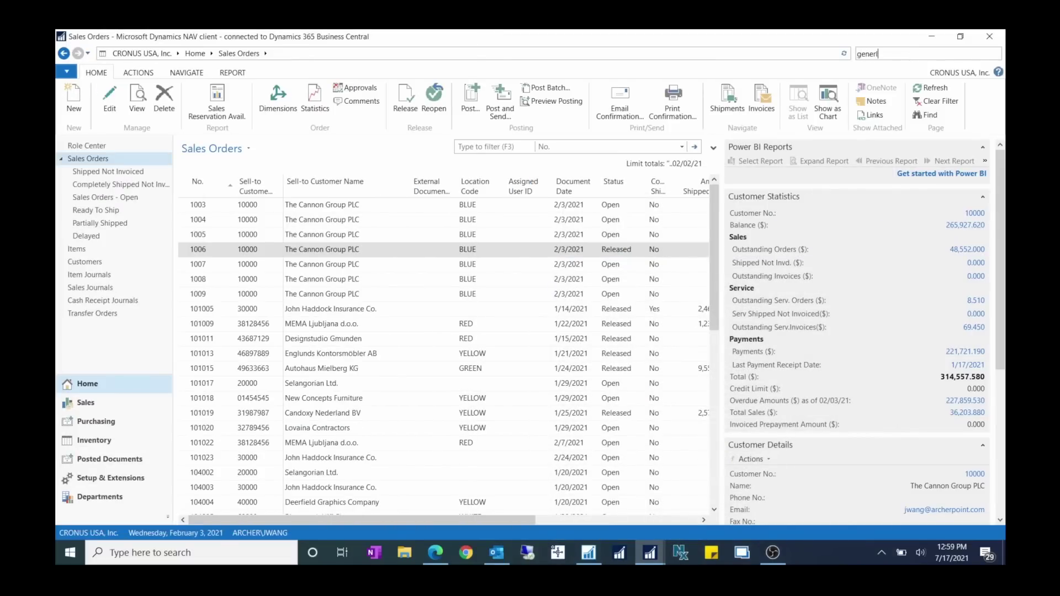
type("generl")
key("BackSpace")
type("al ledger setup")
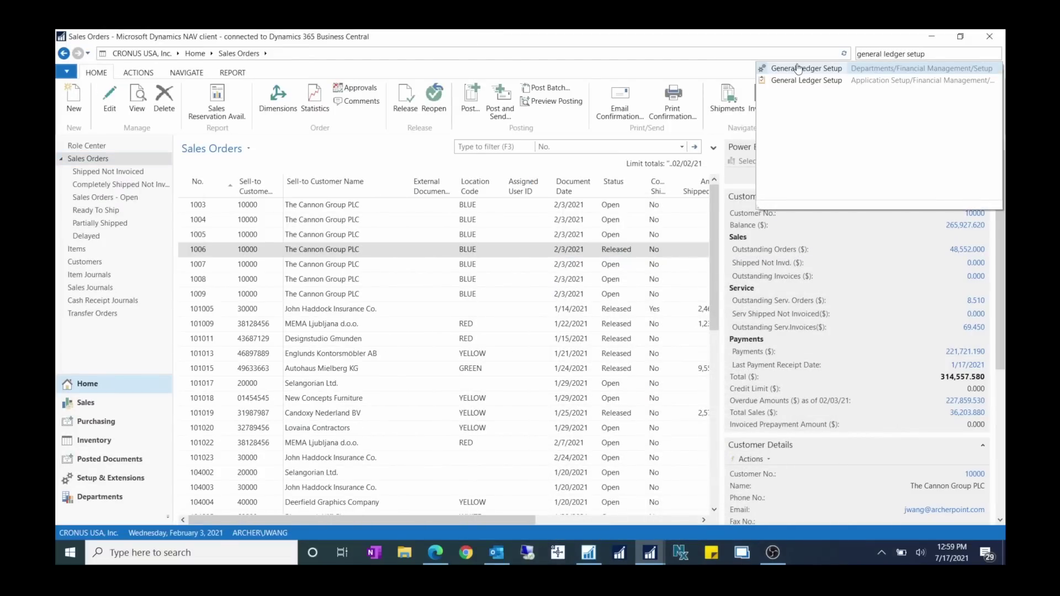
key("Return")
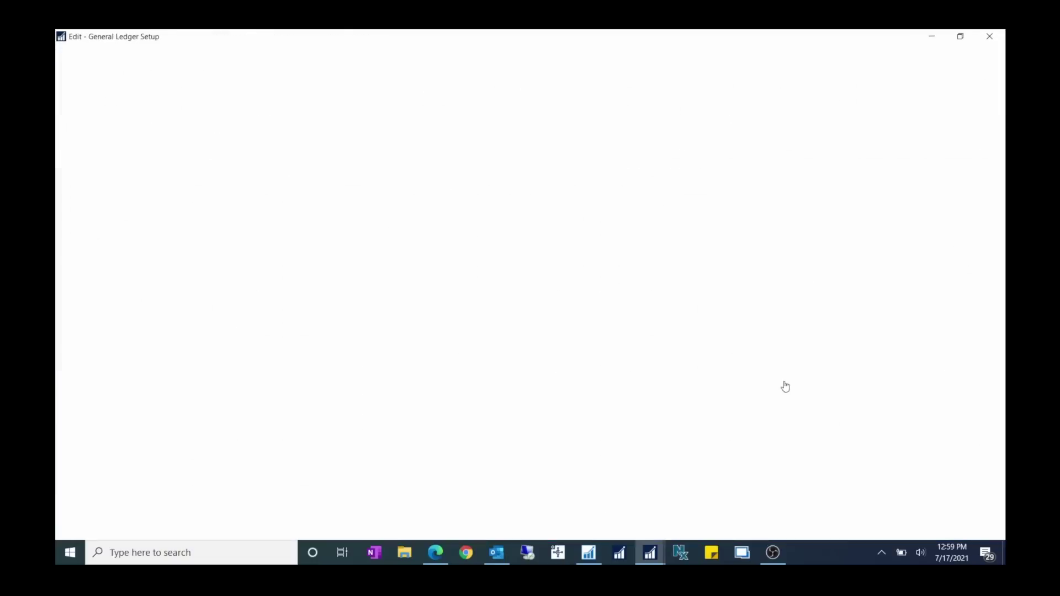
left_click(732, 226)
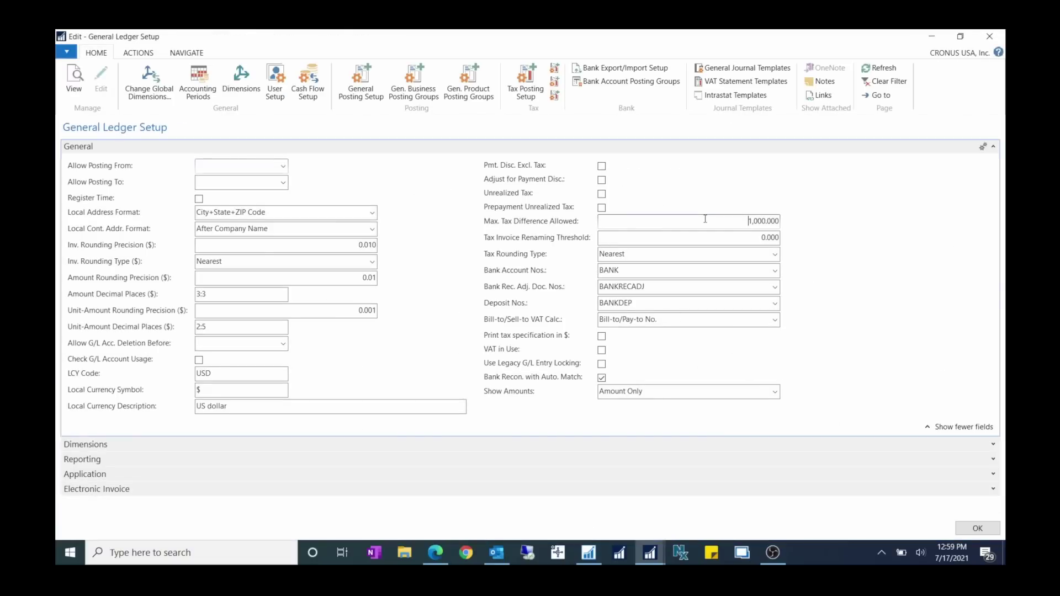
left_click_drag(741, 224, 788, 226)
left_click(977, 528)
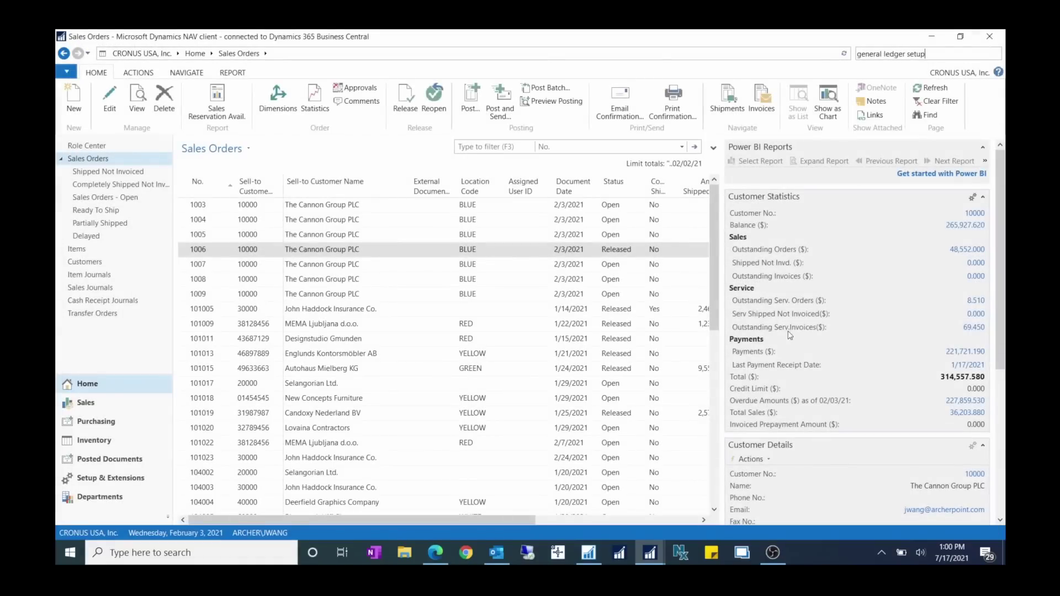
Step: Open the London Postmaster purchase order from Purchase Orders and examine its Status field
left_click(916, 53)
type("purchase orders")
left_click(816, 68)
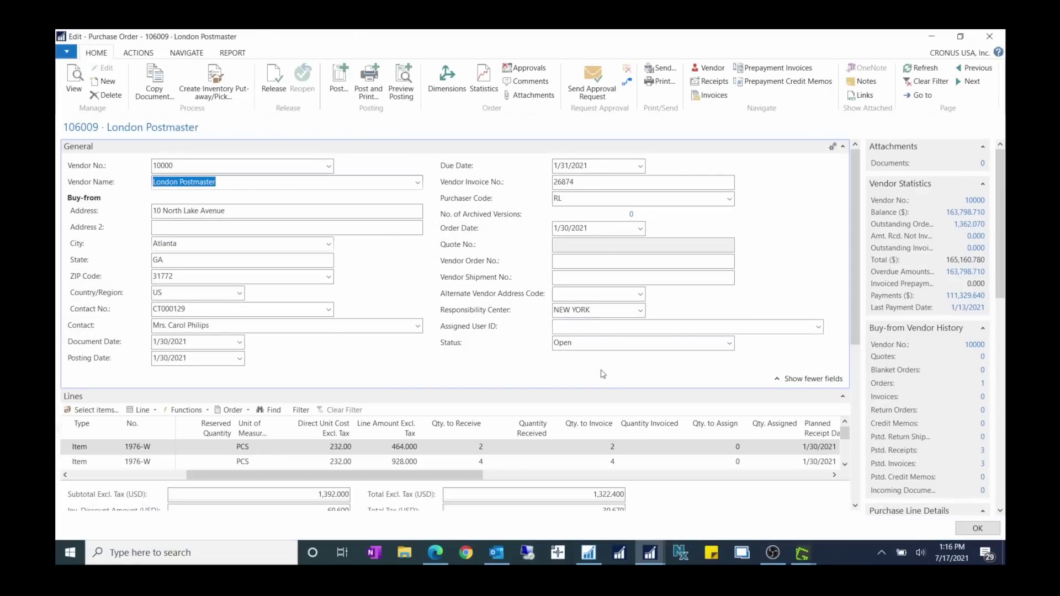
left_click_drag(582, 343, 522, 340)
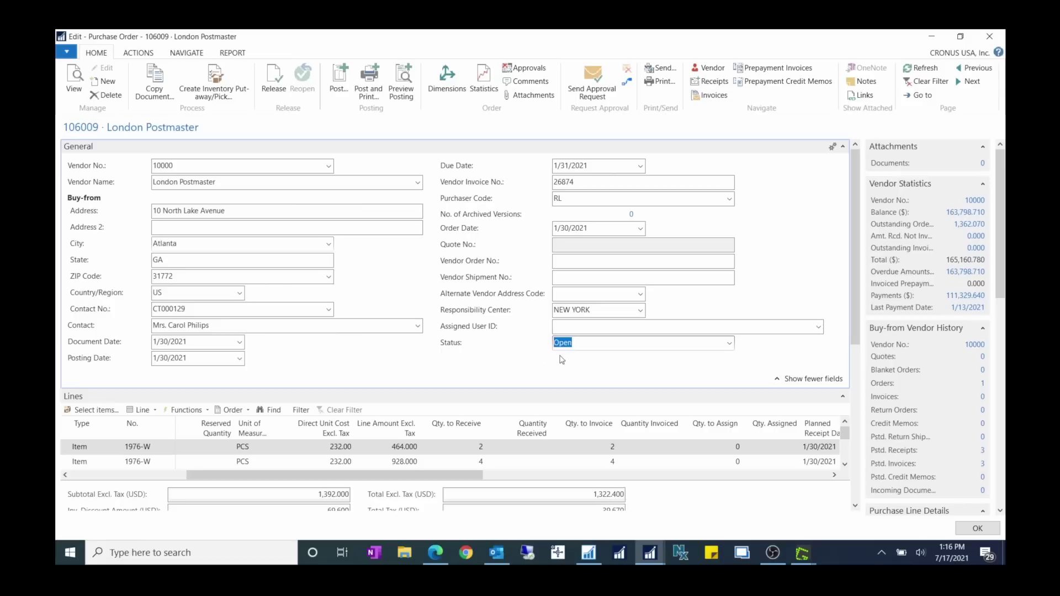
mouse_move(447, 347)
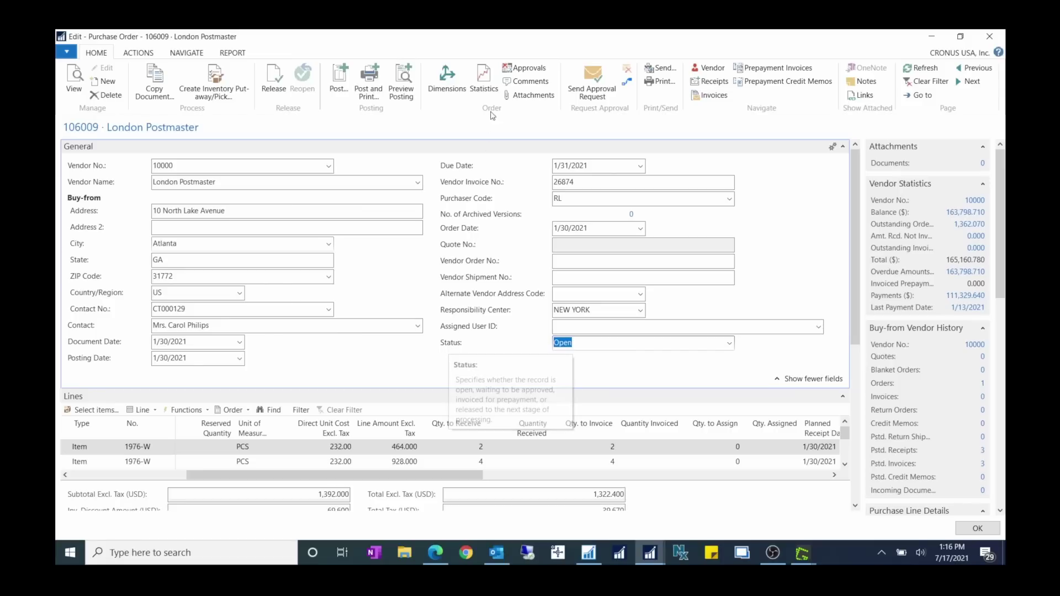
Step: Open the Sales Tax Lines from the order's Statistics, compare the Tax Amount of each tax jurisdiction, and close both pages
left_click(484, 83)
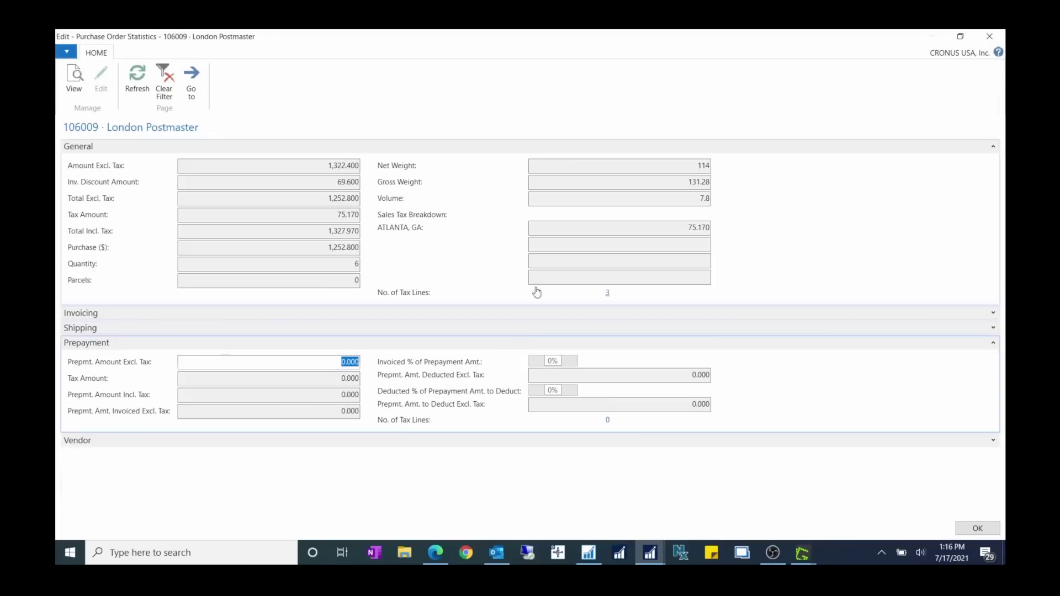
left_click(608, 297)
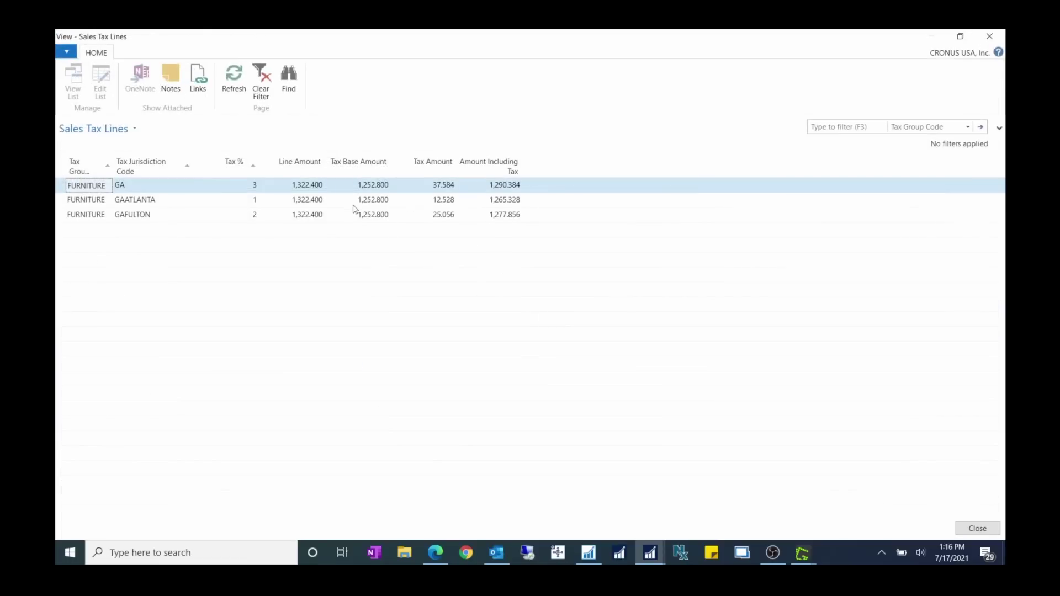
left_click(421, 197)
left_click(435, 186)
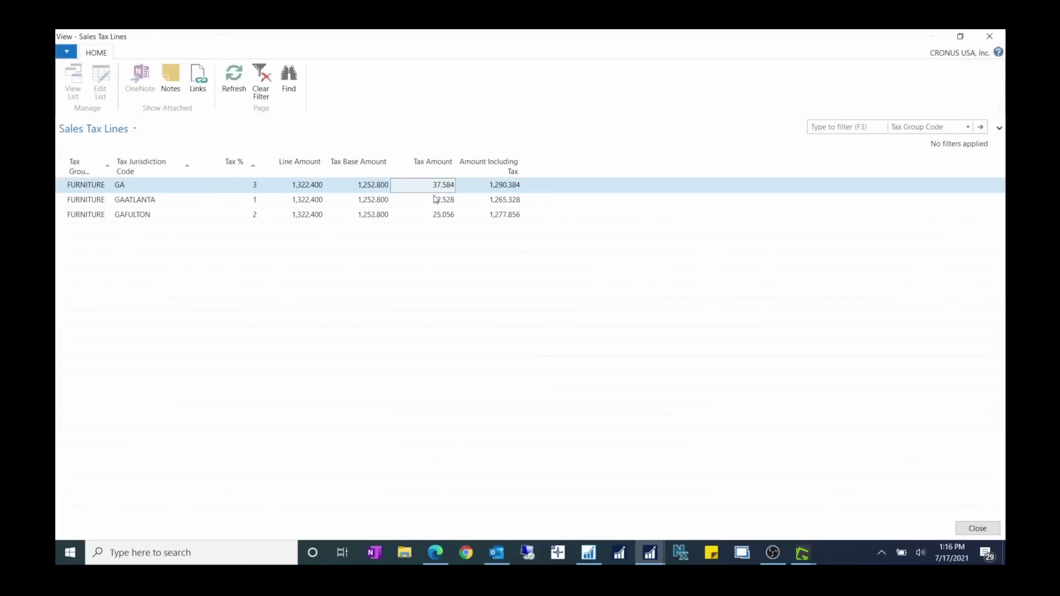
left_click(435, 199)
left_click(433, 214)
left_click(433, 204)
left_click(435, 186)
left_click(435, 201)
left_click(434, 216)
left_click(432, 185)
left_click(436, 203)
left_click(438, 216)
left_click(433, 187)
left_click(436, 202)
left_click(433, 216)
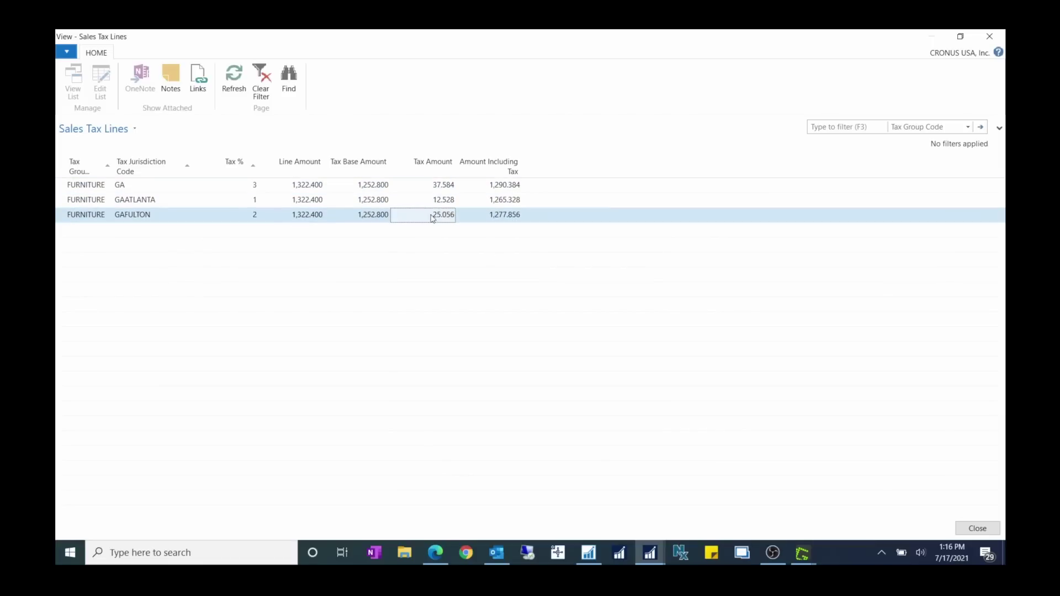
left_click(977, 528)
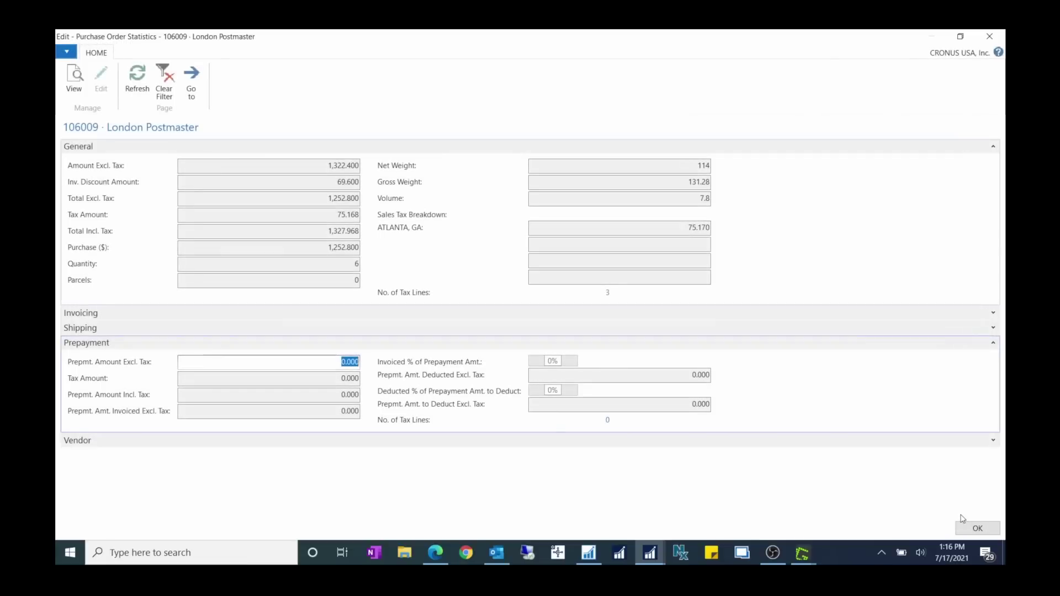
left_click(969, 527)
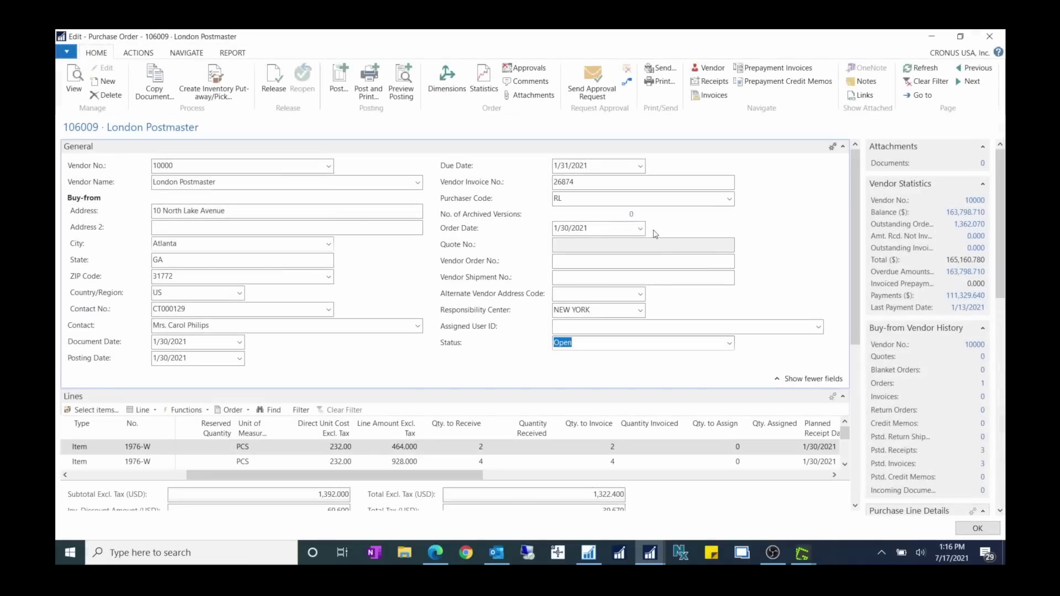
Step: Release the London Postmaster purchase order and close it
left_click(179, 52)
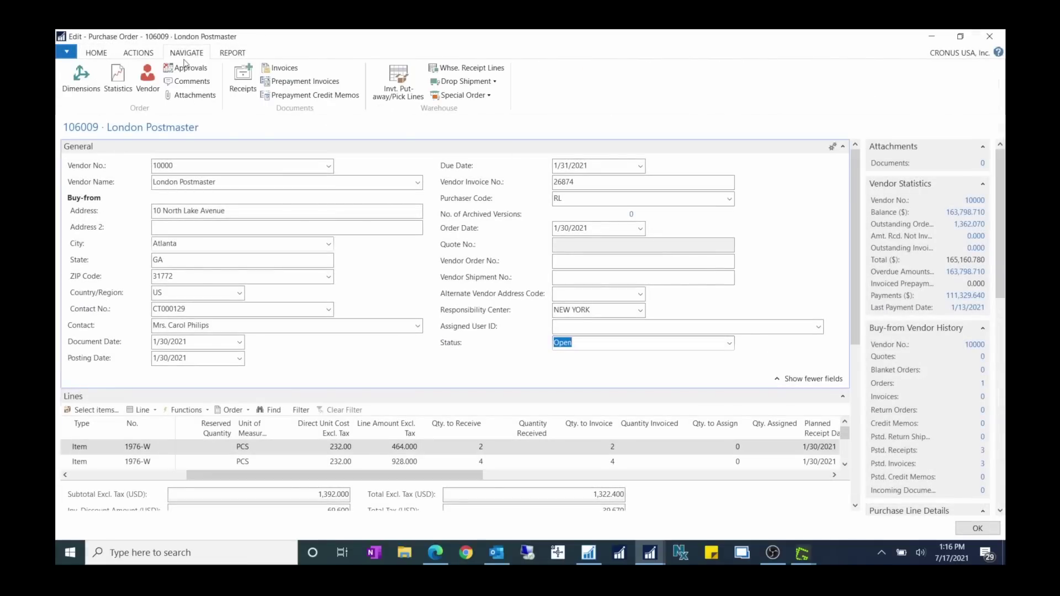
left_click(97, 53)
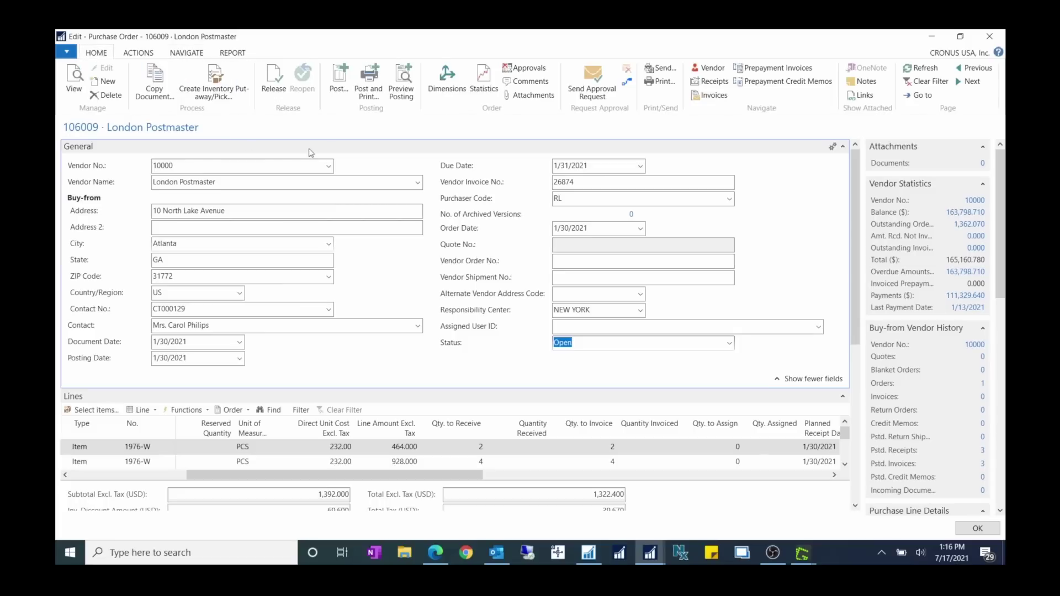
left_click(274, 80)
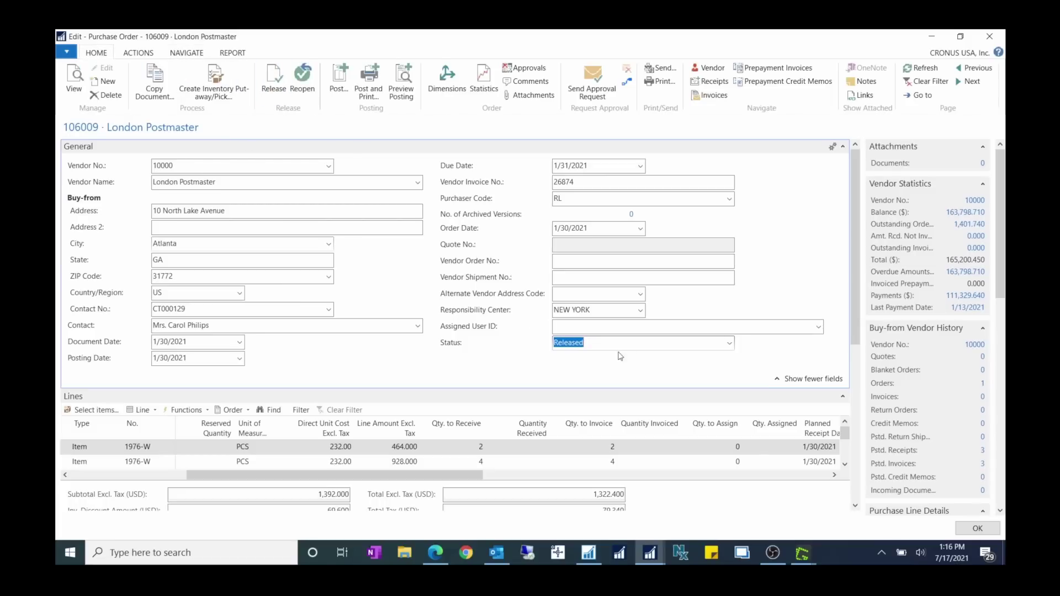
left_click(971, 528)
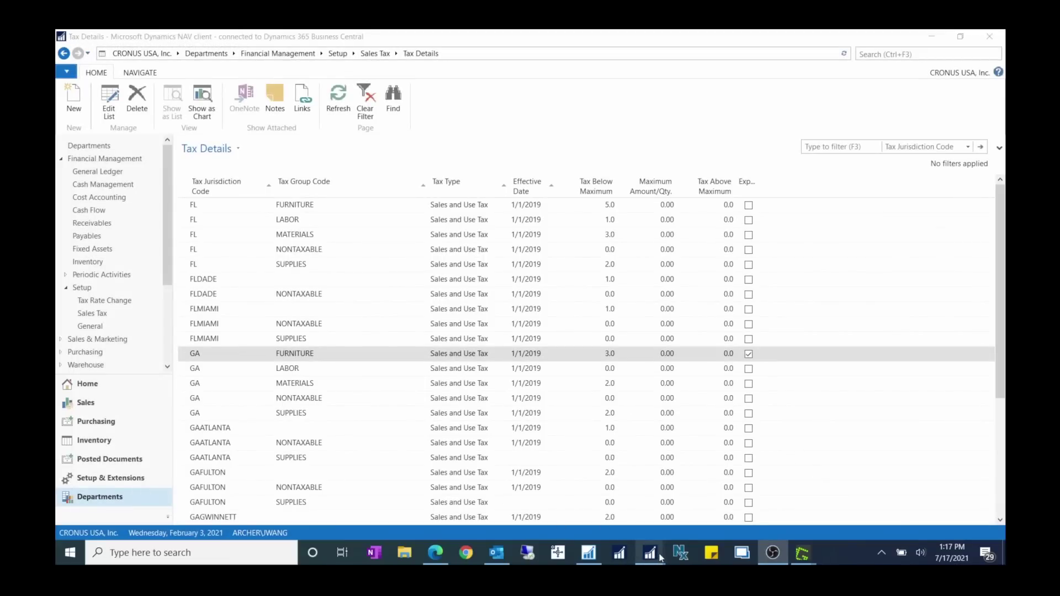
mouse_move(661, 540)
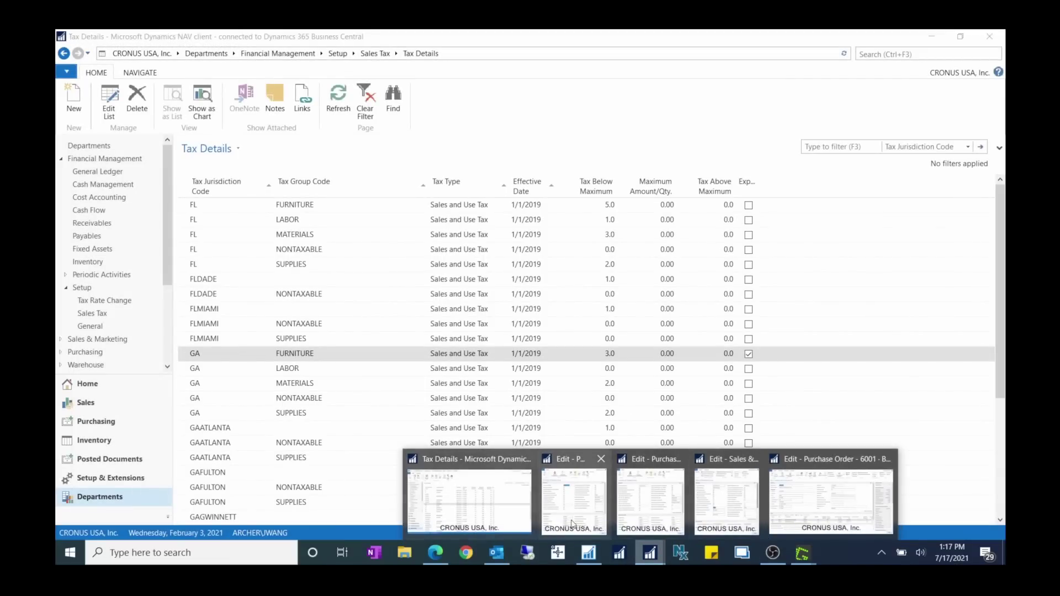
left_click(554, 527)
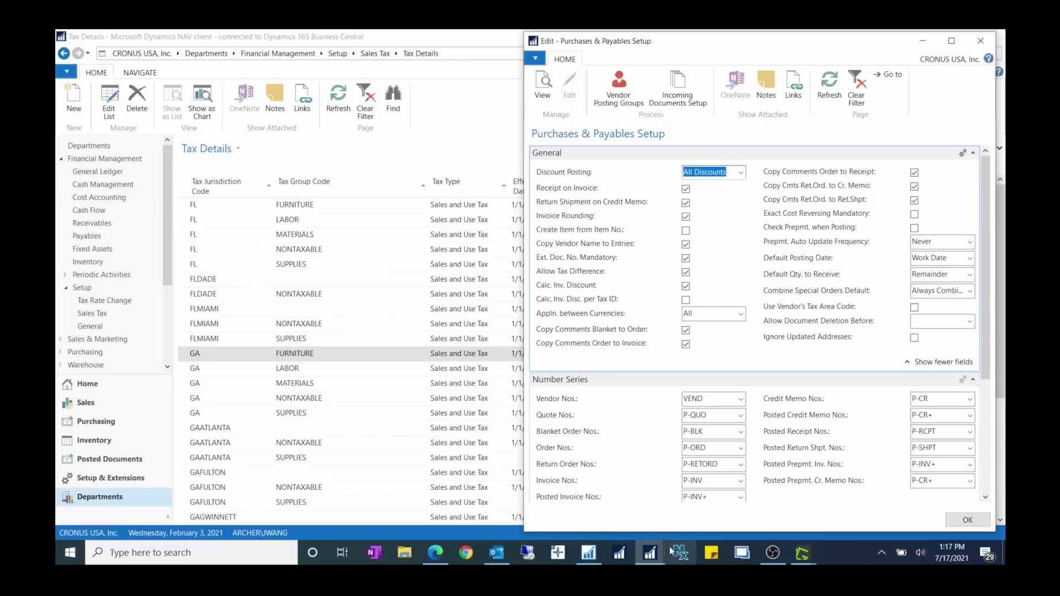
mouse_move(655, 555)
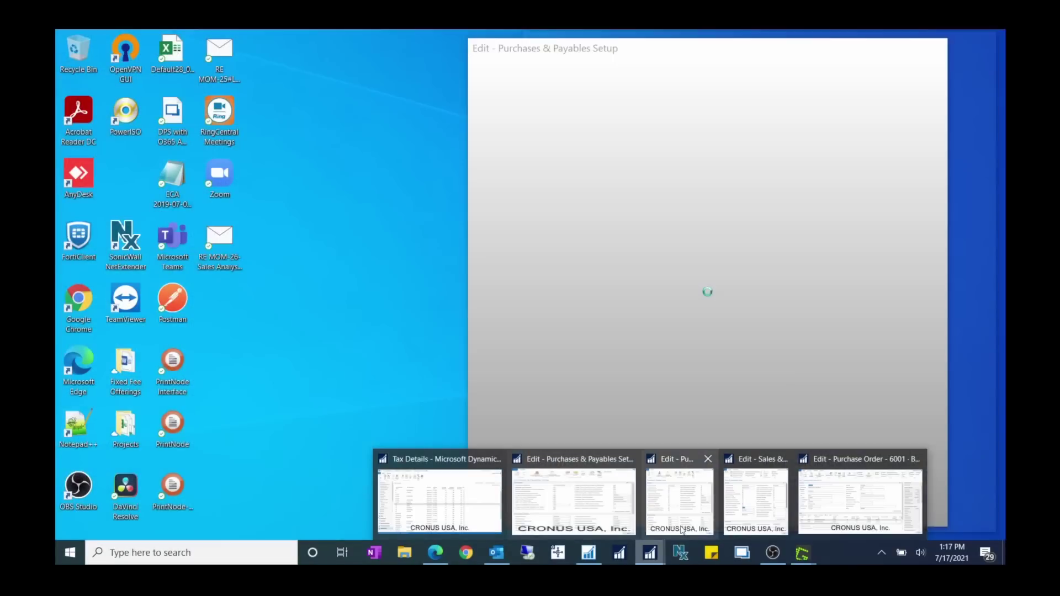
left_click(679, 503)
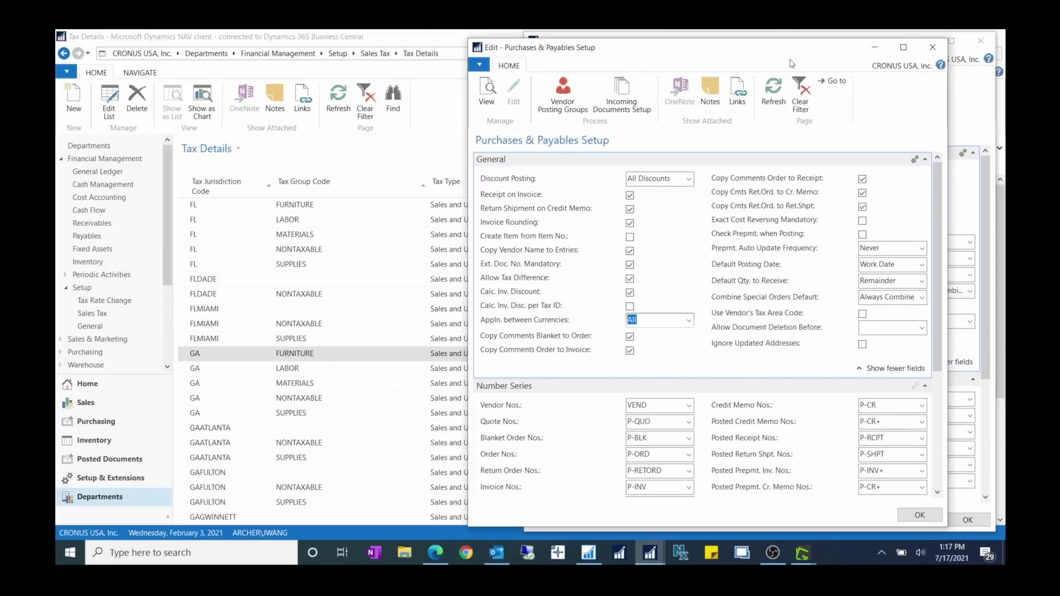
left_click(874, 47)
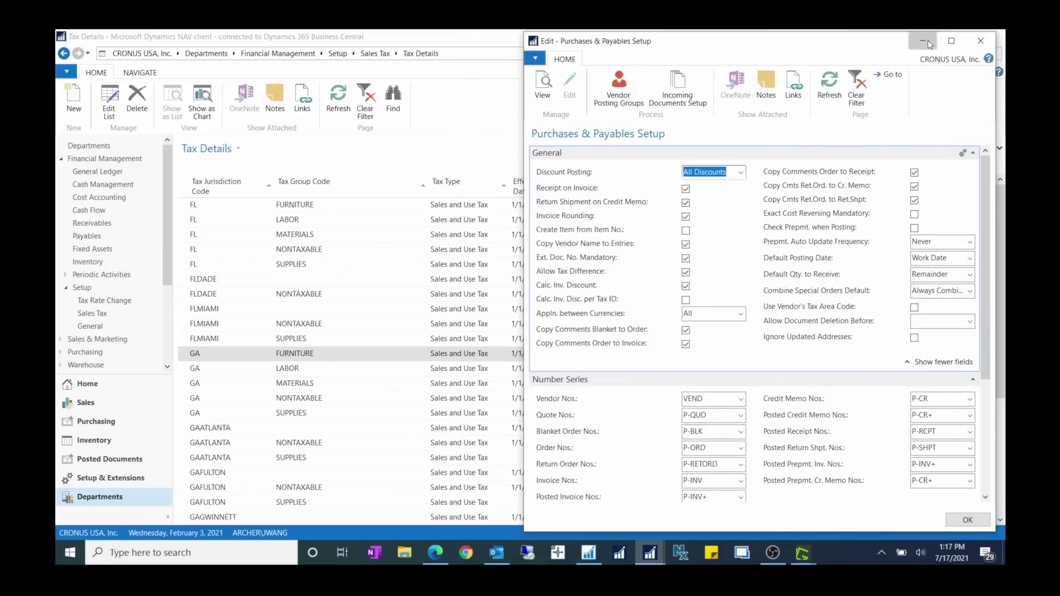
left_click(922, 41)
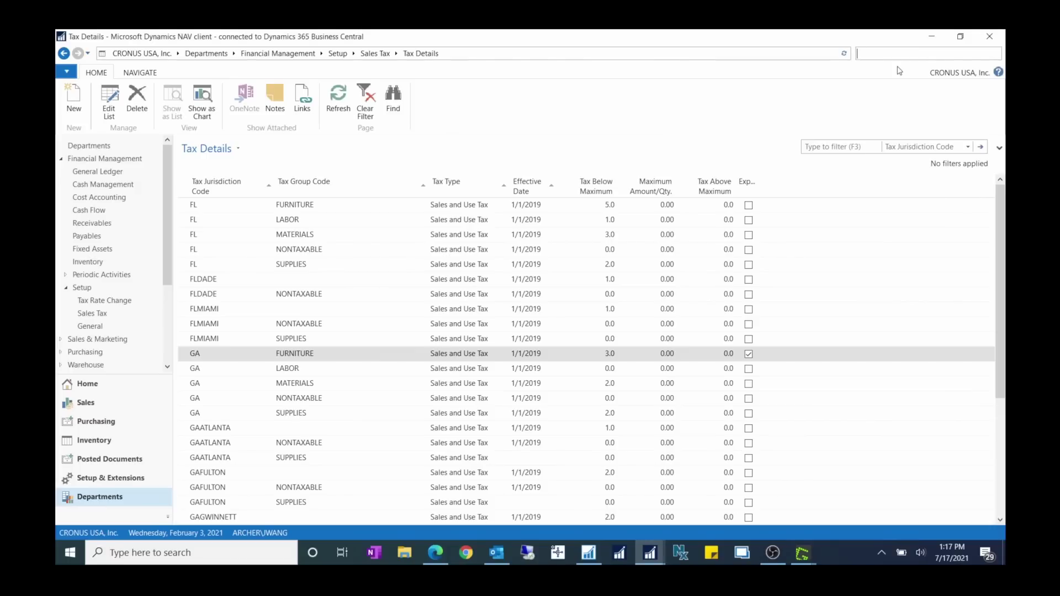
Step: Open the released London Postmaster order from Purchase Orders and display the General section's Sales Tax Lines in its Statistics
type("purchase orders")
left_click(808, 68)
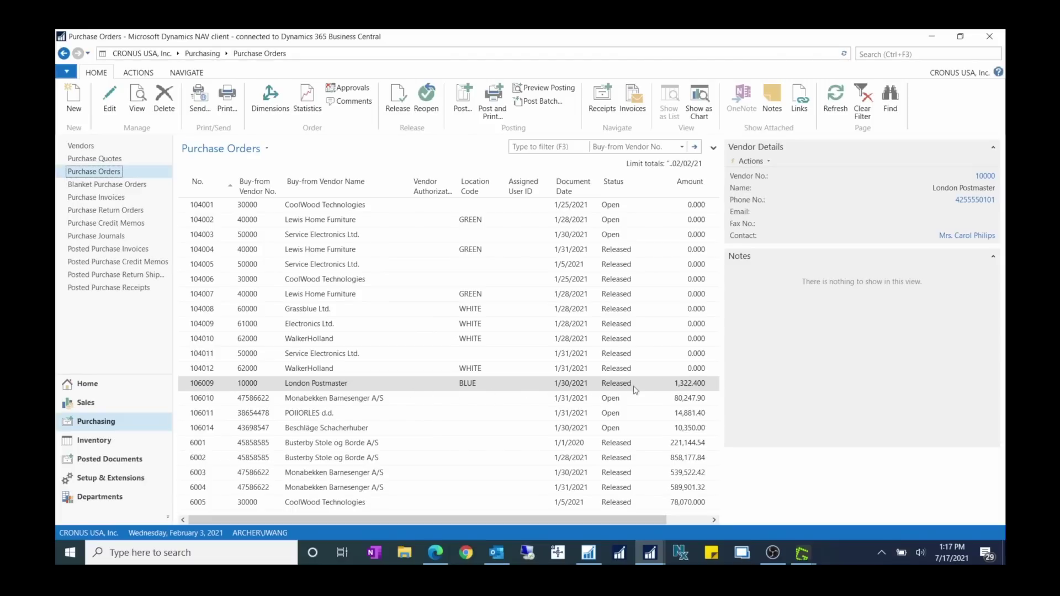
double_click(230, 385)
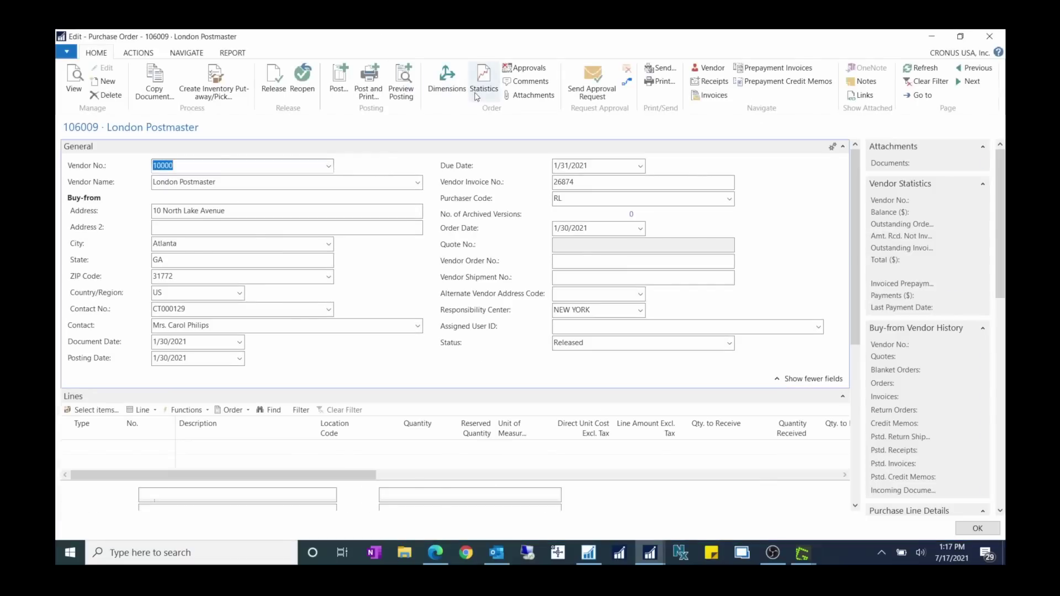
left_click(482, 94)
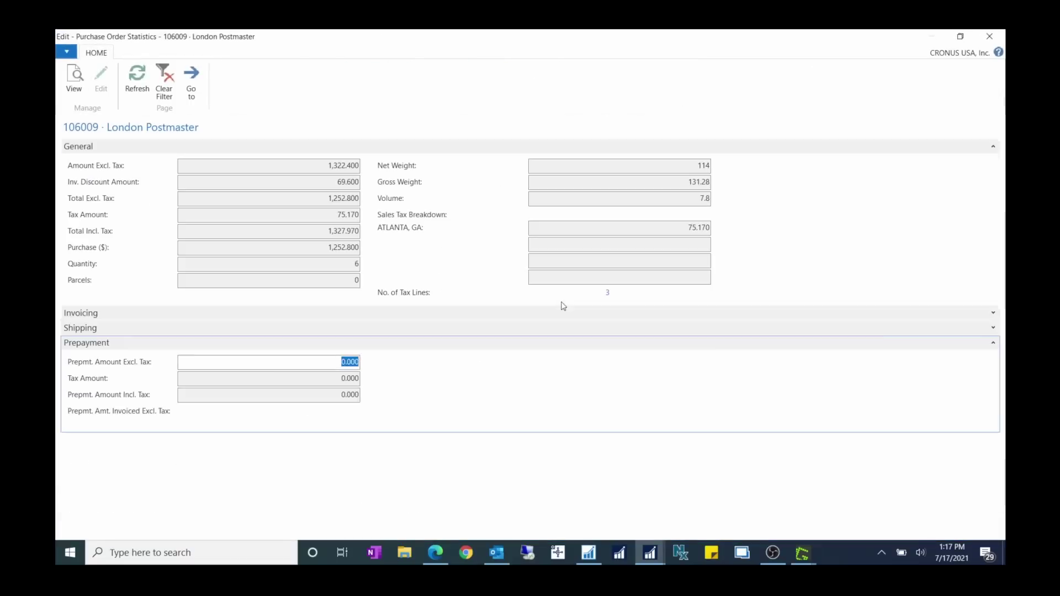
left_click(608, 295)
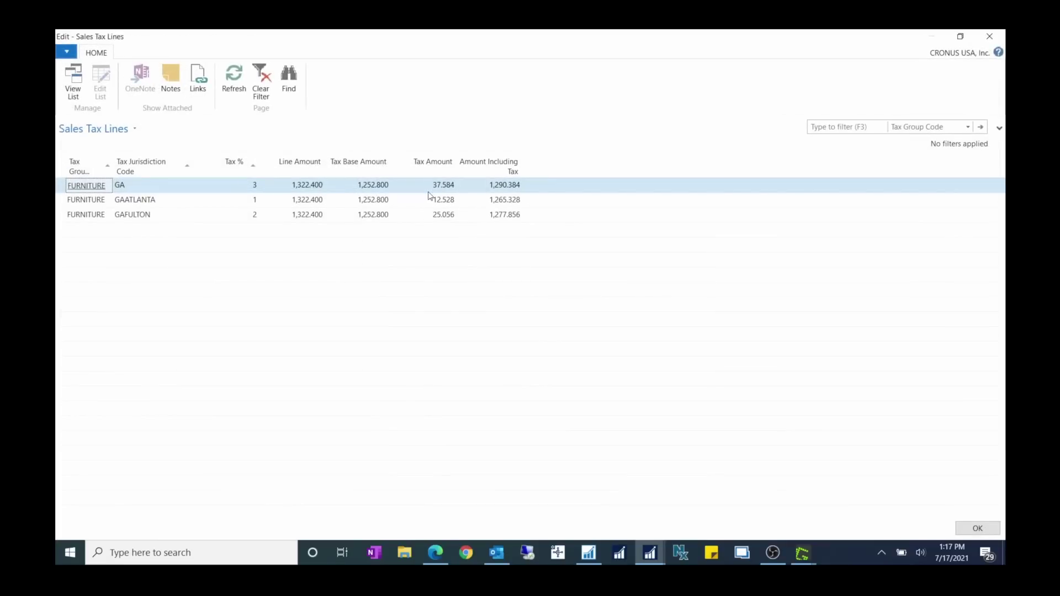
Step: Try to change the Tax Amount of the GA tax line to 37.60, and close the Sales Tax Lines page
left_click(432, 183)
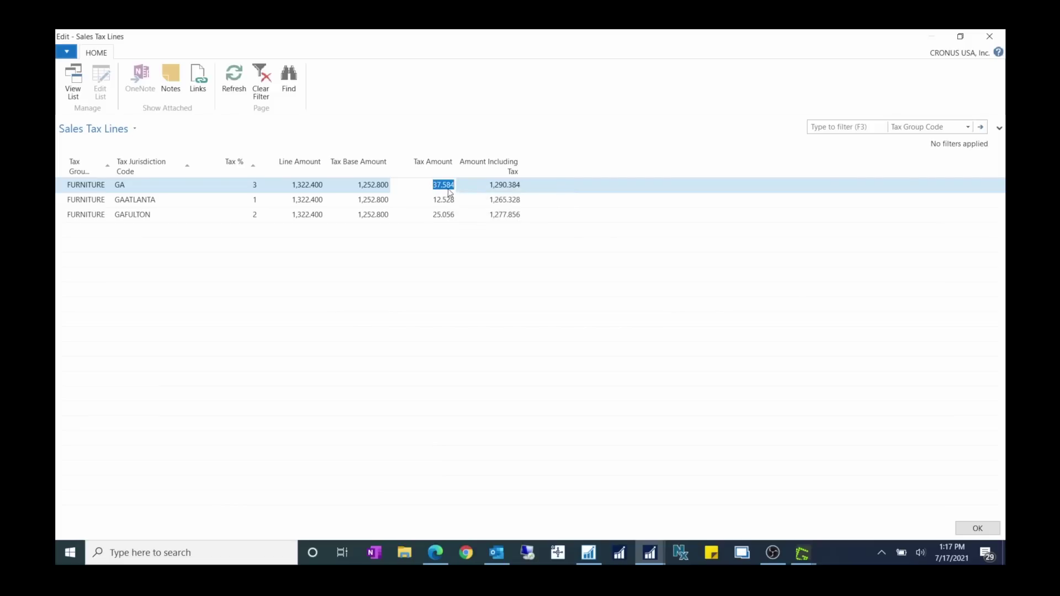
left_click_drag(443, 184, 456, 184)
type("60")
key("Tab")
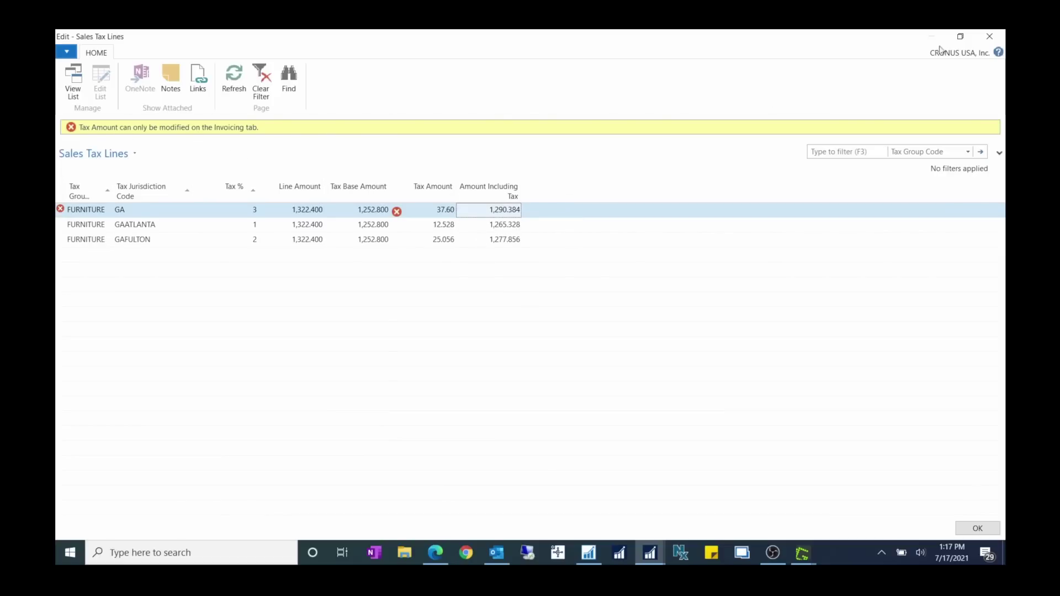
left_click(988, 38)
left_click(585, 306)
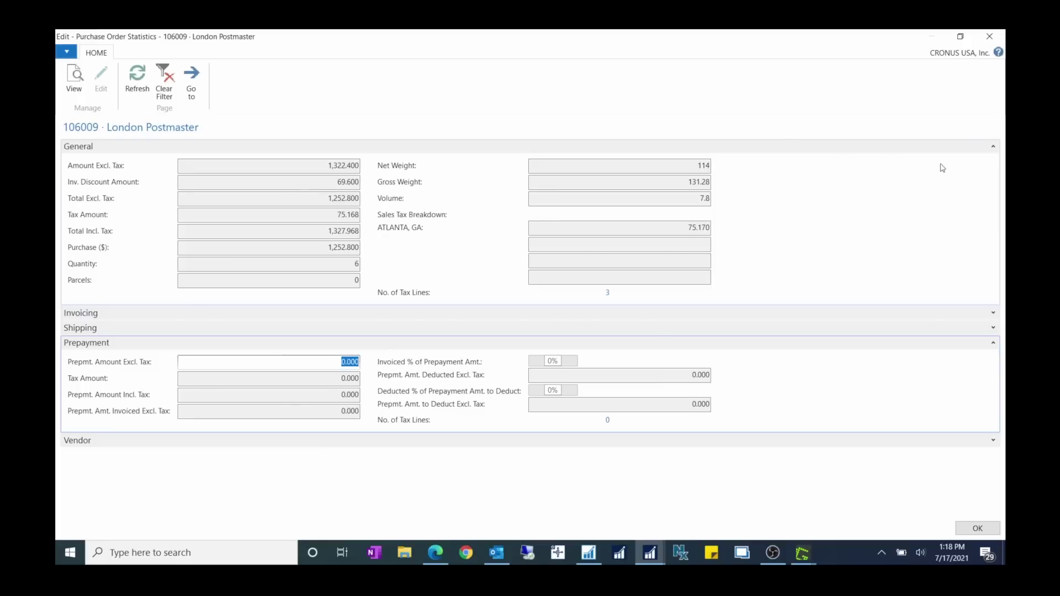
Step: Set the GA line's Tax Amount to 37.60 in the Invoicing section's Sales Tax Lines, and close the pages back to Purchase Orders
left_click(993, 147)
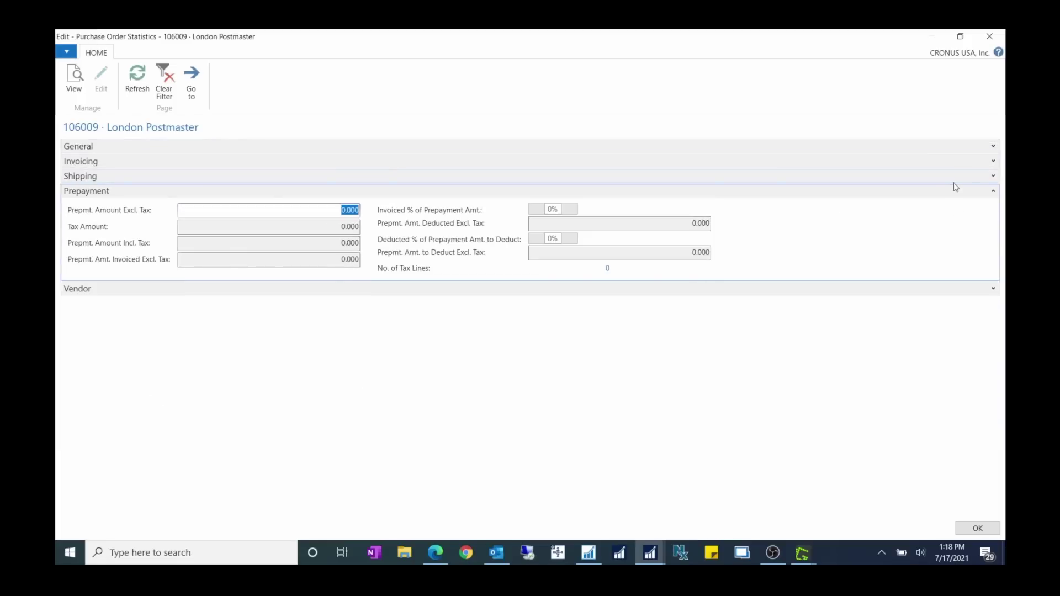
left_click(904, 161)
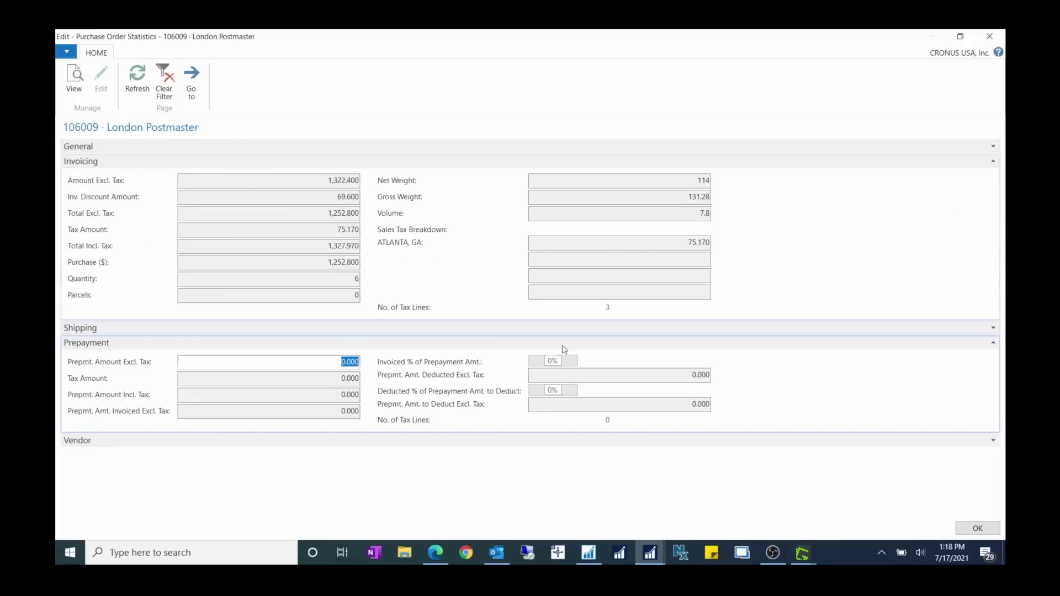
left_click(608, 309)
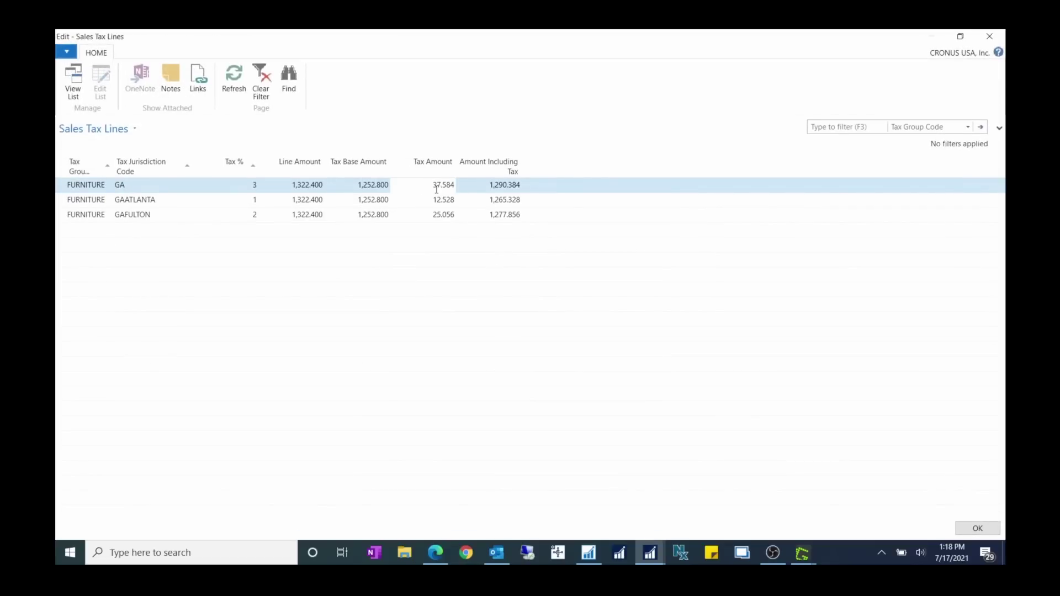
left_click(444, 186)
type("37.60")
left_click(477, 191)
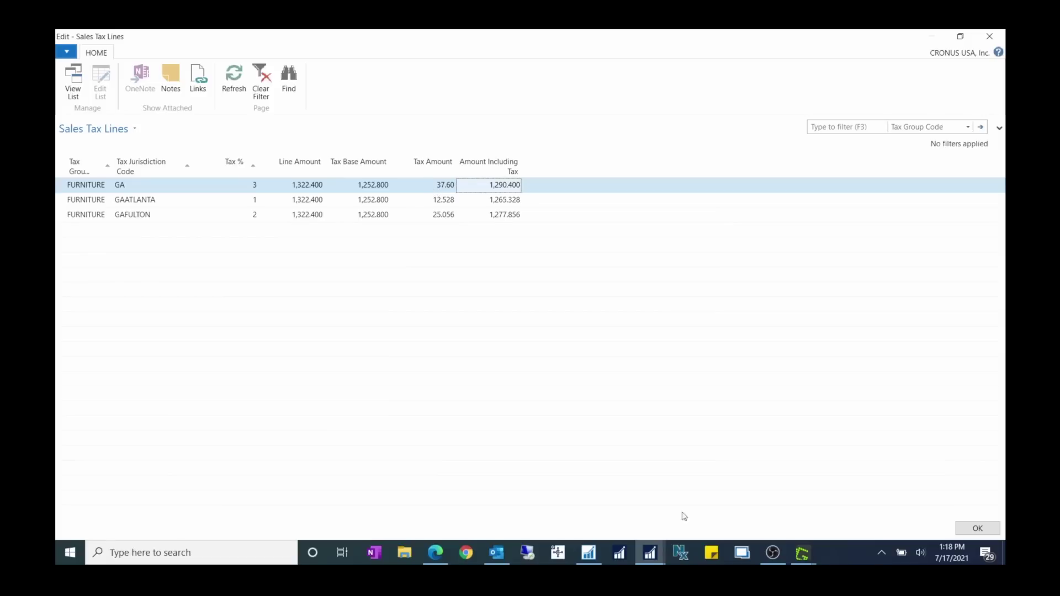
left_click(976, 528)
left_click(974, 528)
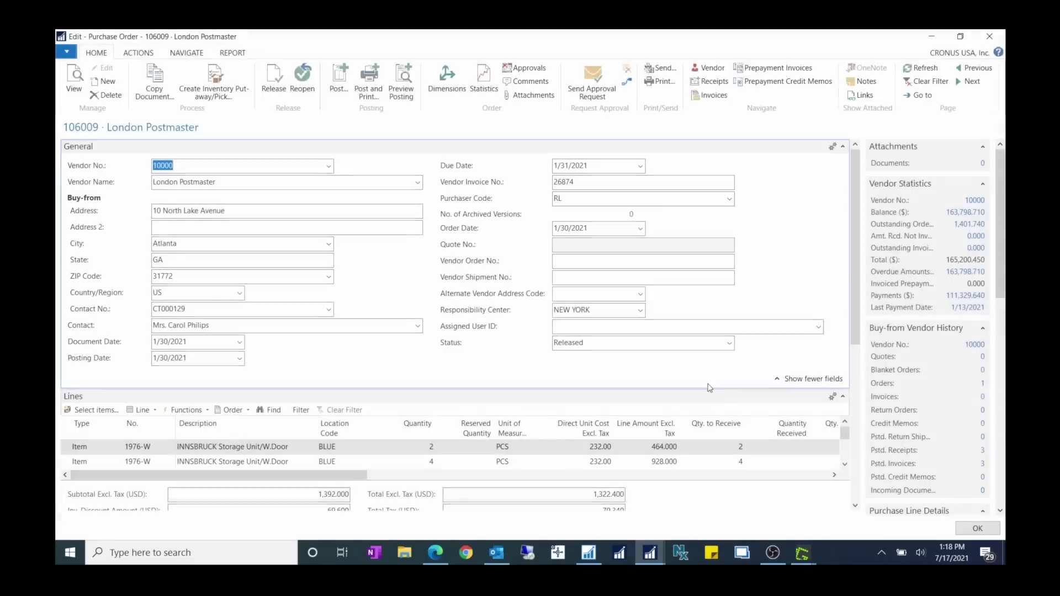
left_click(976, 528)
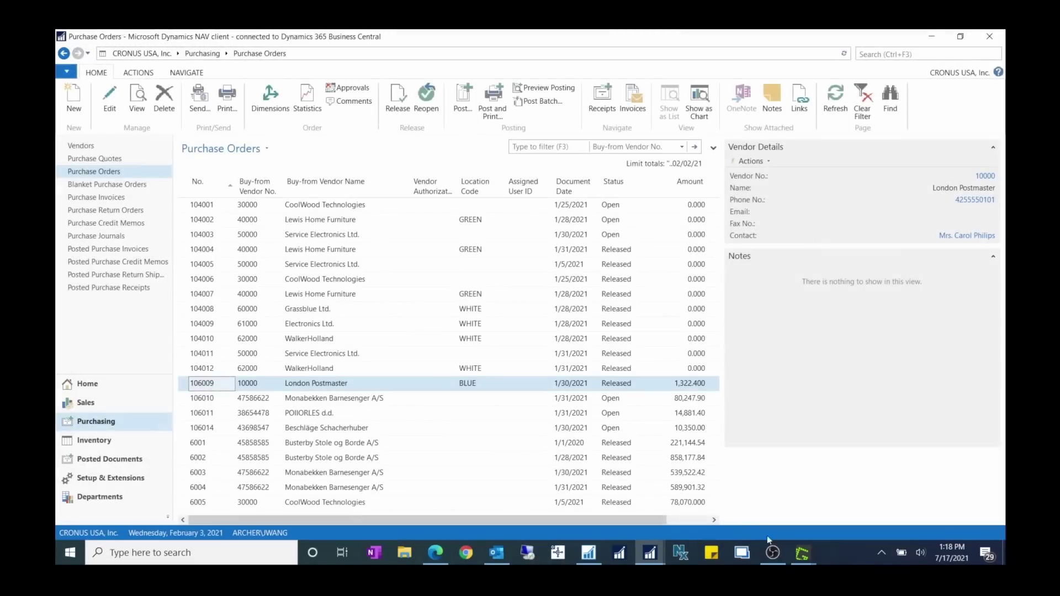
Step: Bring up the Purchases & Payables Setup and the Sales & Receivables Setup and arrange the two windows side by side
left_click(650, 553)
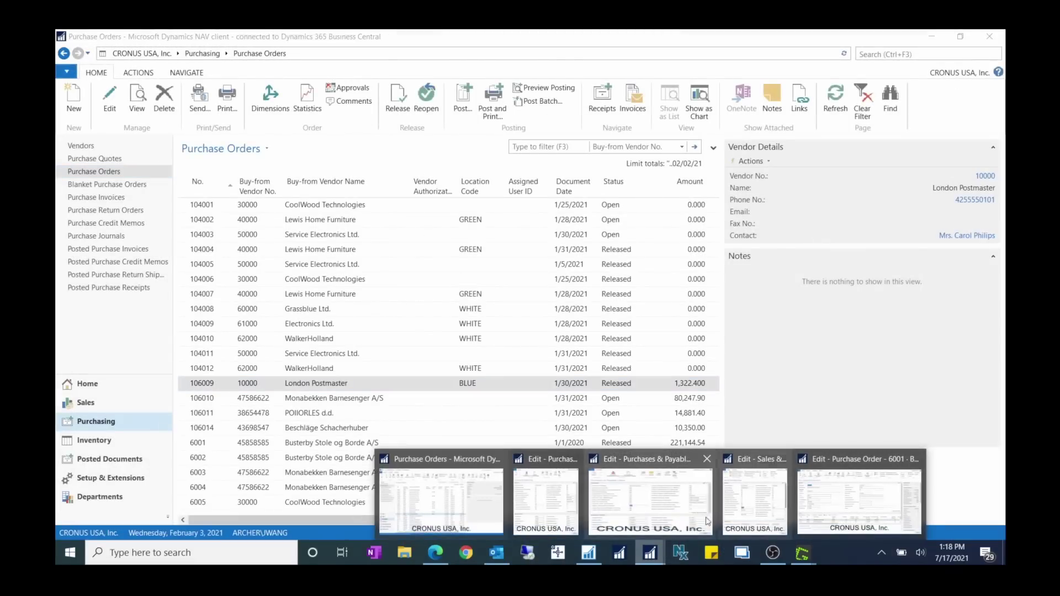
left_click(686, 516)
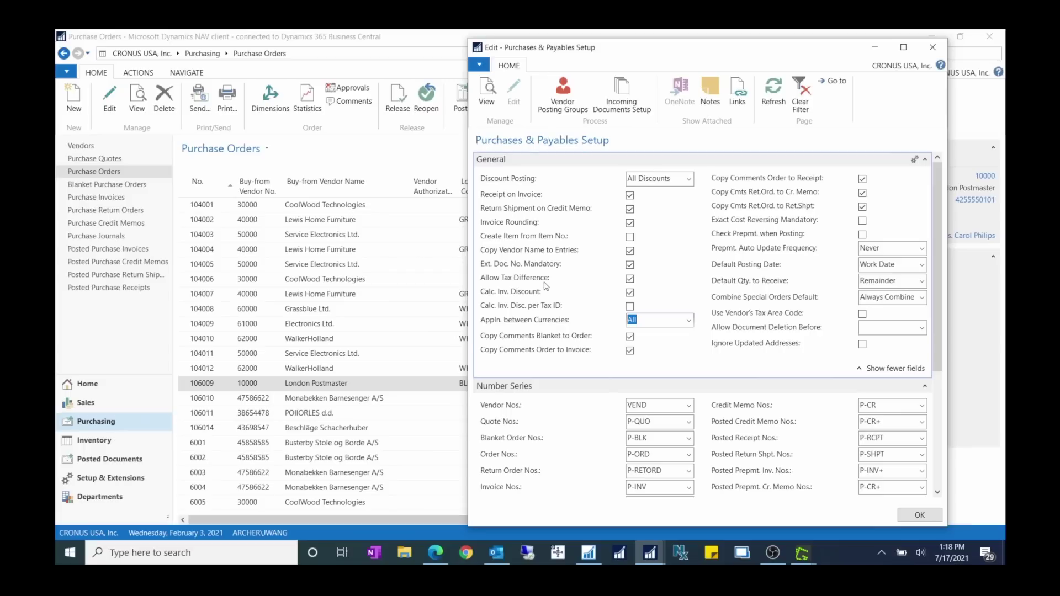
left_click(650, 552)
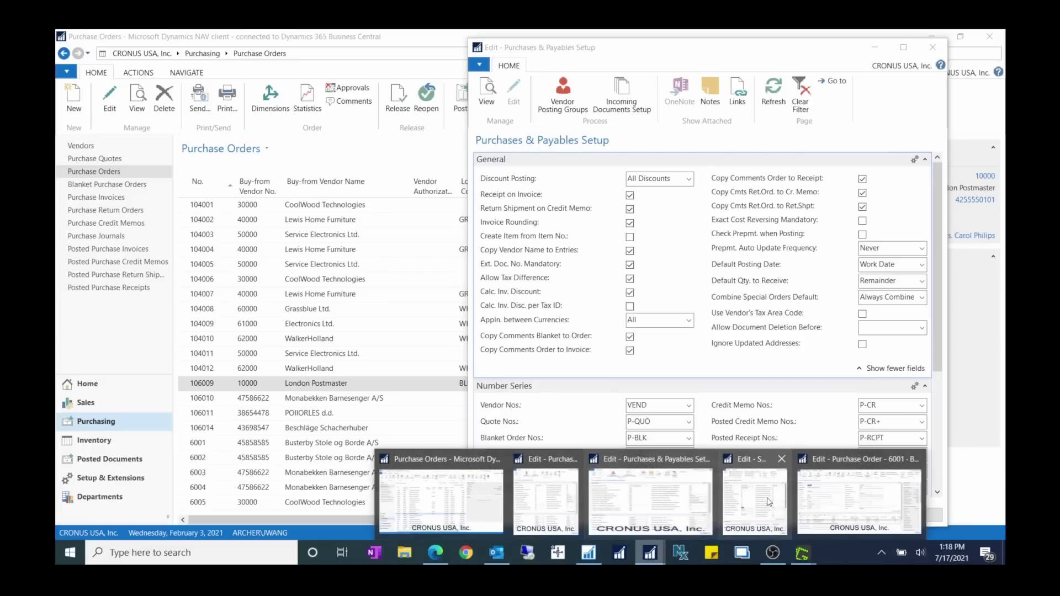
left_click(750, 507)
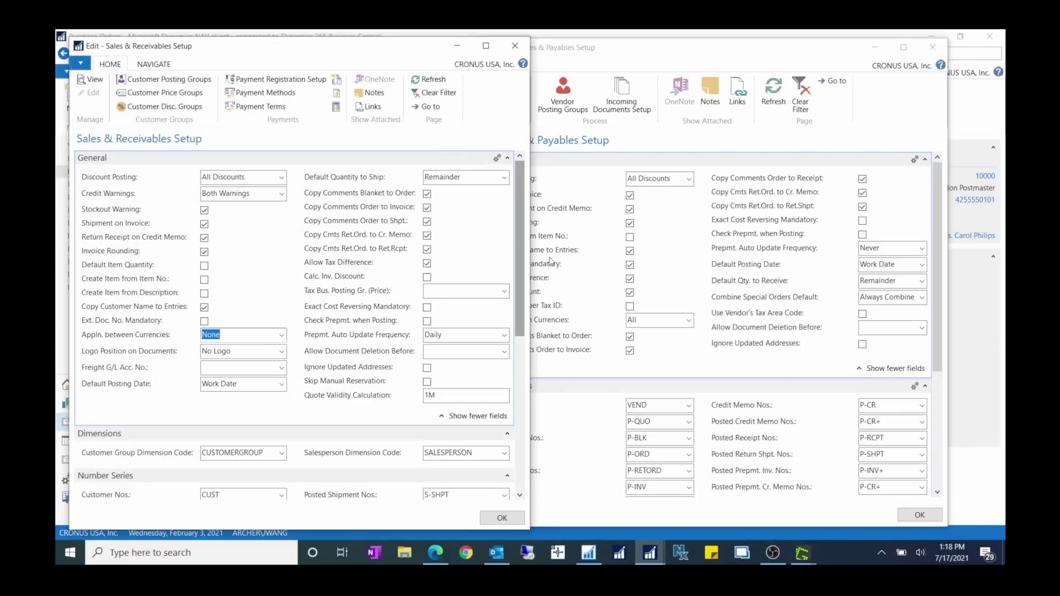
left_click_drag(386, 47, 382, 42)
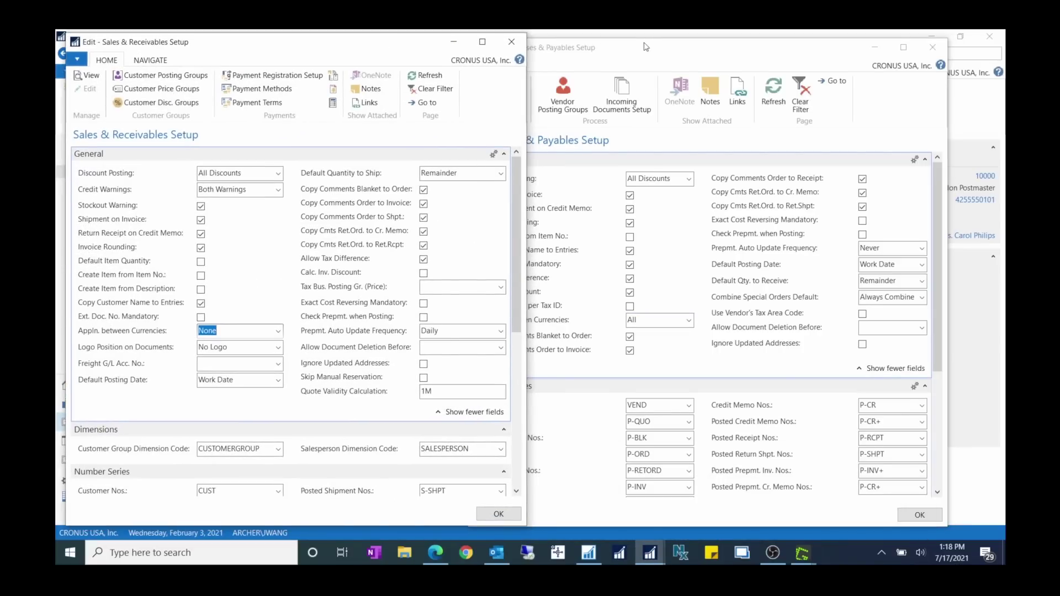
left_click_drag(643, 43, 694, 39)
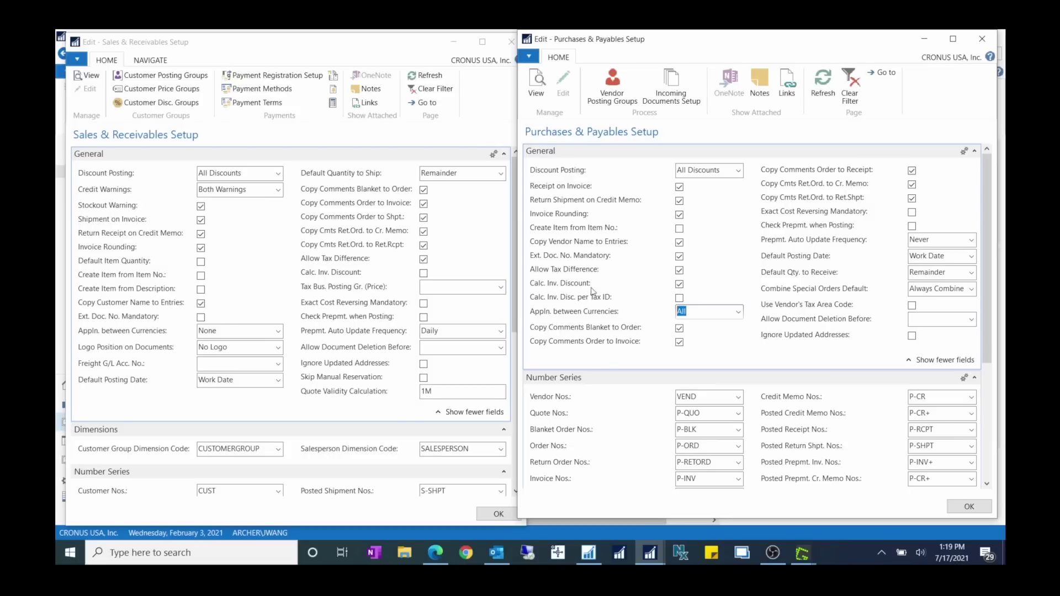
Step: Read the description of Calc. Inv. Discount in the Purchases & Payables Setup, and minimize both setup windows
mouse_move(606, 284)
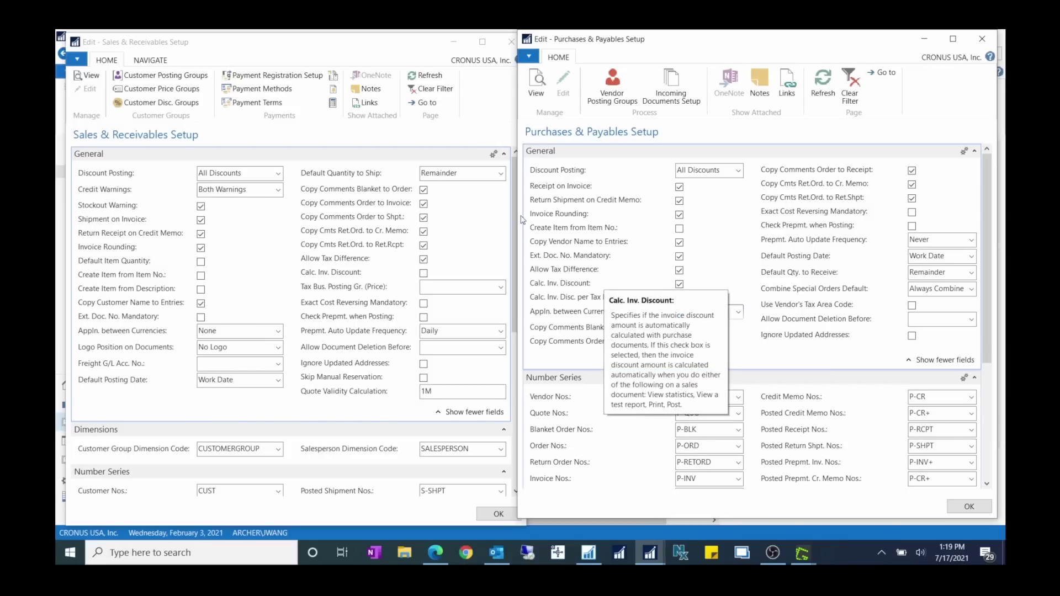
left_click(924, 40)
left_click(454, 42)
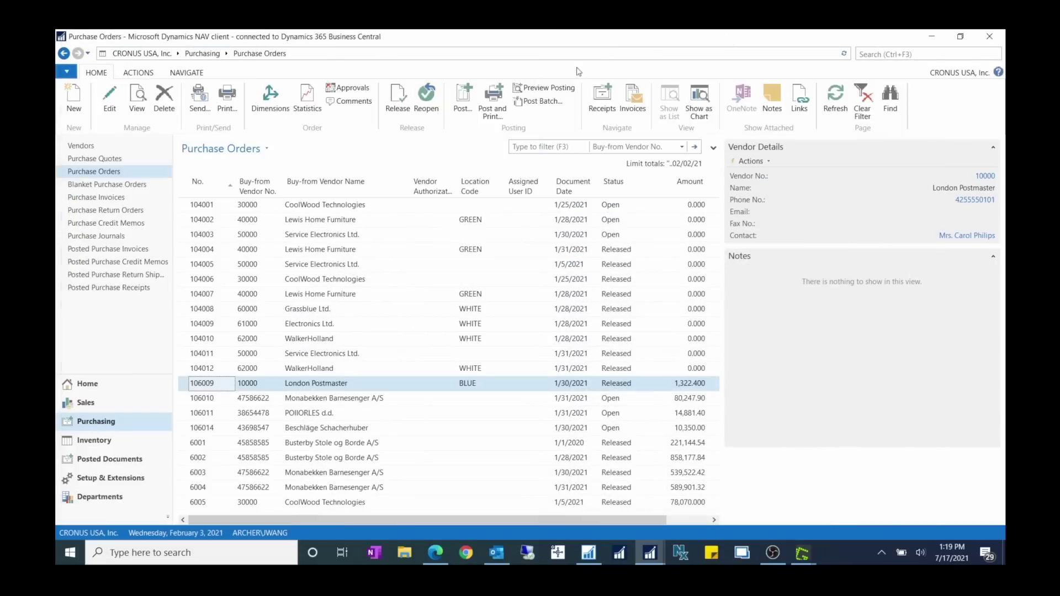
Step: Open the London Postmaster vendor card from Vendors, check the Discount % in its Invoice Discounts, and close both pages
left_click(84, 146)
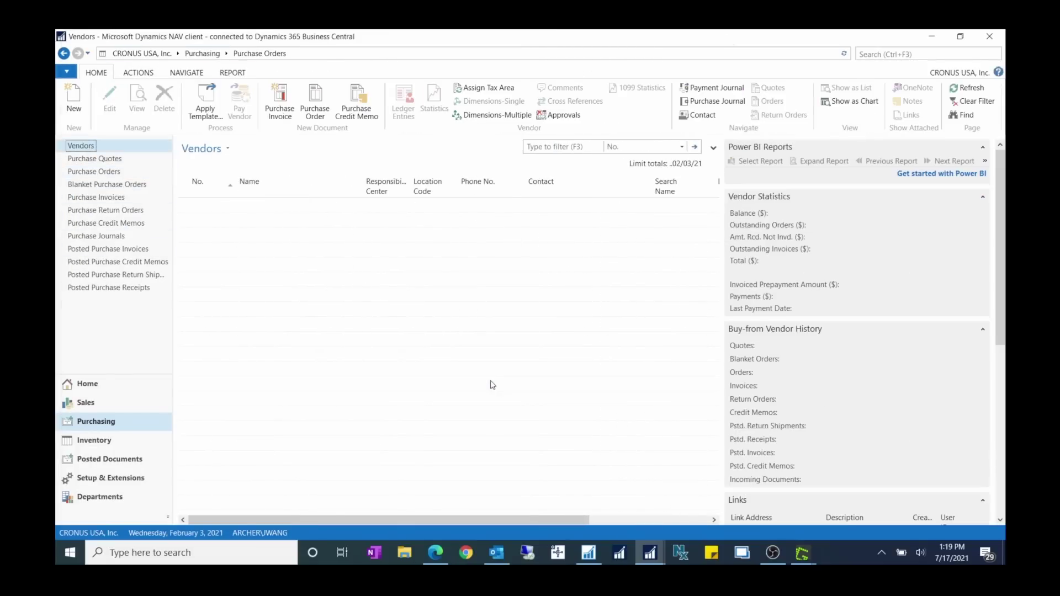
double_click(220, 297)
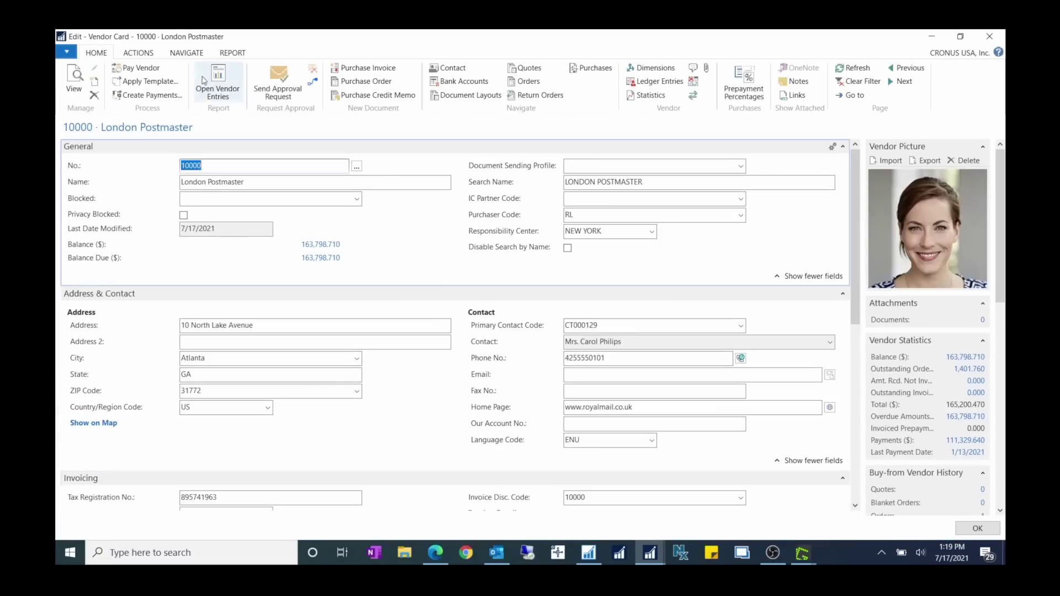
left_click(186, 53)
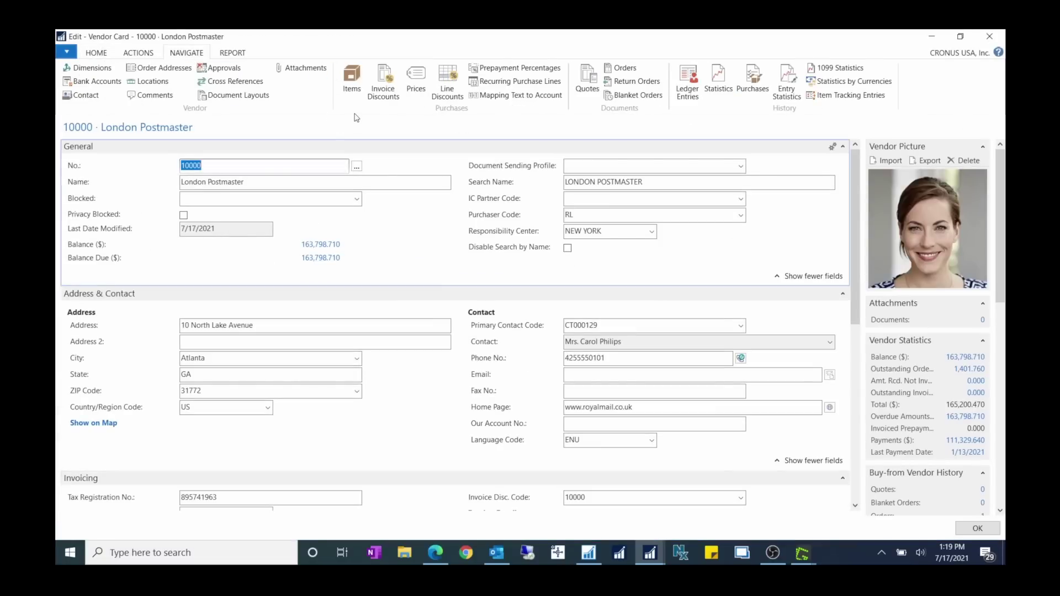
left_click(382, 83)
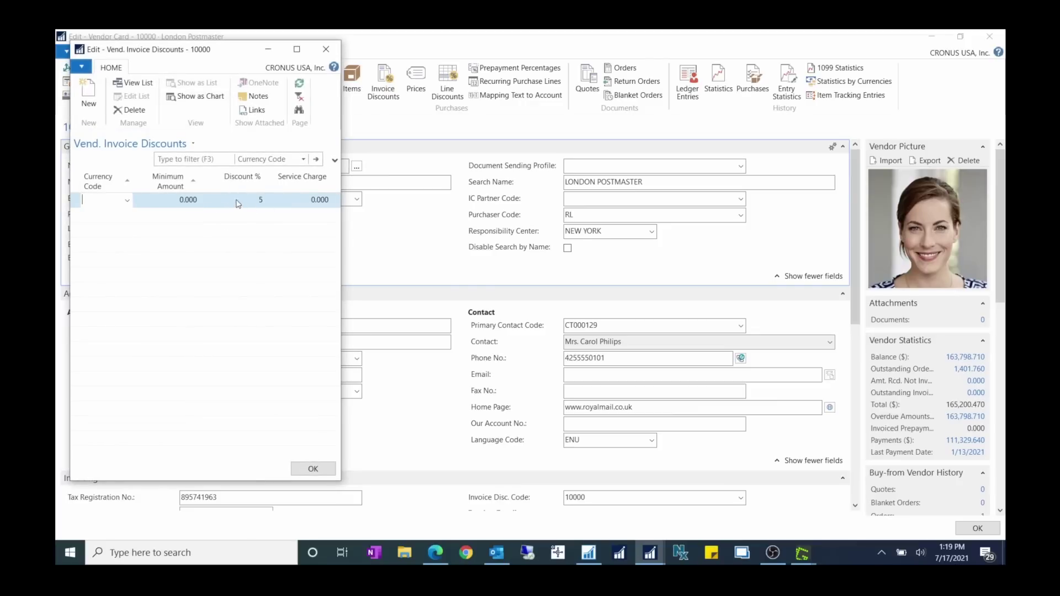
left_click(323, 470)
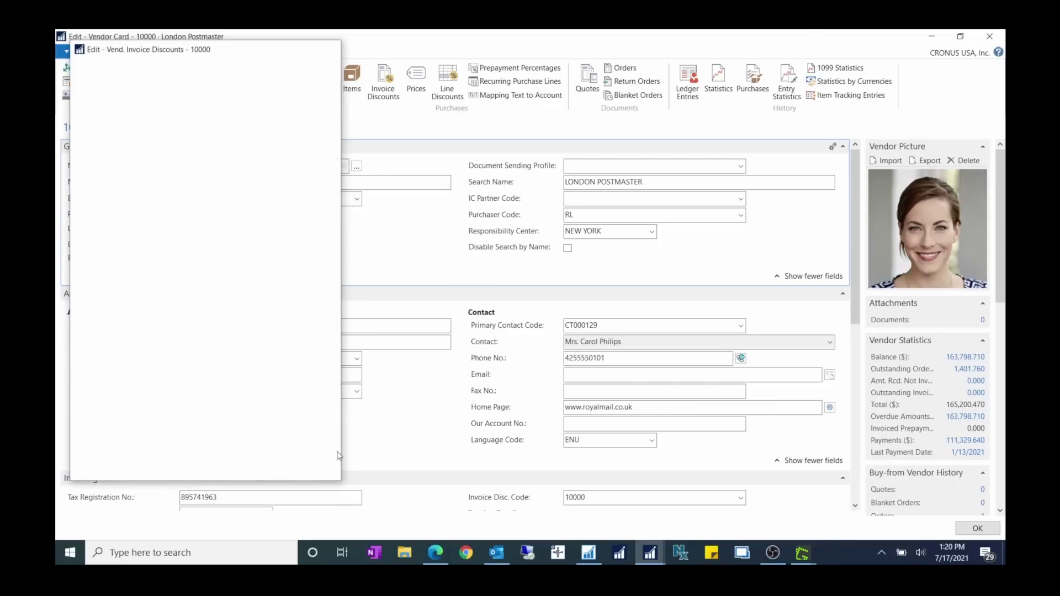
left_click(988, 36)
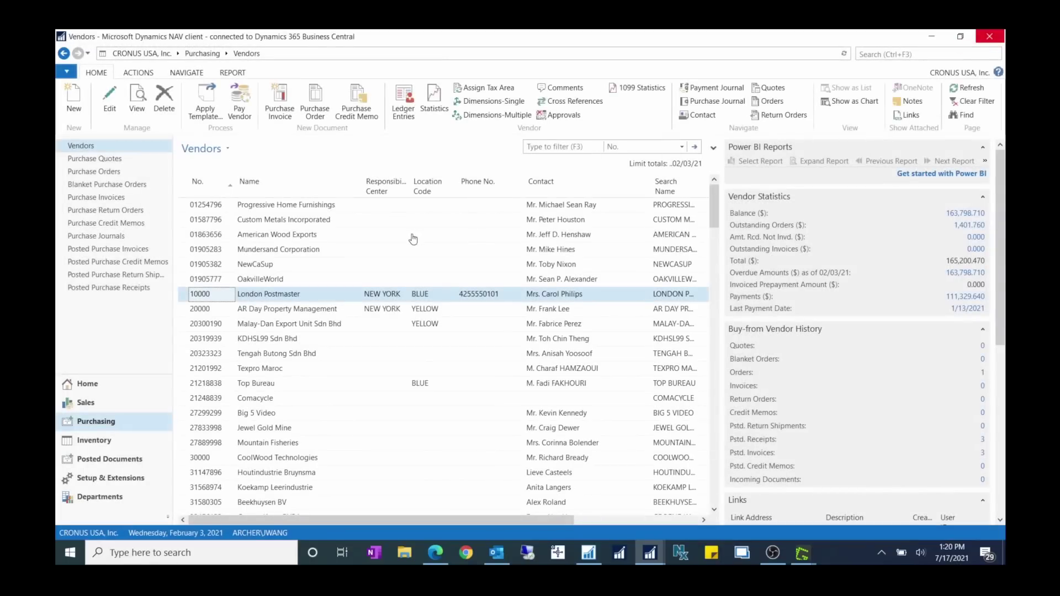
Step: Copy London Postmaster's vendor number from the Vendors list and create a new purchase order for that vendor
right_click(226, 295)
left_click(246, 299)
left_click(94, 171)
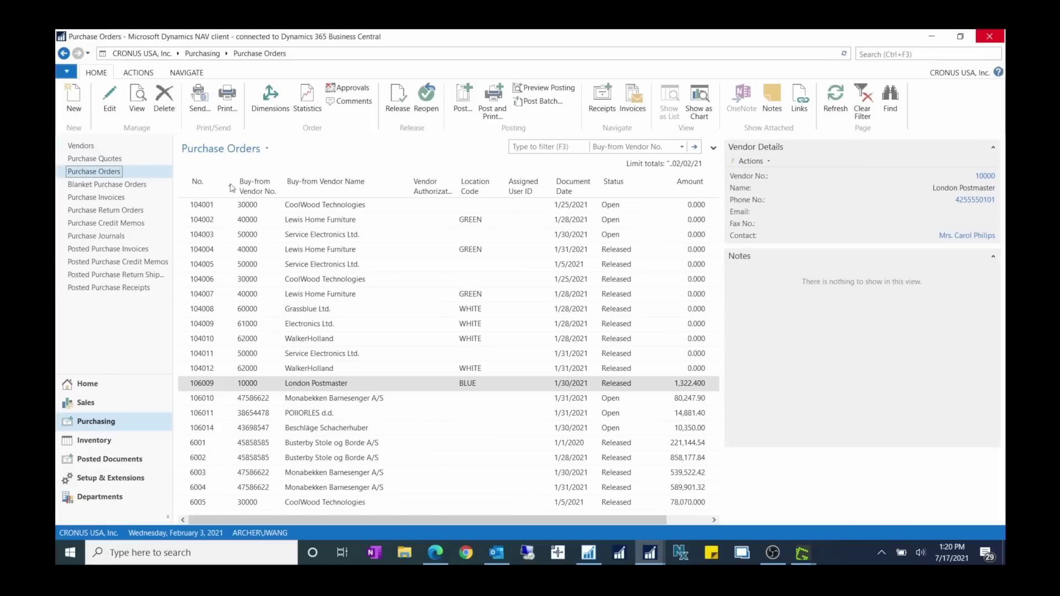
left_click(73, 99)
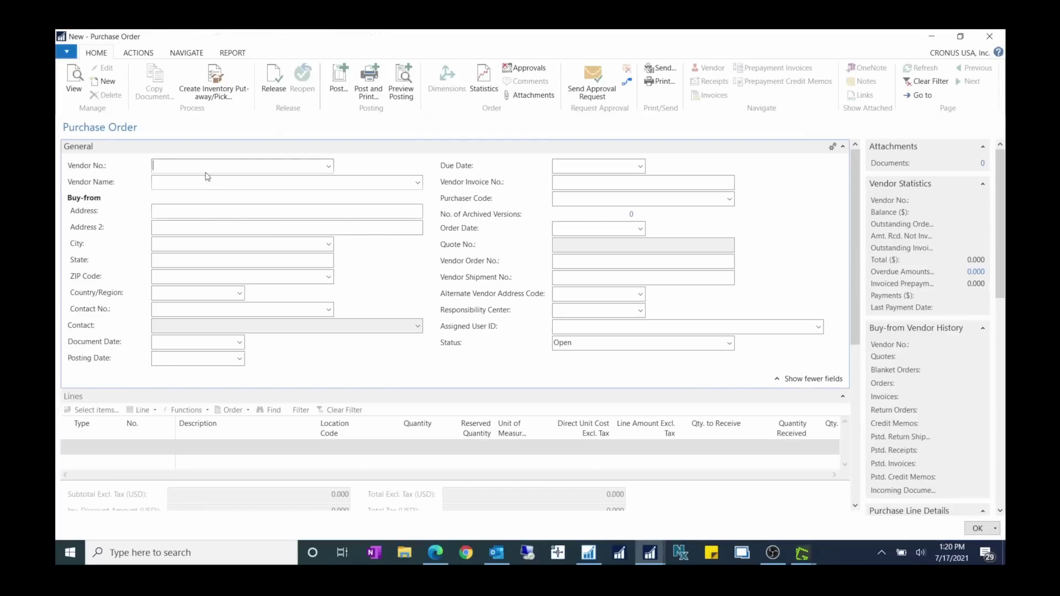
key("ctrl+v")
key("Tab")
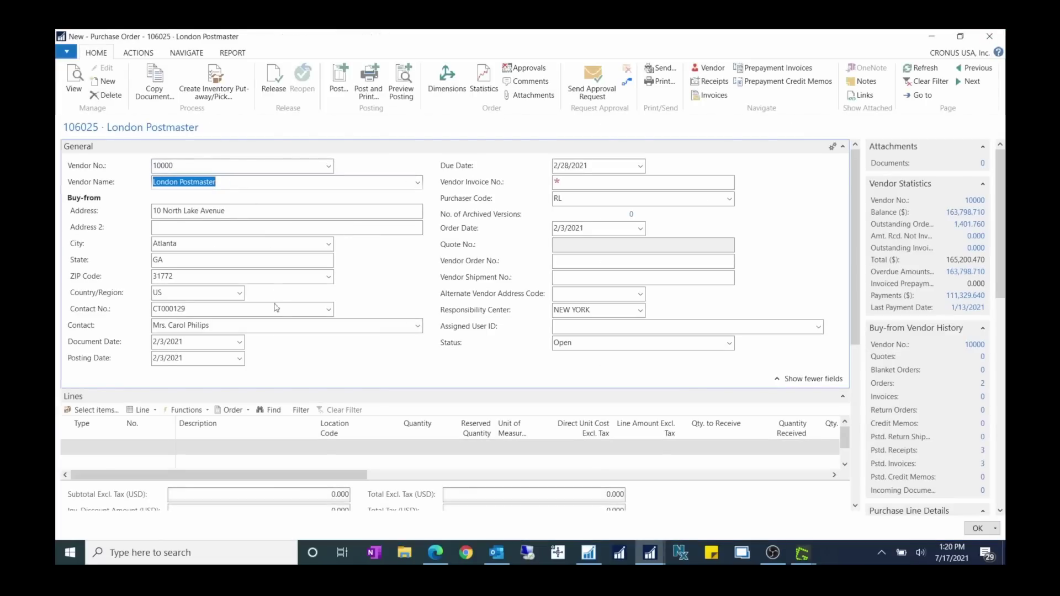
Step: Add an Item line for item 1000 (Bicycle) with a quantity of 1 to the new purchase order
left_click(102, 445)
type("i")
key("Tab")
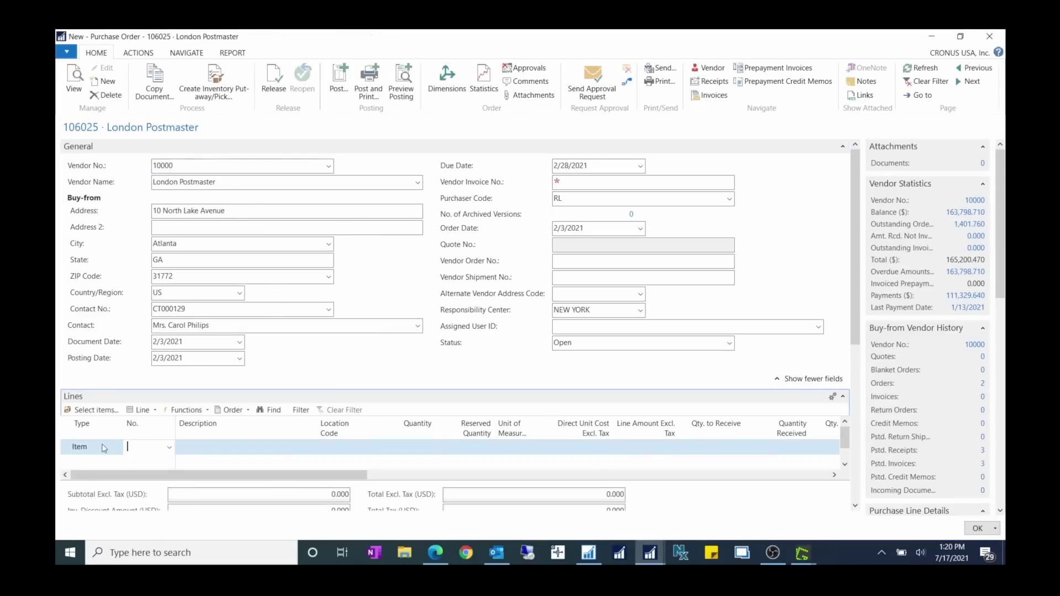
type("1000")
key("Tab")
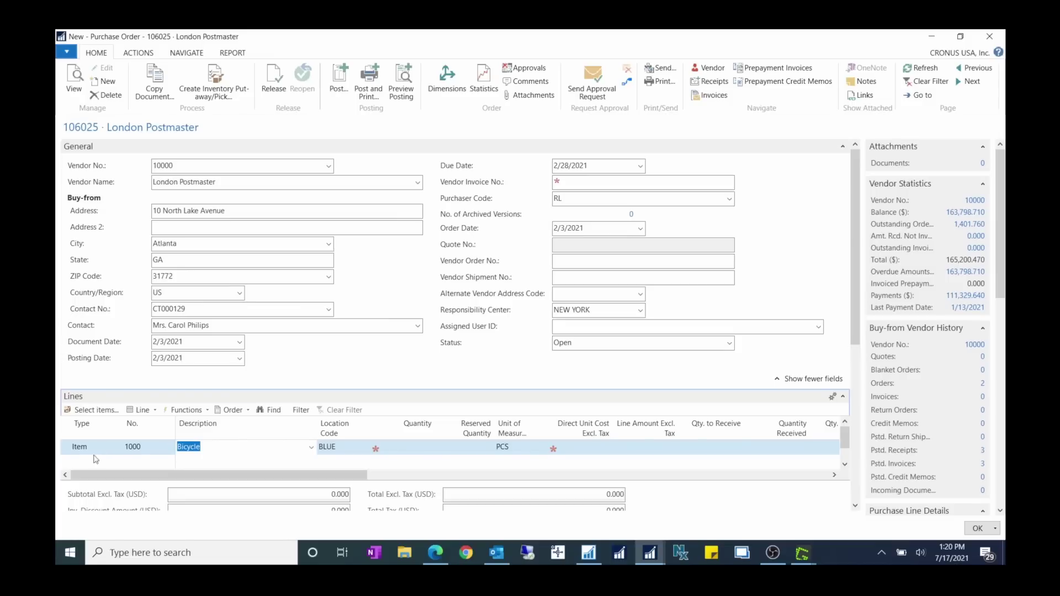
key("Tab")
type("1")
key("Tab")
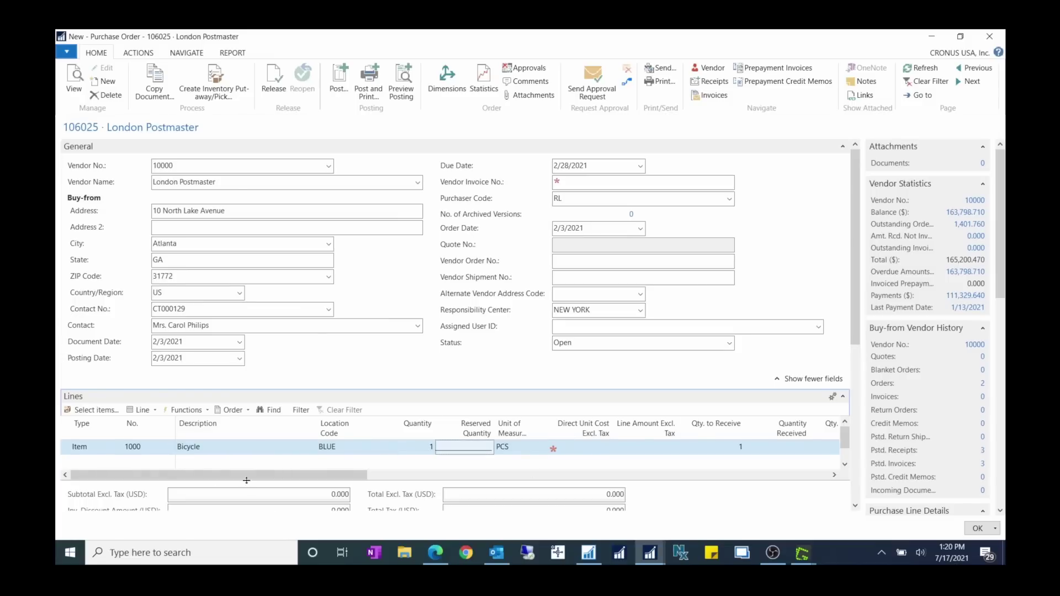
Step: Set the Bicycle line's Direct Unit Cost Excl. Tax to 1,000
left_click_drag(246, 478, 394, 482)
left_click(250, 448)
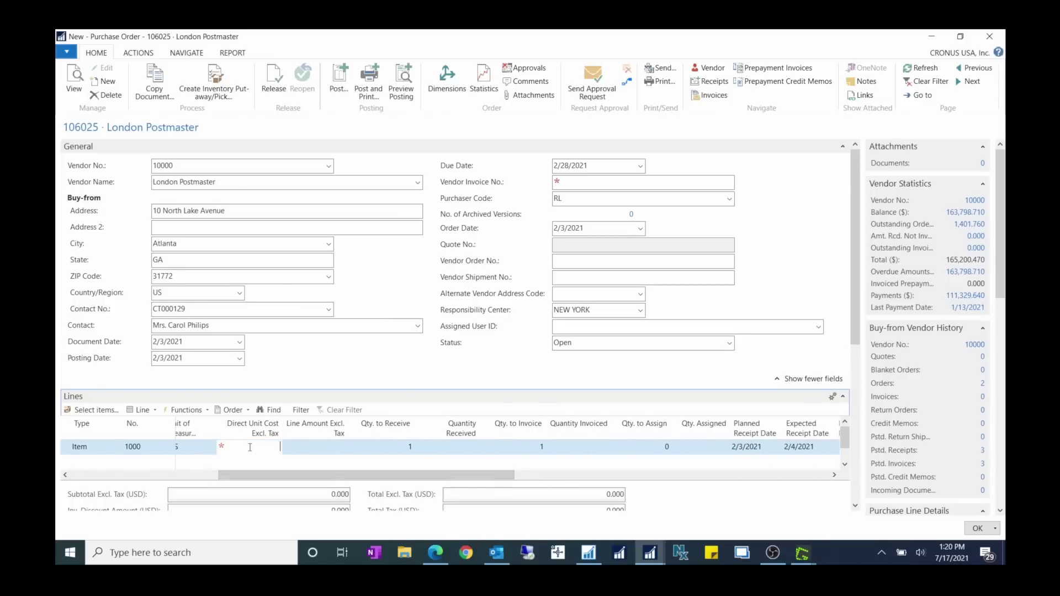
key("Tab")
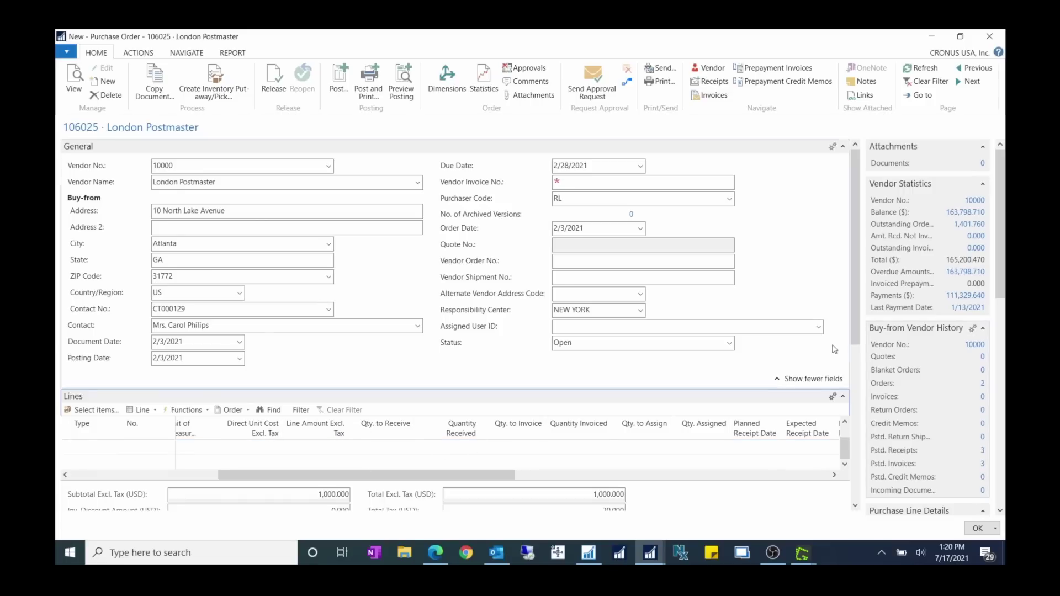
Step: Check the Inv. Discount Amount and Invoice Discount % in the new order's line totals, and return to the General section
left_click_drag(855, 318, 854, 441)
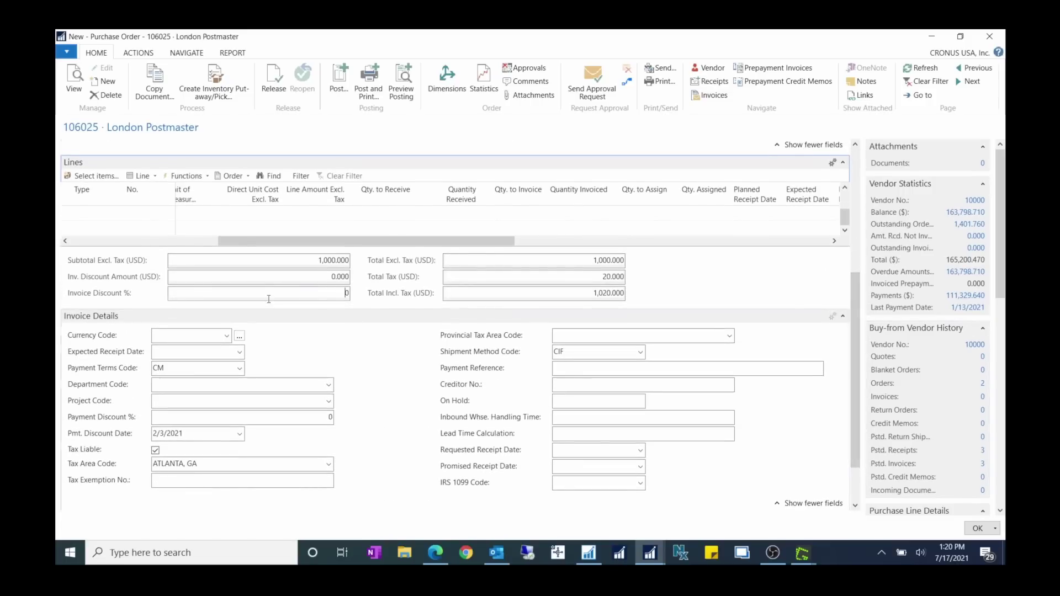
left_click(309, 277)
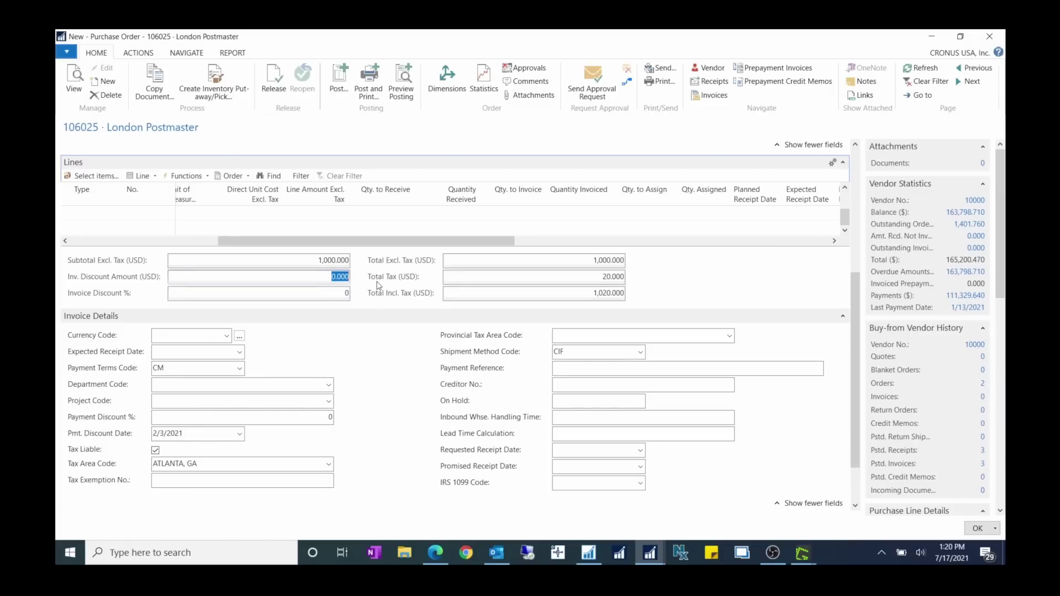
key("Tab")
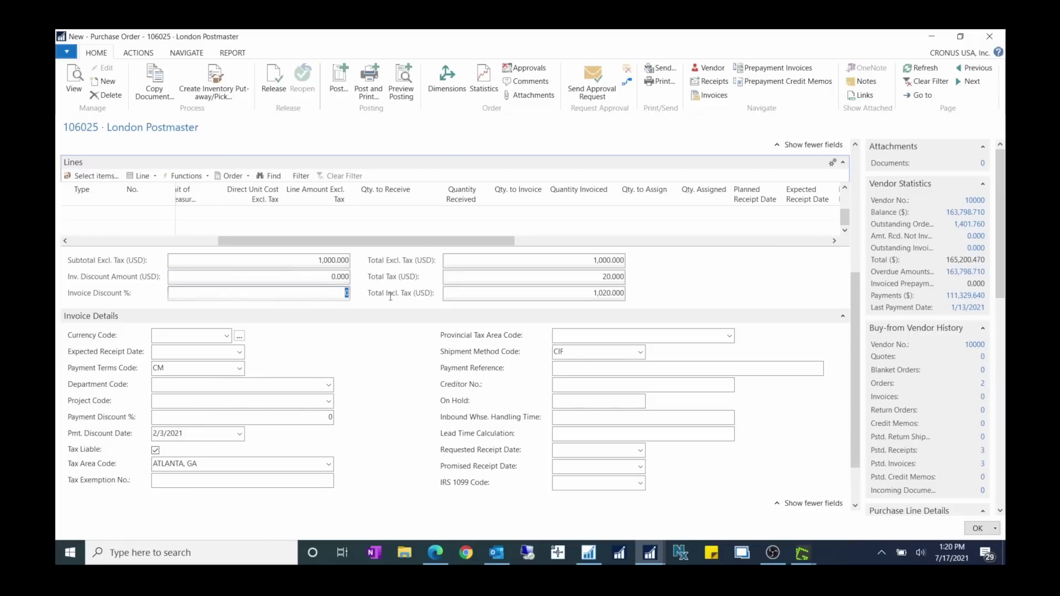
key("Tab")
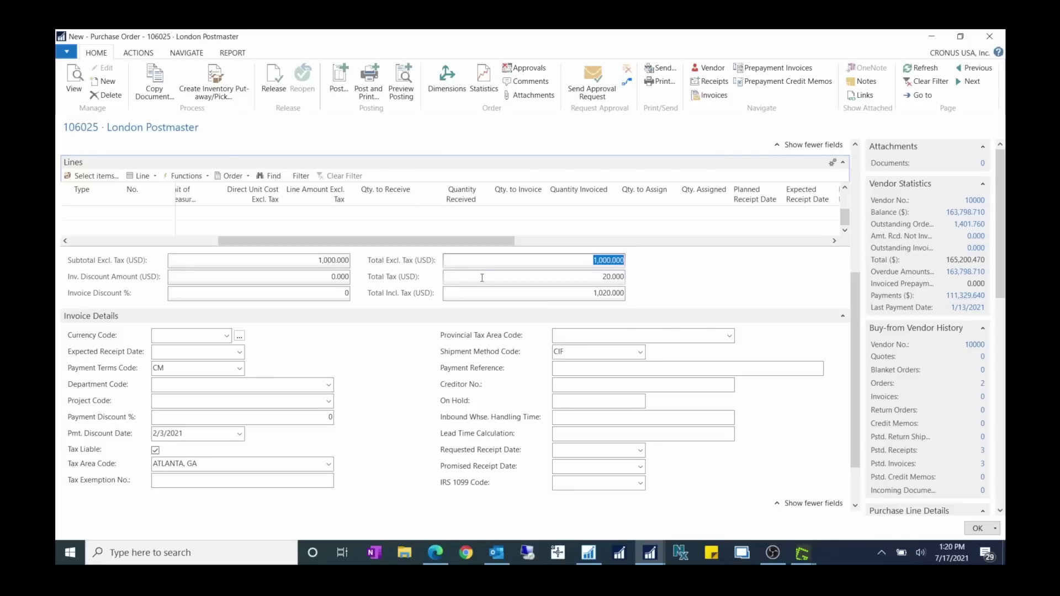
left_click(332, 279)
left_click(334, 296)
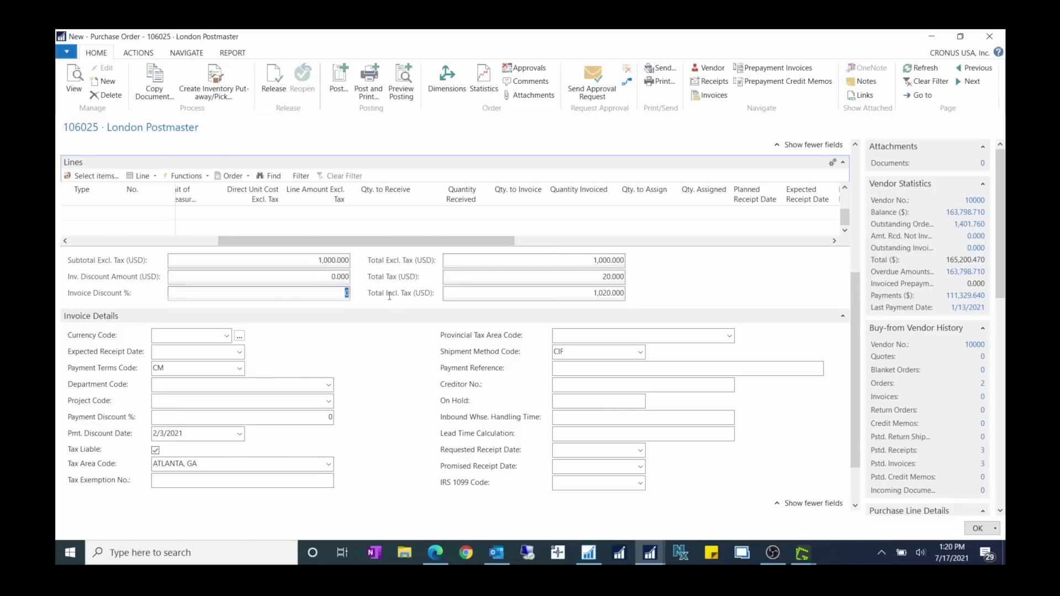
scroll(505, 298, "up", 3)
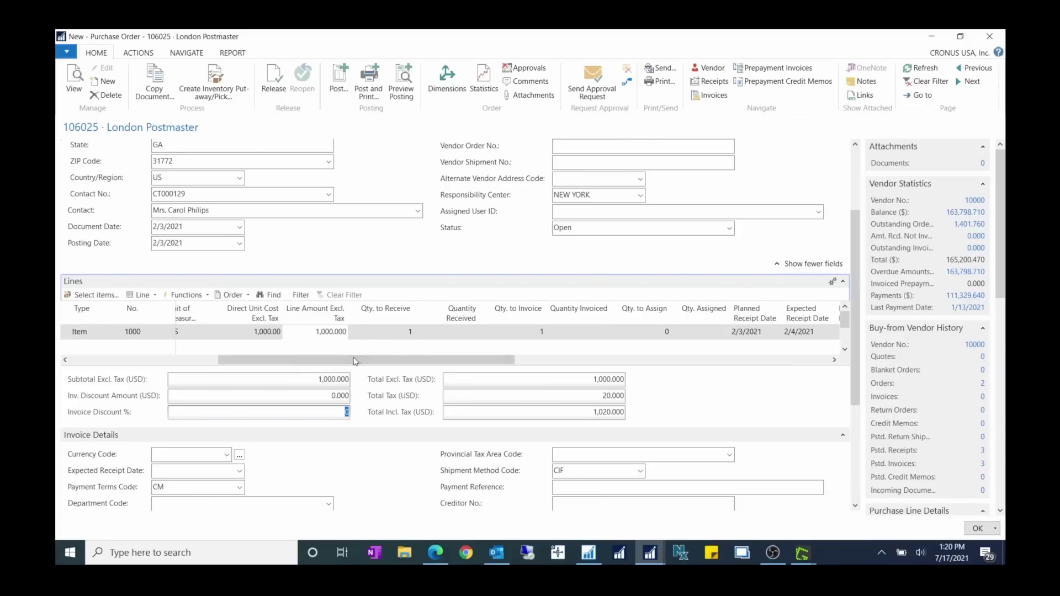
scroll(378, 192, "up", 3)
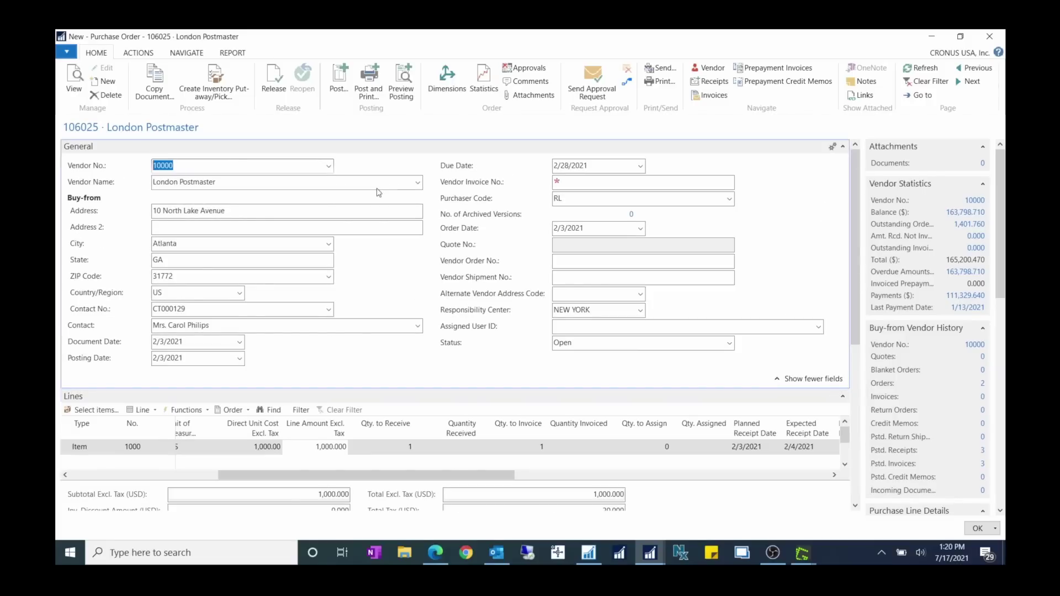
Step: Calculate the London Postmaster order's invoice discount by opening its statistics, and check Inv. Discount Amount and Invoice Discount % in the line totals
left_click(483, 80)
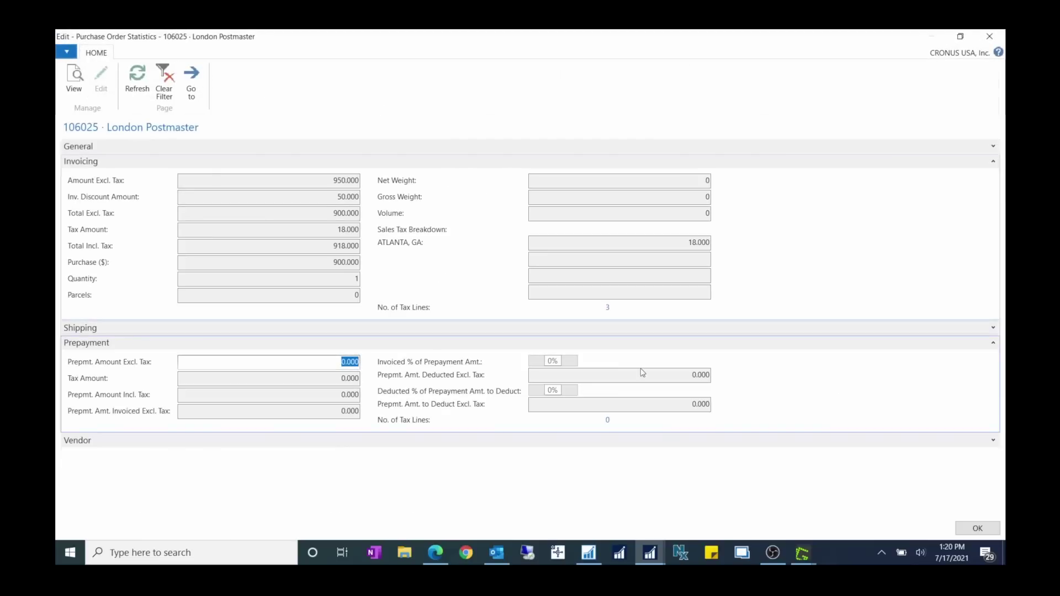
left_click(978, 526)
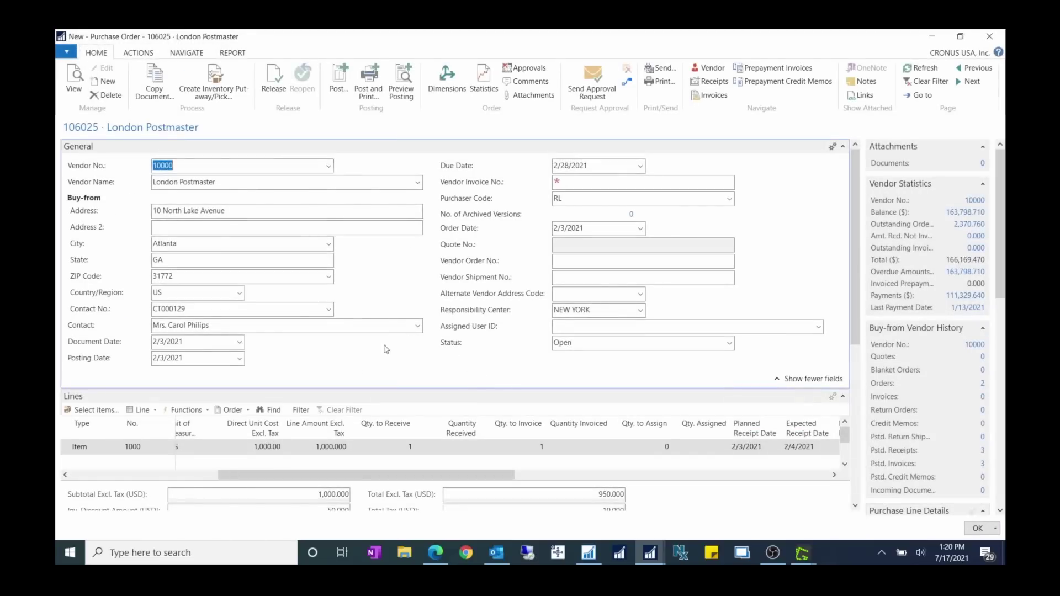
scroll(320, 430, "down", 2)
left_click(352, 451)
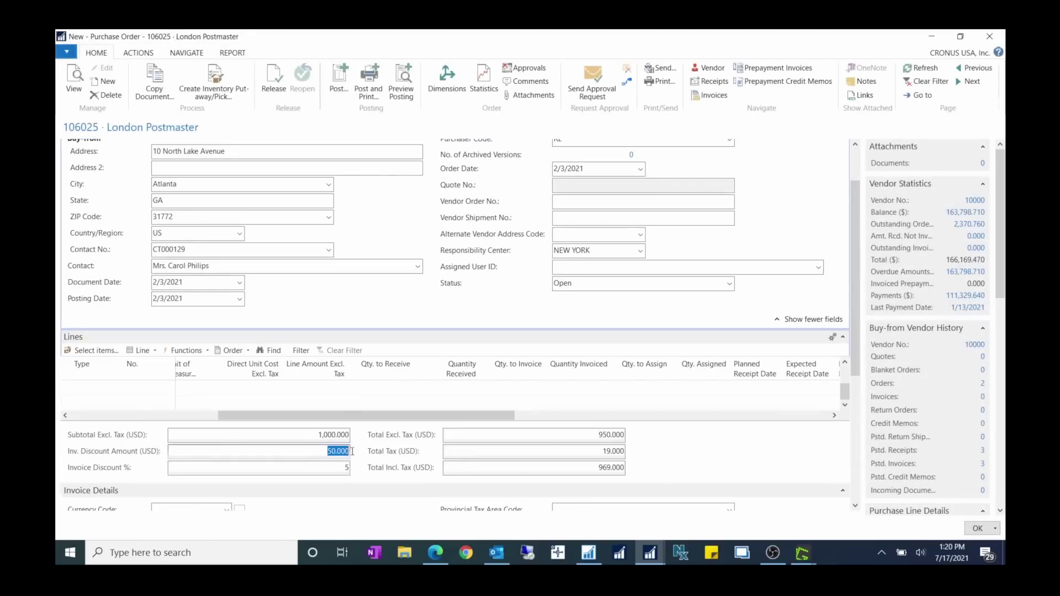
left_click(356, 467)
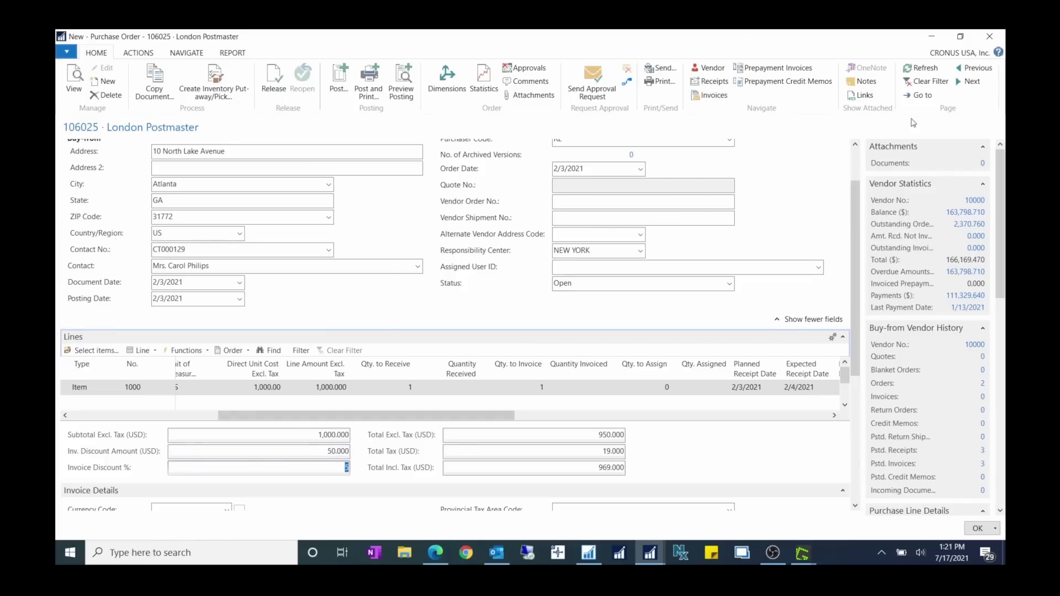
Step: Close the new London Postmaster purchase order and the open Busterby Stole og Borde A/S purchase order
left_click(989, 36)
left_click(651, 554)
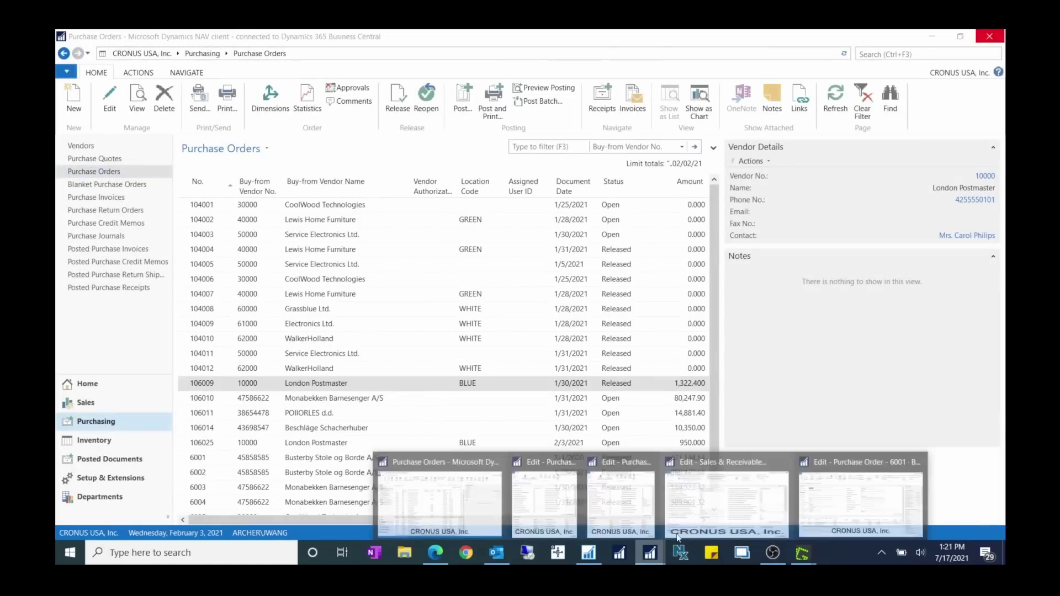
left_click(844, 531)
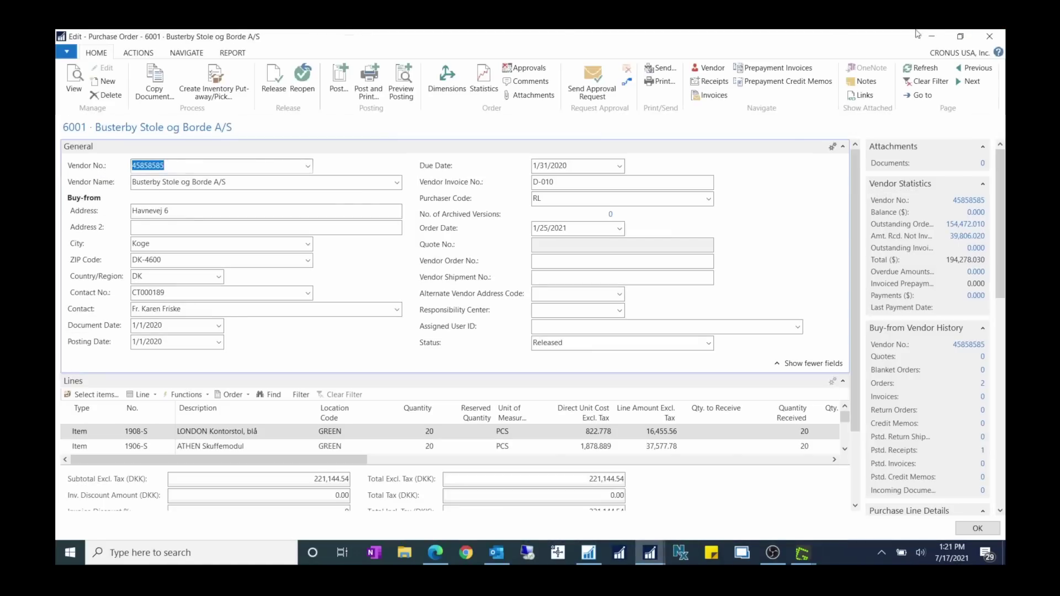
left_click(989, 36)
Step: Bring up the Purchases & Payables Setup and Sales & Receivables Setup windows side by side, with Purchases & Payables Setup active
left_click(656, 541)
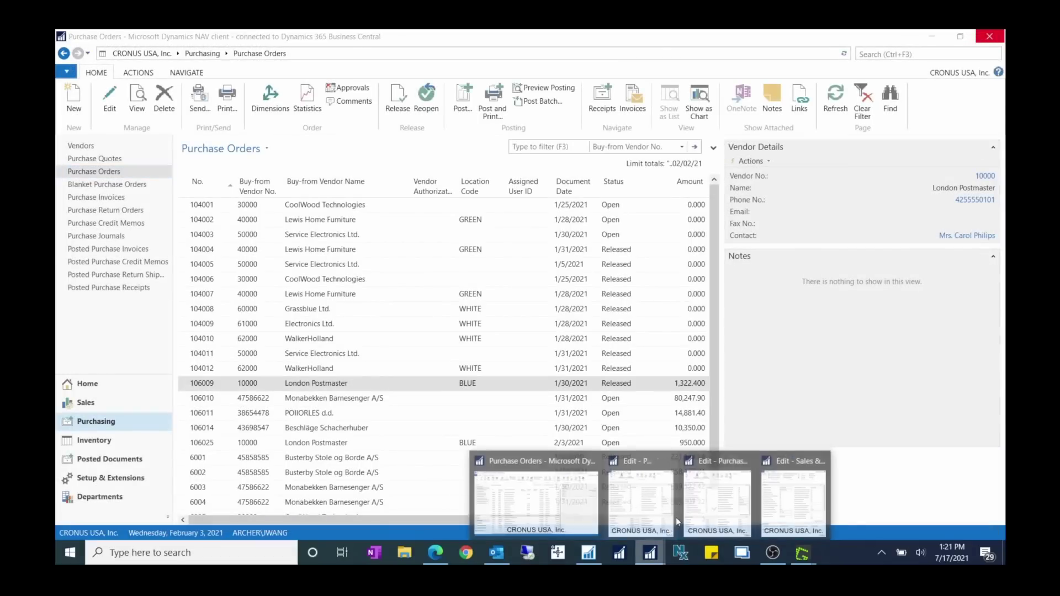
left_click(716, 516)
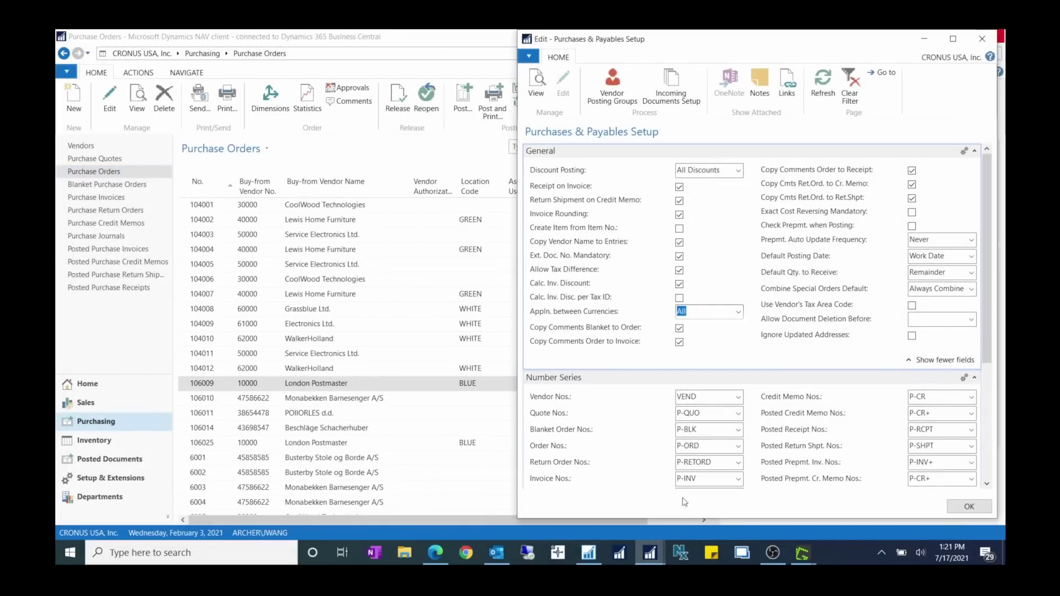
left_click(662, 553)
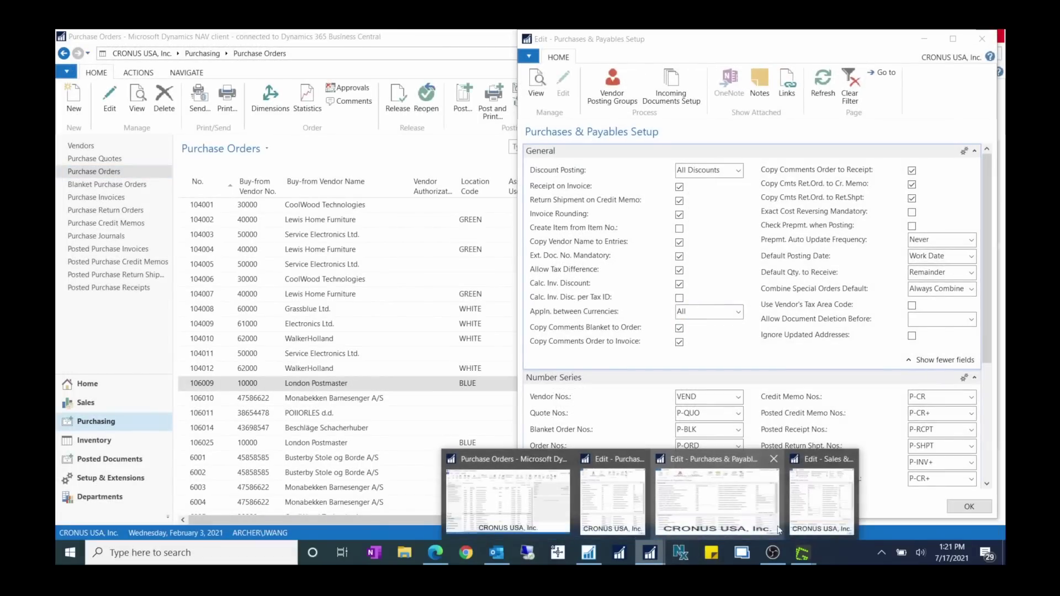
left_click(817, 506)
left_click(601, 351)
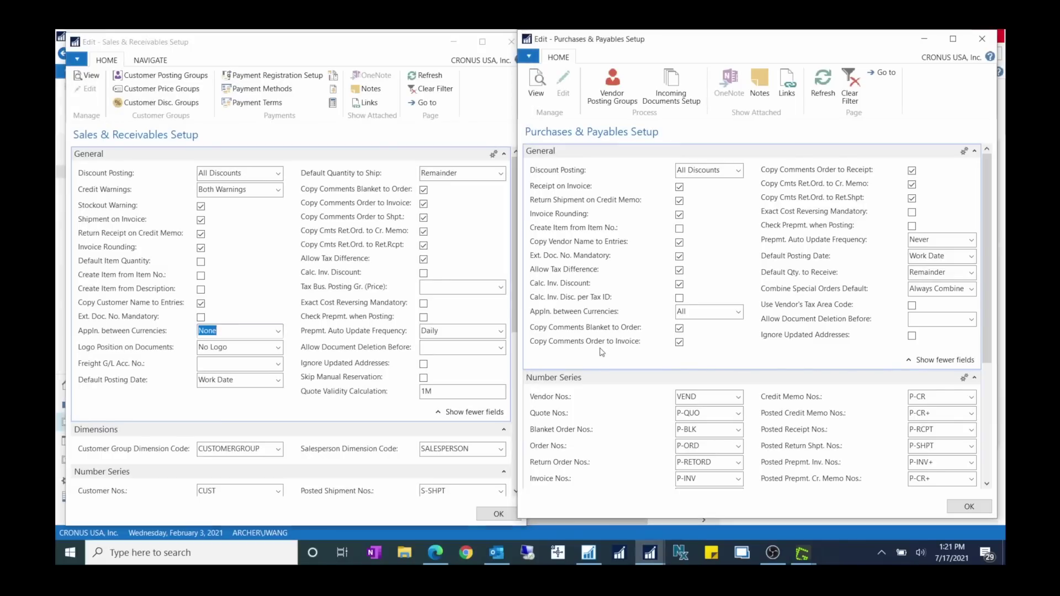
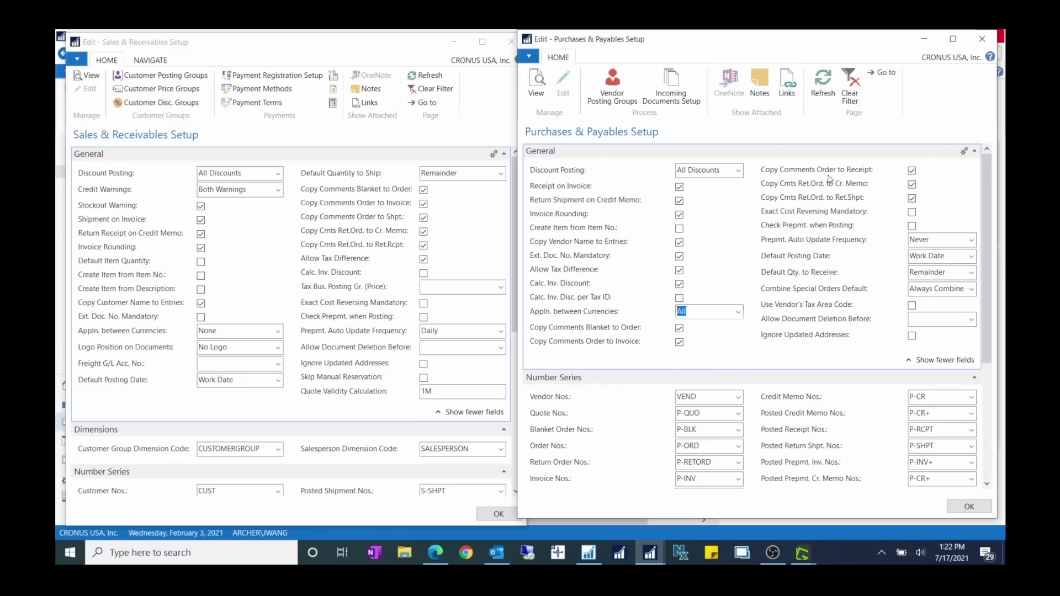
Step: Review the return order comment-copying, Exact Cost Reversing Mandatory and Check Prepmt. when Posting fields, dismissing the Remote Desktop update notification
mouse_move(830, 180)
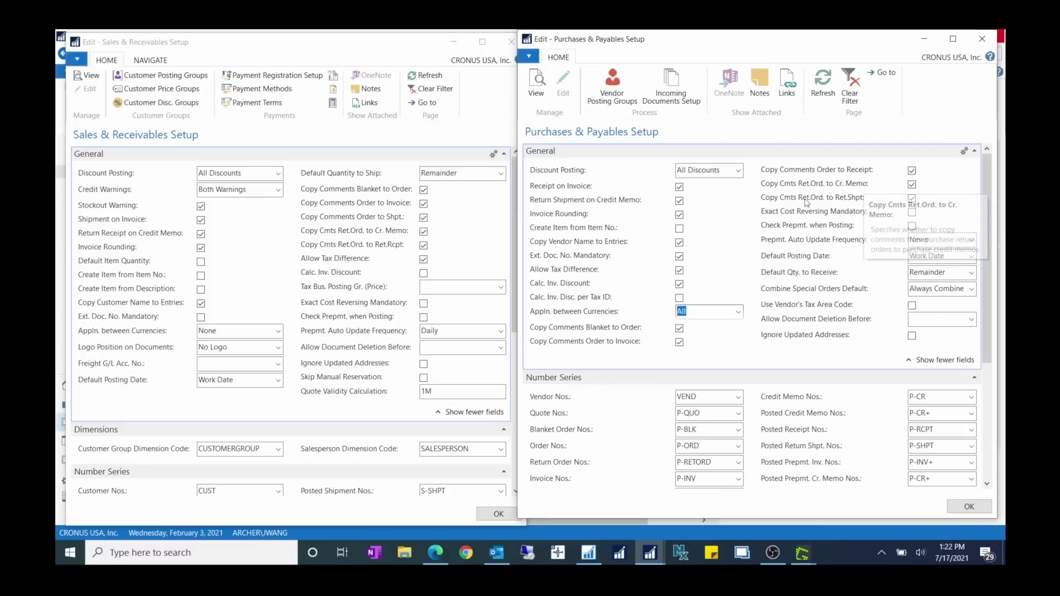
mouse_move(775, 203)
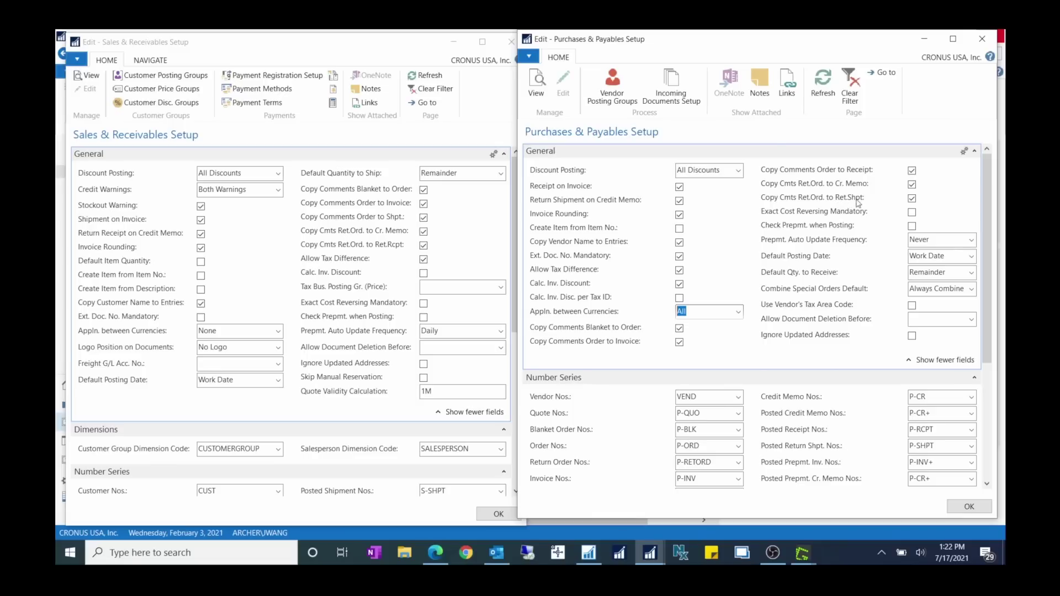
mouse_move(866, 203)
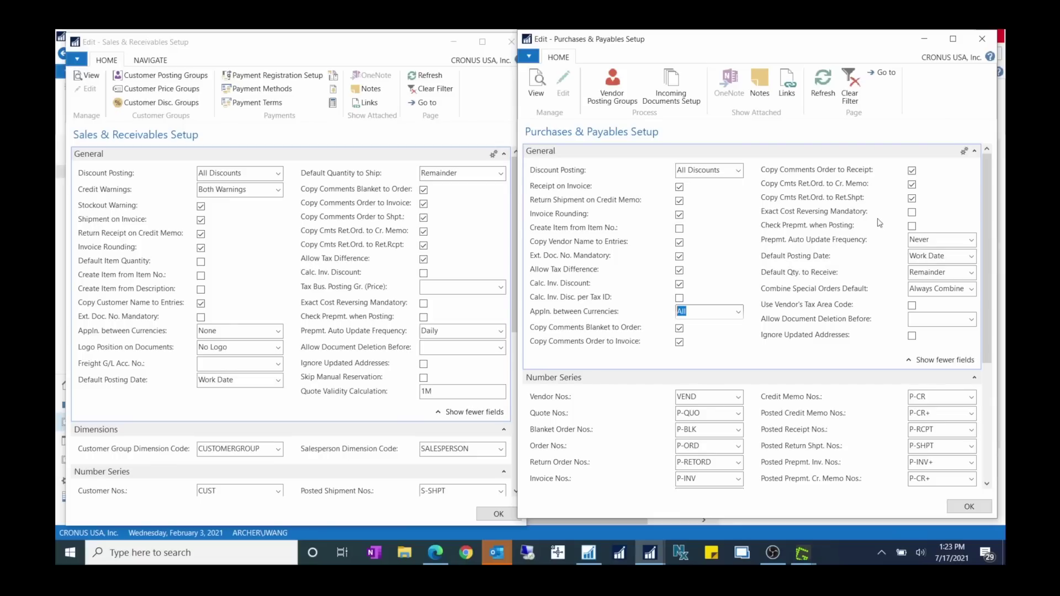
mouse_move(873, 227)
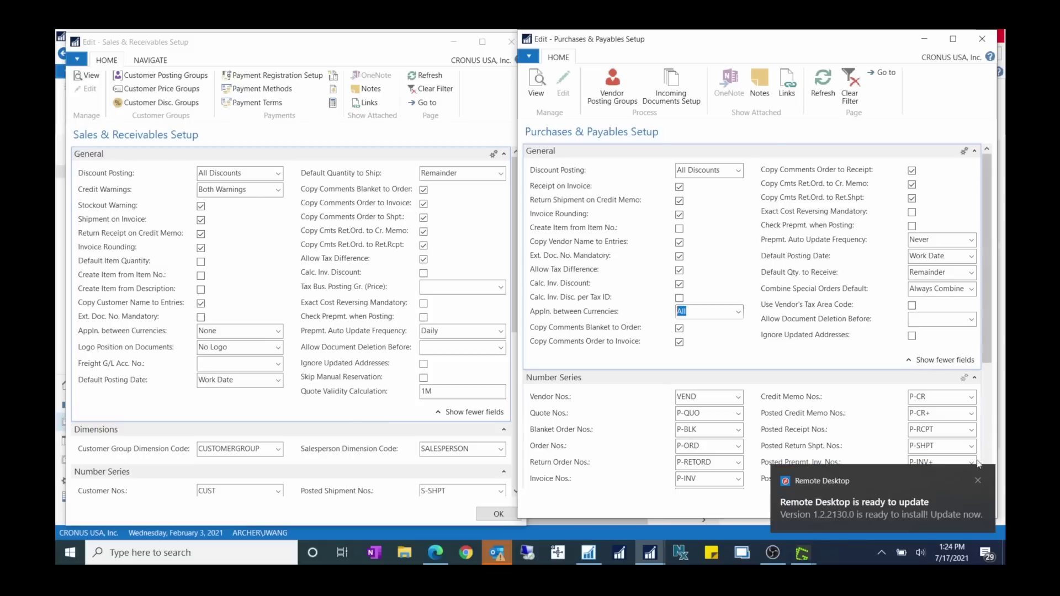
left_click(977, 480)
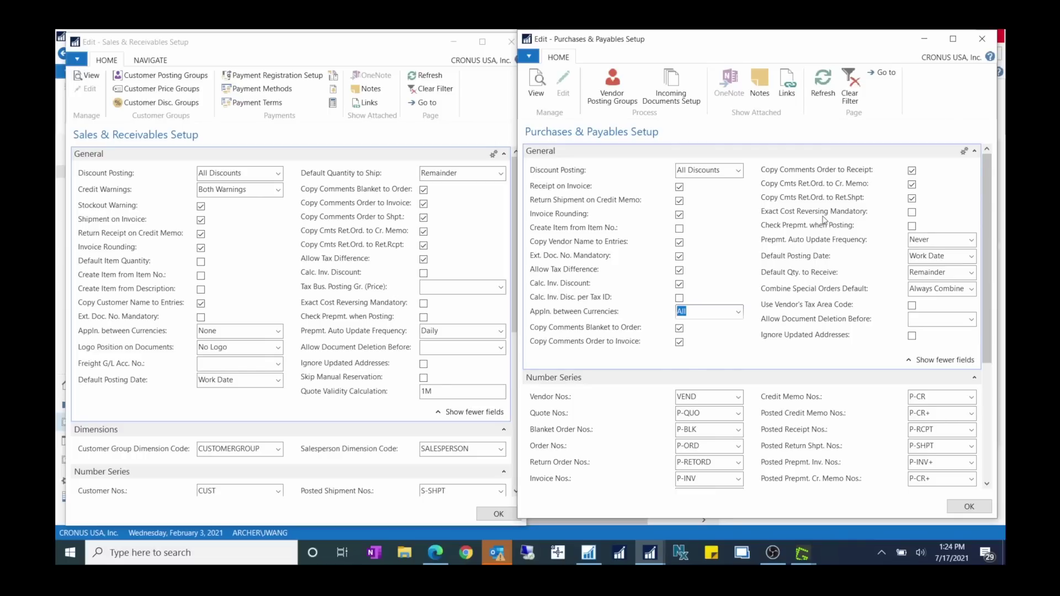
mouse_move(824, 218)
mouse_move(764, 232)
mouse_move(858, 231)
Step: Review the available options for Prepmt. Auto Update Frequency without changing the selection
left_click(969, 240)
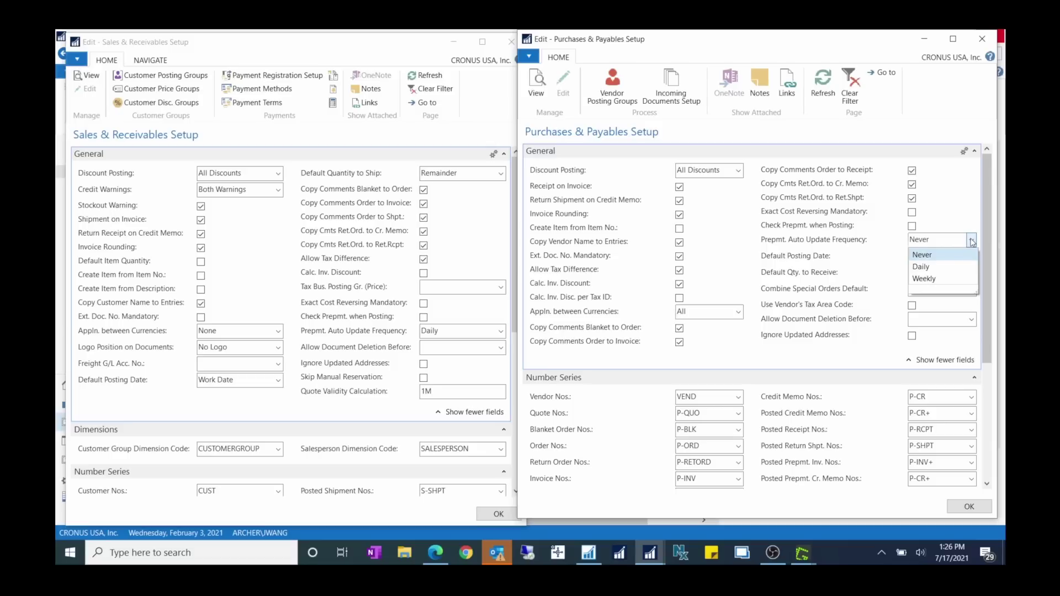
left_click(871, 251)
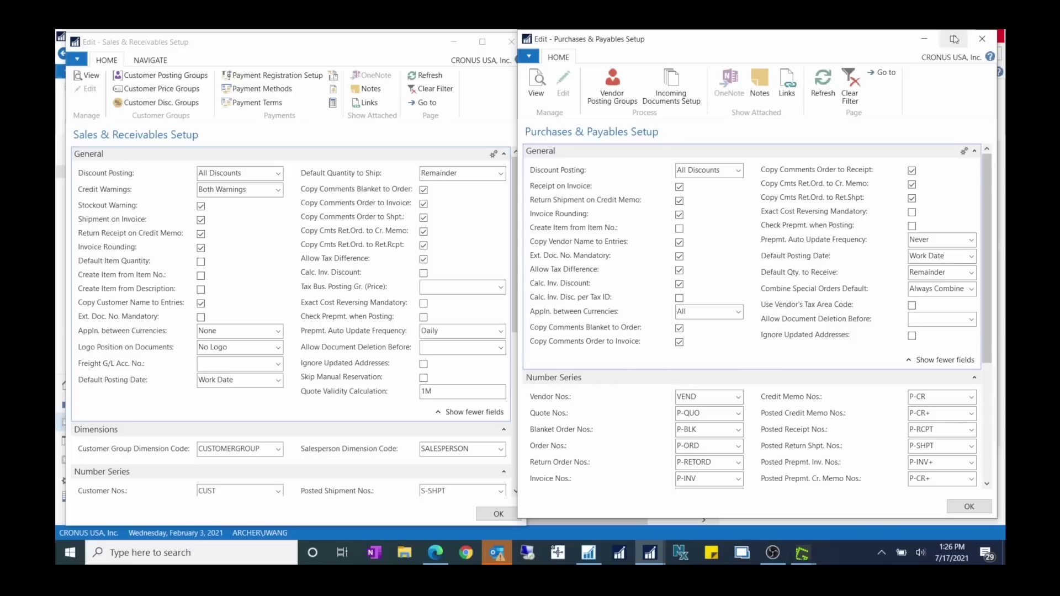
left_click(925, 240)
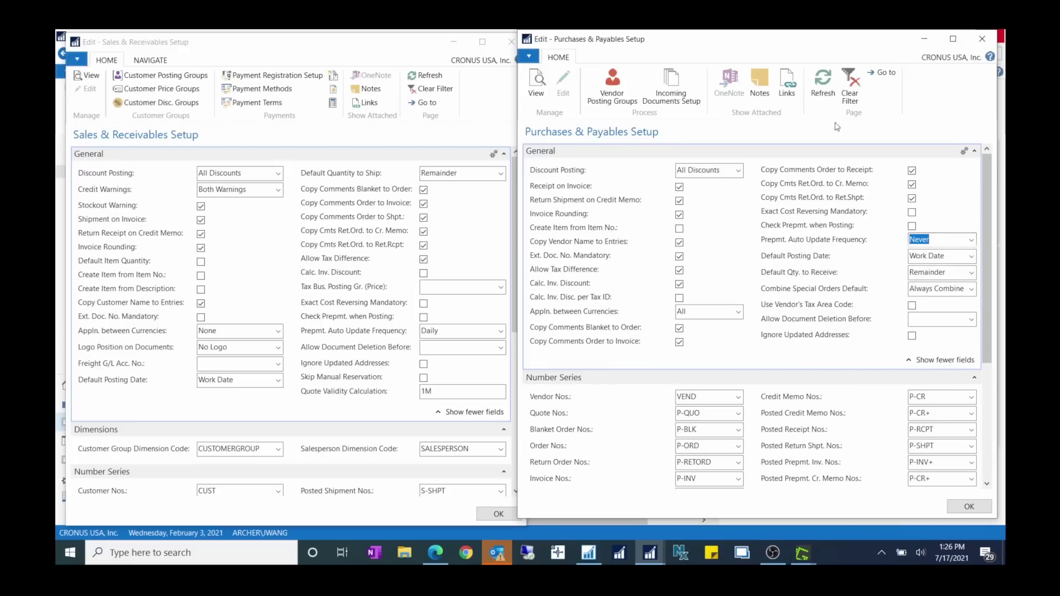
Step: Minimize the setup window, search for "job queue", open Job Queue Entries and select the Upd. Pending Prepmt. Sales entry
left_click(924, 39)
left_click(916, 55)
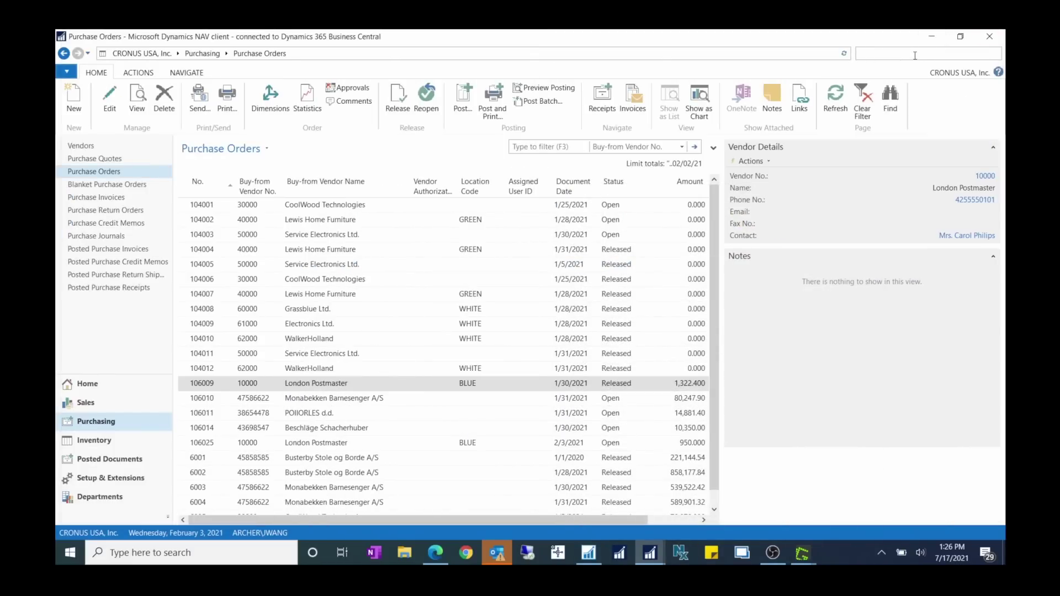
type("job queue")
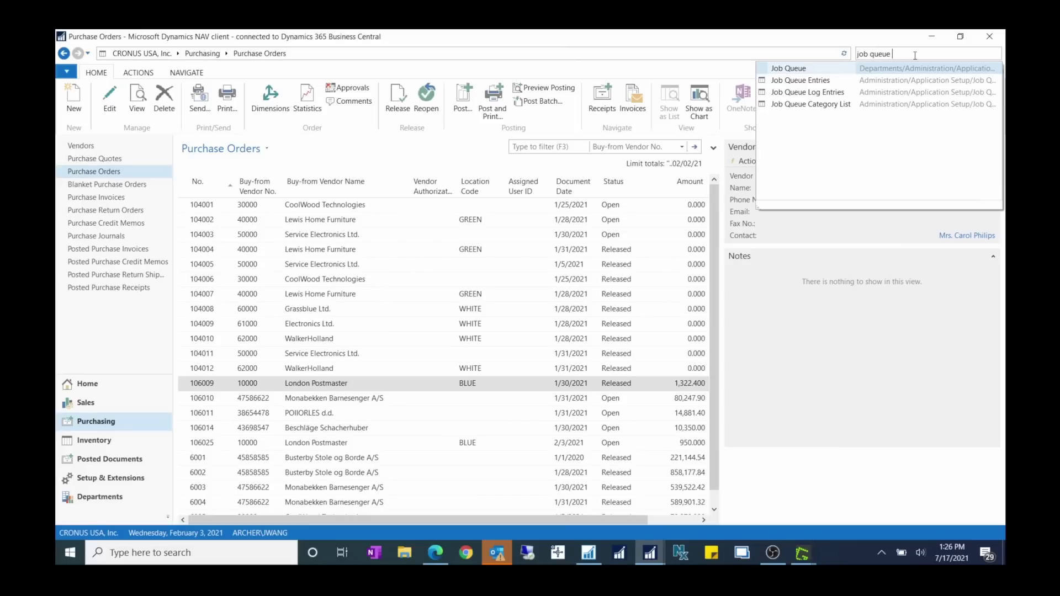
left_click(832, 81)
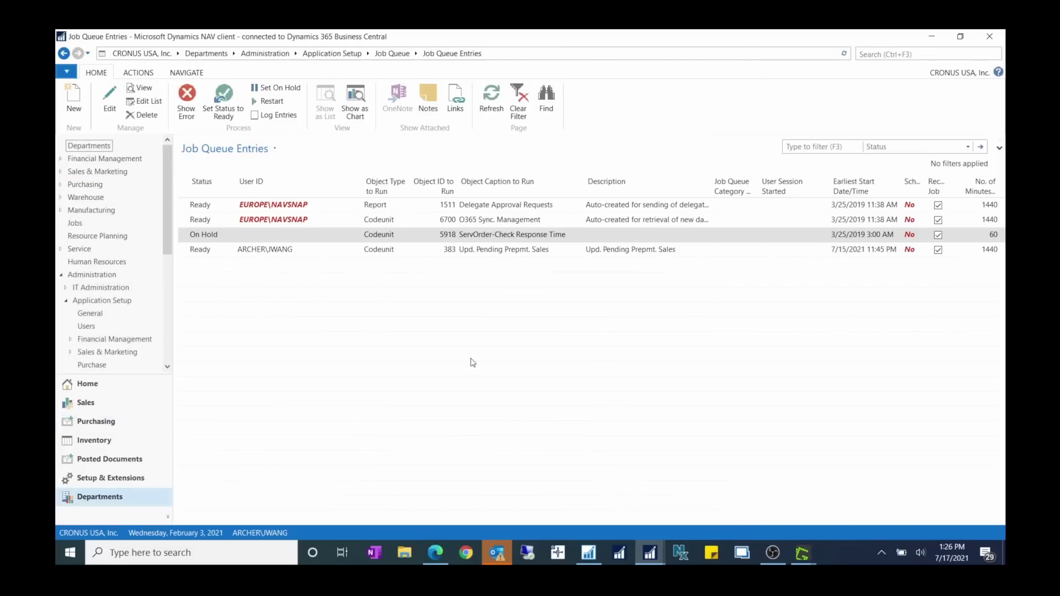
left_click(243, 254)
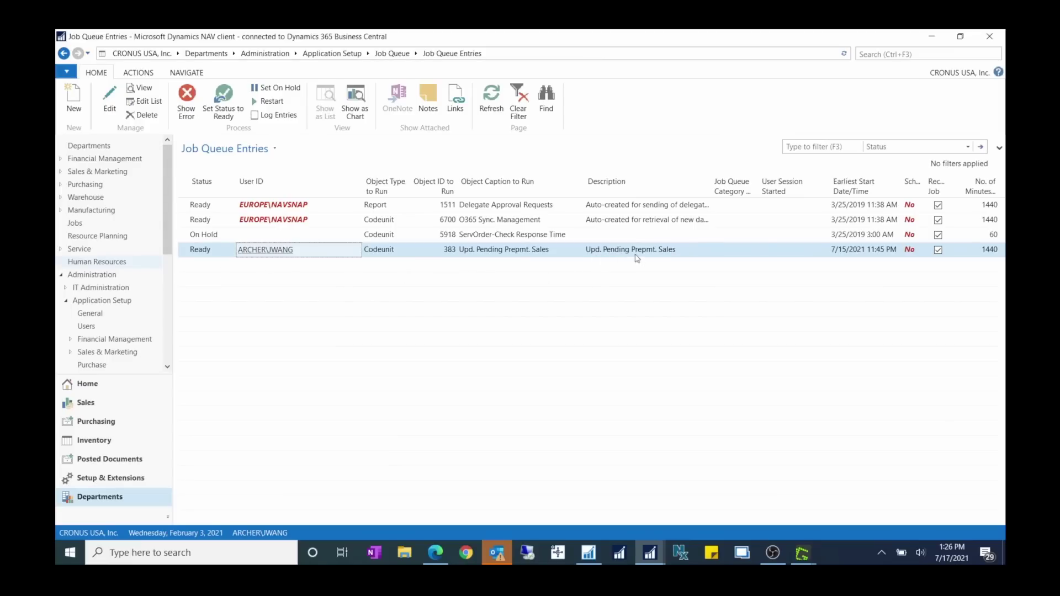
Step: Return to Purchases & Payables Setup and set Prepmt. Auto Update Frequency to Daily
left_click(647, 556)
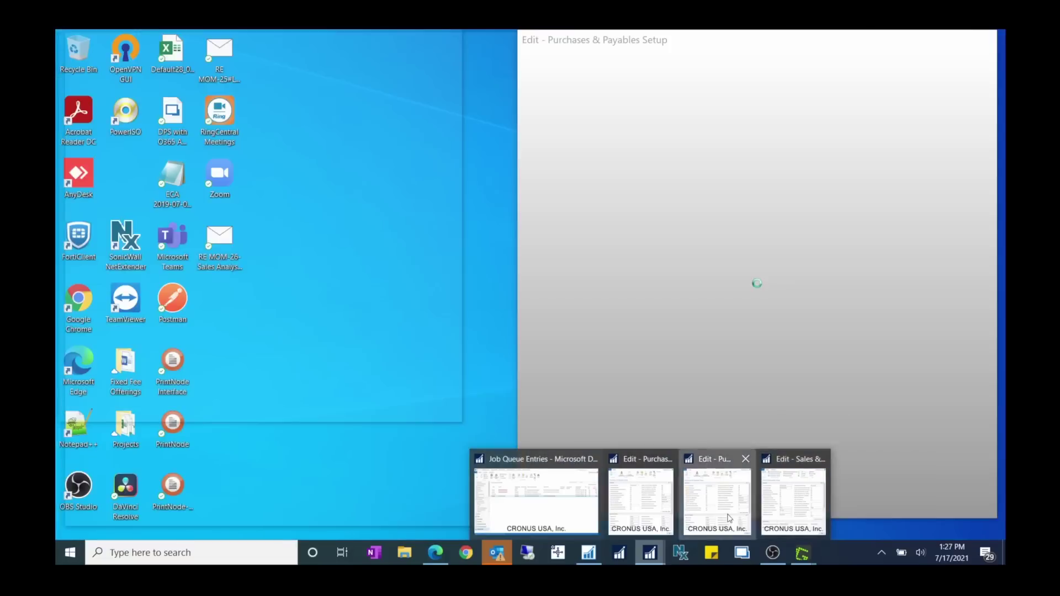
left_click(729, 516)
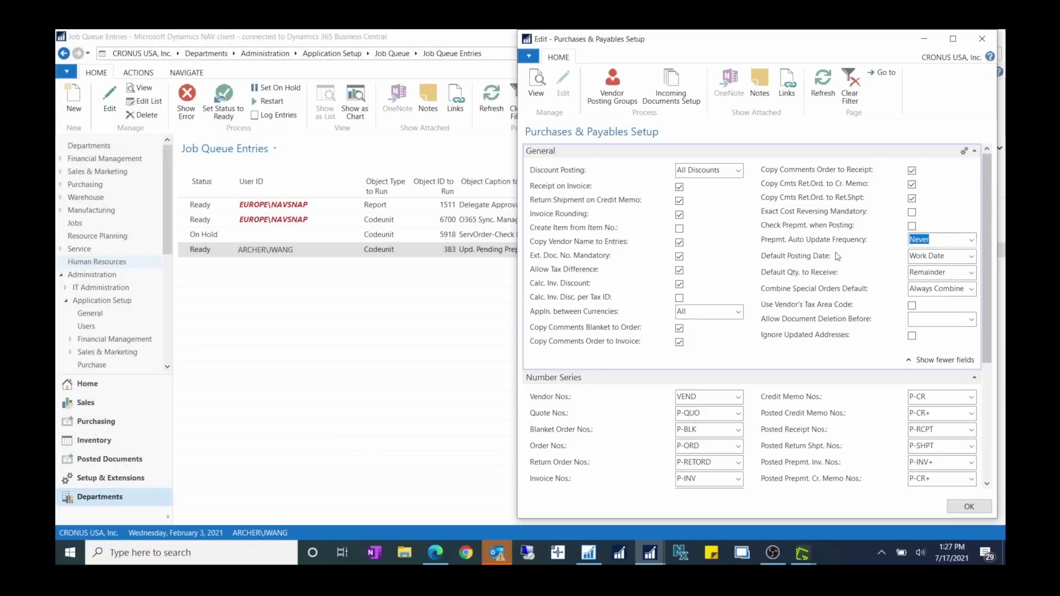
left_click(970, 240)
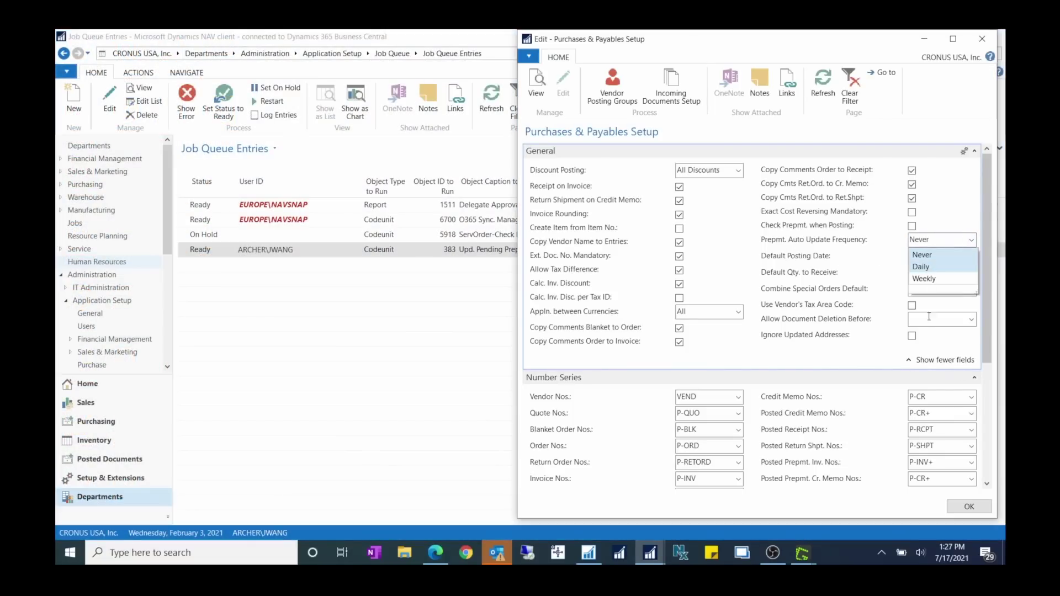
left_click(922, 266)
Step: Select the Upd. Pending Prepmt. Purchase entry in Job Queue Entries, and return to Purchases & Payables Setup
left_click(416, 274)
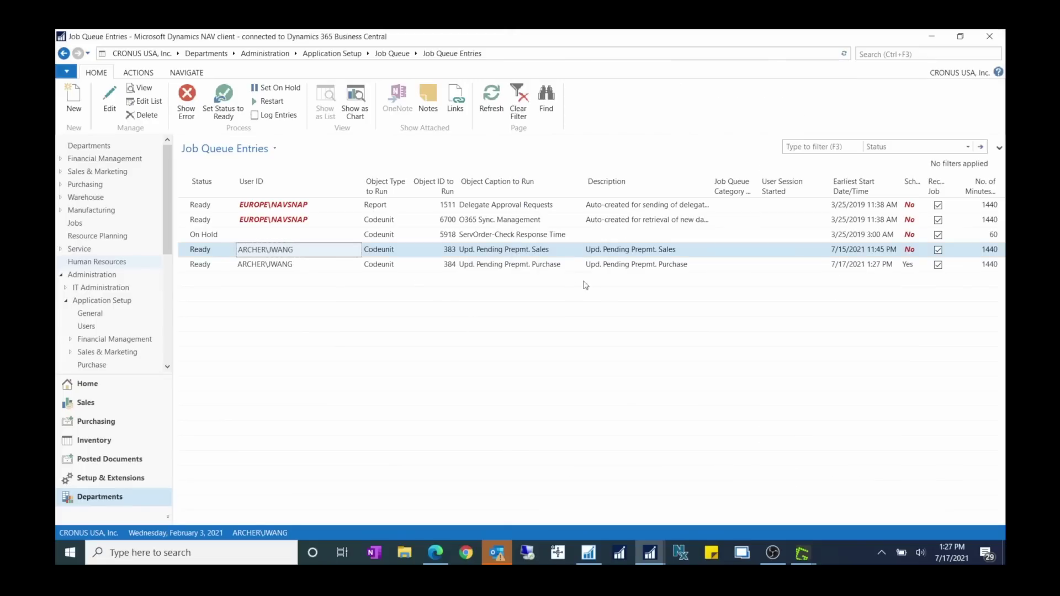
left_click(546, 268)
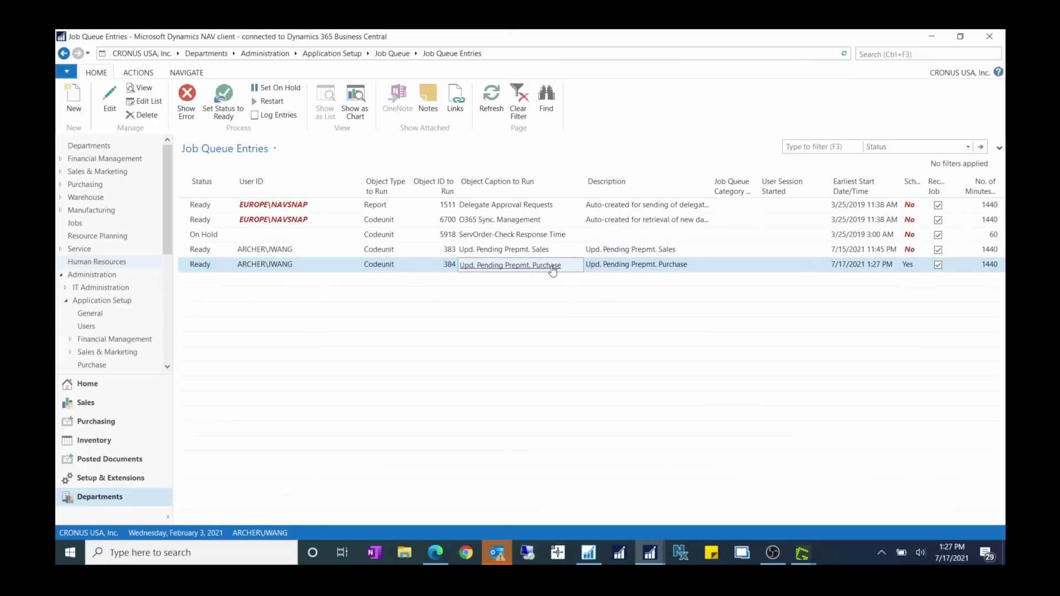
left_click(650, 552)
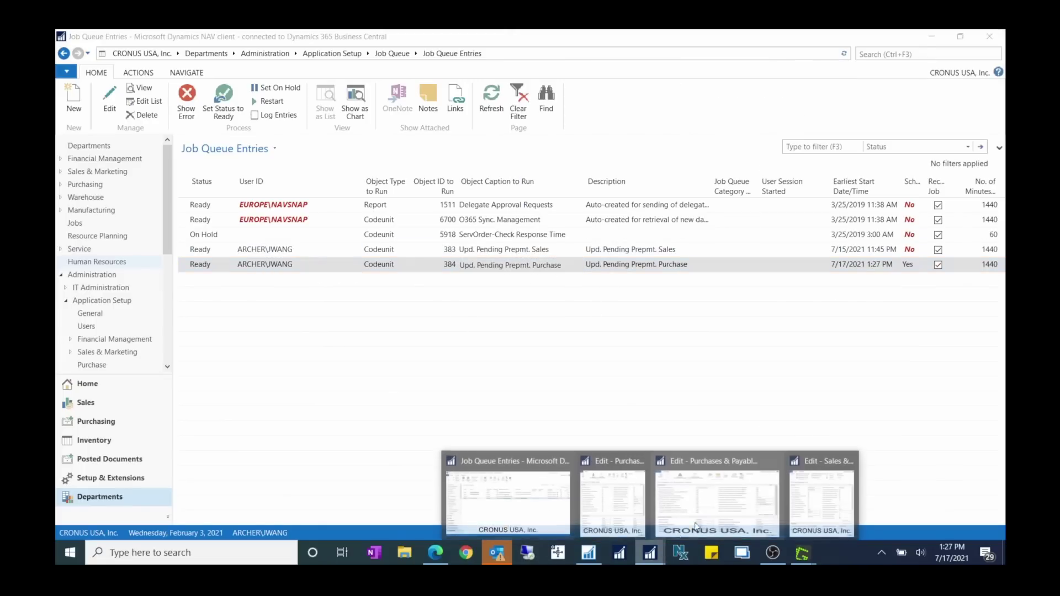
left_click(746, 515)
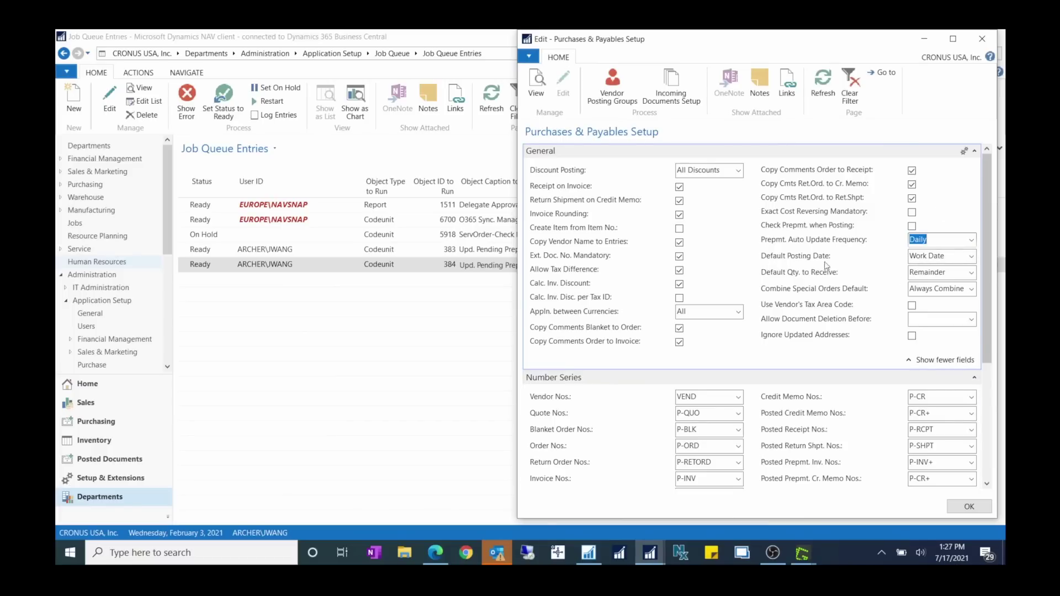
Step: Review the available options for Default Posting Date, leaving Work Date selected
left_click(950, 258)
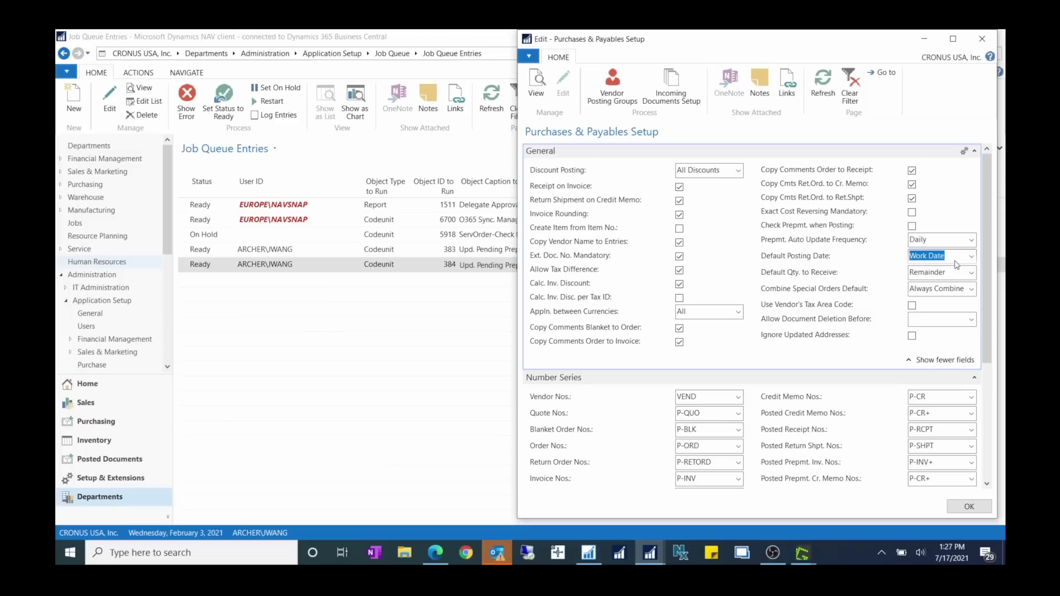
left_click(971, 256)
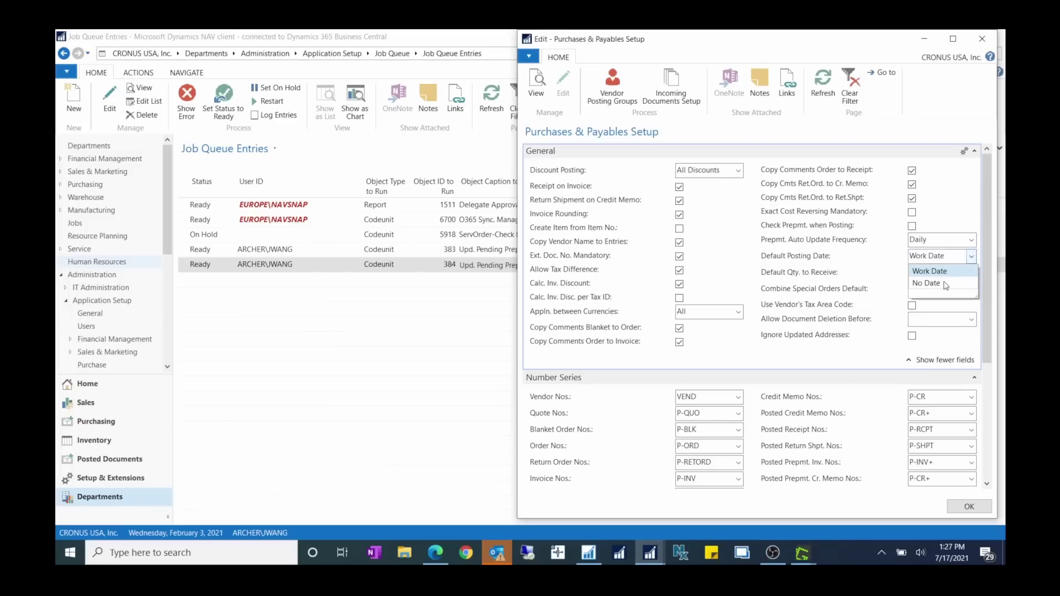
left_click(866, 259)
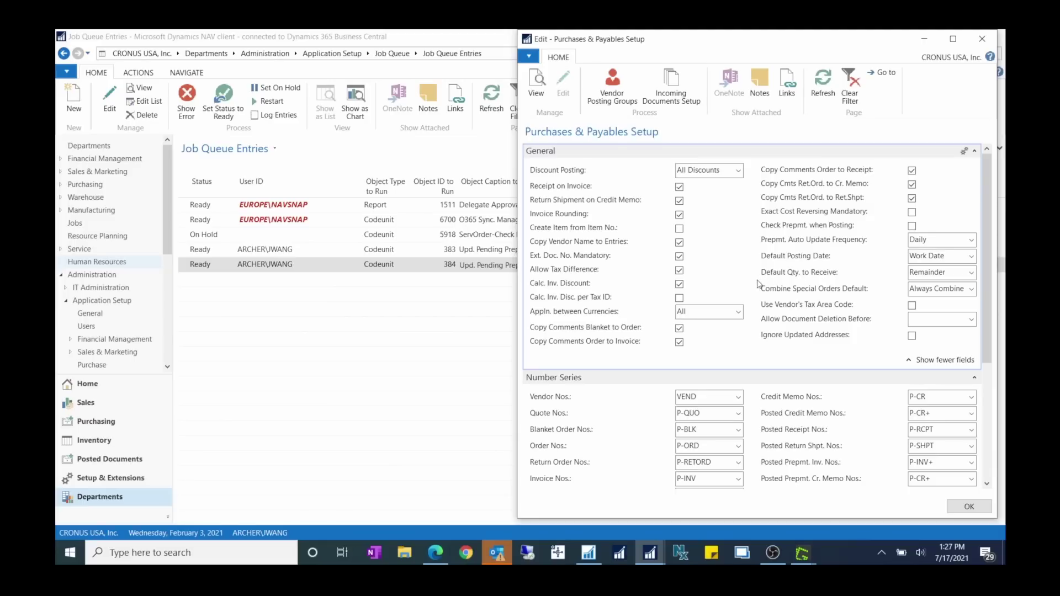
Step: Select the Default Qty. to Receive field and read its description
left_click(952, 275)
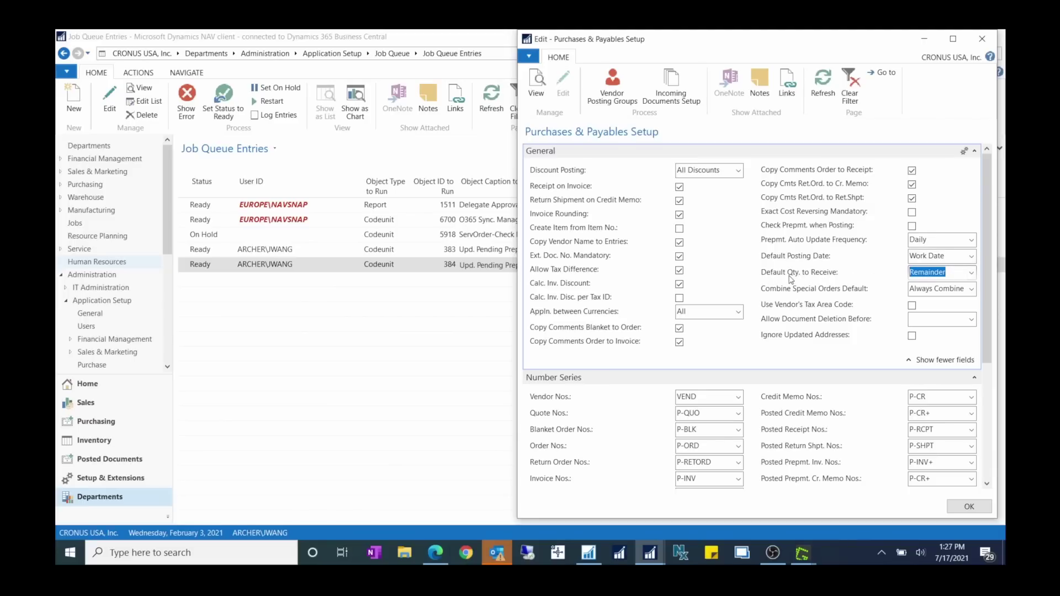
mouse_move(793, 279)
mouse_move(870, 272)
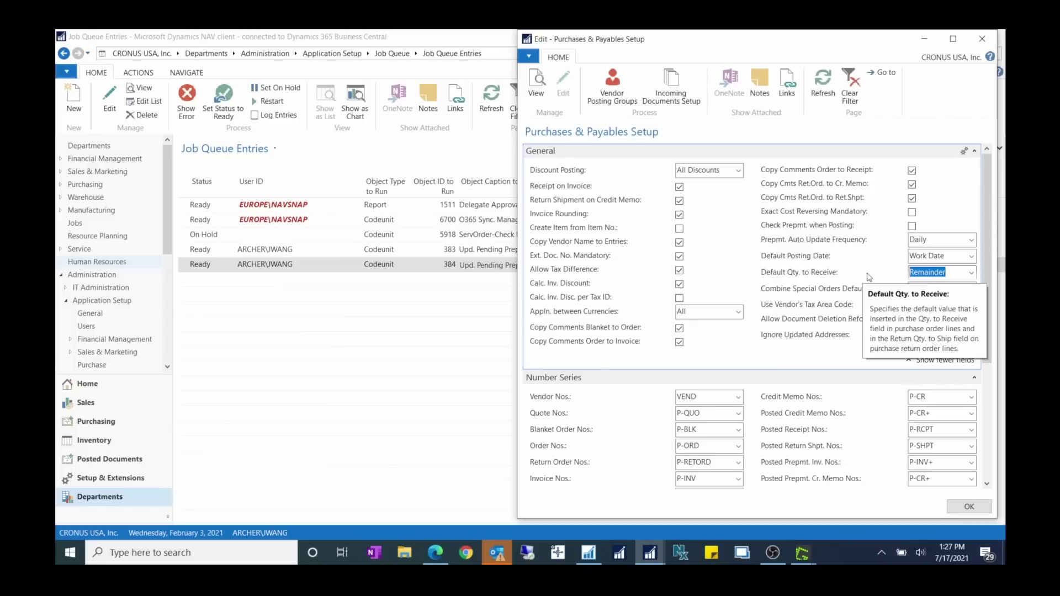
Step: Review the Default Qty. to Receive options, leaving Remainder selected, and place Sales & Receivables Setup beside Purchases & Payables Setup for comparison
left_click(970, 273)
left_click(853, 277)
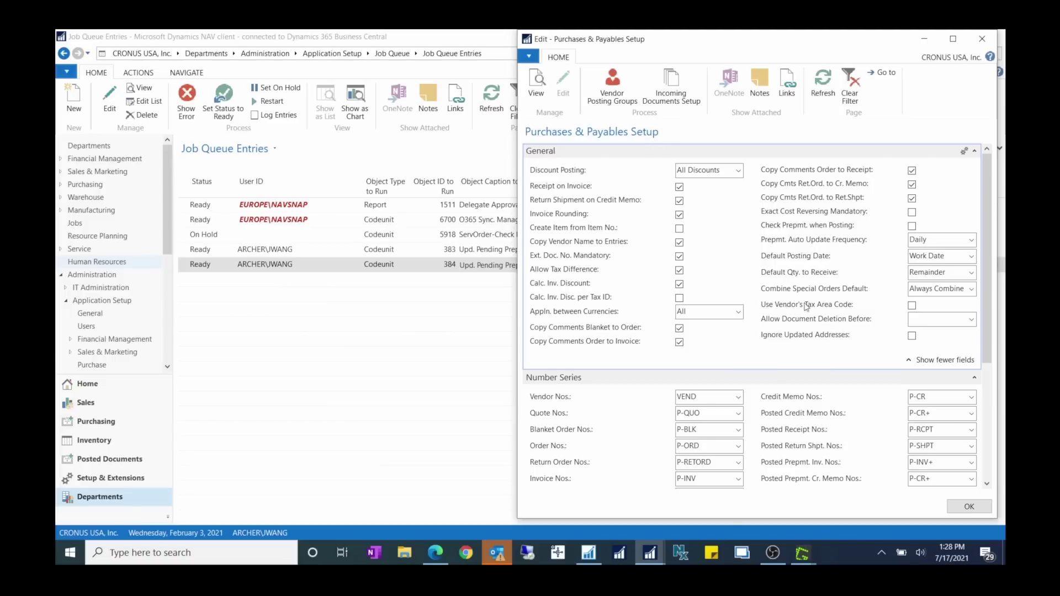
mouse_move(661, 557)
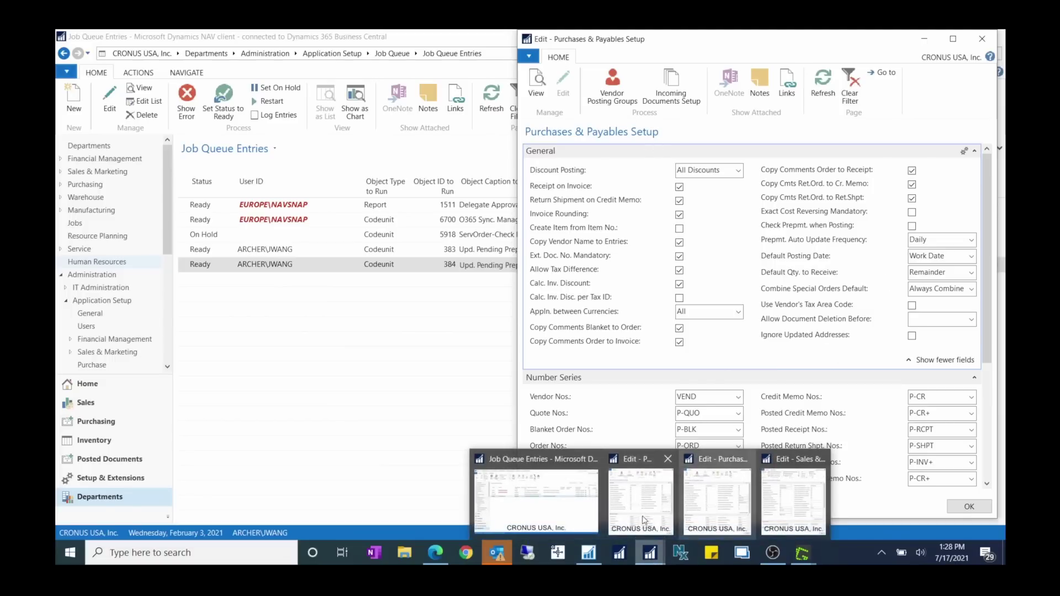
left_click(802, 506)
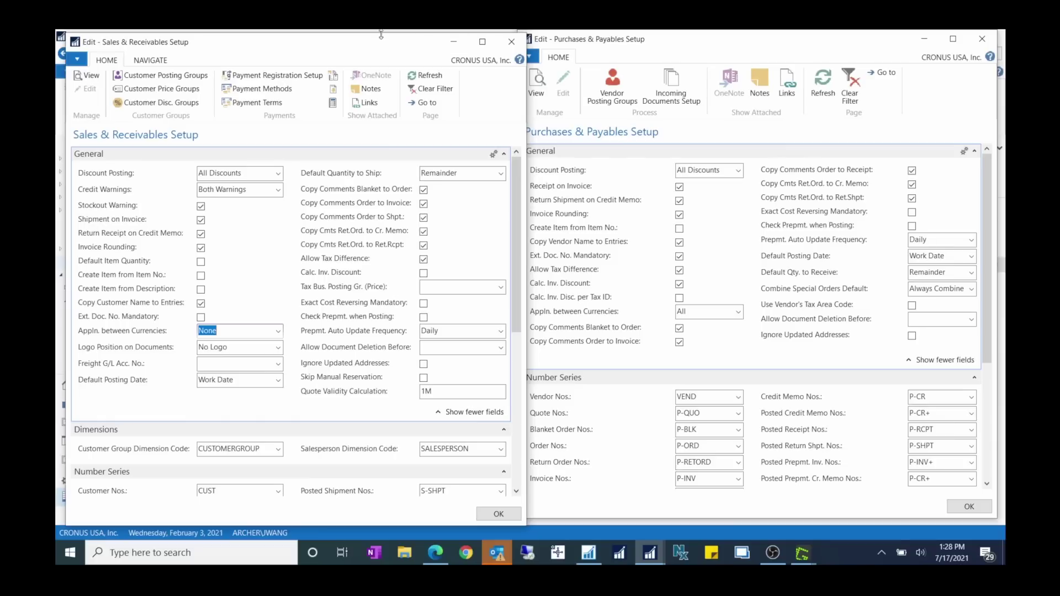
left_click_drag(382, 44, 377, 41)
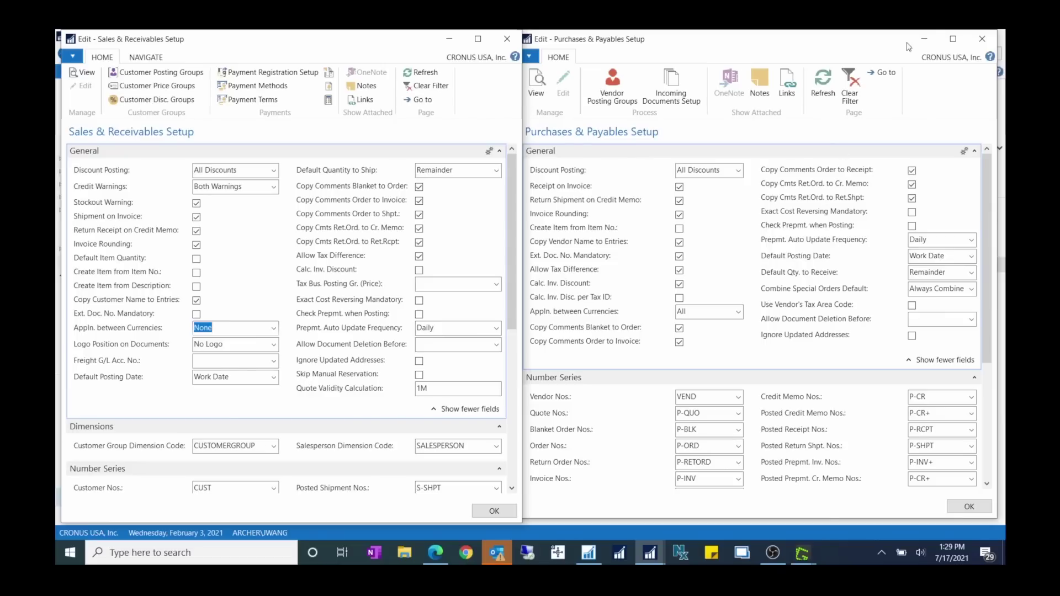
Step: Minimize both setup windows and open the first Cannon Group PLC sales order to examine its Special Order and Purchasing Code columns
left_click(924, 38)
left_click(453, 38)
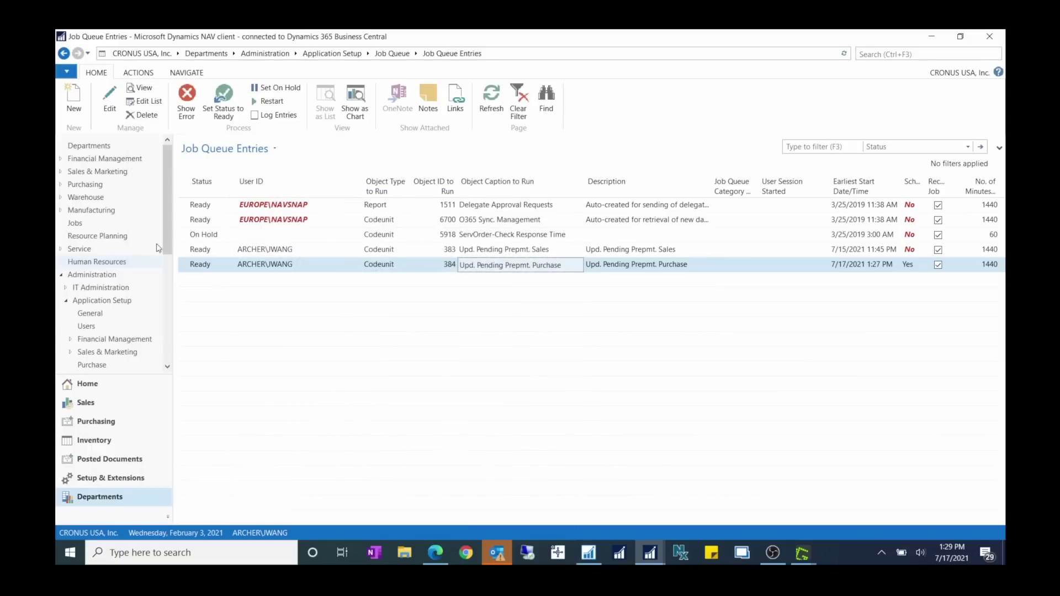
left_click(105, 402)
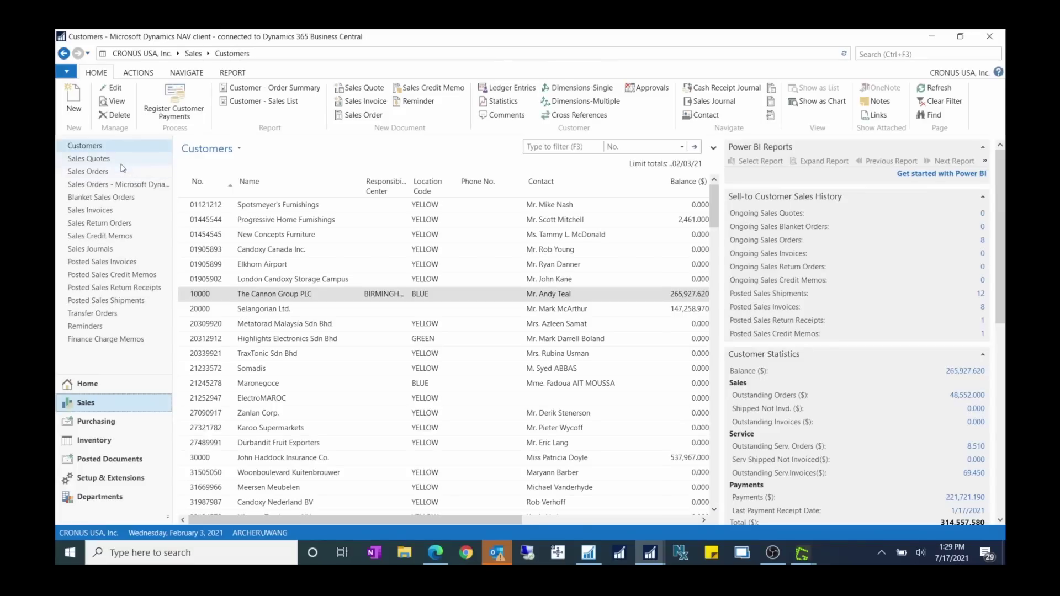
left_click(131, 170)
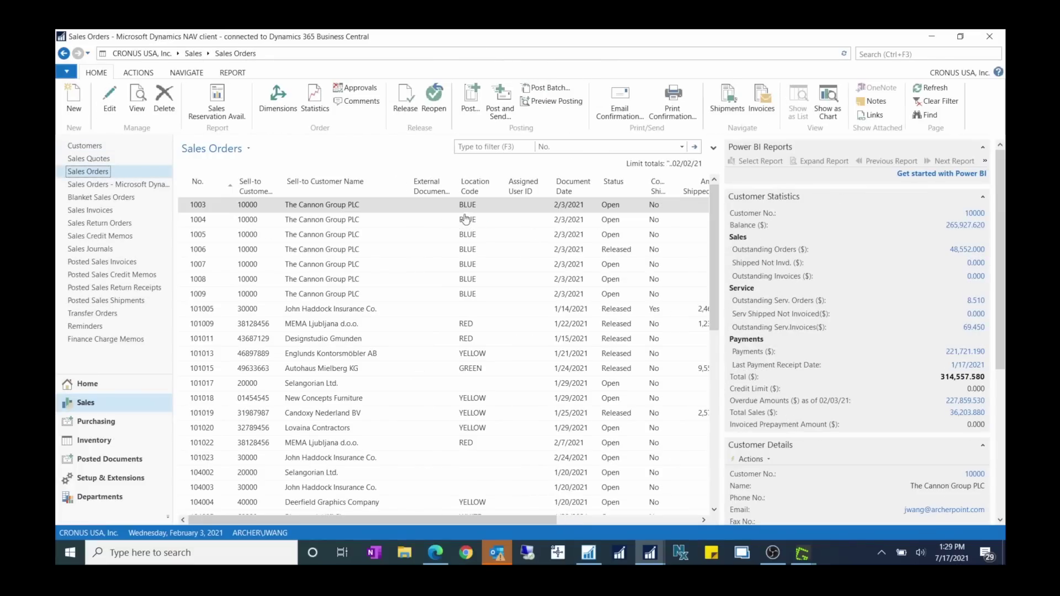
double_click(197, 205)
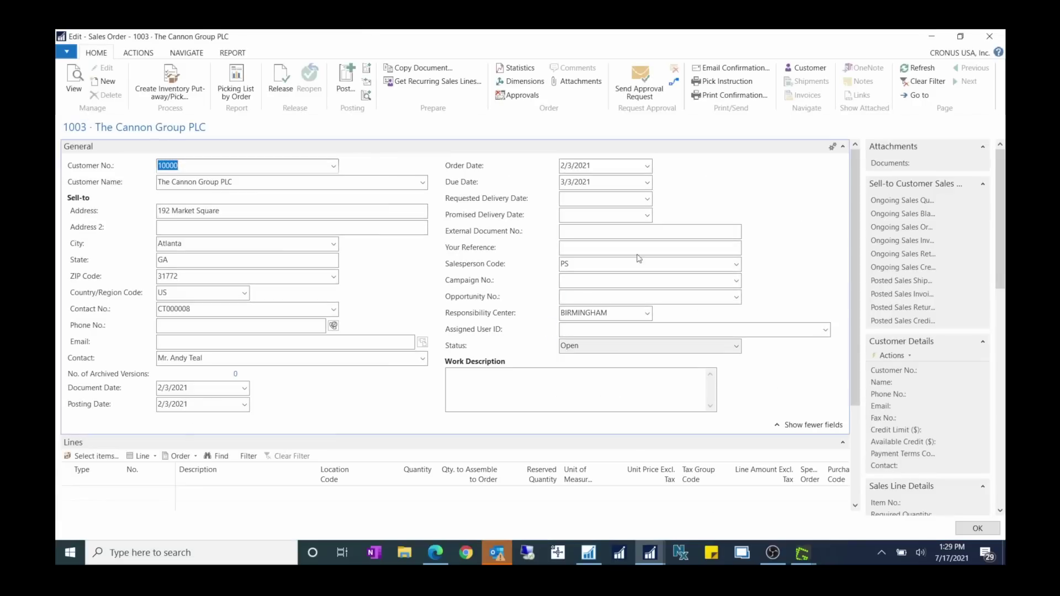
scroll(553, 386, "down", 1)
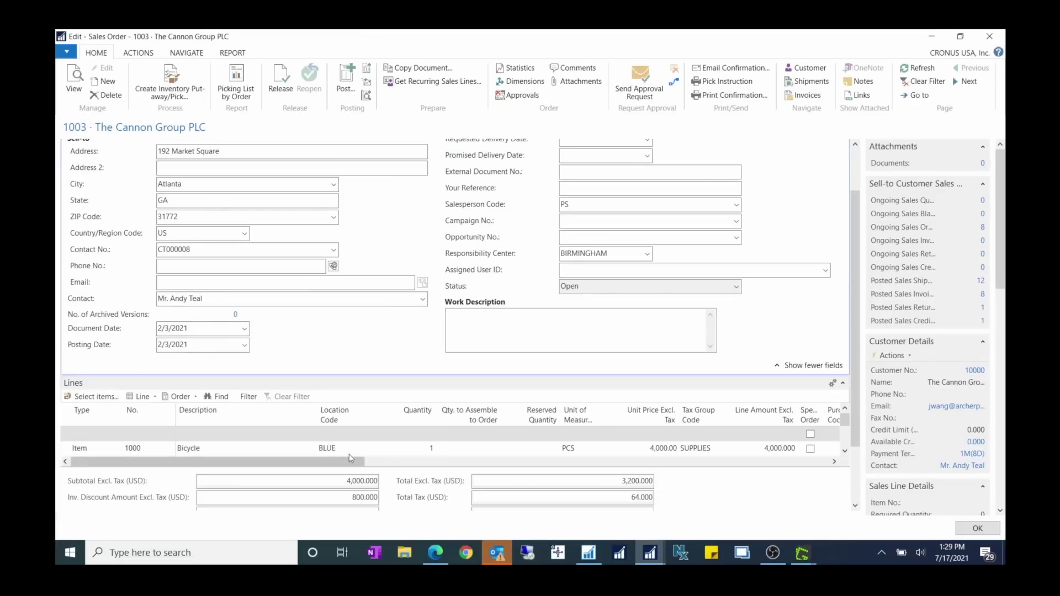
left_click_drag(334, 461, 443, 474)
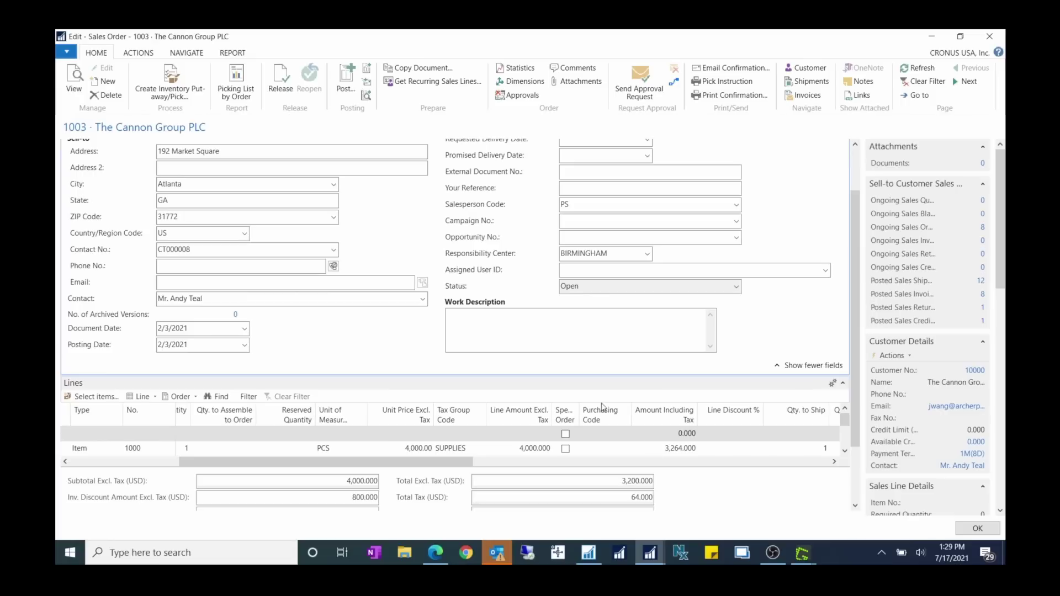
Step: Two sales orders ahead, choose SPEC ORDER from the Purchasing Code List for the Bicycle line and fit the Special Order column's width
left_click(962, 85)
left_click(962, 86)
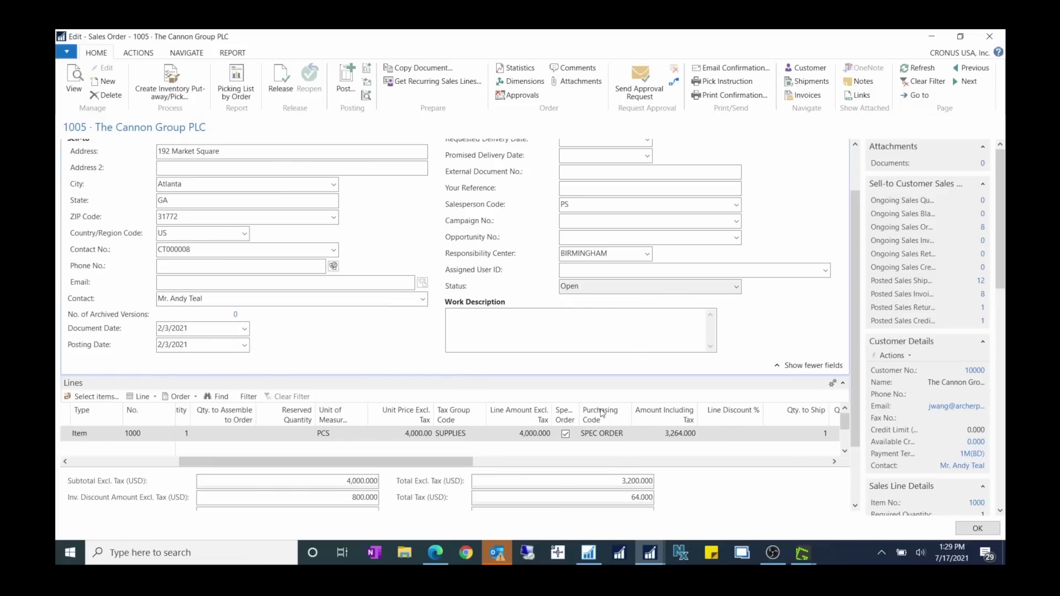
left_click(627, 434)
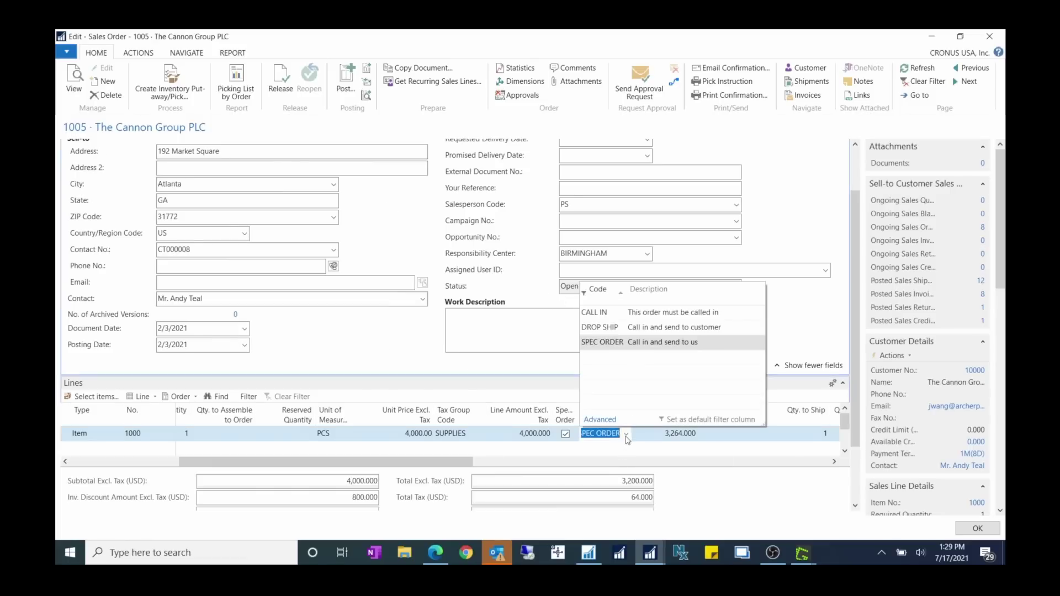
left_click(600, 419)
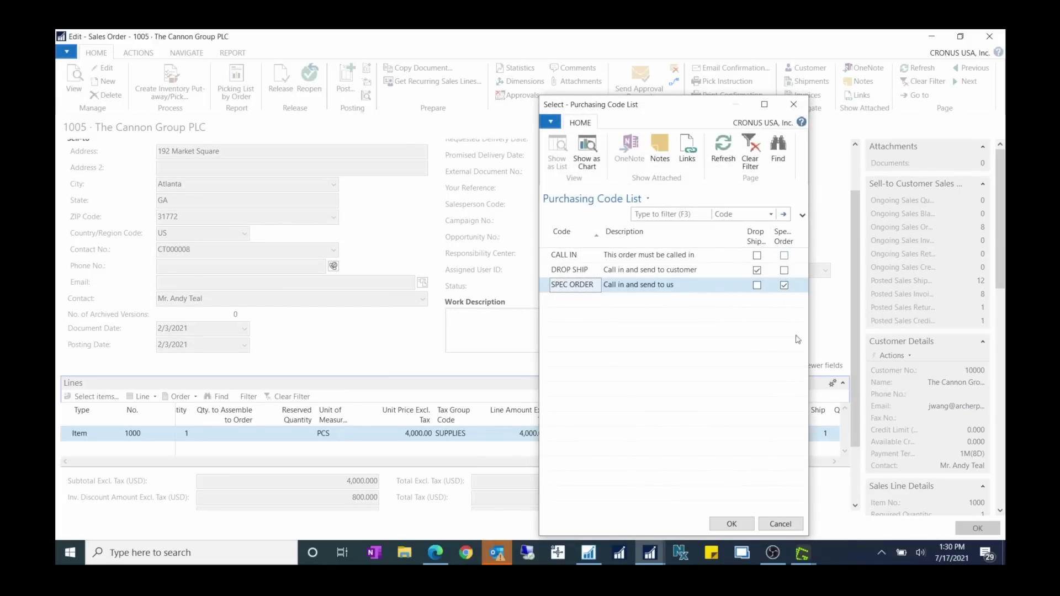
left_click(734, 524)
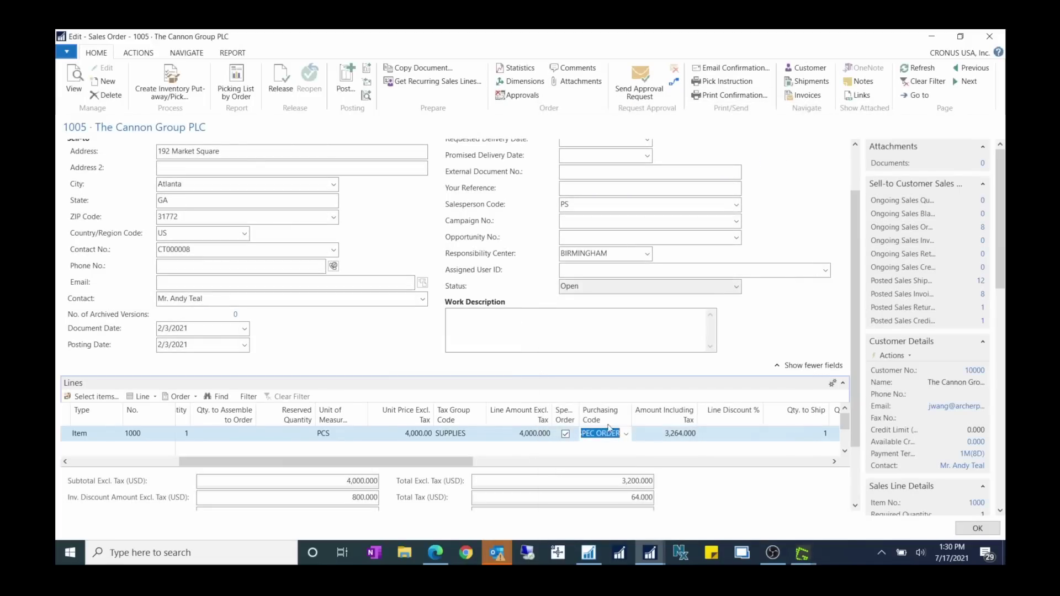
double_click(577, 412)
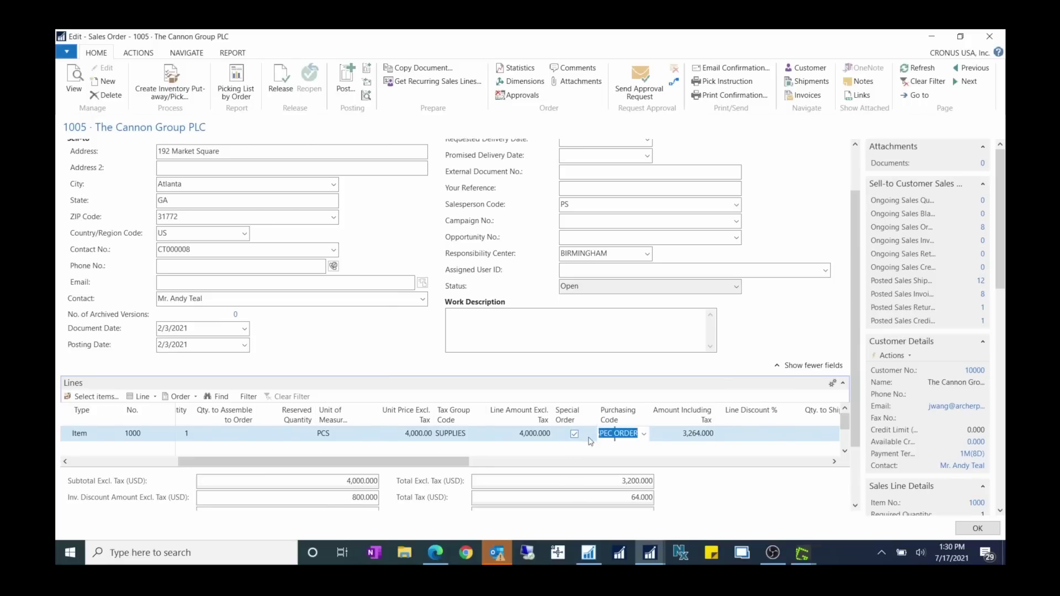
left_click_drag(323, 462, 212, 461)
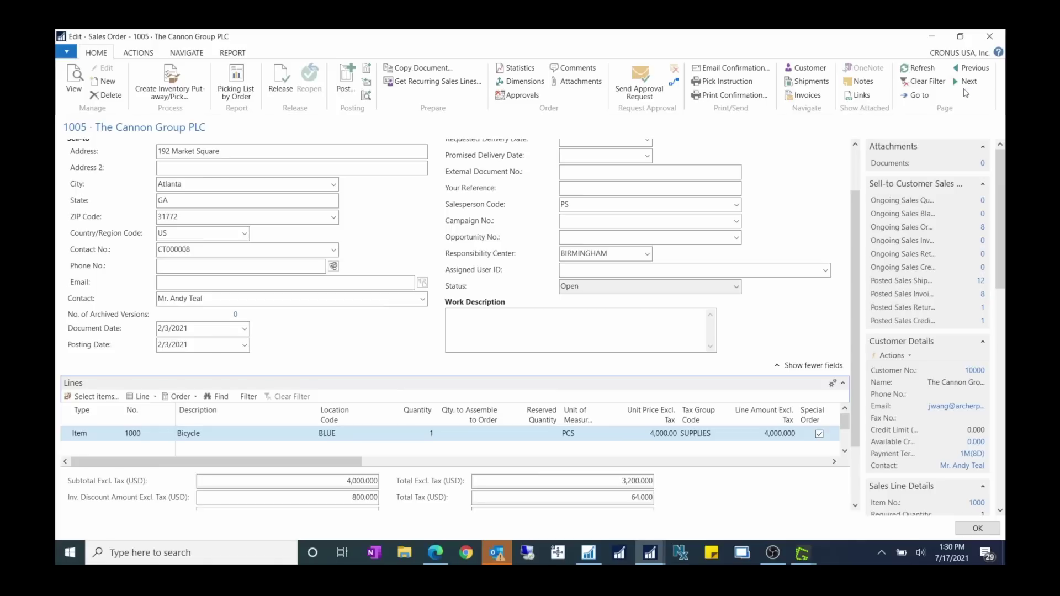
Step: Examine the Special Order and Purchasing Code settings on the following sales order's Bicycle line, and close the order
left_click(914, 98)
left_click(264, 139)
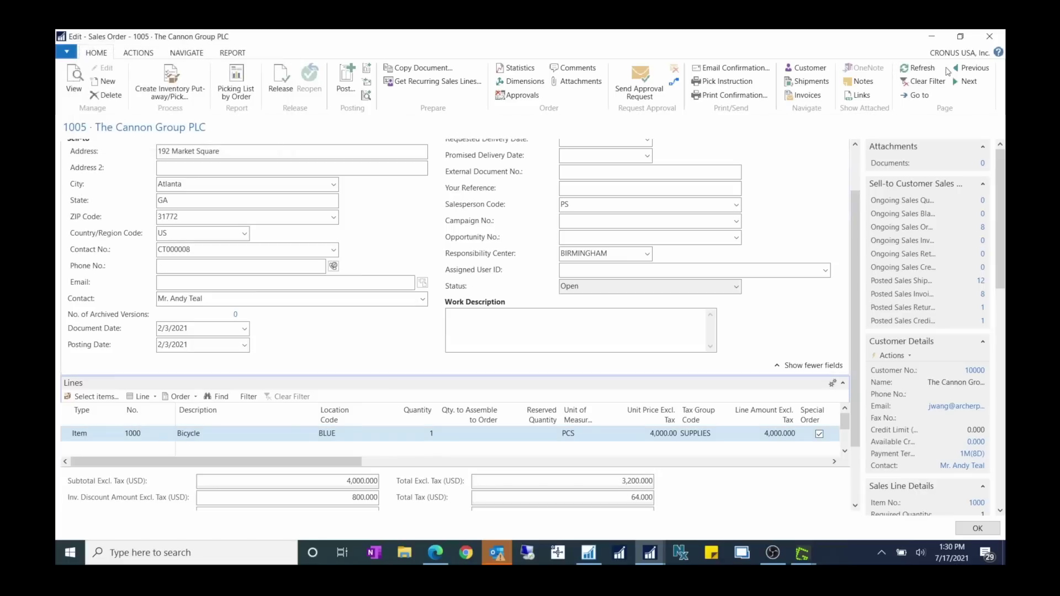
left_click(969, 81)
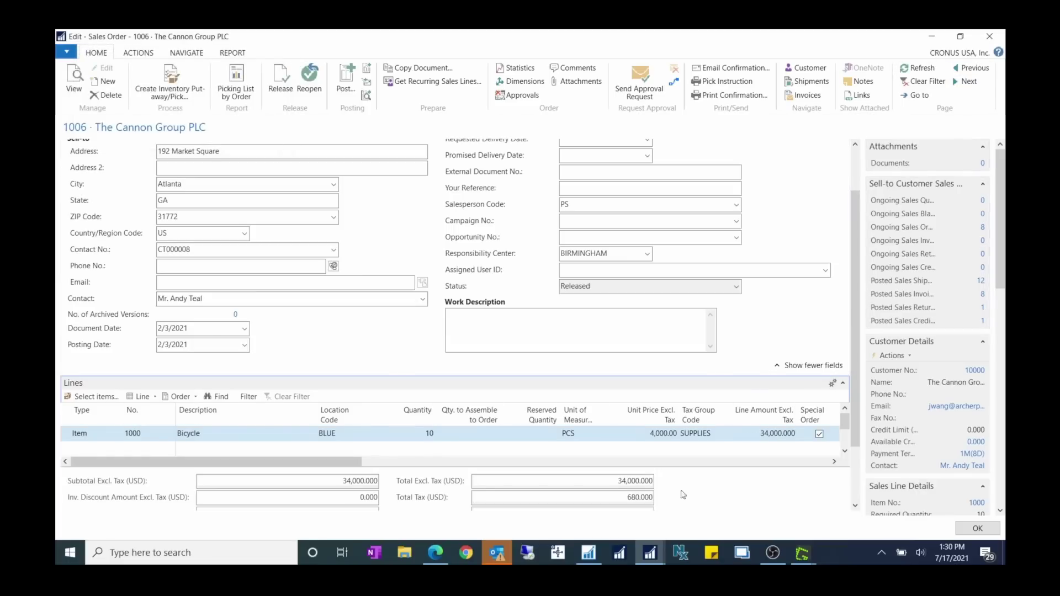
left_click_drag(349, 461, 400, 468)
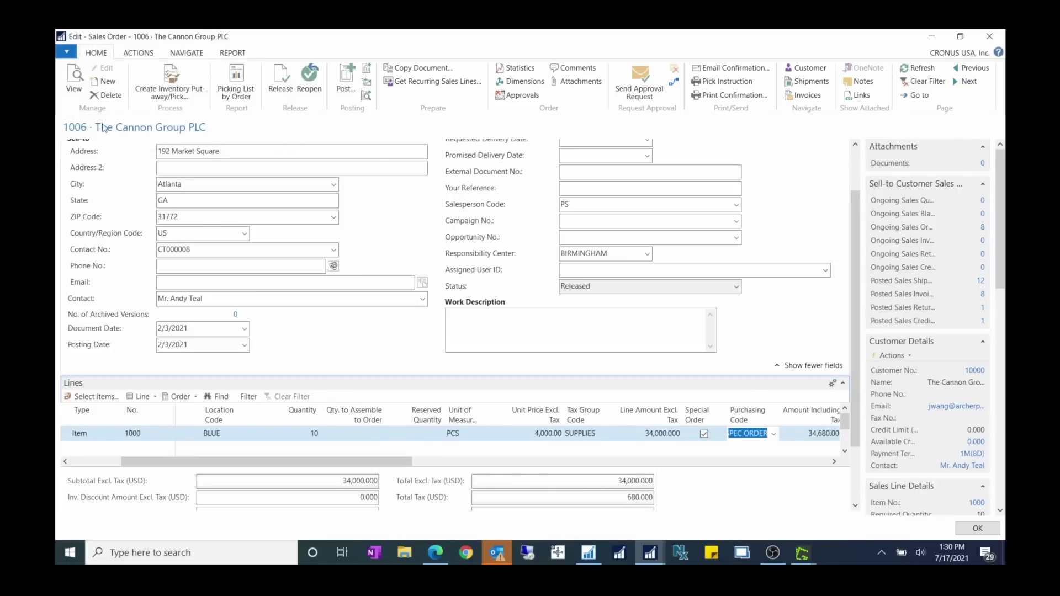
left_click_drag(397, 461, 466, 463)
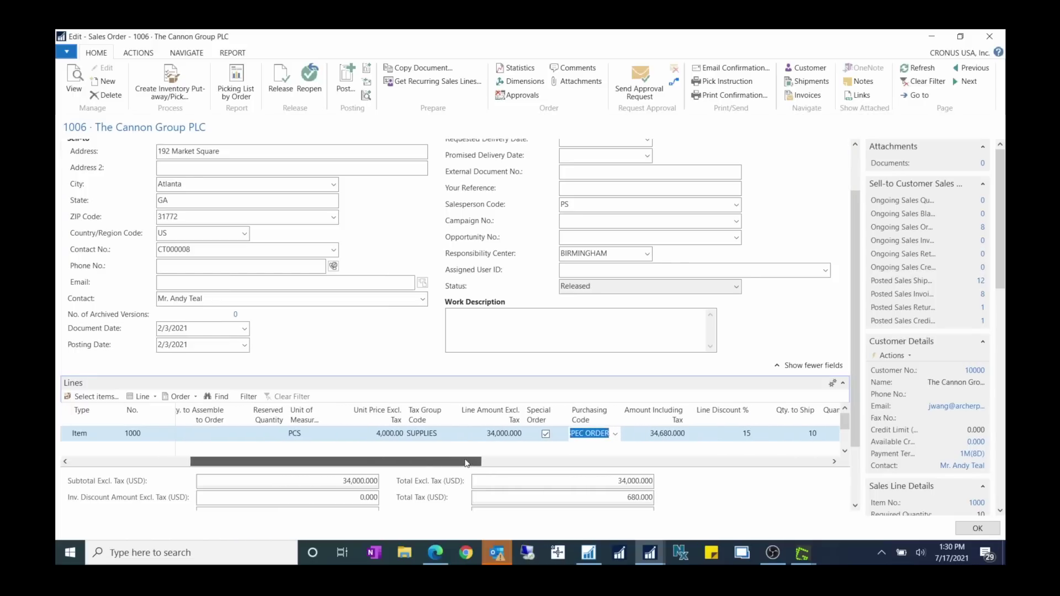
left_click(545, 433)
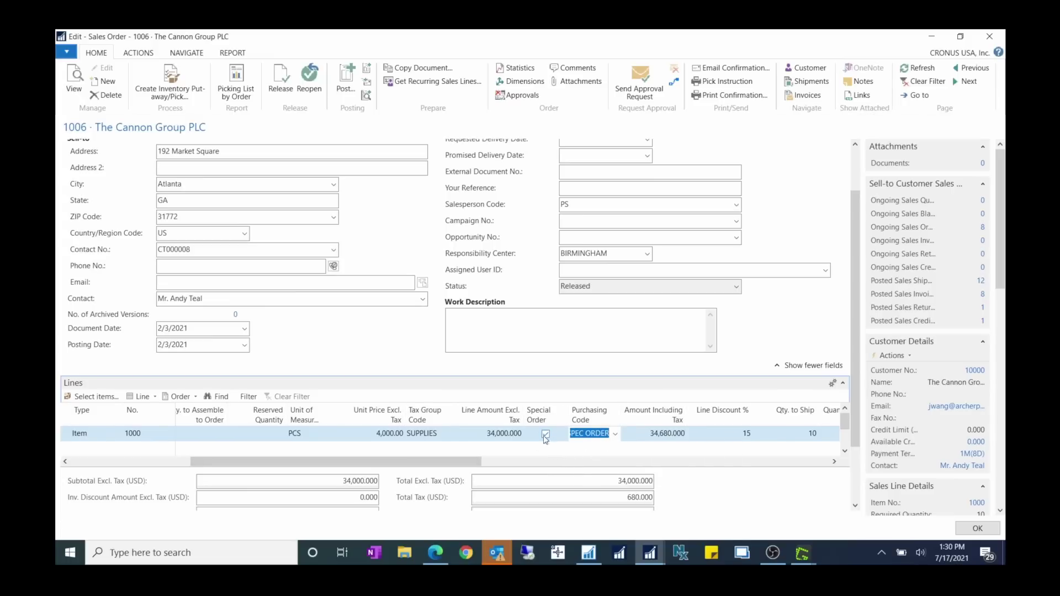
left_click(968, 526)
Step: Return to Purchases & Payables Setup and review the Combine Special Orders Default options, leaving Always Combine selected
mouse_move(650, 554)
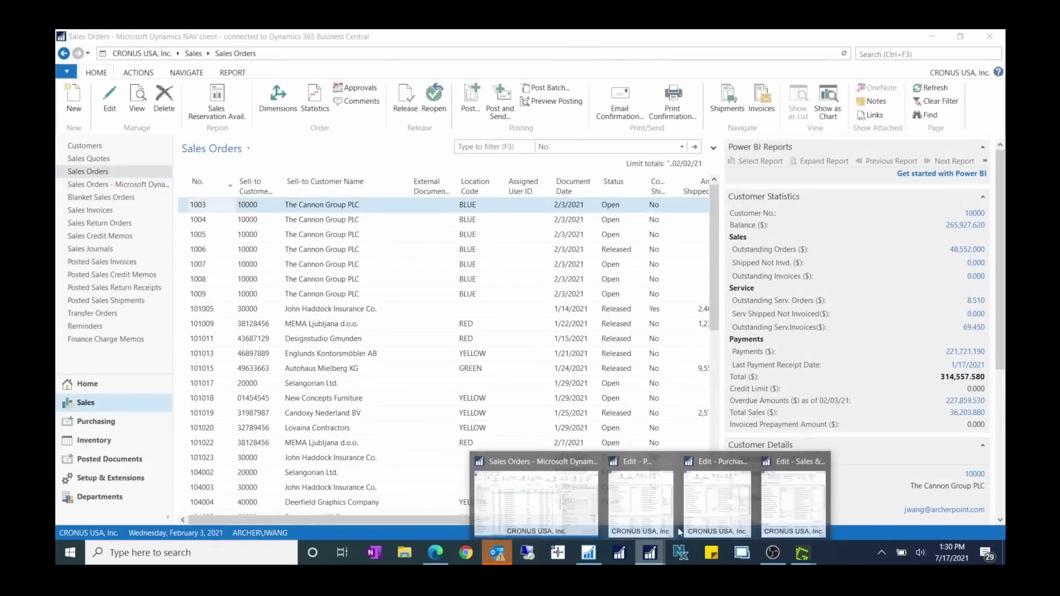
left_click(716, 497)
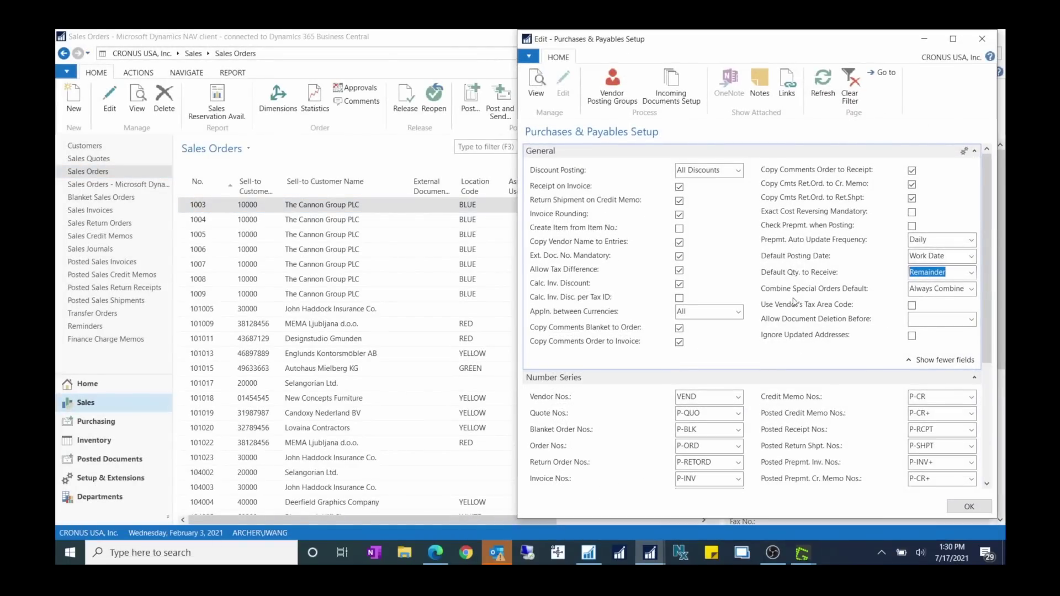
left_click(955, 289)
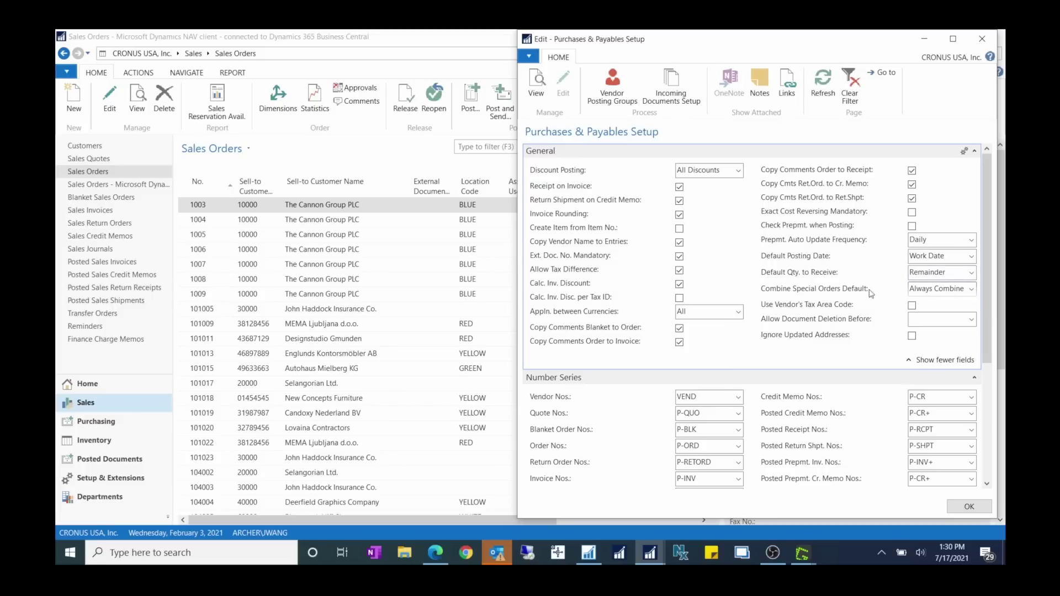
left_click(970, 289)
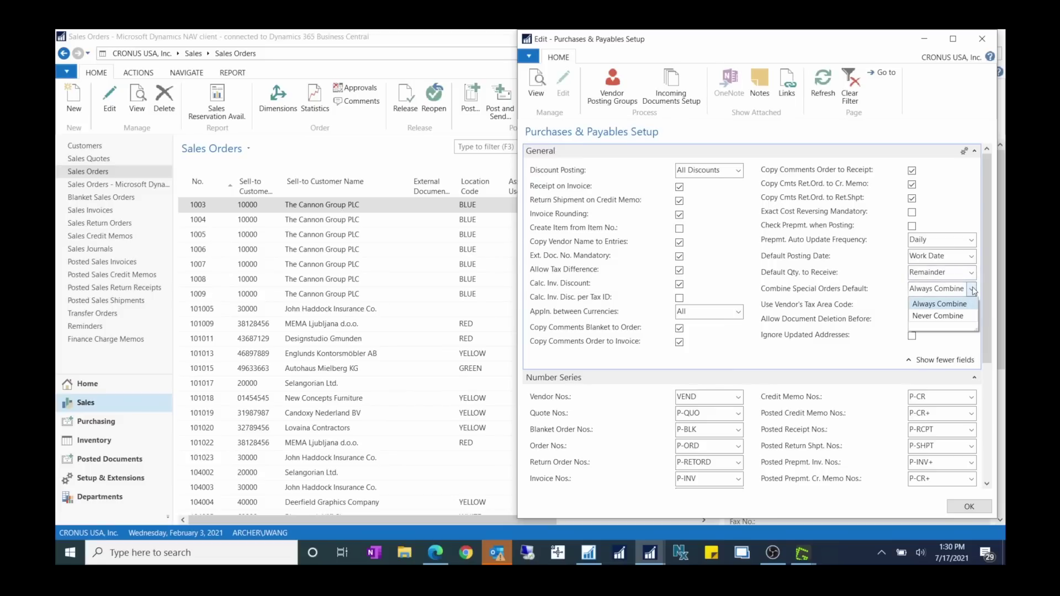
left_click(848, 300)
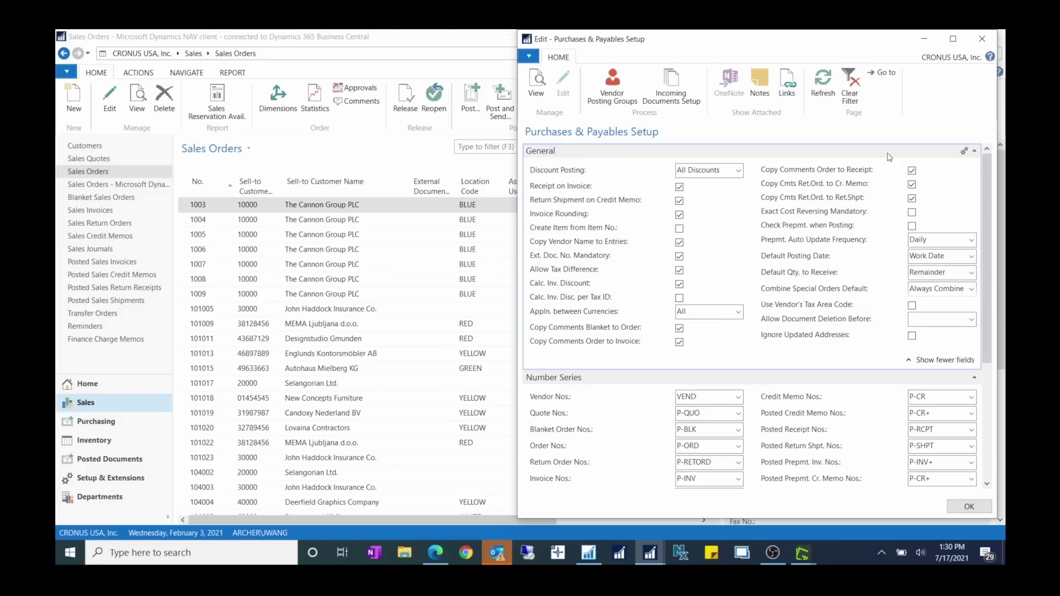
Step: Minimize Purchases & Payables Setup, search for "requisition work", and open Requisition Worksheets
left_click(923, 39)
left_click(902, 54)
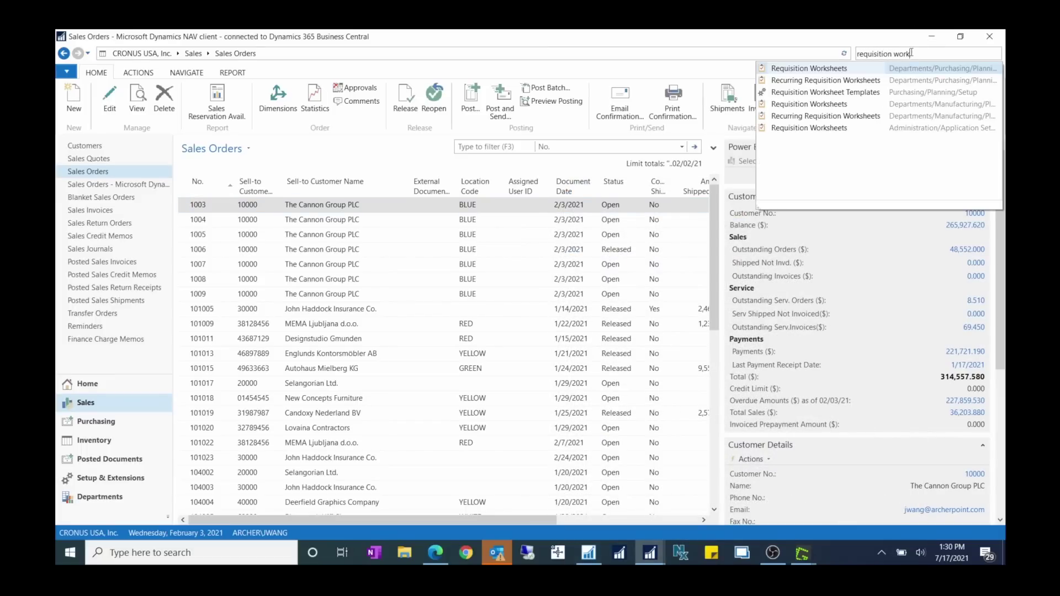
left_click(837, 65)
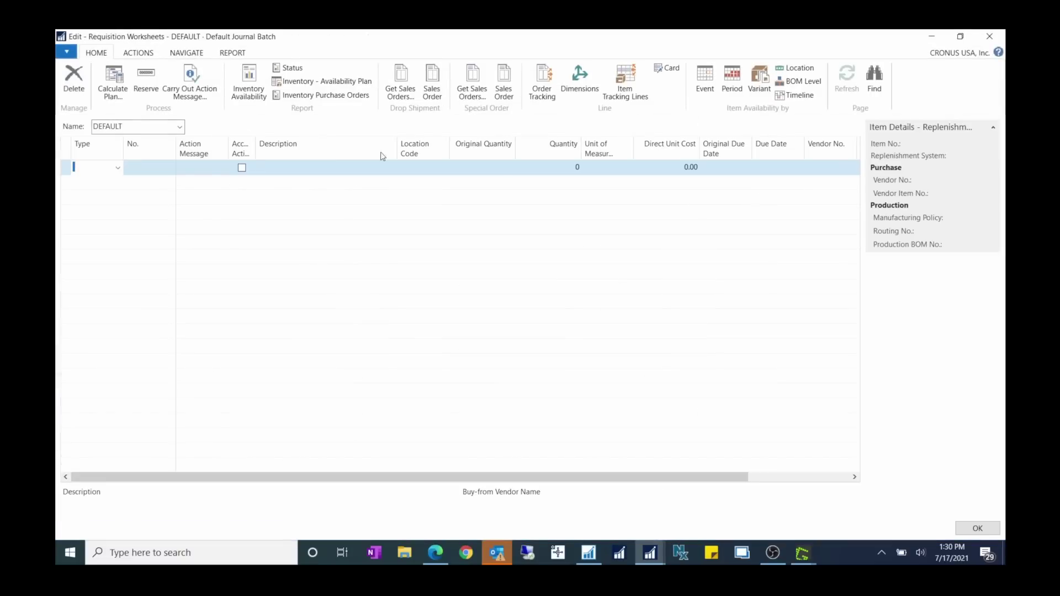
Step: Get the special-order sales orders into the DEFAULT requisition worksheet
left_click(186, 52)
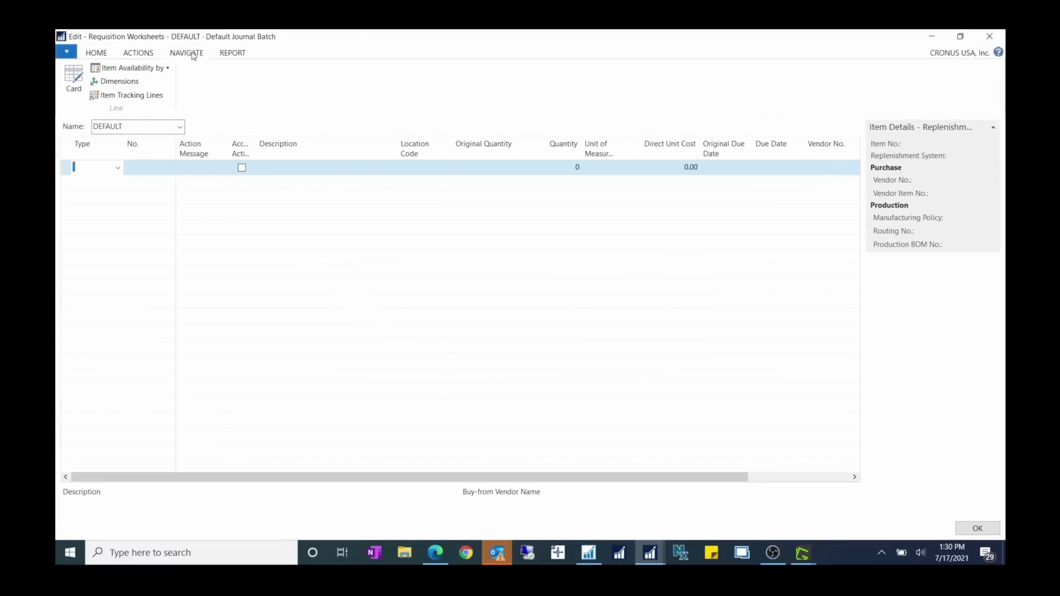
left_click(146, 53)
left_click(200, 68)
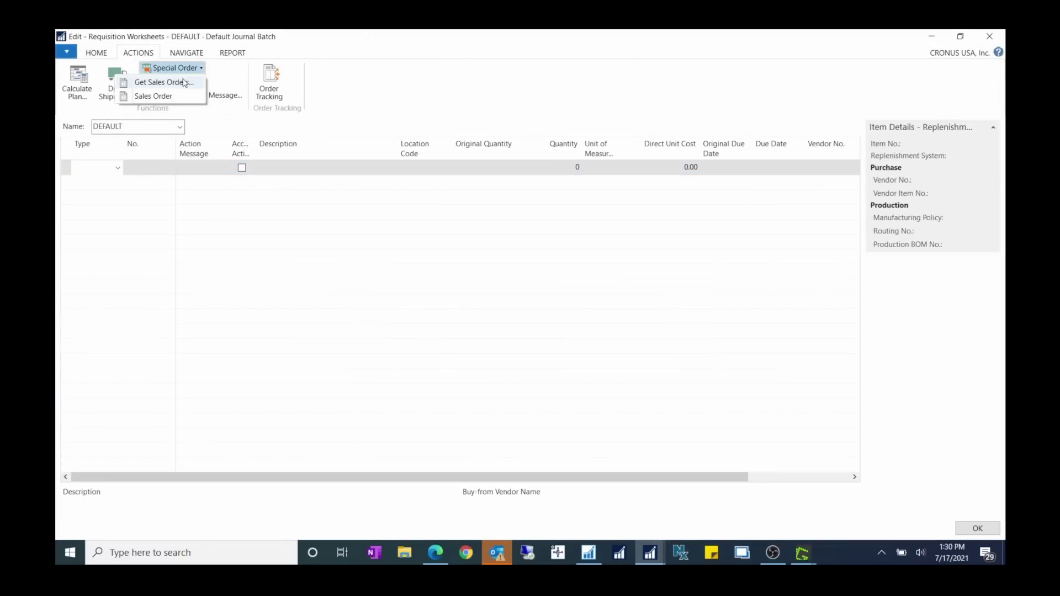
left_click(165, 83)
left_click(301, 327)
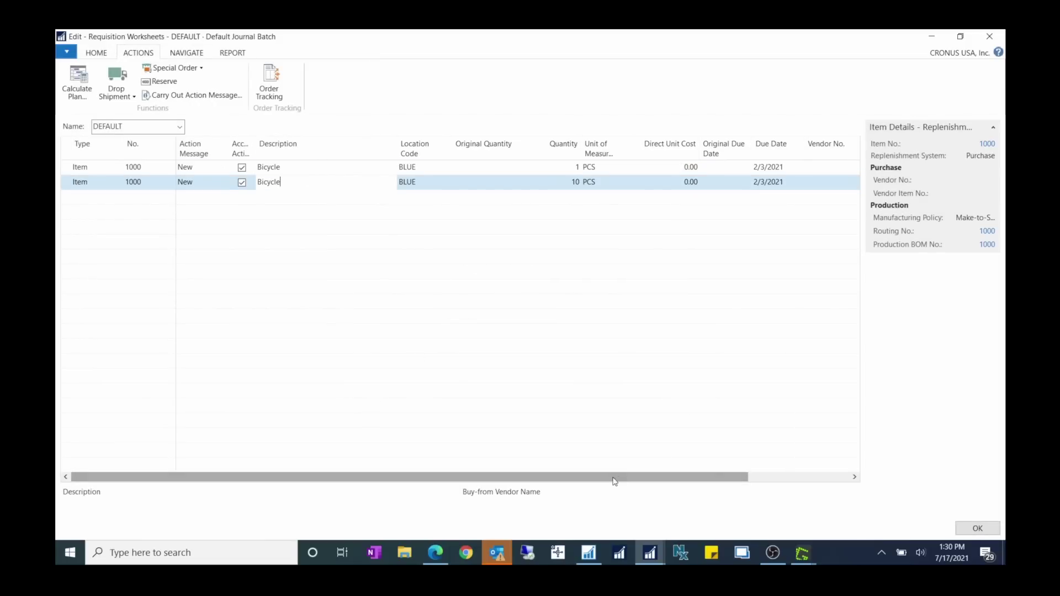
Step: Examine the quantities on the two Bicycle requisition lines and their vendor and replenishment columns
left_click_drag(613, 478, 363, 469)
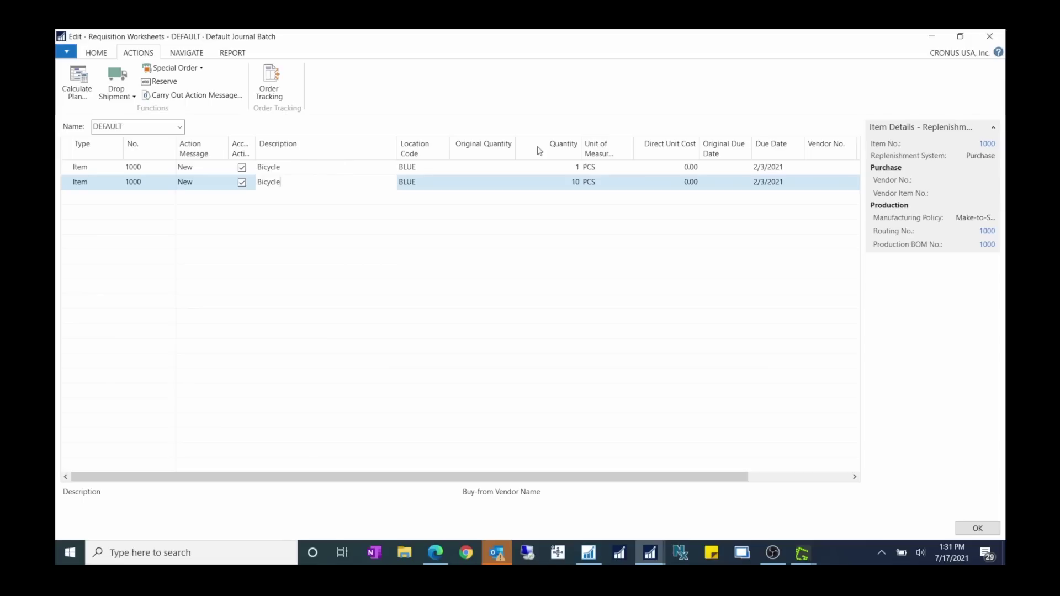
left_click(561, 166)
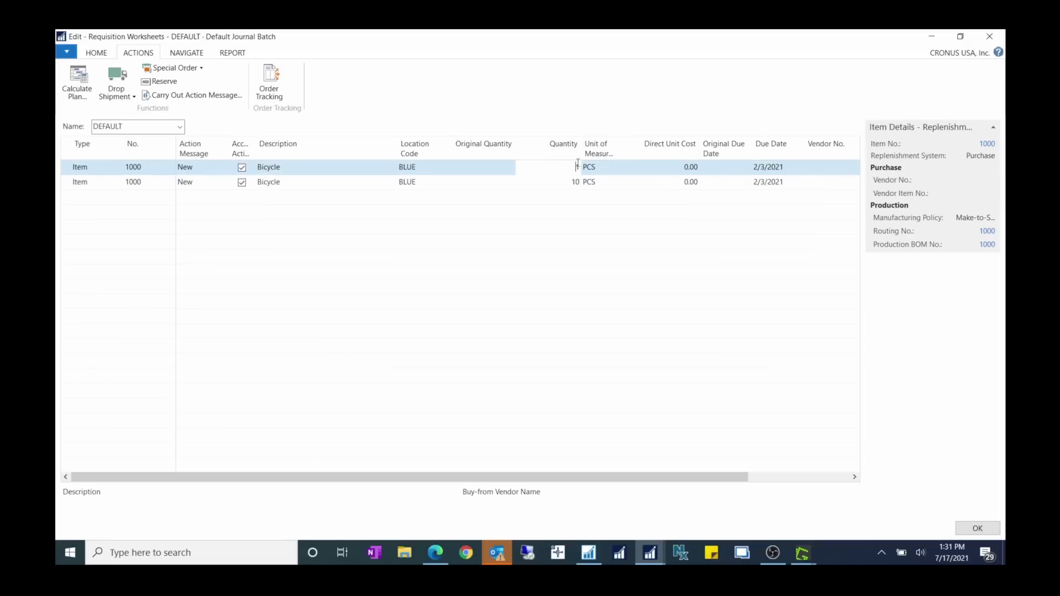
double_click(577, 166)
left_click(558, 182)
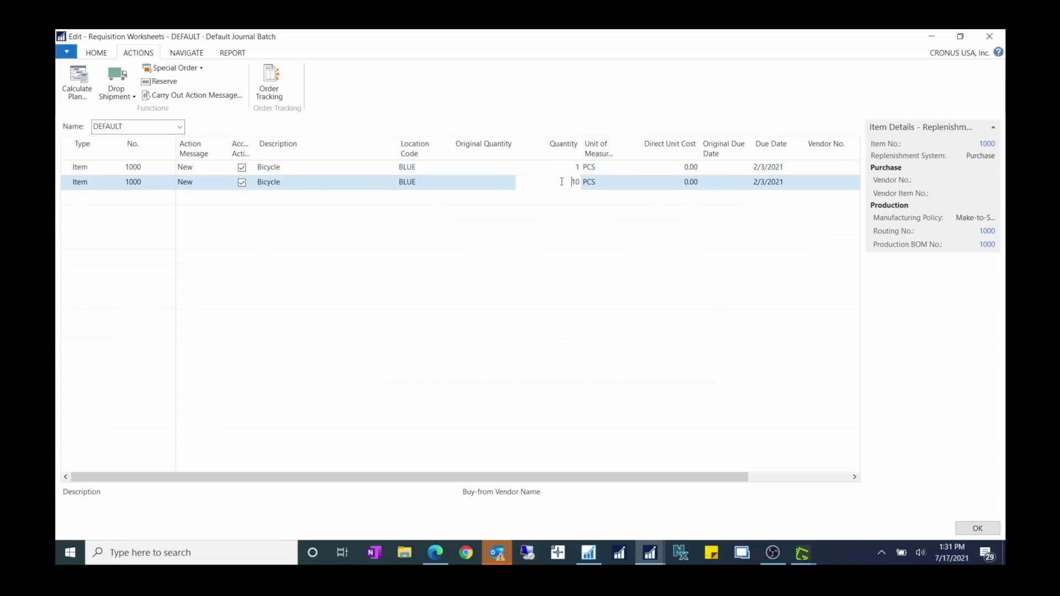
double_click(578, 182)
left_click_drag(697, 476, 812, 480)
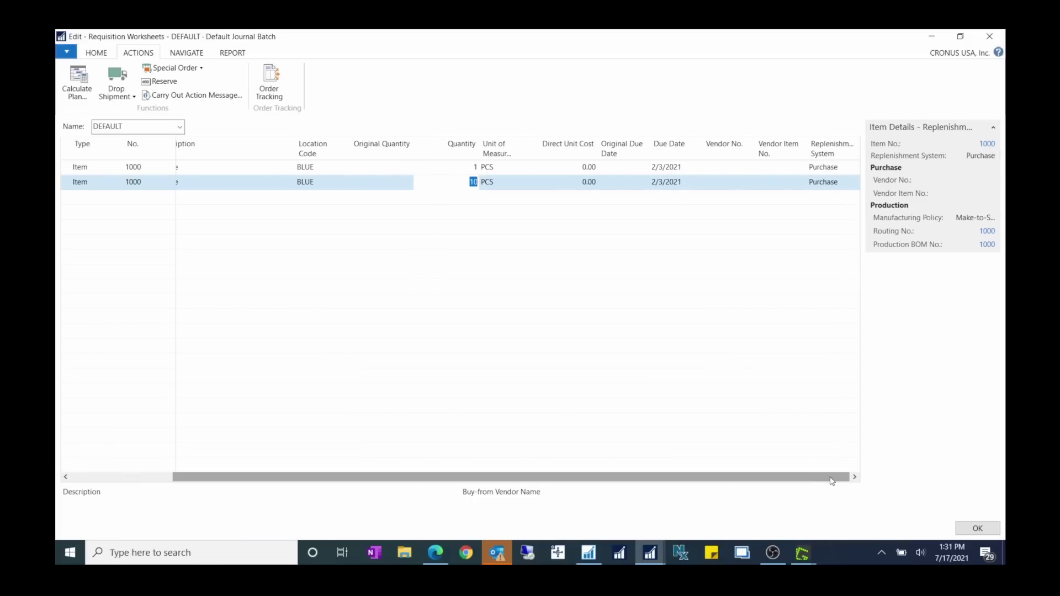
Step: Set the Vendor No. to 10000 on both Bicycle requisition lines
left_click_drag(832, 481, 730, 480)
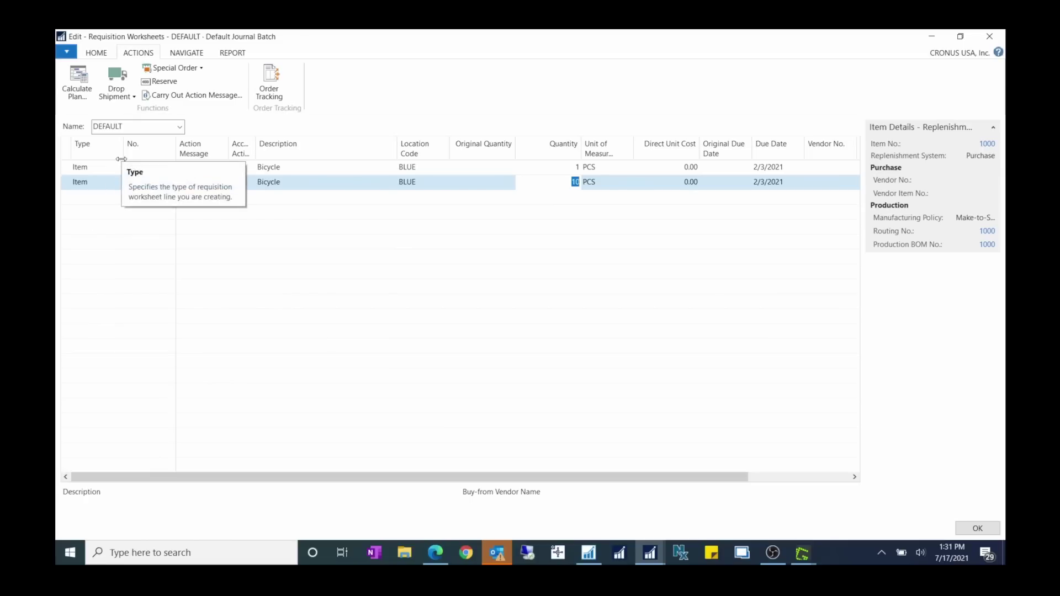
left_click_drag(647, 478, 770, 478)
left_click(722, 165)
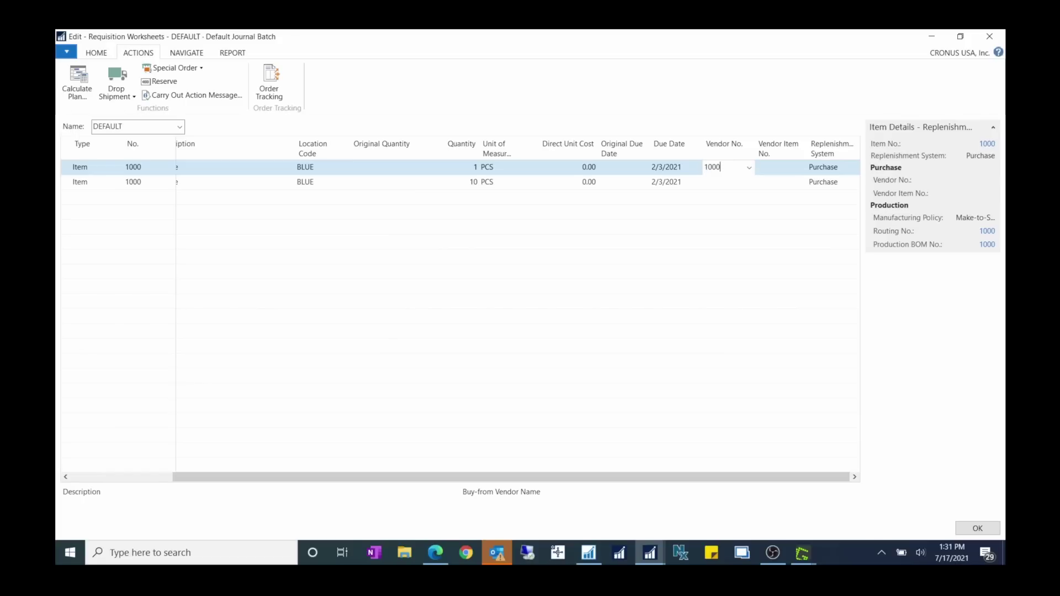
type("1000")
key("Return")
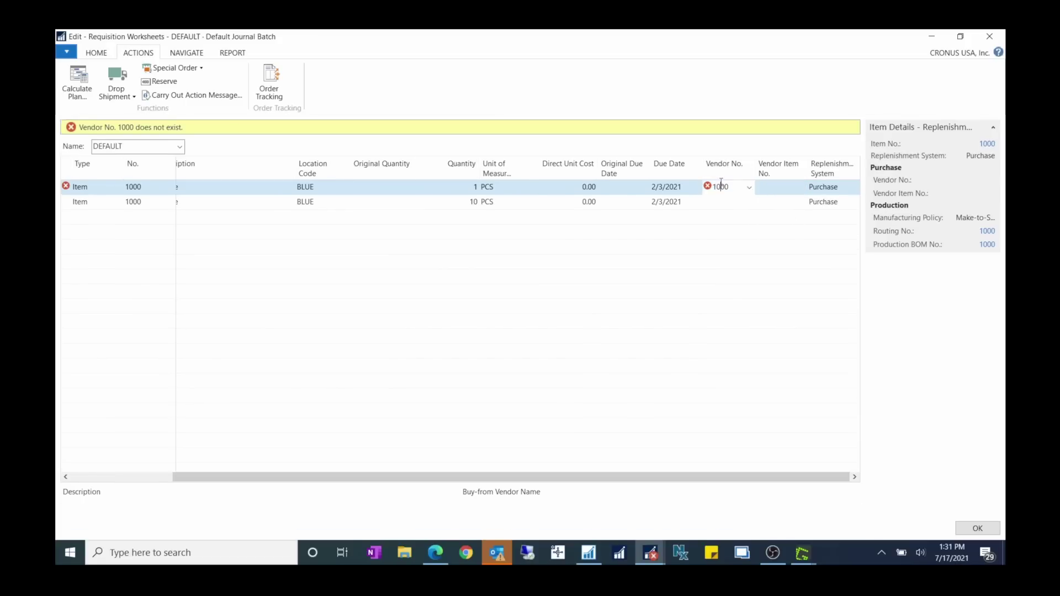
type("0")
key("Return")
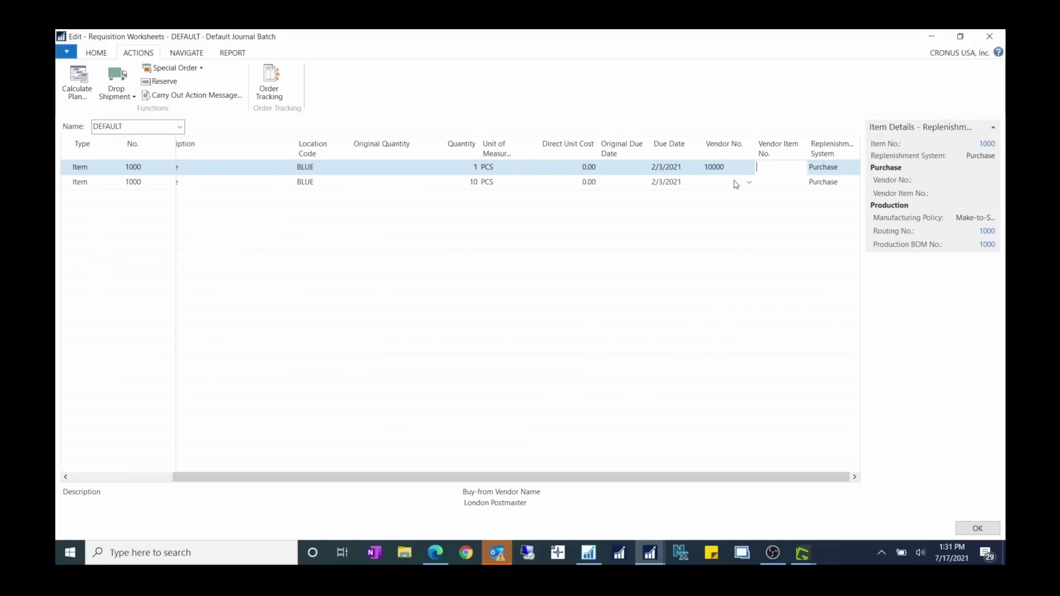
type("10000")
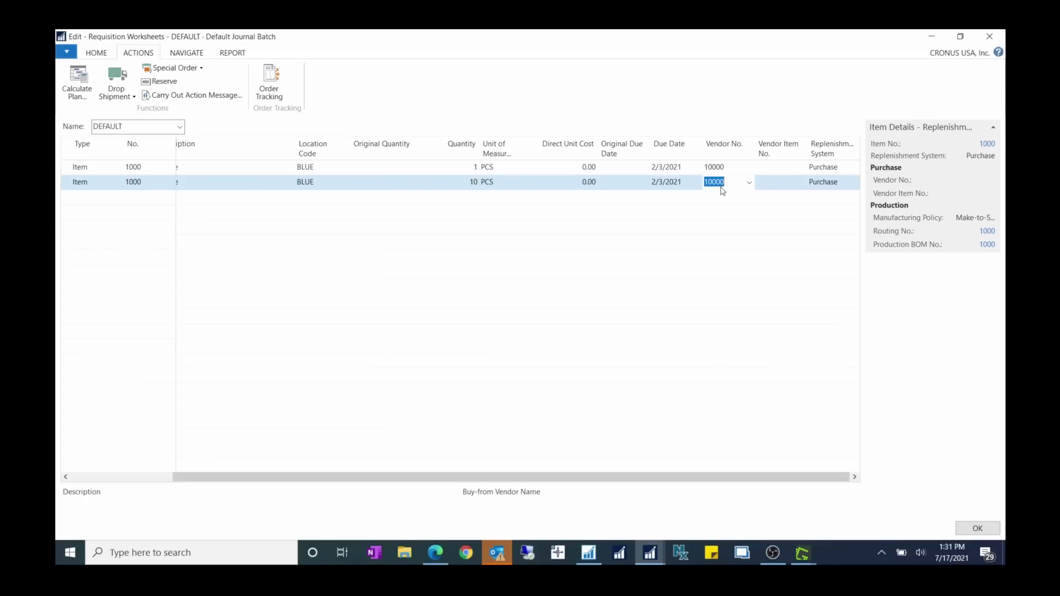
key("Return")
Step: Set the Direct Unit Cost to 2,000.00 on both Bicycle requisition lines
left_click(567, 168)
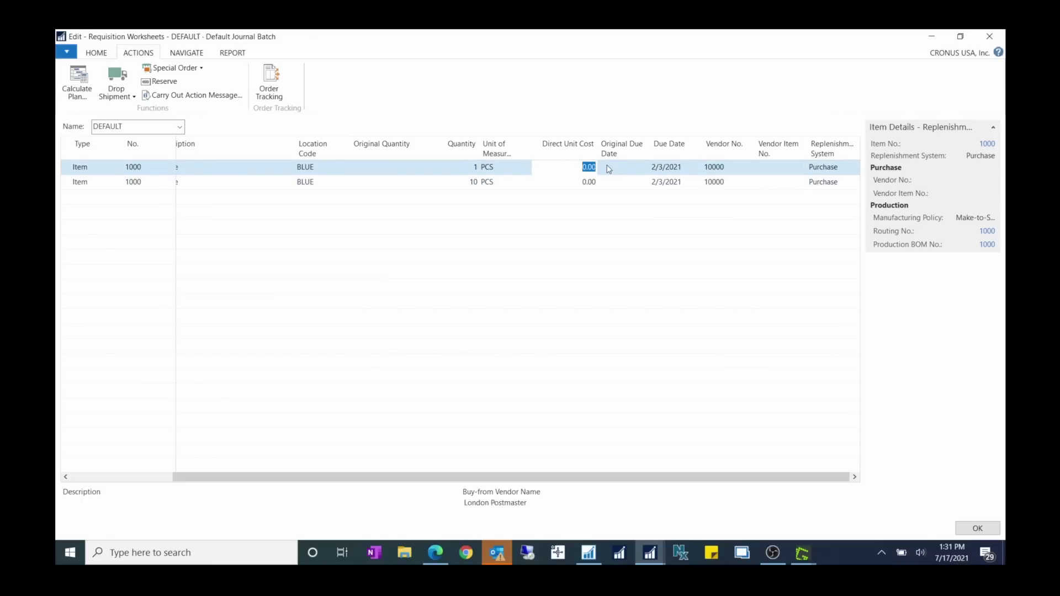
type("1000")
left_click(609, 169)
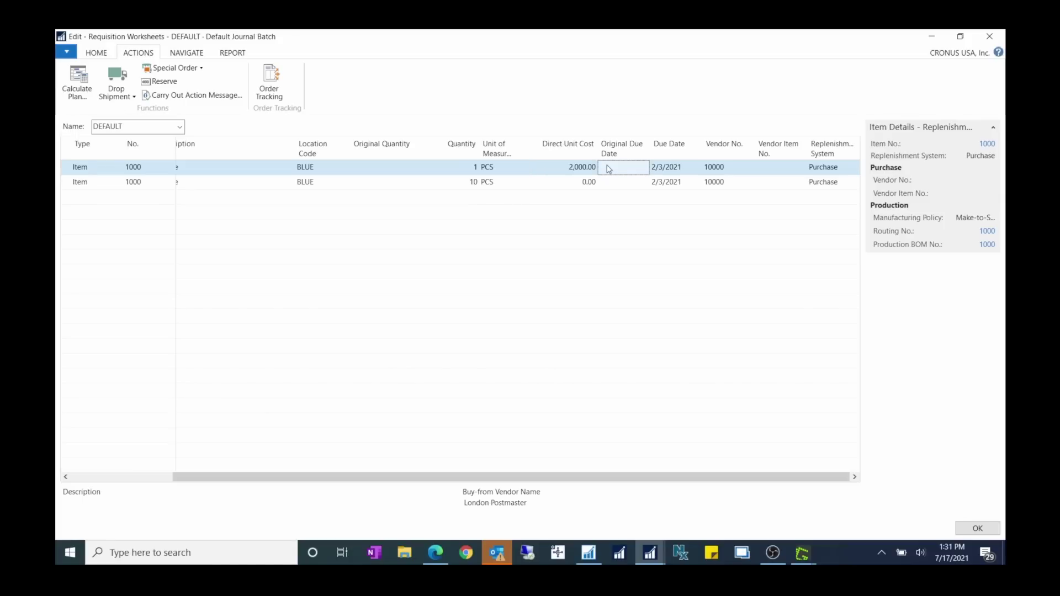
left_click(579, 183)
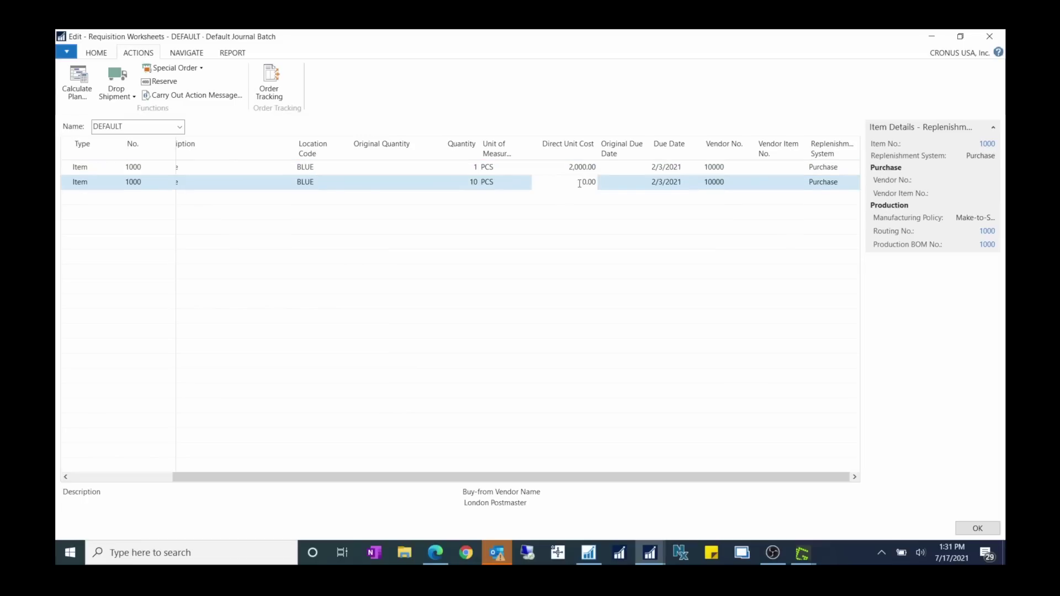
type("2000")
key("Tab")
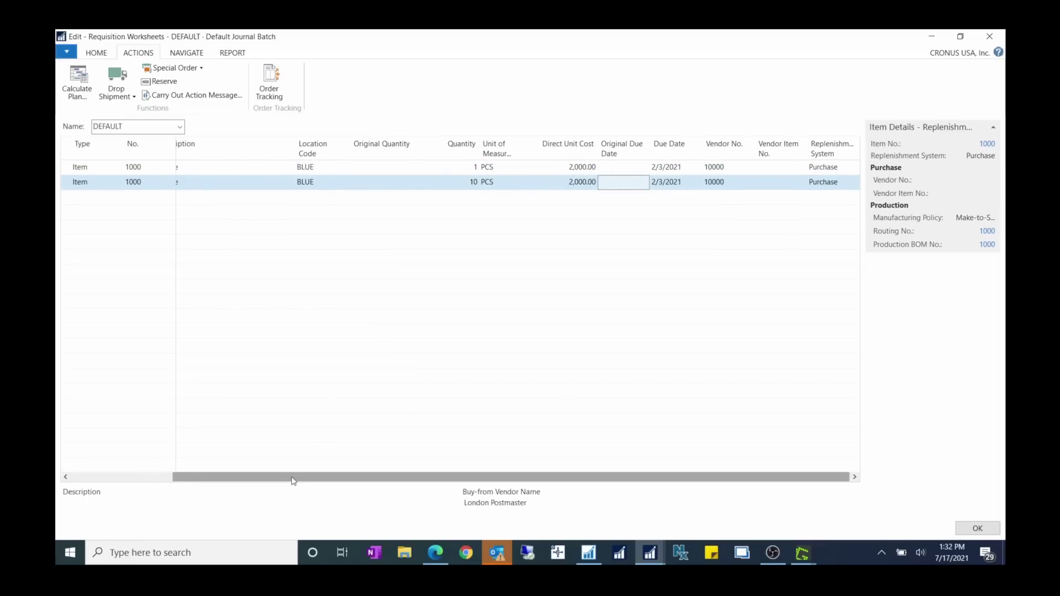
Step: Widen the Accept Action Message column to show its full heading, and carry out the action messages for the two Bicycle lines
left_click_drag(293, 481, 164, 478)
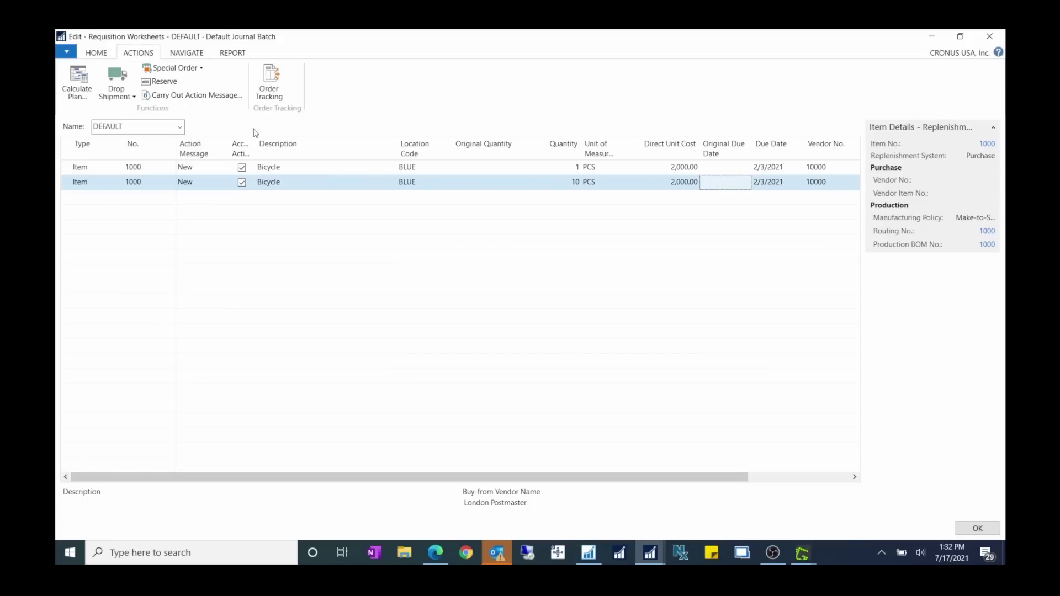
left_click(98, 53)
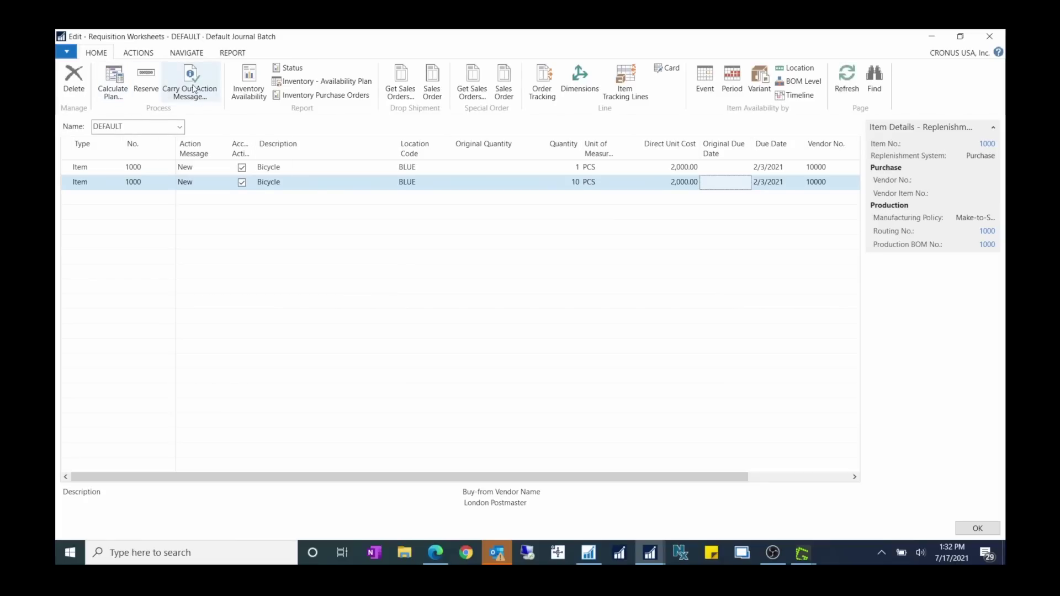
left_click_drag(366, 155, 354, 155)
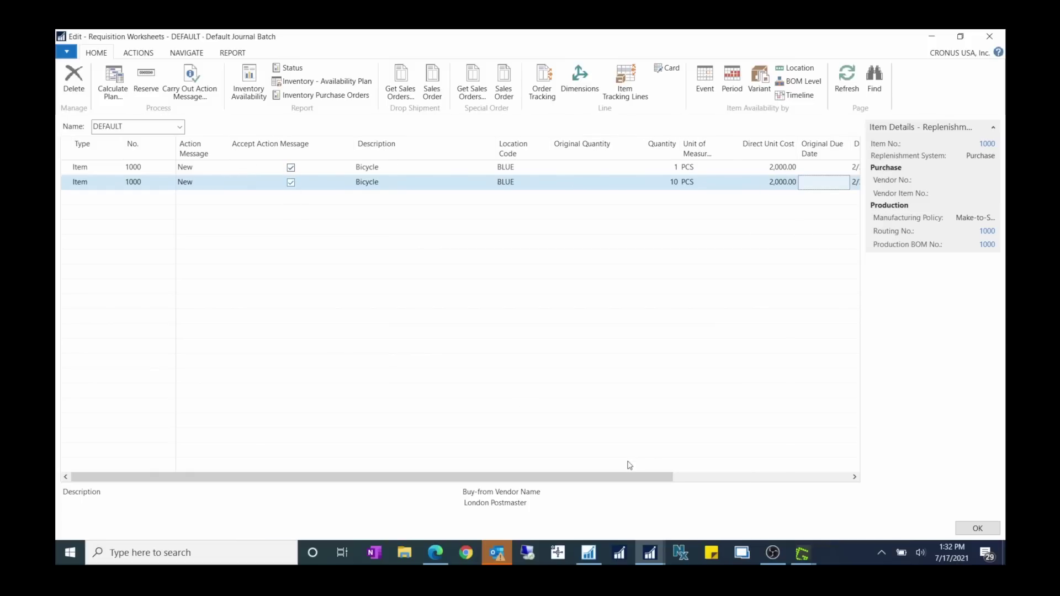
left_click_drag(629, 476, 798, 473)
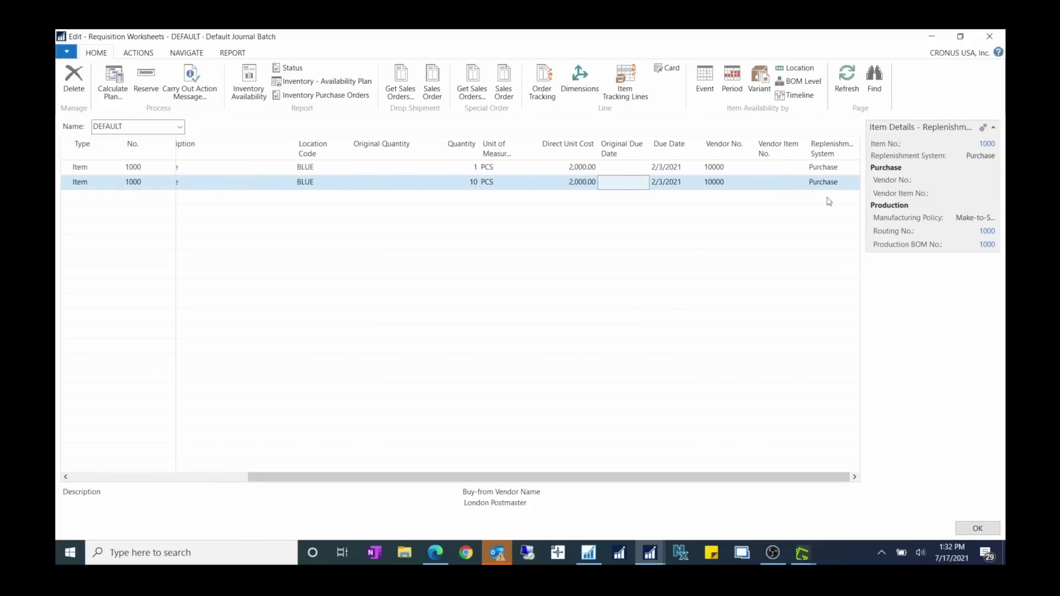
left_click_drag(379, 476, 200, 471)
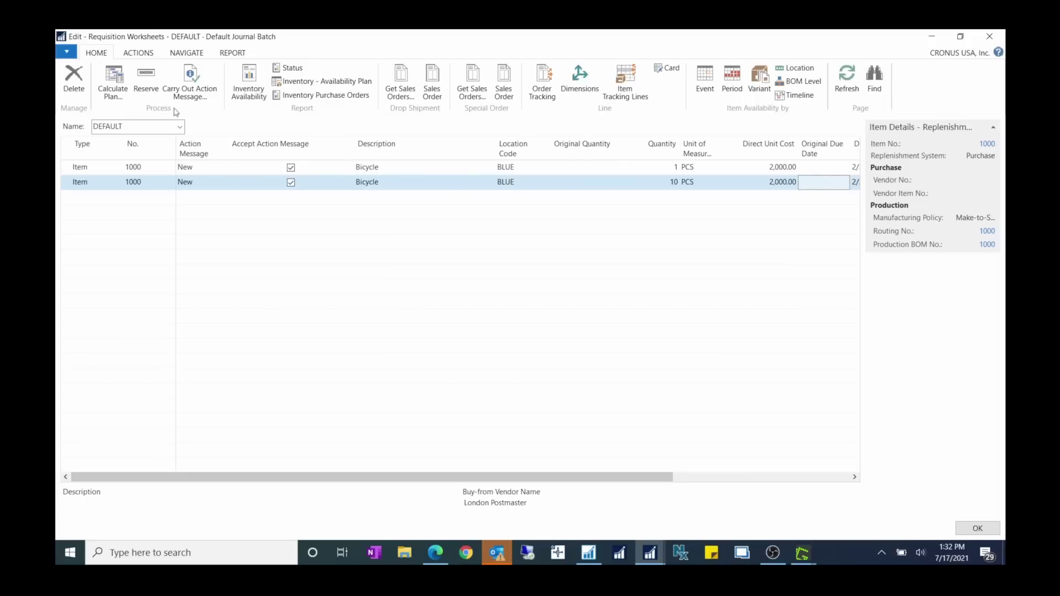
left_click(189, 83)
left_click(113, 193)
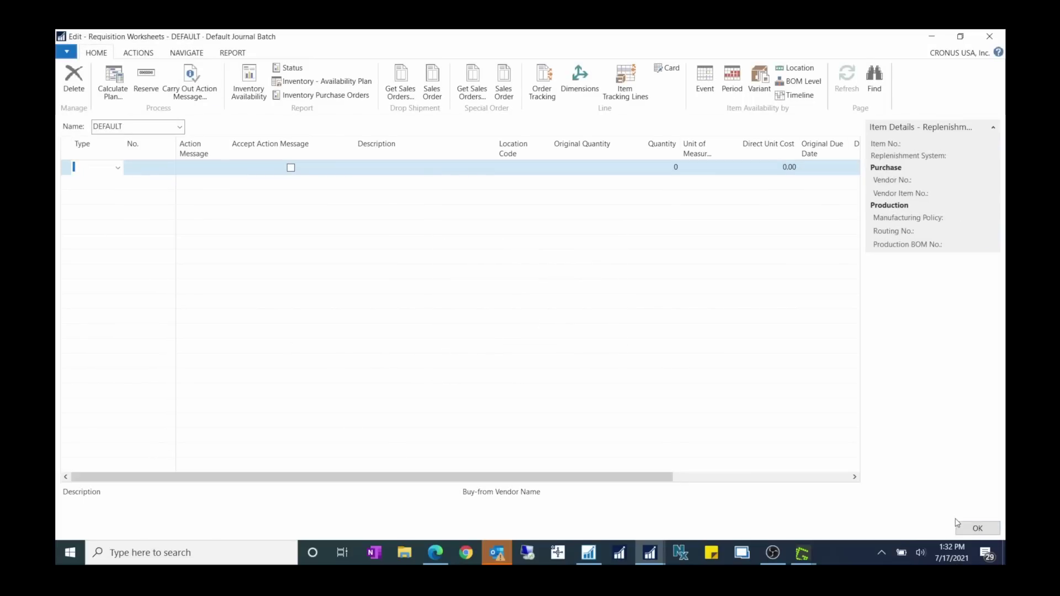
Step: Close the requisition worksheet and open the Purchase Orders list
left_click(977, 528)
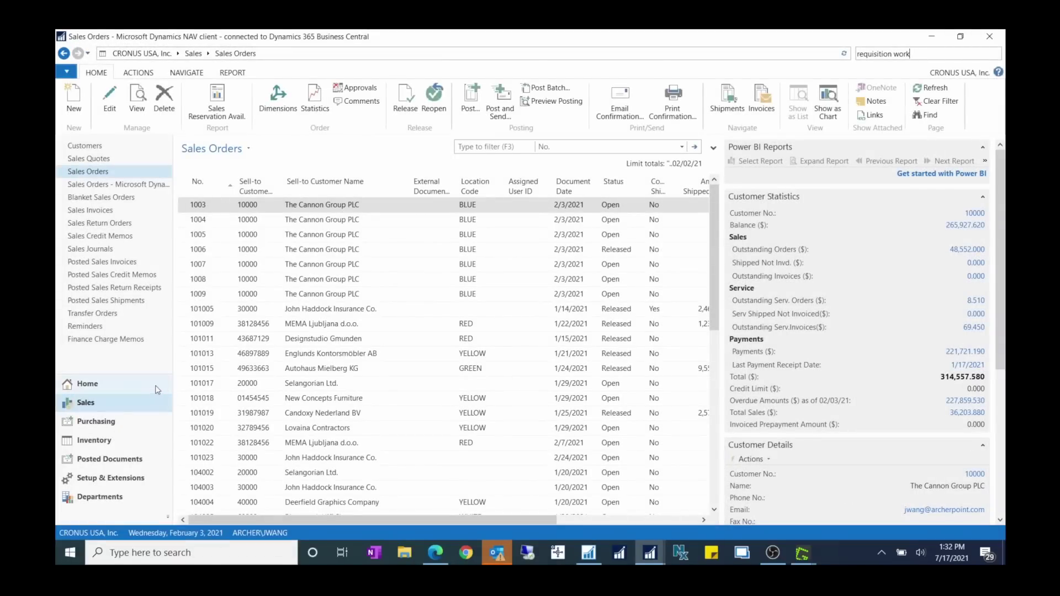
left_click(928, 55)
type("purchase orders")
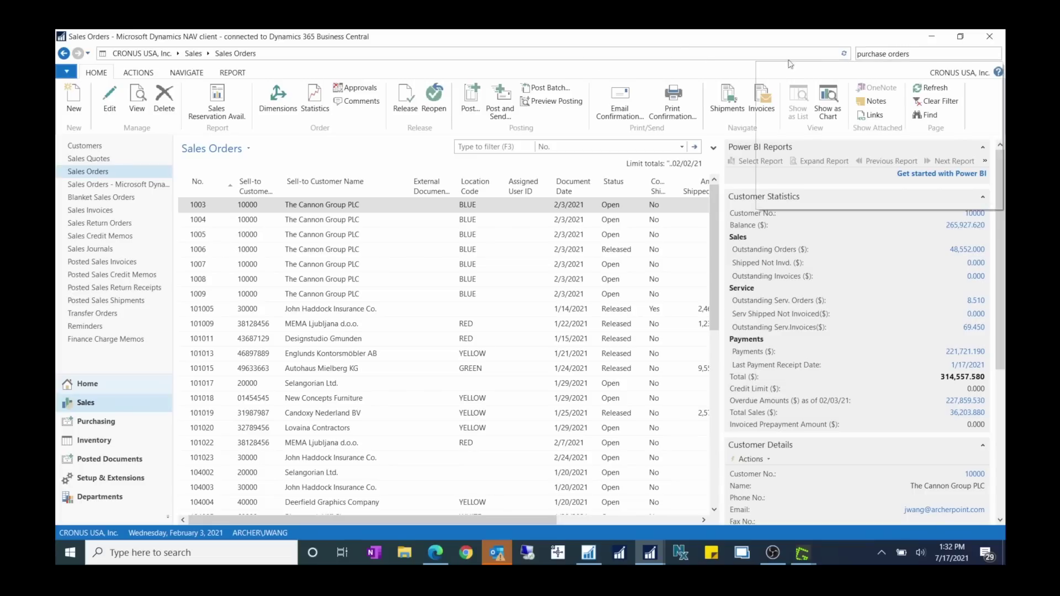
key("Return")
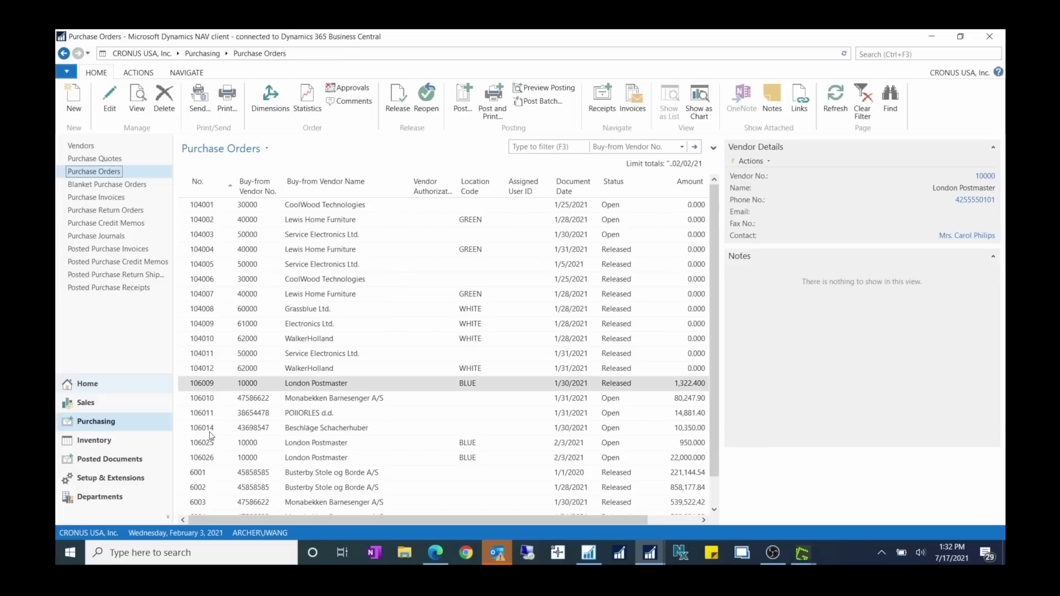
Step: Open the 22,000.00 London Postmaster purchase order, review its Bicycle lines, and close it
left_click(202, 463)
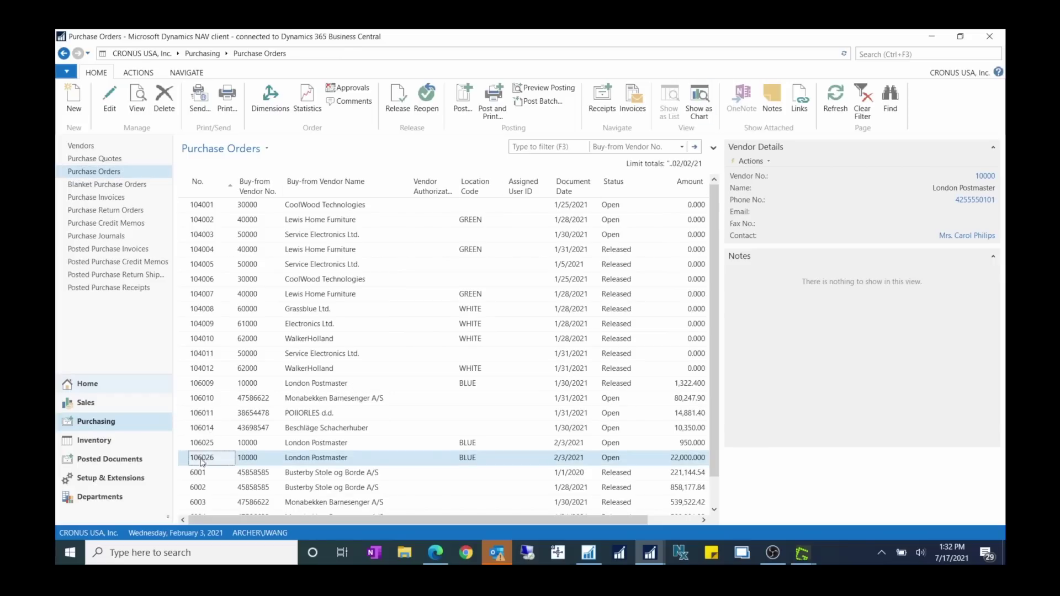
double_click(202, 462)
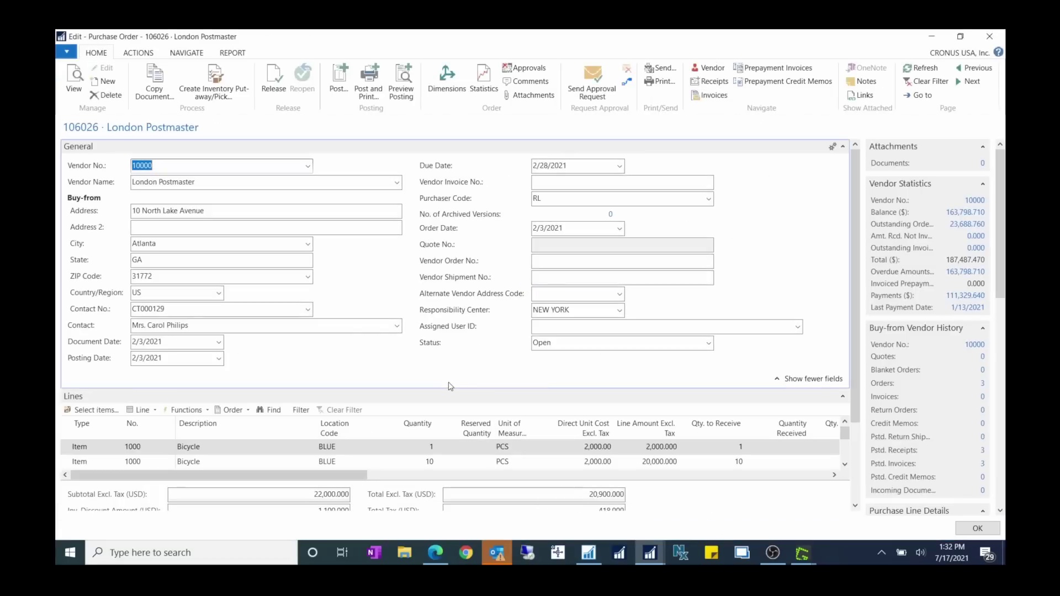
scroll(450, 386, "down", 2)
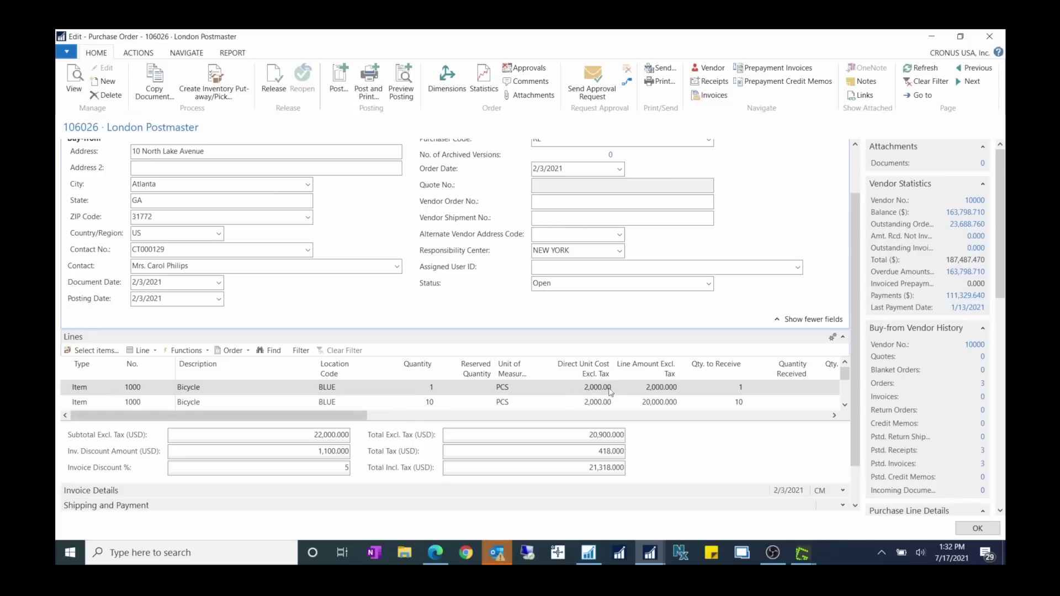
scroll(160, 191, "up", 2)
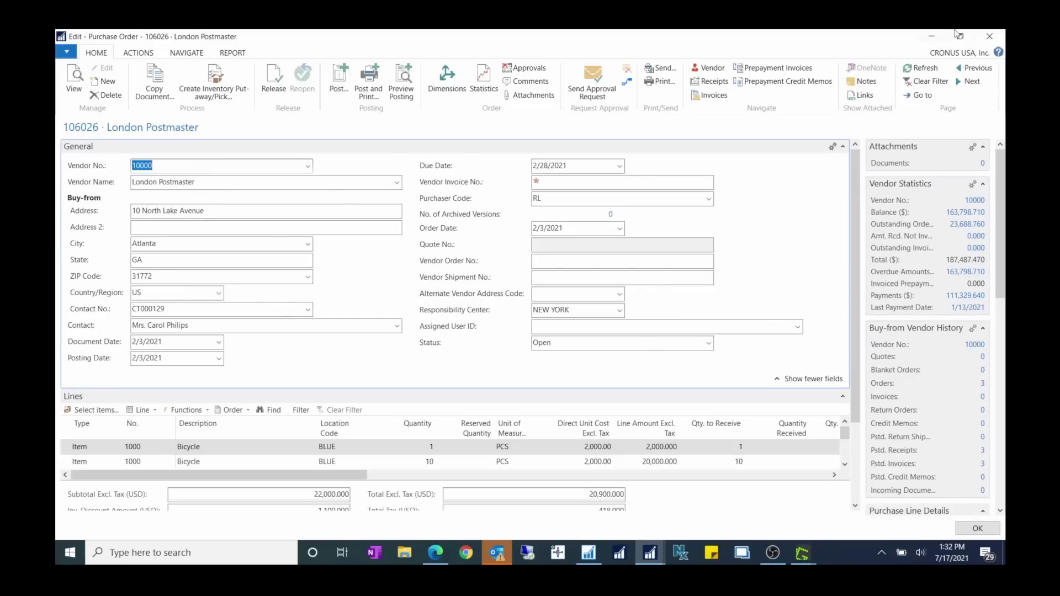
left_click(990, 37)
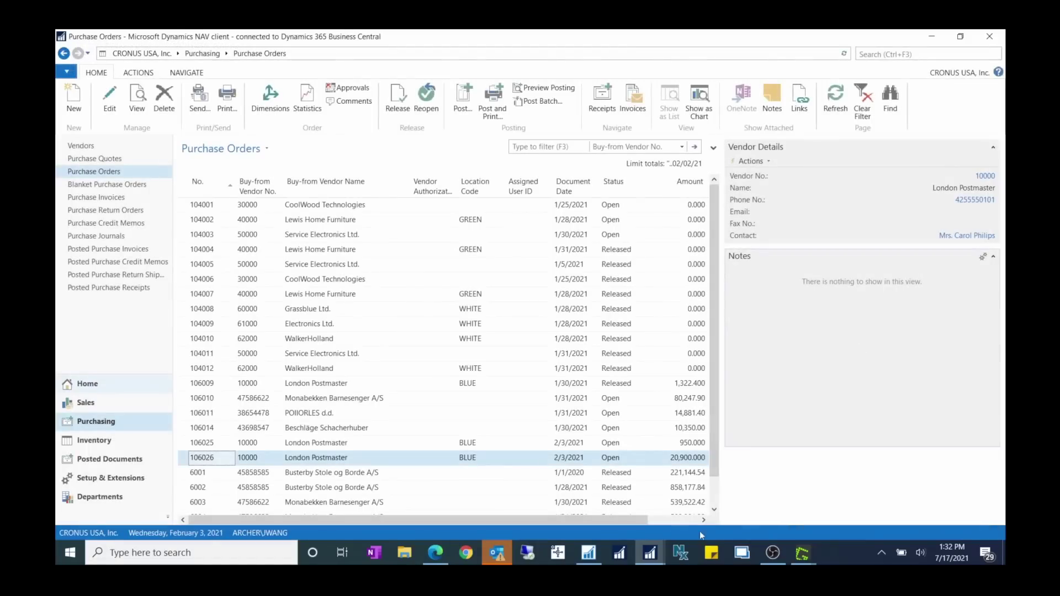
Step: Set Combine Special Orders Default to Never Combine in the Purchases & Payables Setup and close the setup
mouse_move(650, 553)
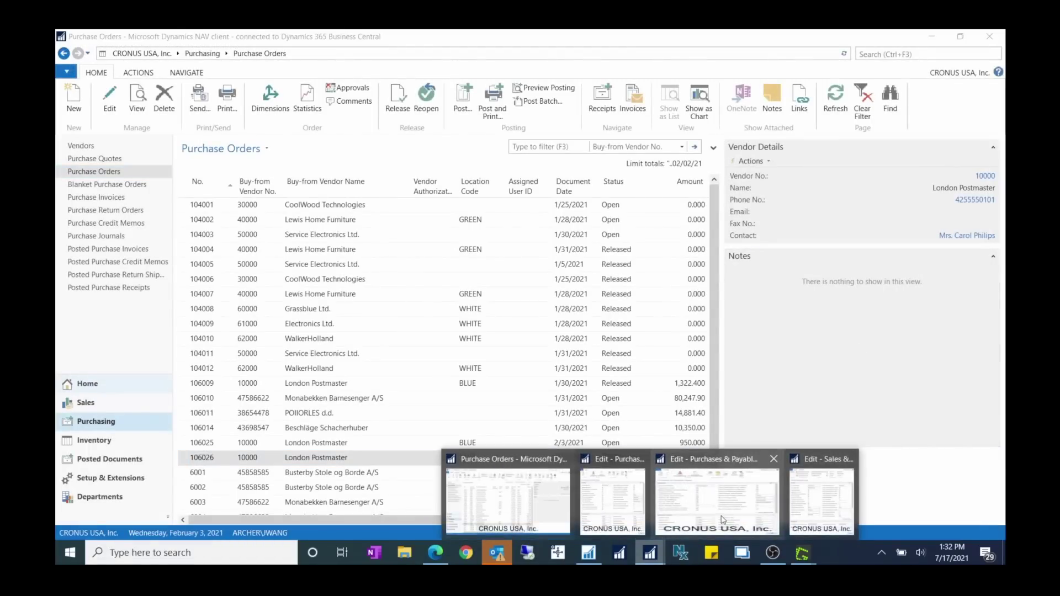
left_click(717, 514)
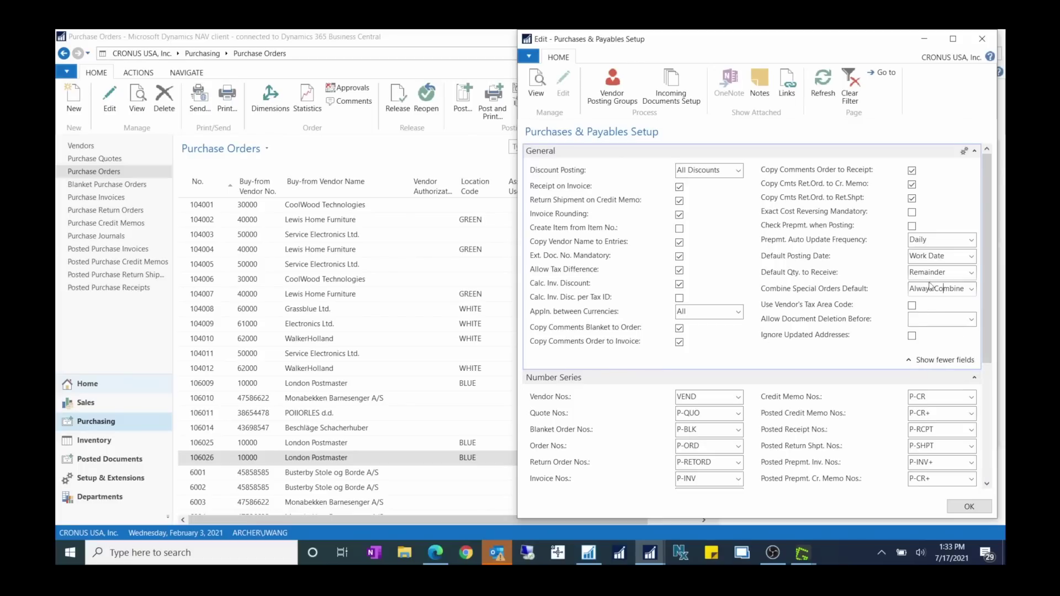
left_click(971, 289)
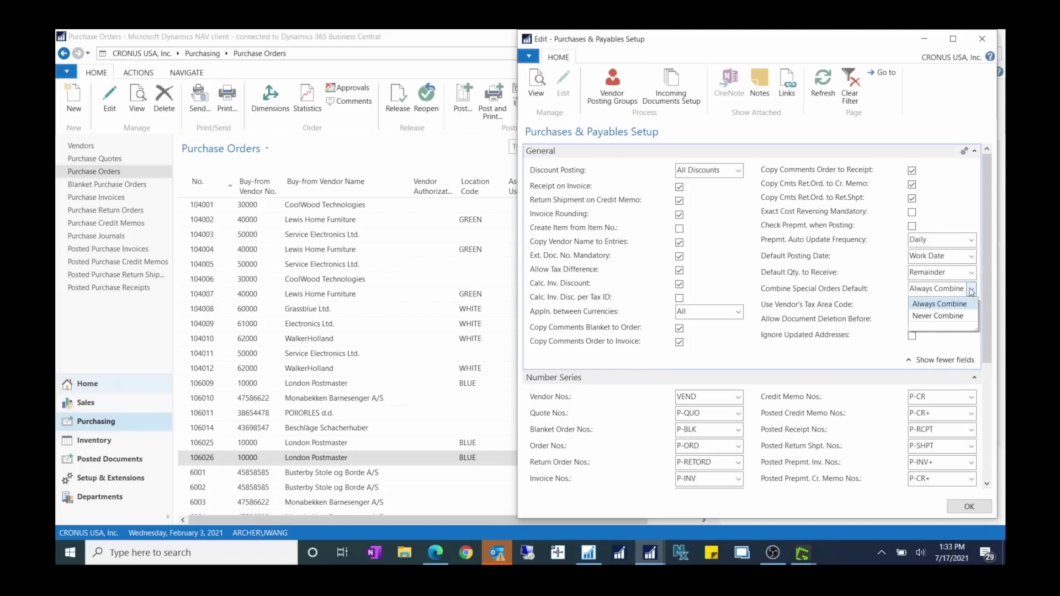
left_click(970, 289)
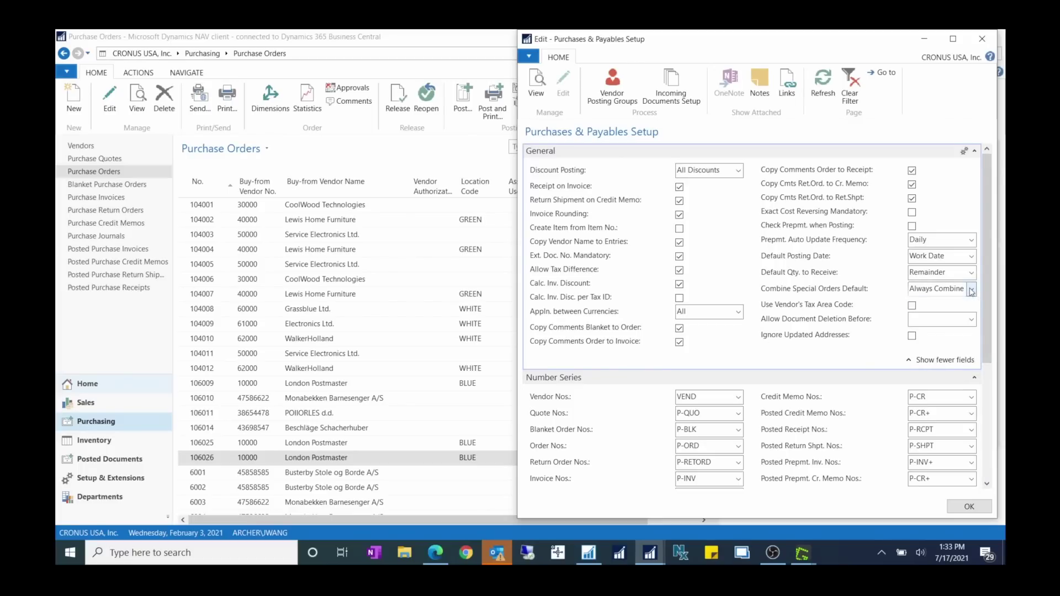
left_click(970, 289)
left_click(809, 293)
left_click(973, 289)
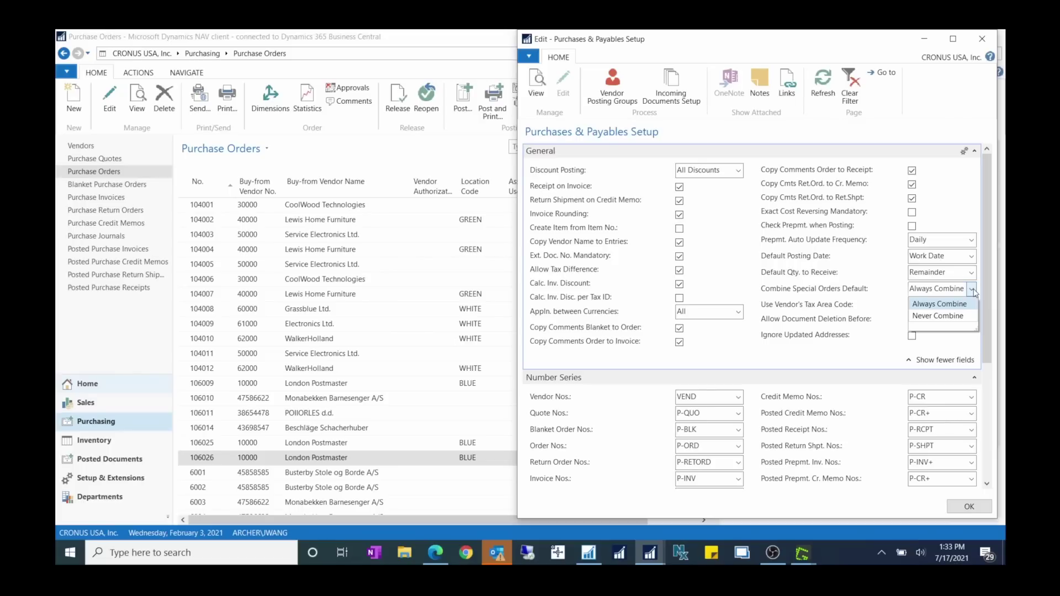
left_click(970, 315)
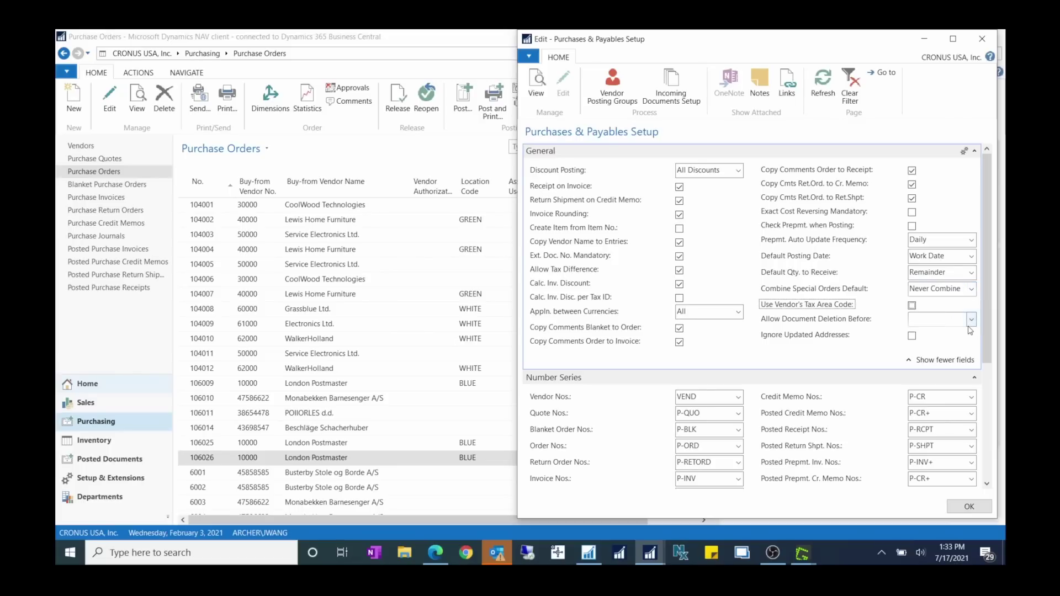
left_click(969, 506)
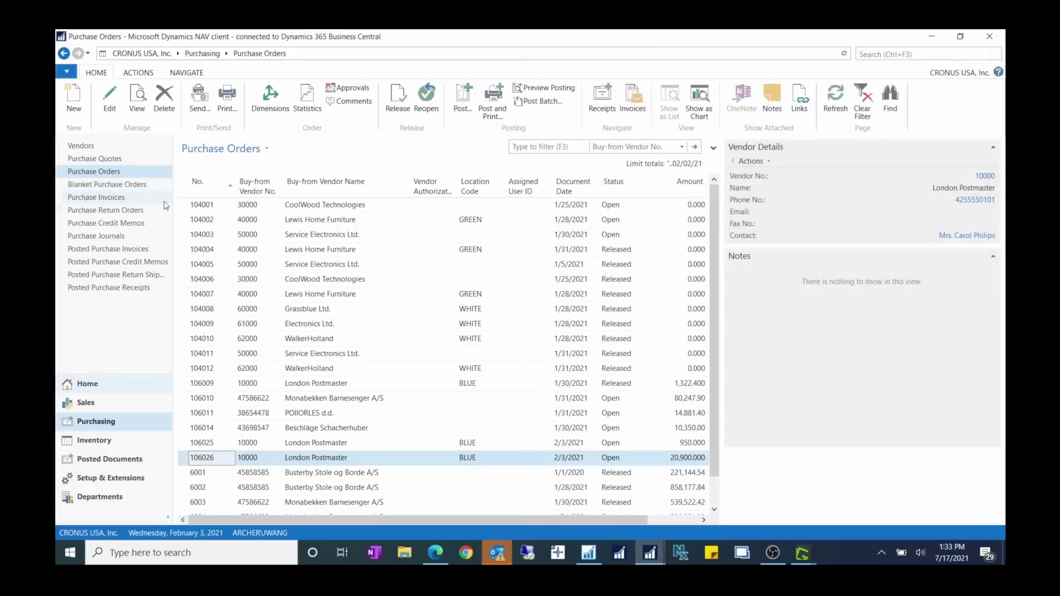
Step: Delete the London Postmaster purchase order that contains the two Bicycle lines
right_click(221, 460)
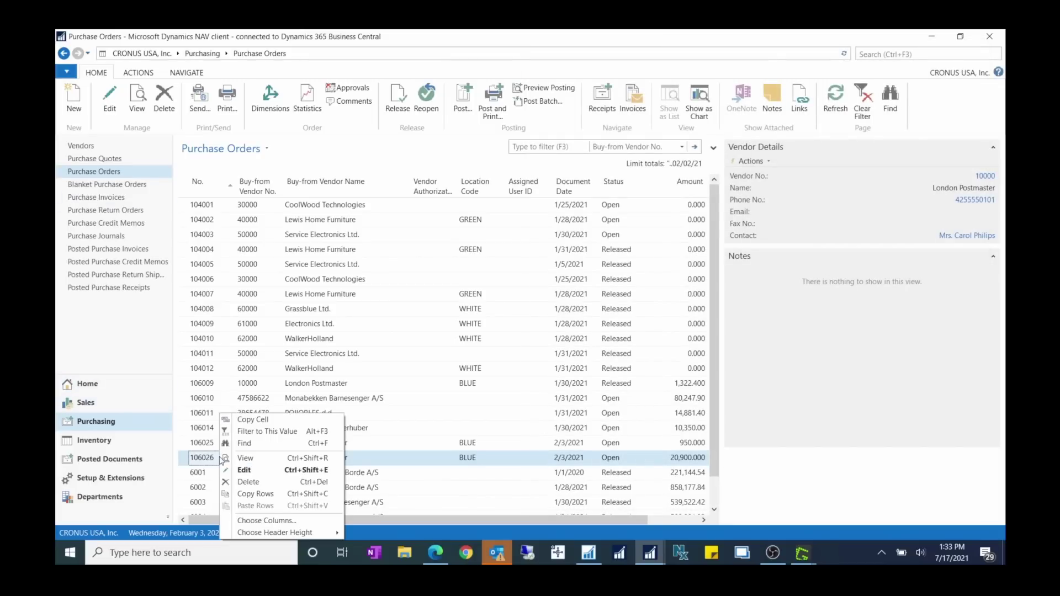
left_click(280, 483)
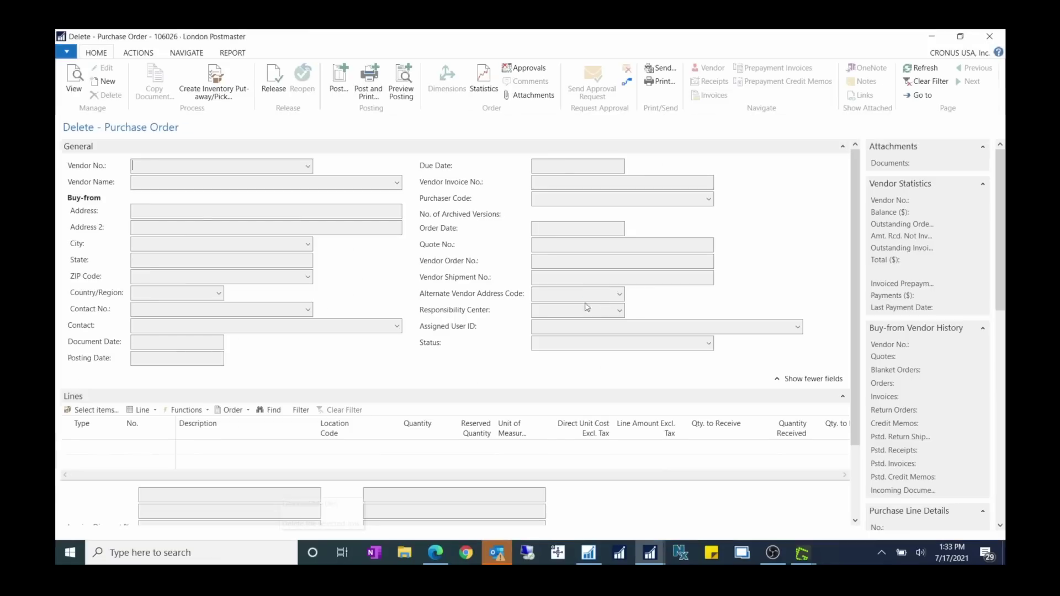
left_click(530, 304)
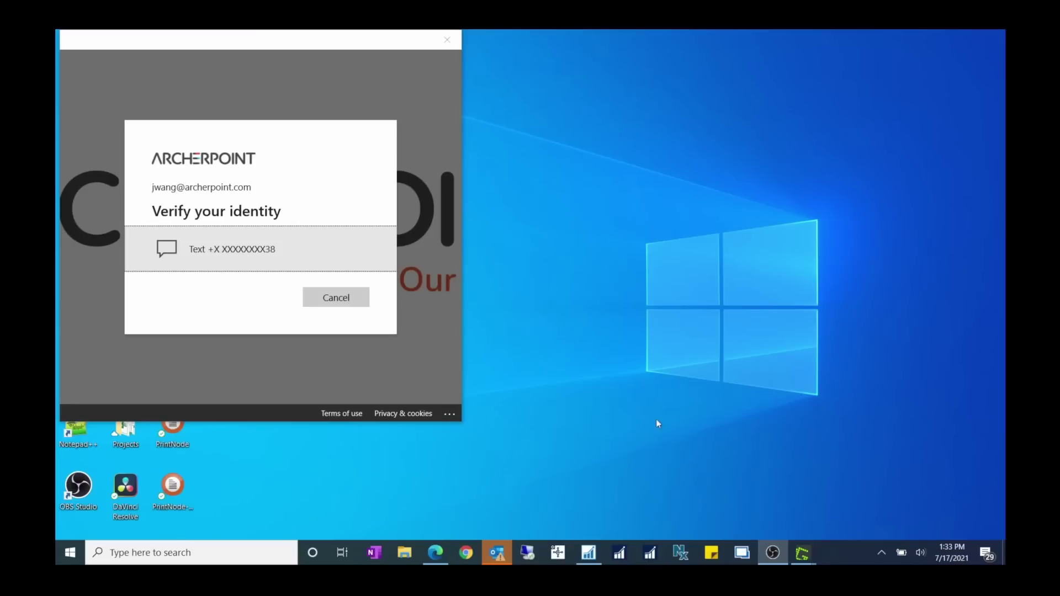
Step: Relaunch the Microsoft Dynamics NAV client from the desktop
left_click(650, 553)
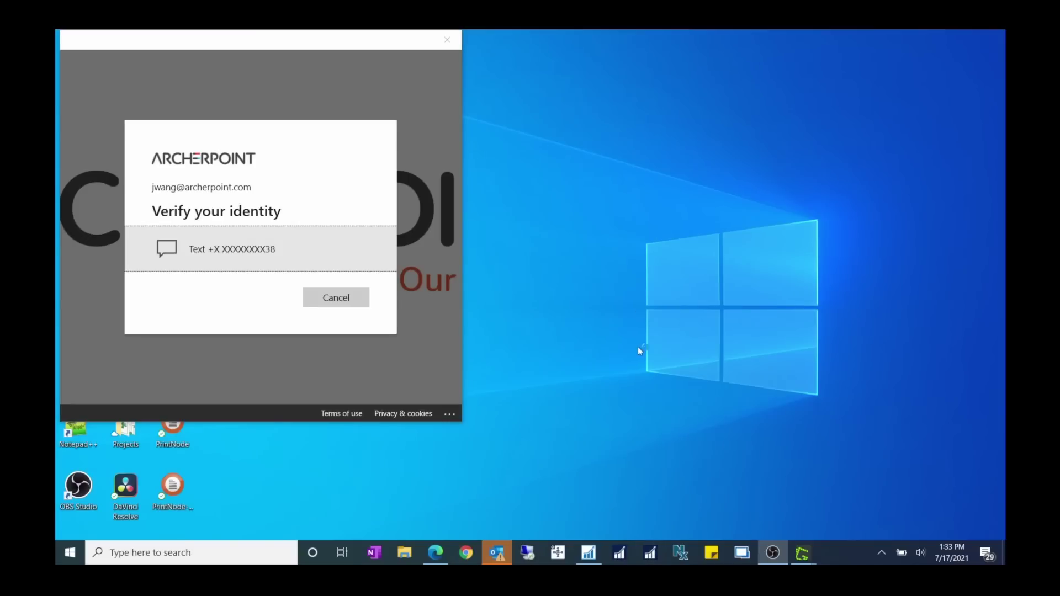
left_click(446, 36)
left_click(600, 302)
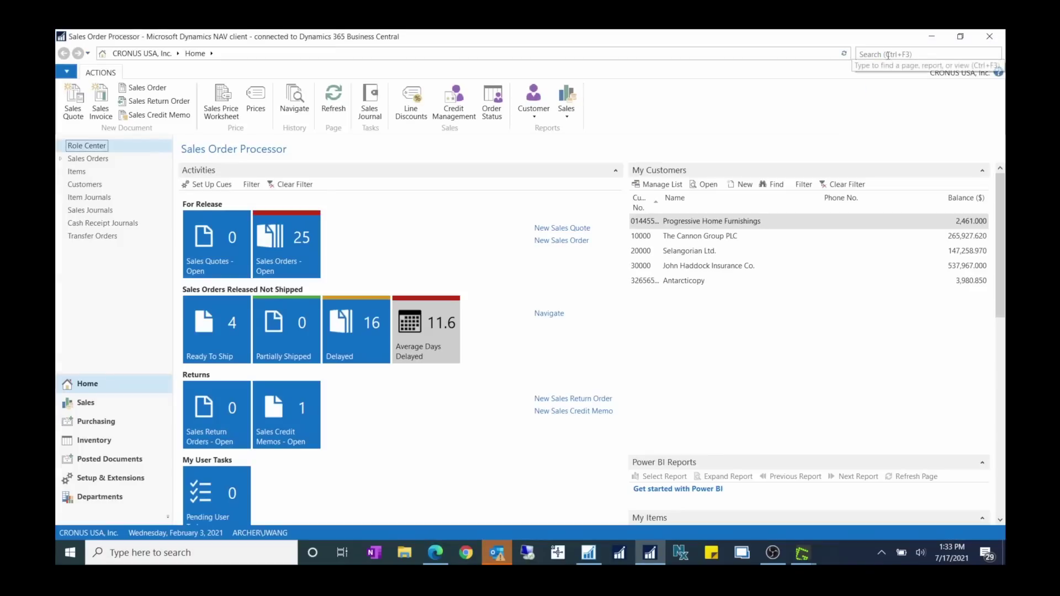
Step: Open the Purchases & Payables Setup, check the Combine Special Orders Default setting, and close the page
type("purchase")
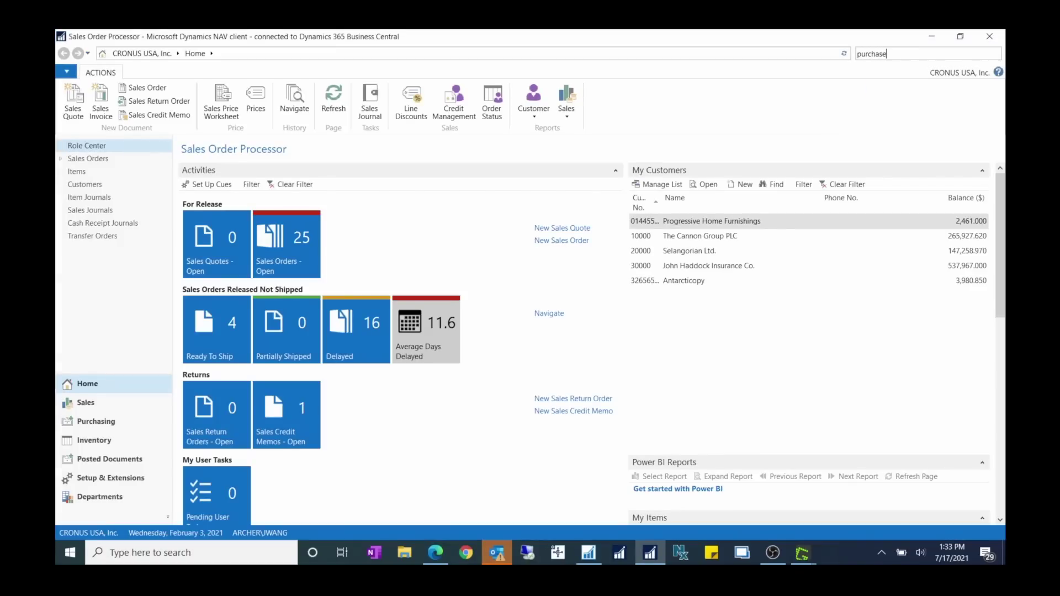
type(" & pa")
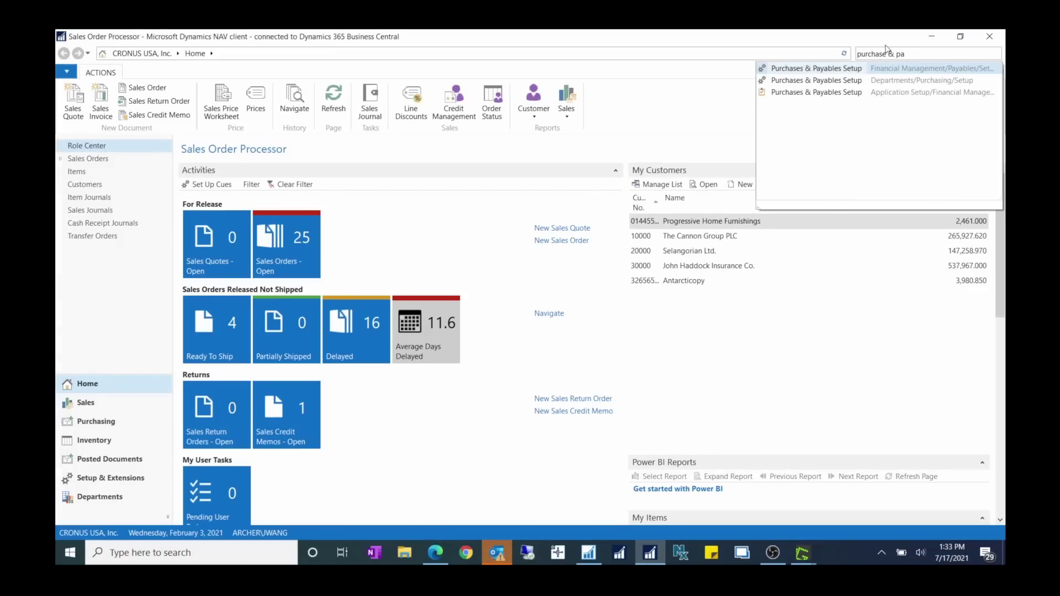
left_click(826, 70)
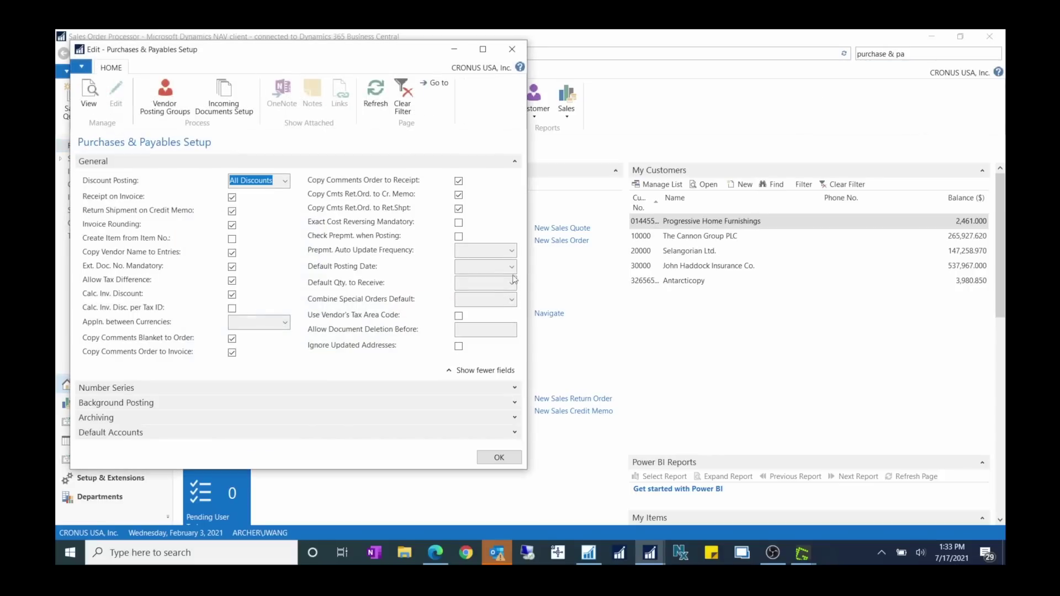
left_click(478, 54)
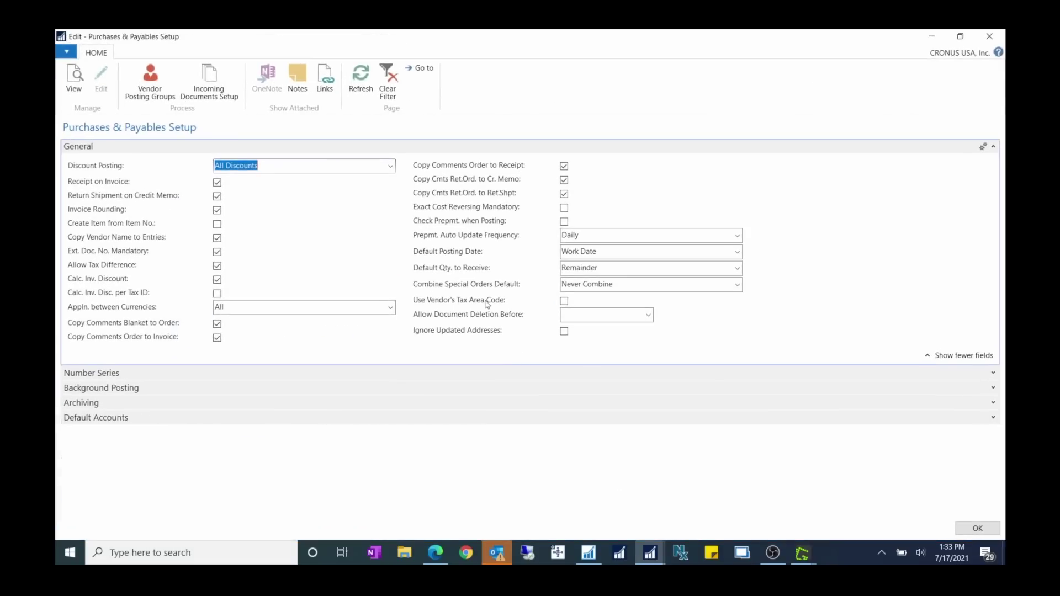
mouse_move(472, 289)
left_click(977, 528)
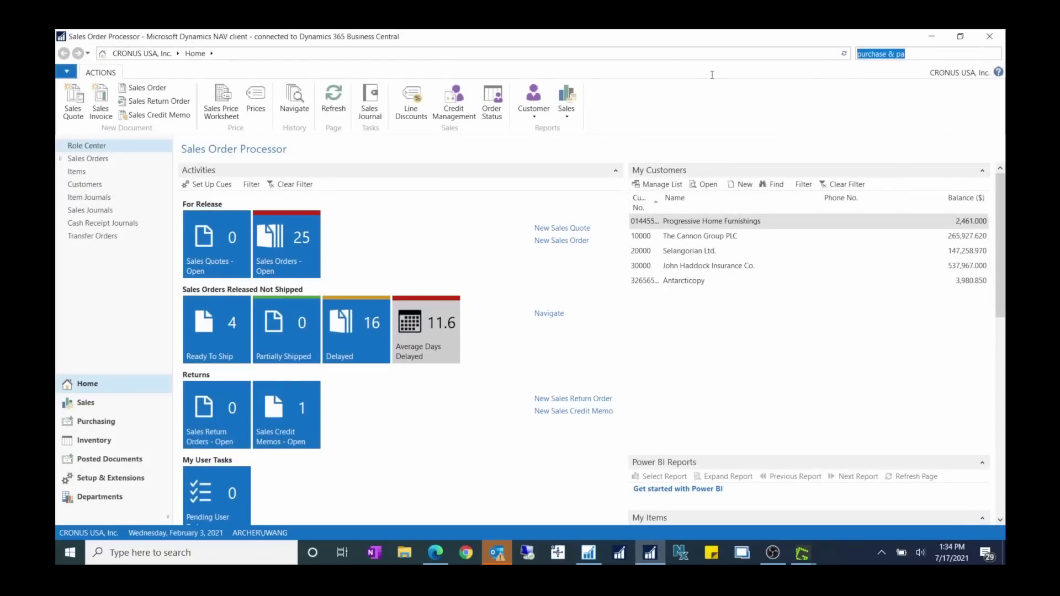
Step: Open the requisition worksheet and get the special-order sales lines for the Bicycle item into it
type("requisition o")
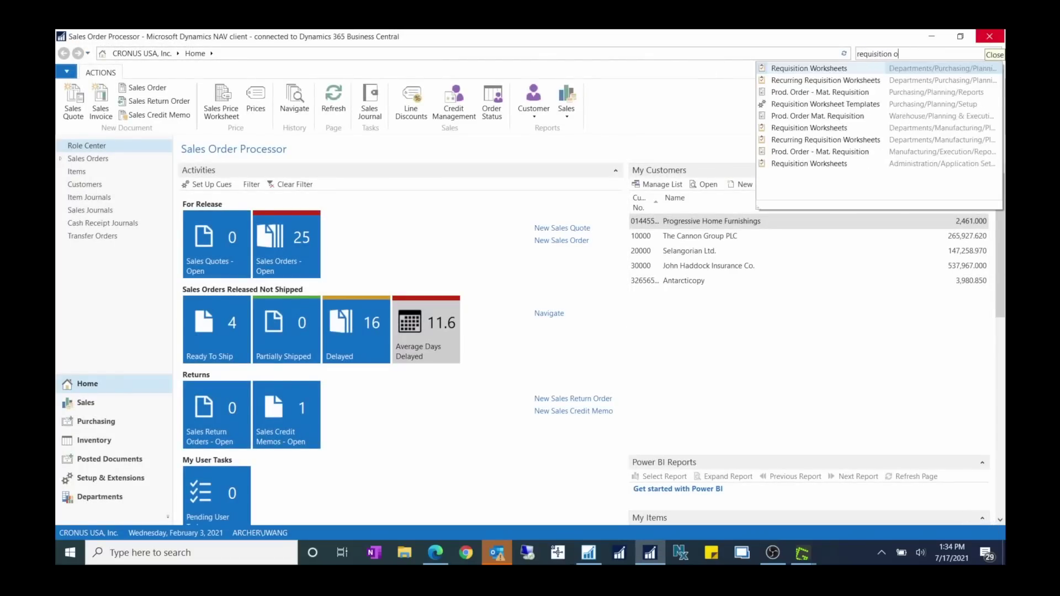
key("Return")
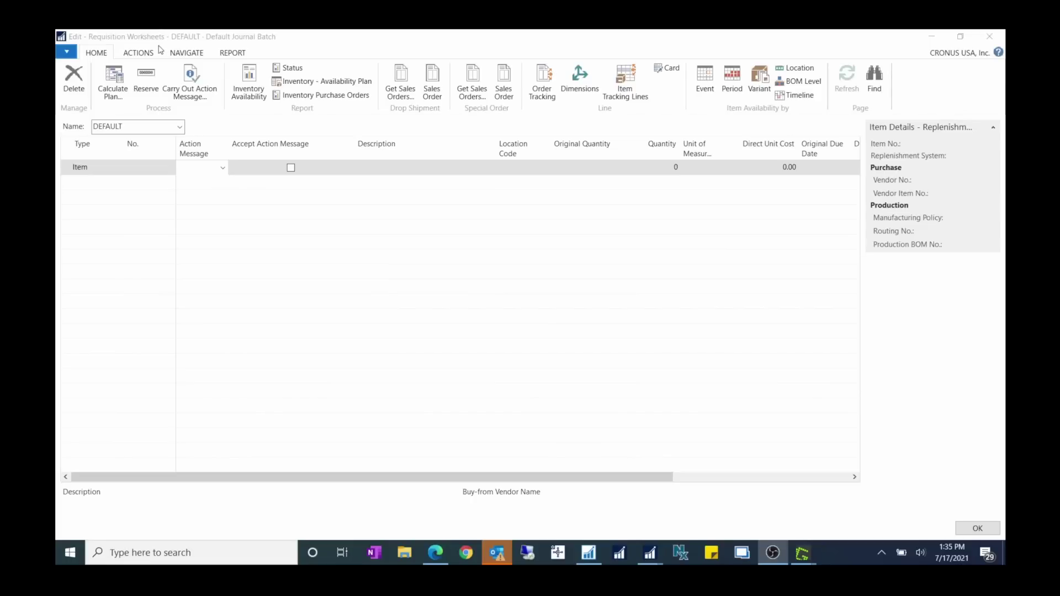
left_click(187, 53)
left_click(157, 54)
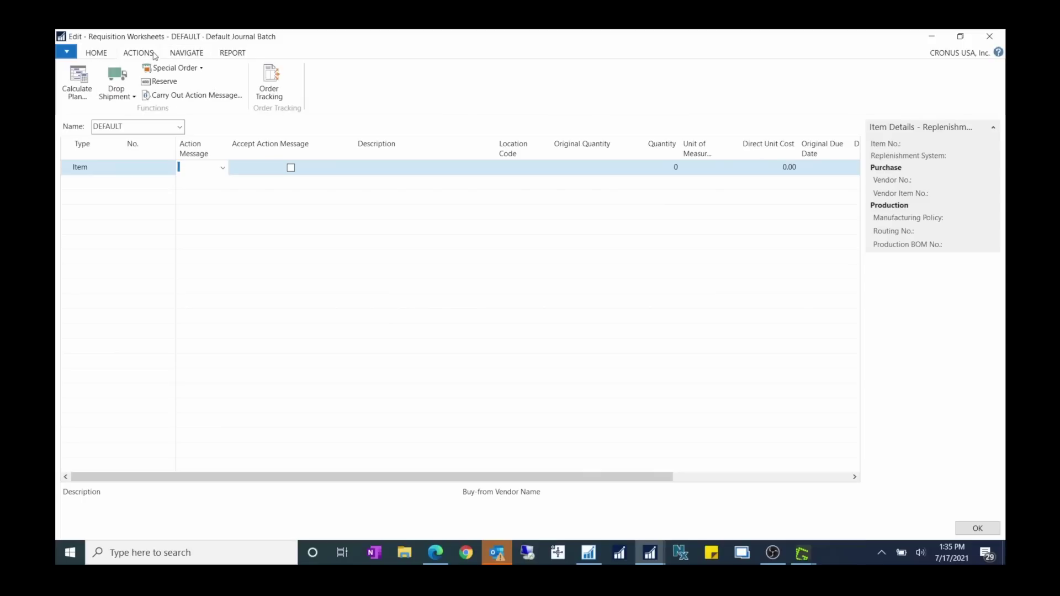
left_click(184, 67)
left_click(165, 81)
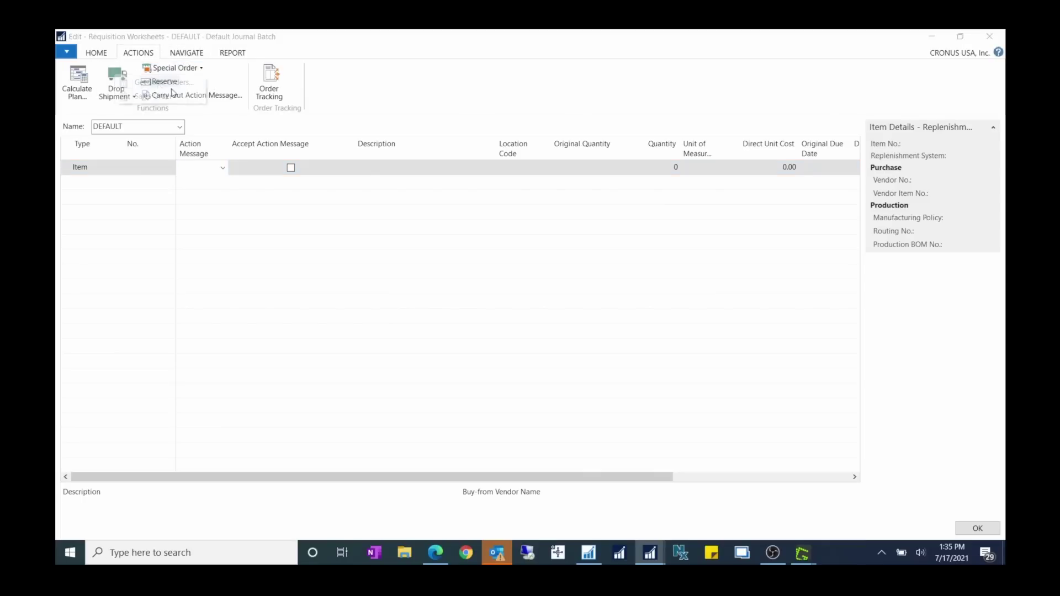
left_click(299, 326)
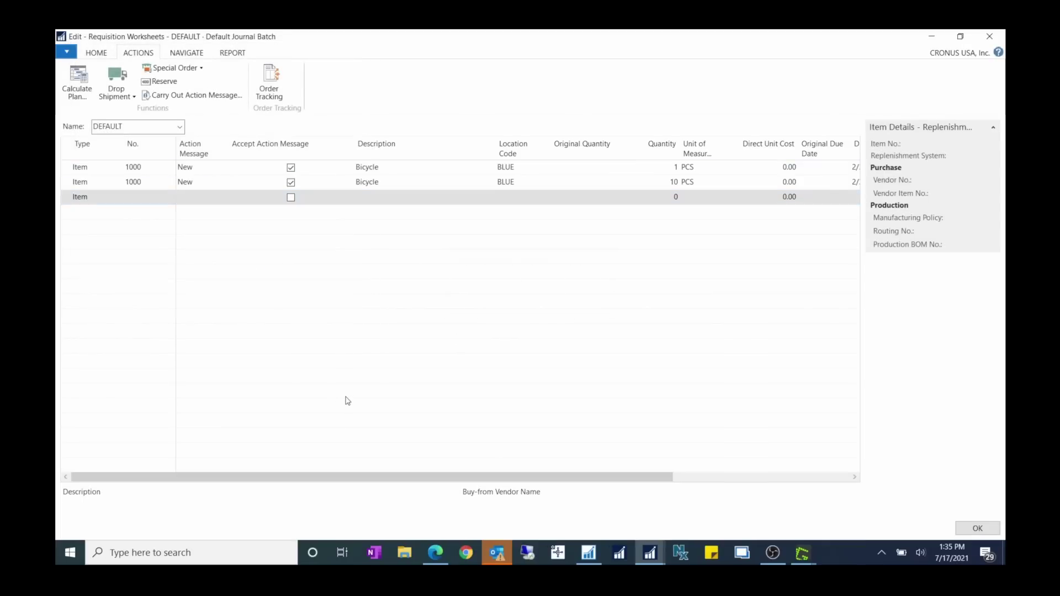
left_click(118, 183)
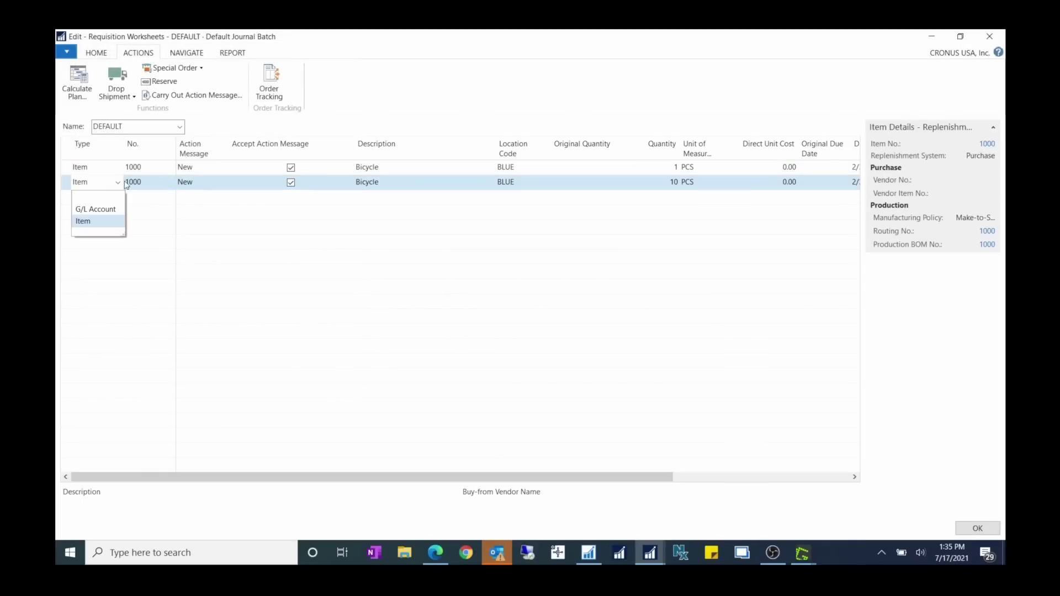
left_click(248, 184)
left_click(437, 164)
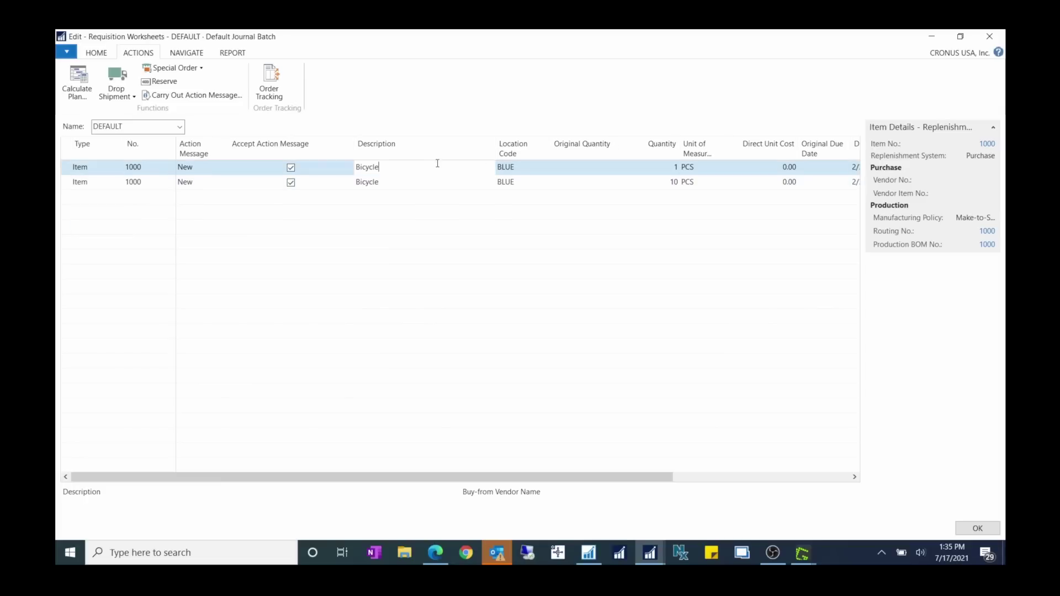
left_click(434, 181)
left_click(448, 166)
left_click(447, 183)
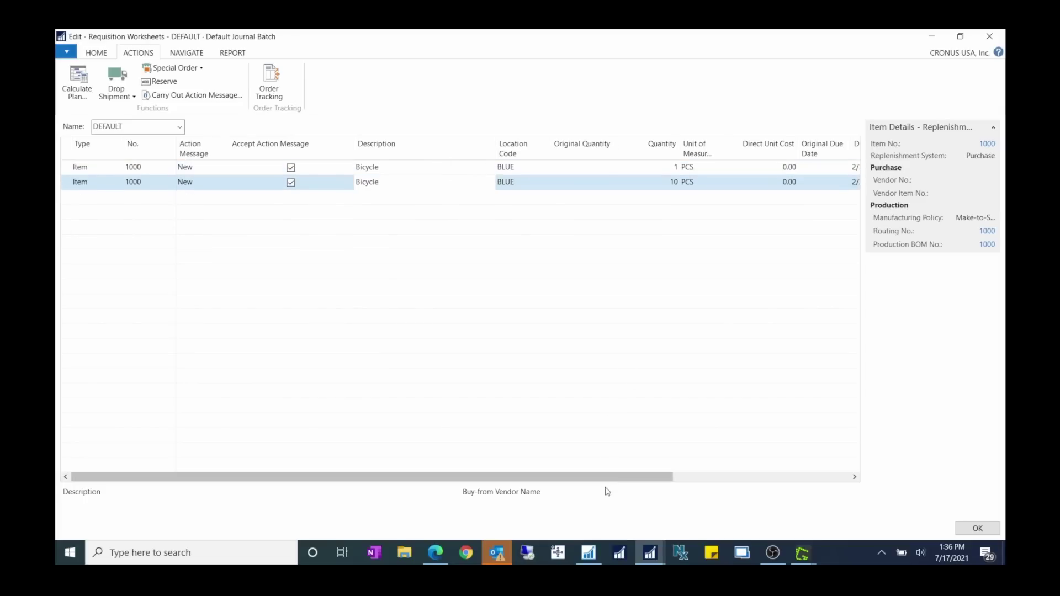
Step: Assign London Postmaster as the vendor on both Bicycle lines of the requisition worksheet
left_click_drag(602, 478, 793, 478)
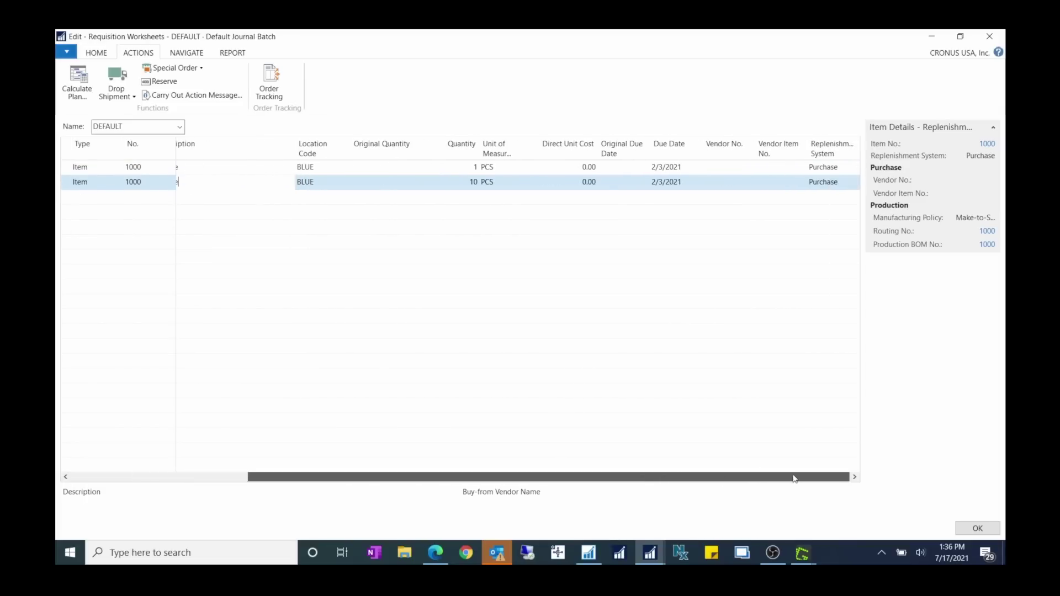
left_click(726, 167)
key("Tab")
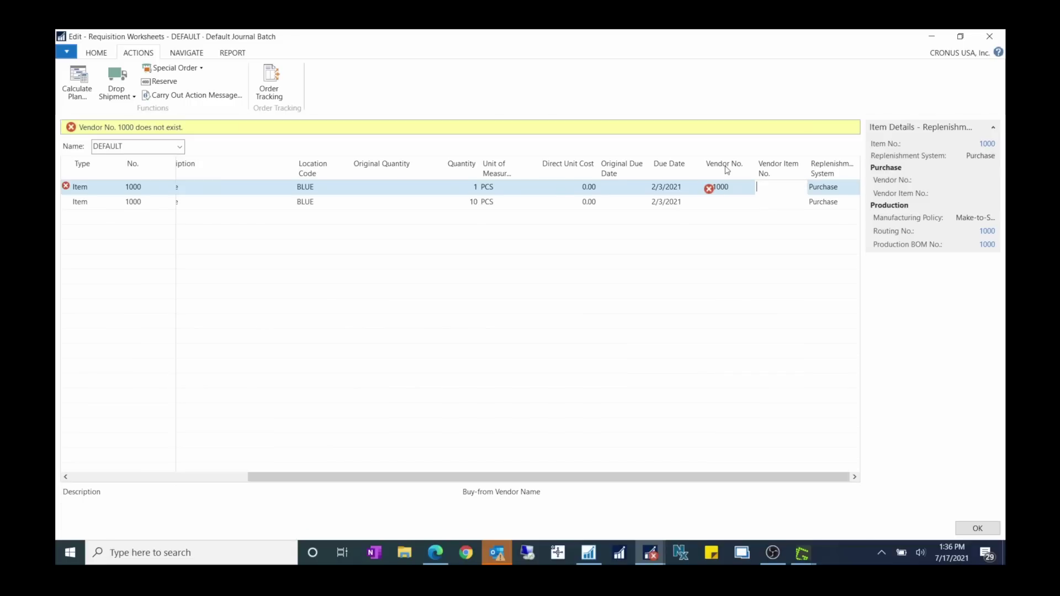
left_click(733, 187)
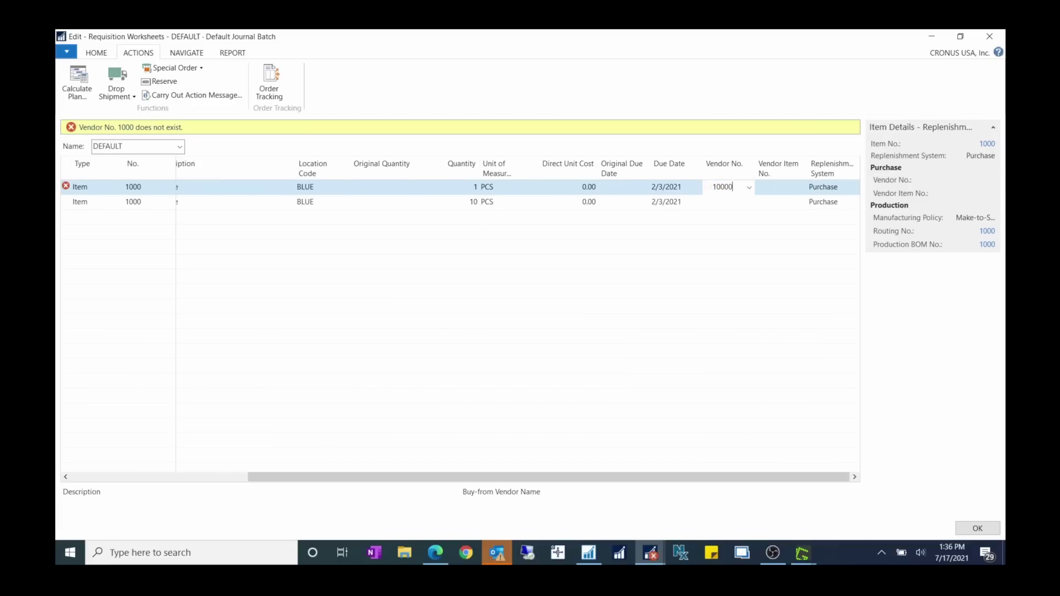
type("0")
key("Down")
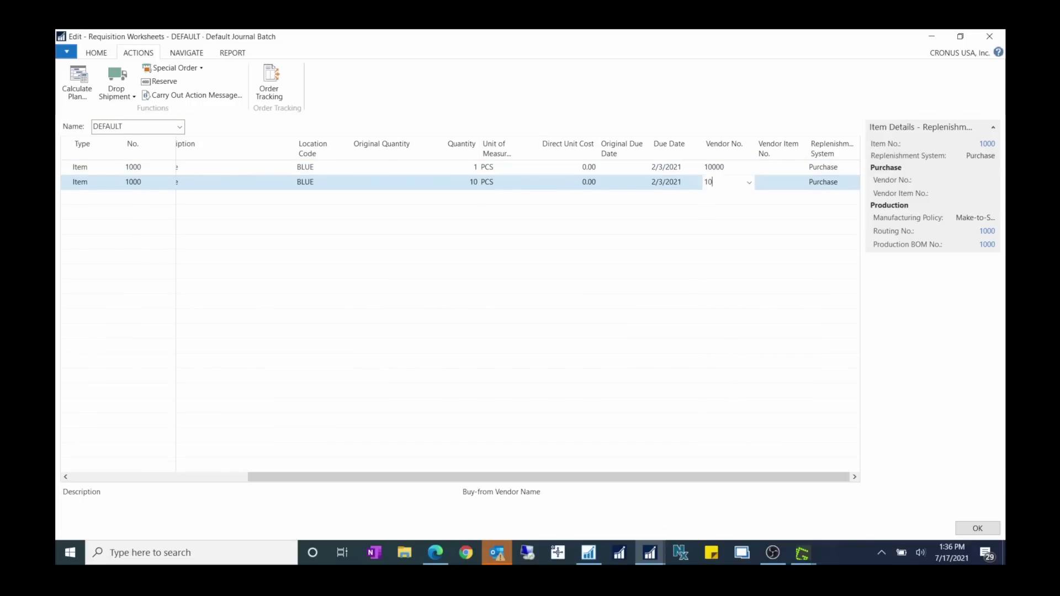
key("Tab")
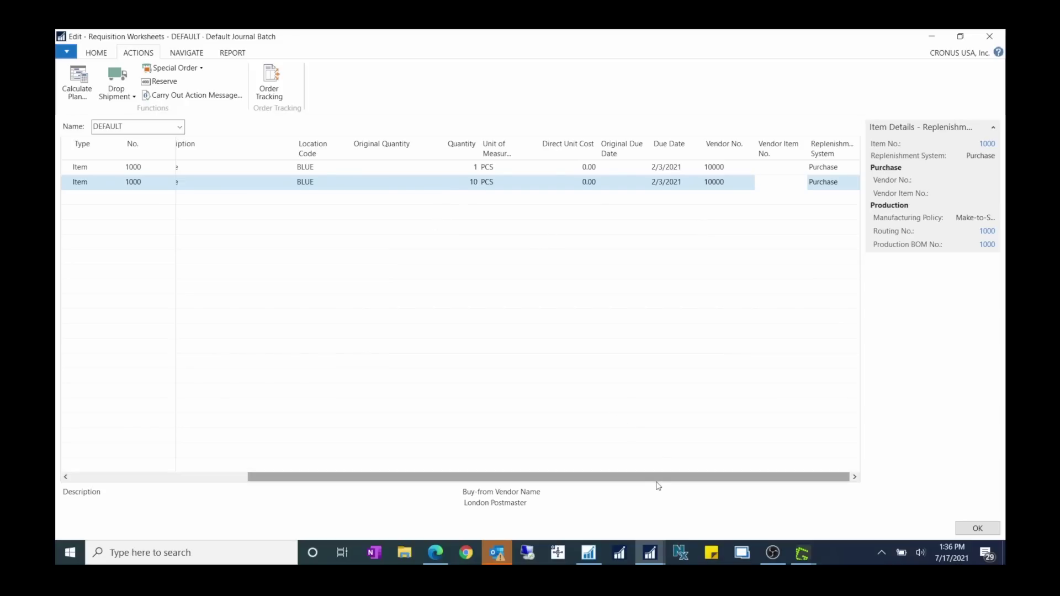
Step: Set the direct unit cost to 1,500 on the first Bicycle line and 2,000 on the second
mouse_move(658, 481)
left_mouse_down()
mouse_move(455, 486)
mouse_move(640, 485)
left_mouse_up()
left_click(606, 167)
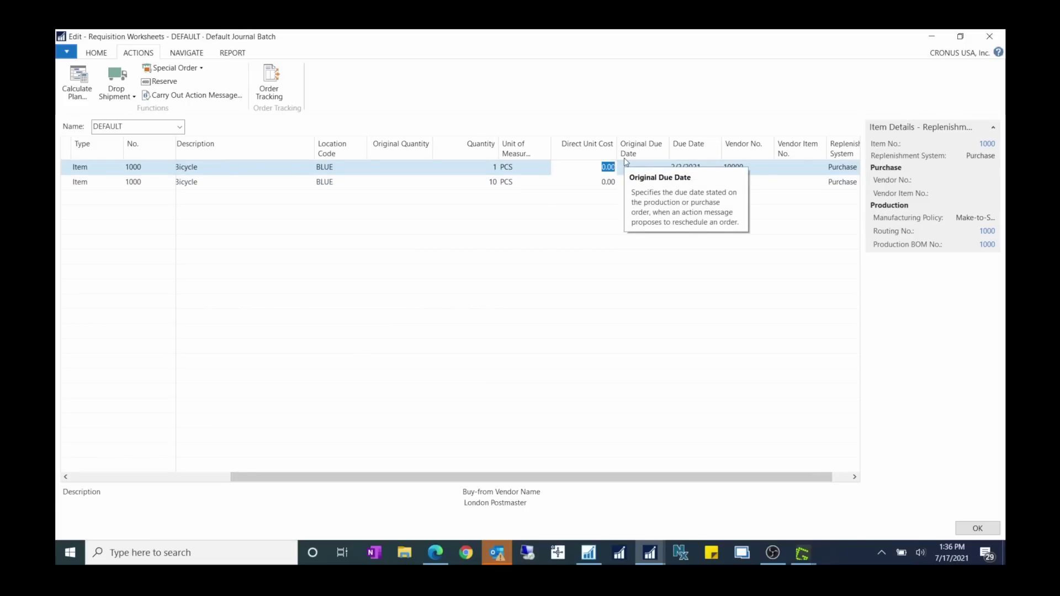
type("1,500")
key("Tab")
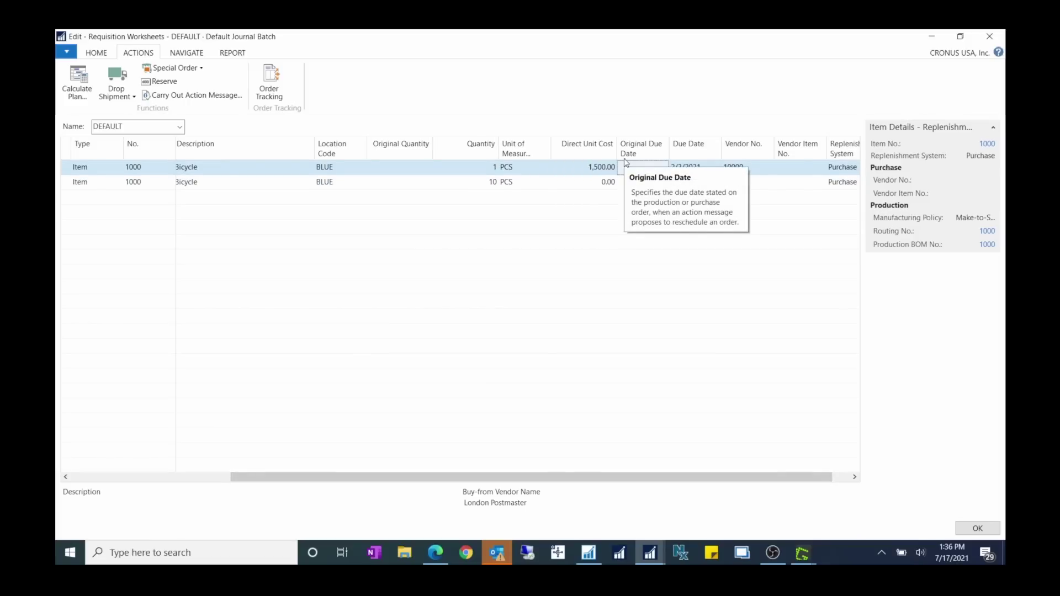
left_click(596, 188)
type("2000")
key("Tab")
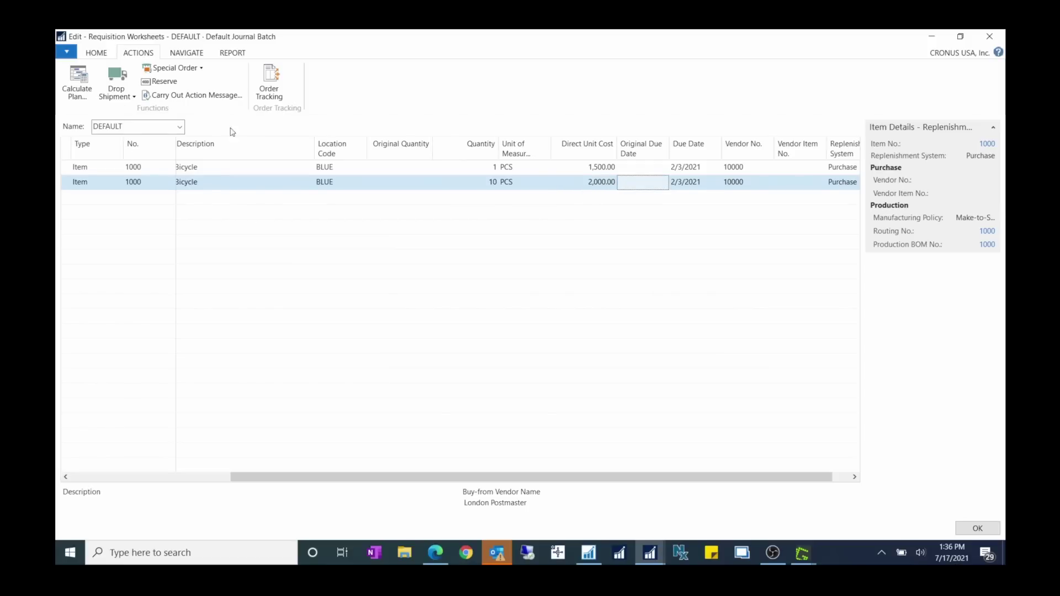
Step: Carry out the action messages for the worksheet lines with the last used options and close the requisition worksheet
left_click(95, 53)
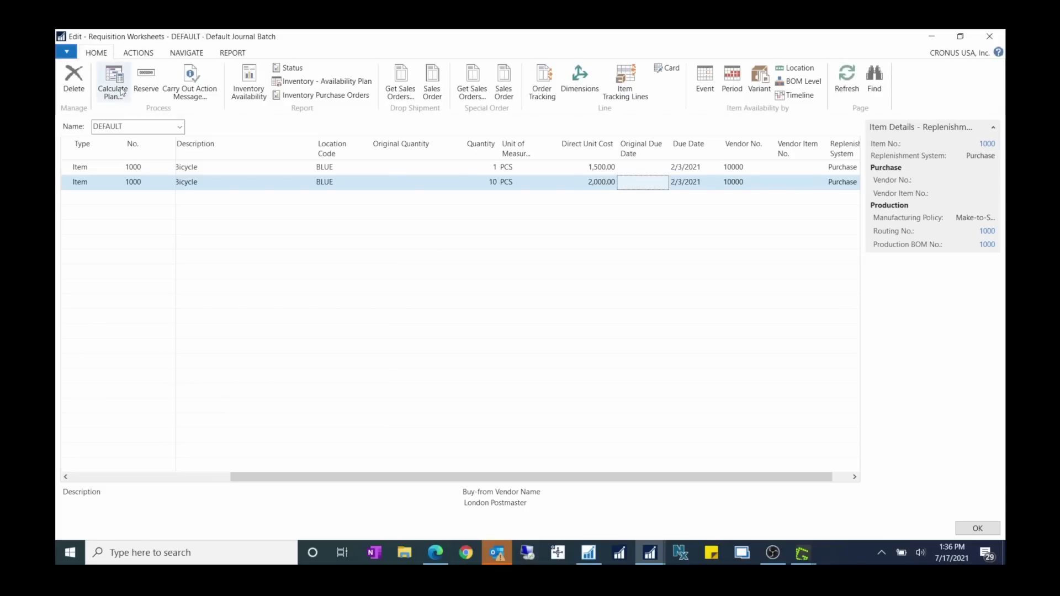
left_click(182, 91)
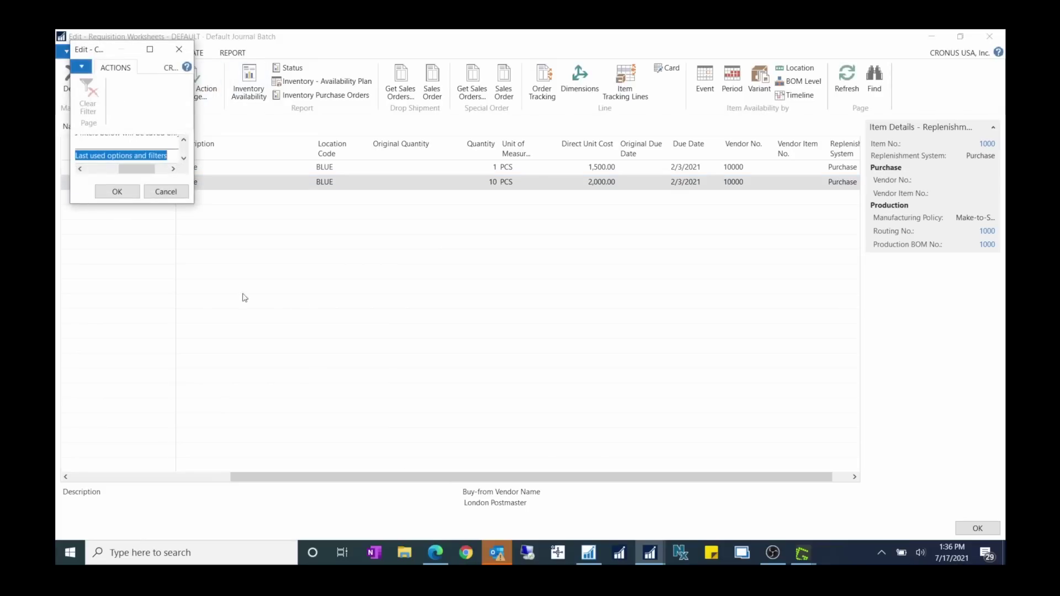
left_click(120, 191)
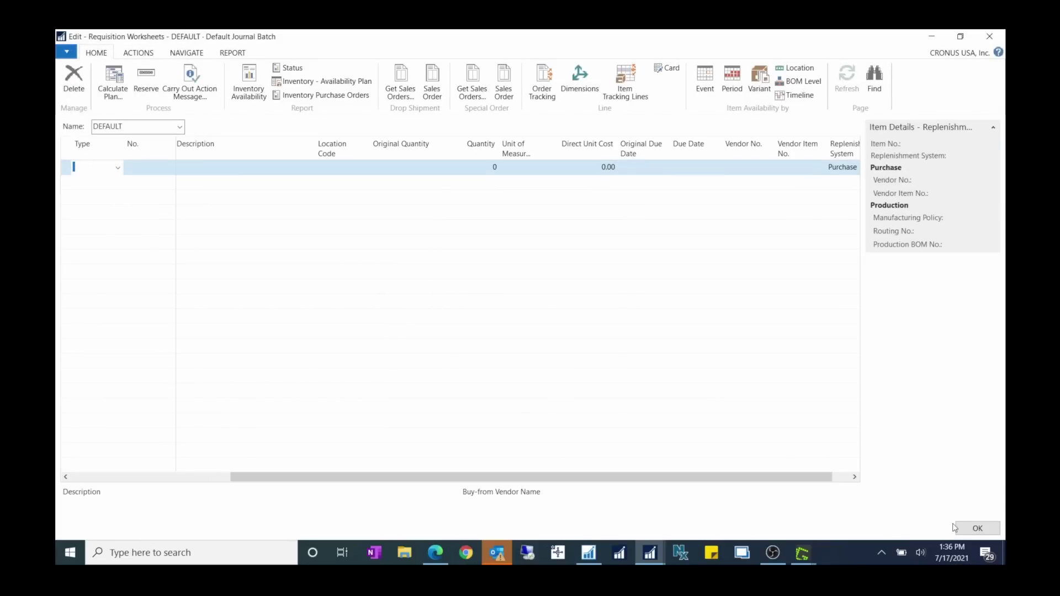
left_click(955, 527)
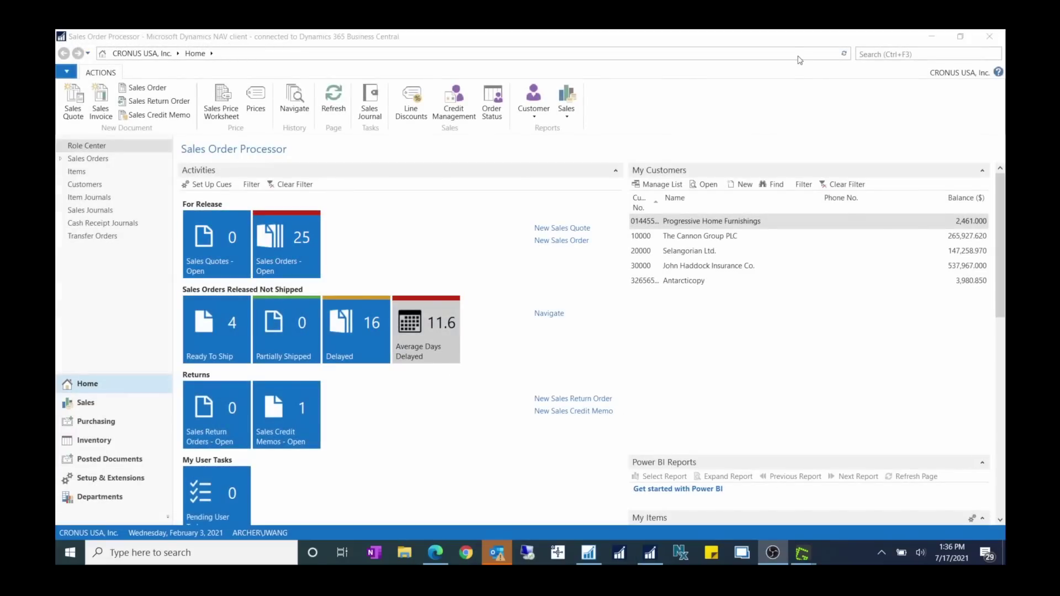
Step: Open the purchase order list and review the lines of the two newest London Postmaster orders for the Bicycle item
left_click(132, 422)
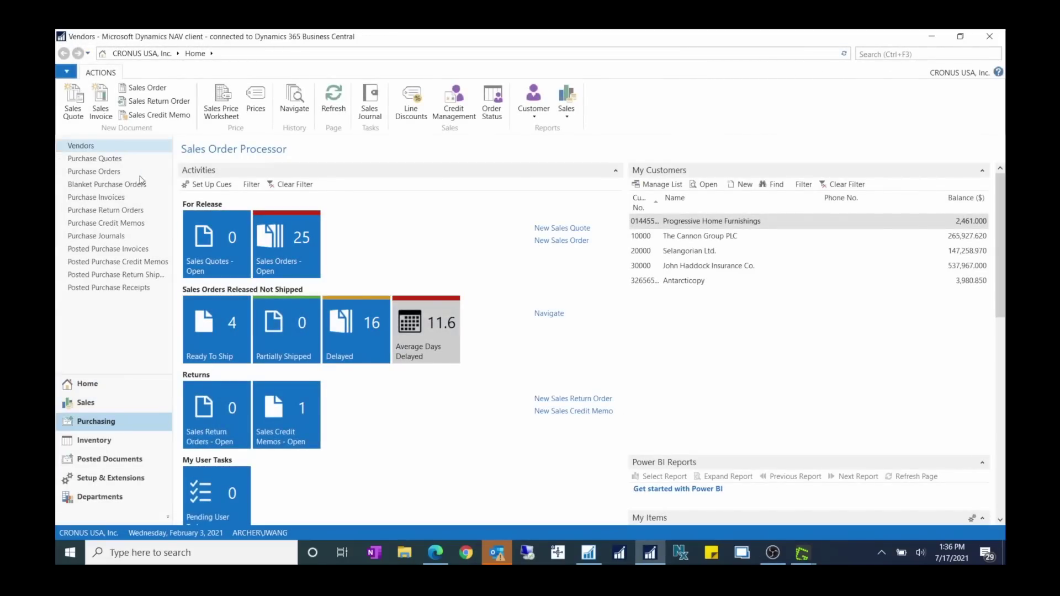
left_click(111, 171)
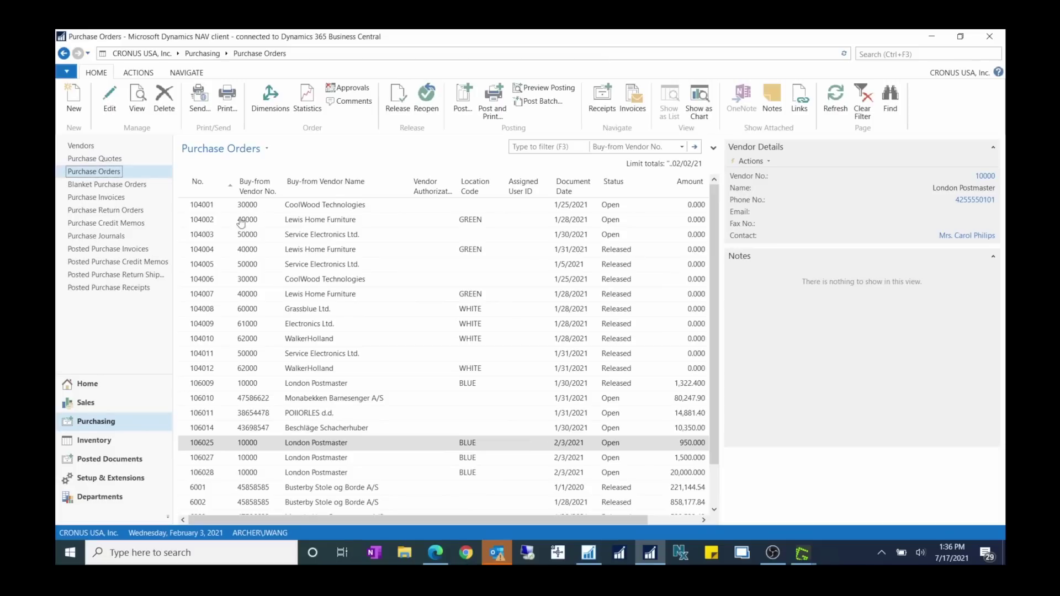
left_click(225, 478)
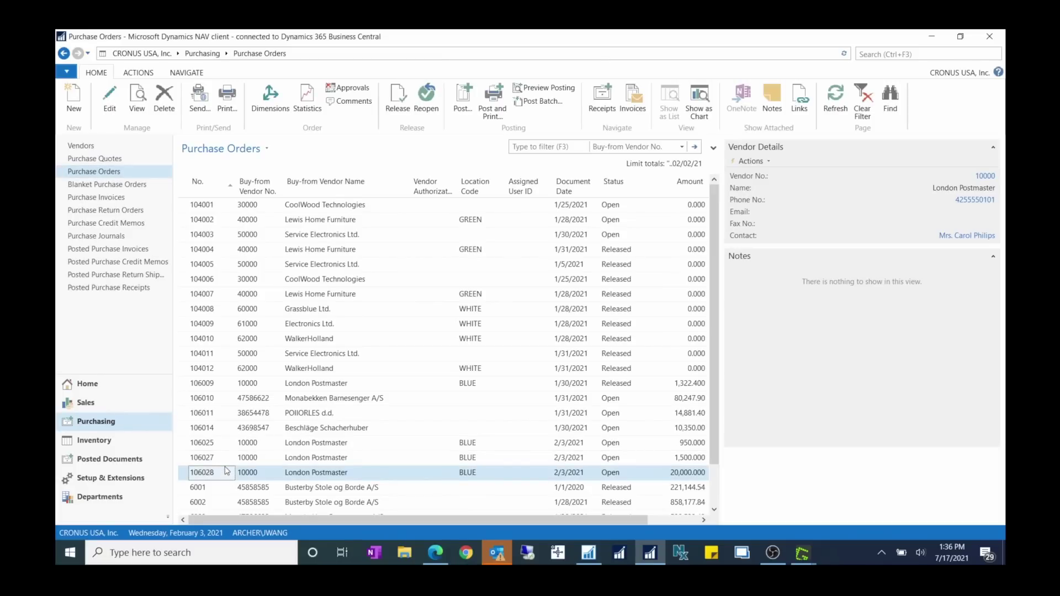
left_click(220, 461)
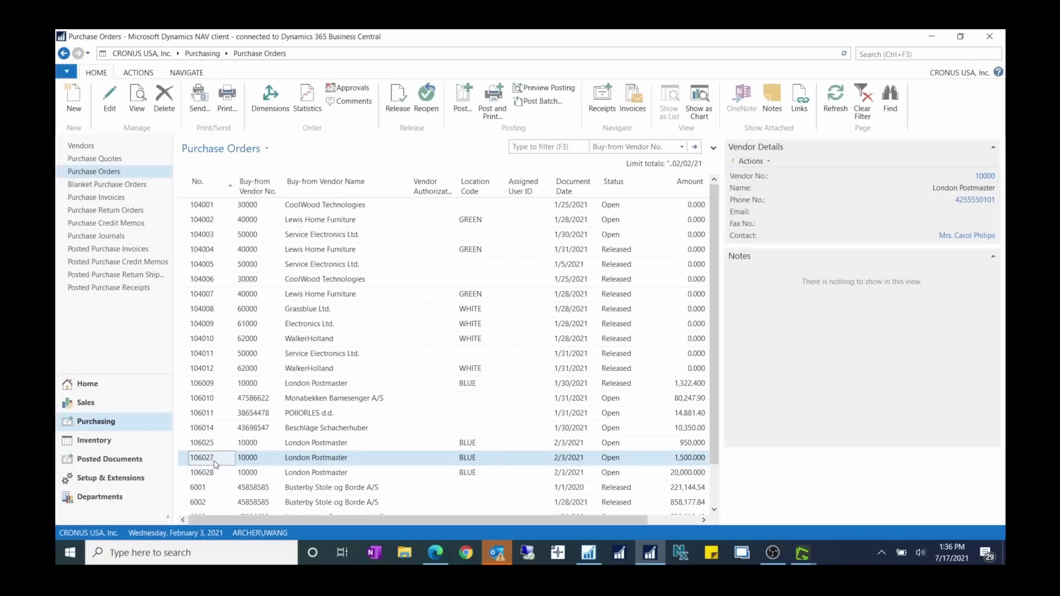
double_click(215, 464)
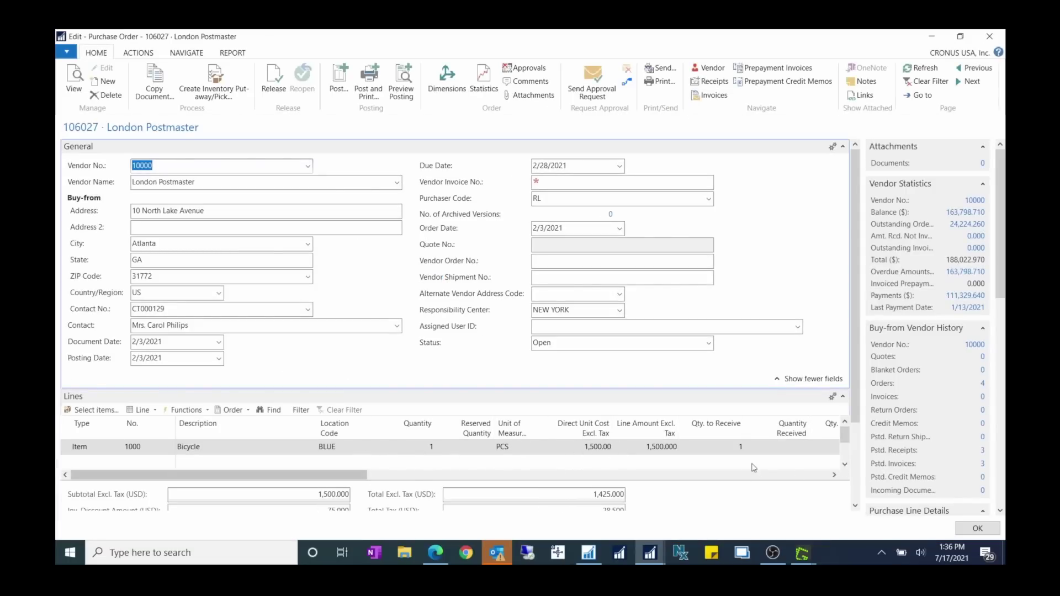
left_click(963, 528)
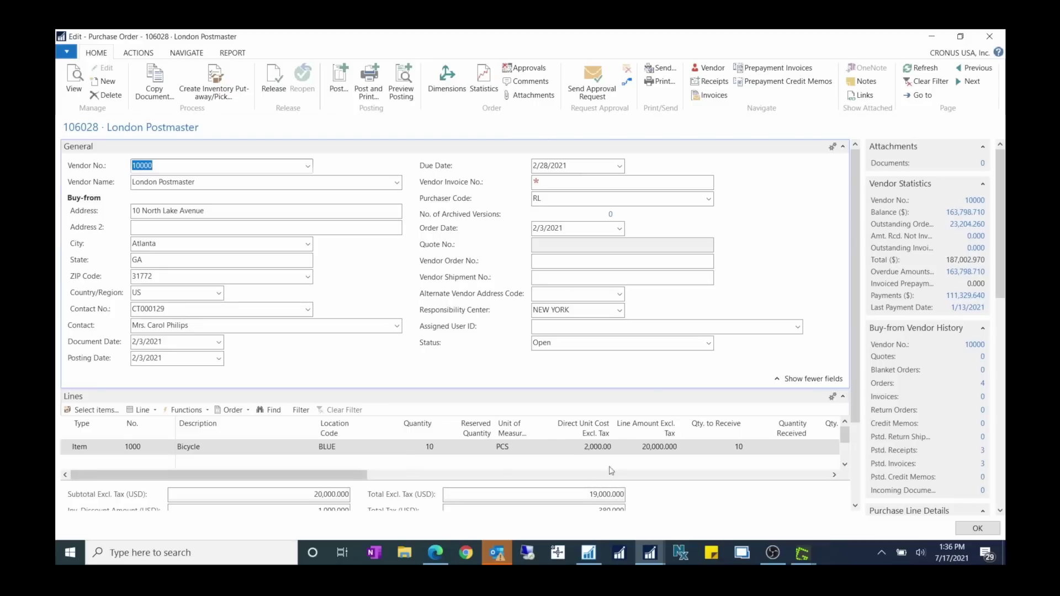
left_click(975, 529)
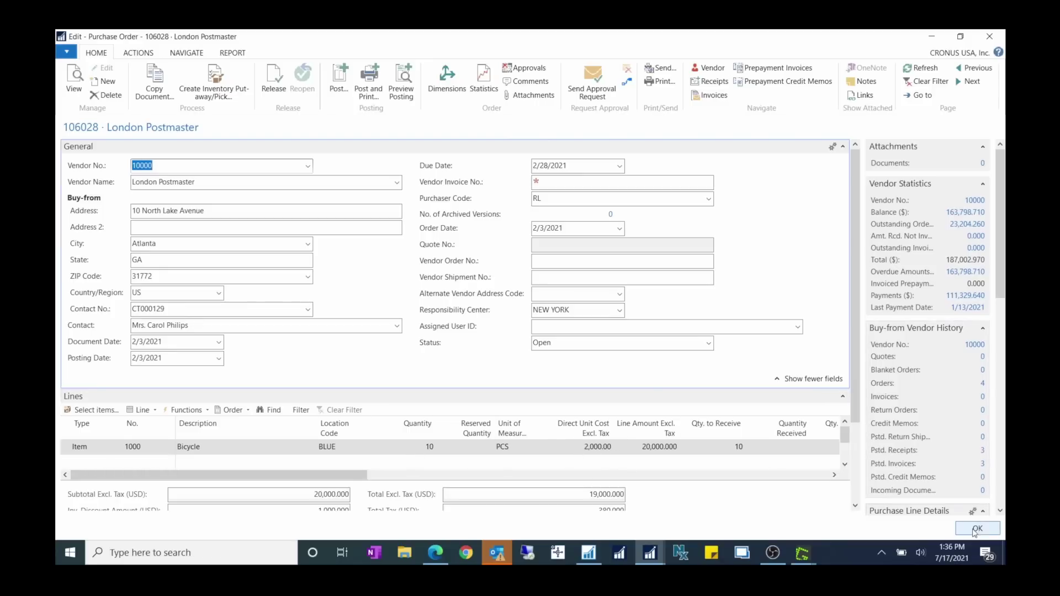
left_click(651, 554)
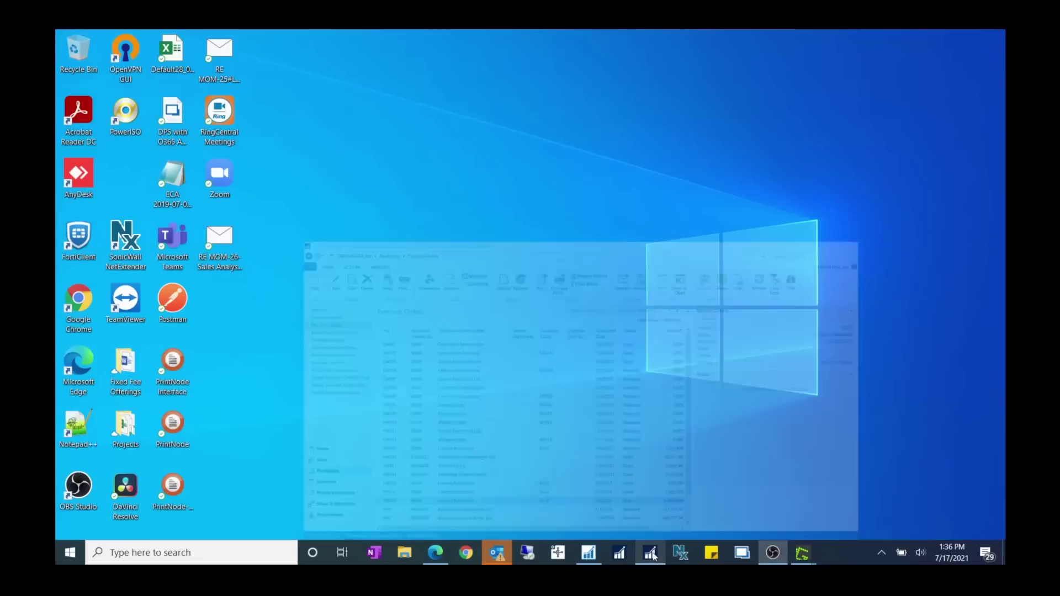
left_click(651, 553)
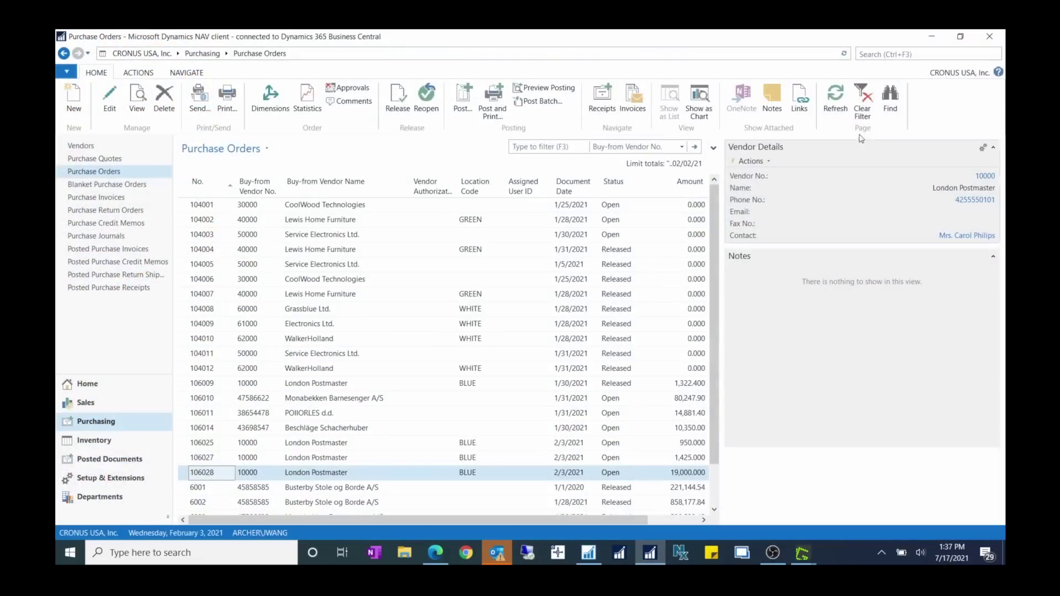
Step: Open the Purchases & Payables Setup and examine the Combine Special Orders Default and Use Vendor's Tax Area Code settings
left_click(900, 54)
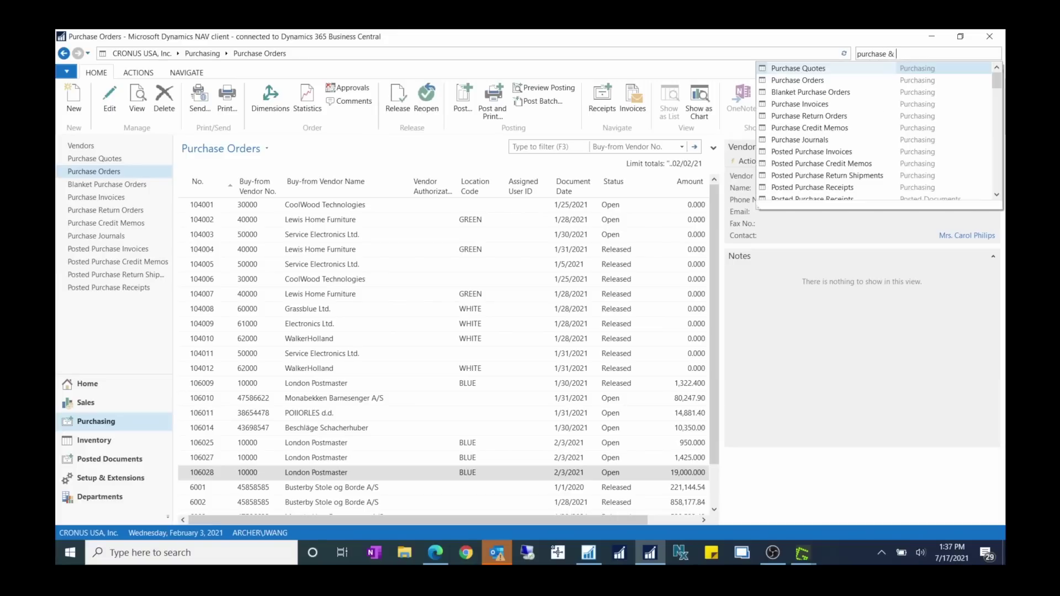
left_click(896, 68)
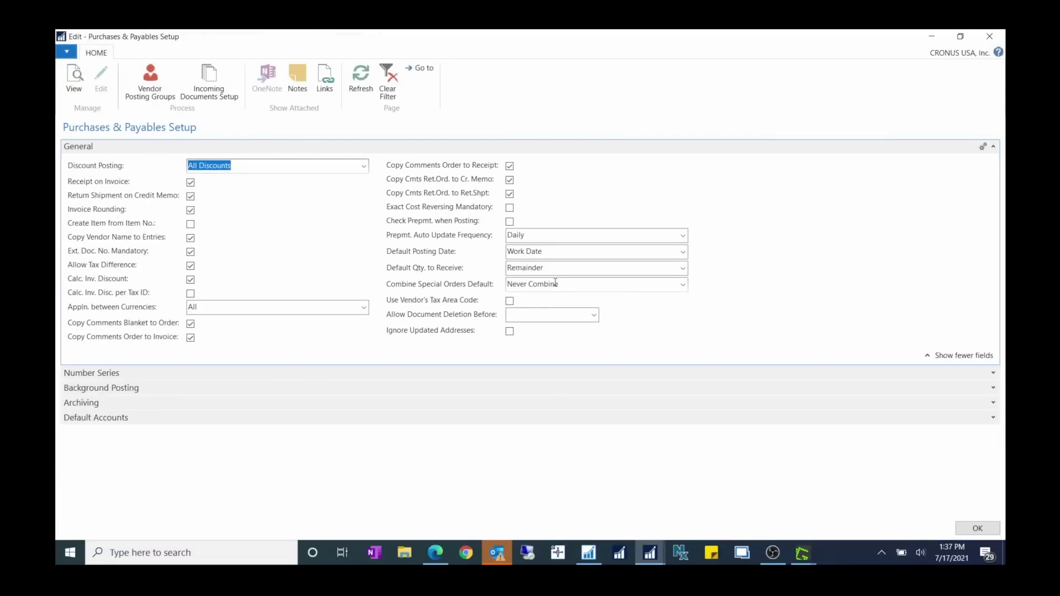
left_click(555, 283)
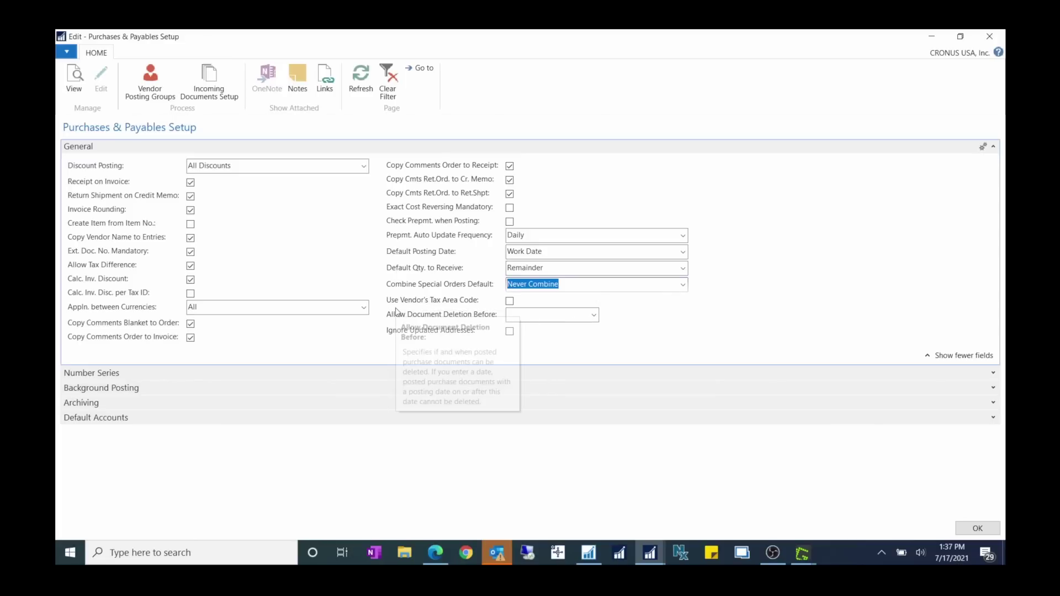
mouse_move(480, 304)
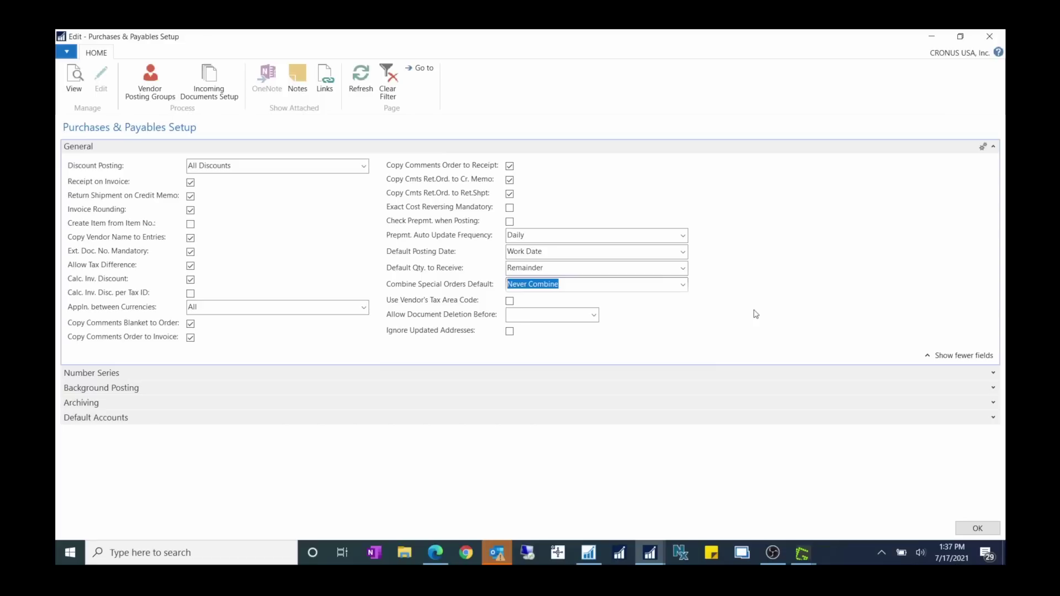
left_click(931, 37)
Step: Find the vendor list, open the London Postmaster vendor card, and check its Tax Area Code in the invoicing details
left_click(916, 54)
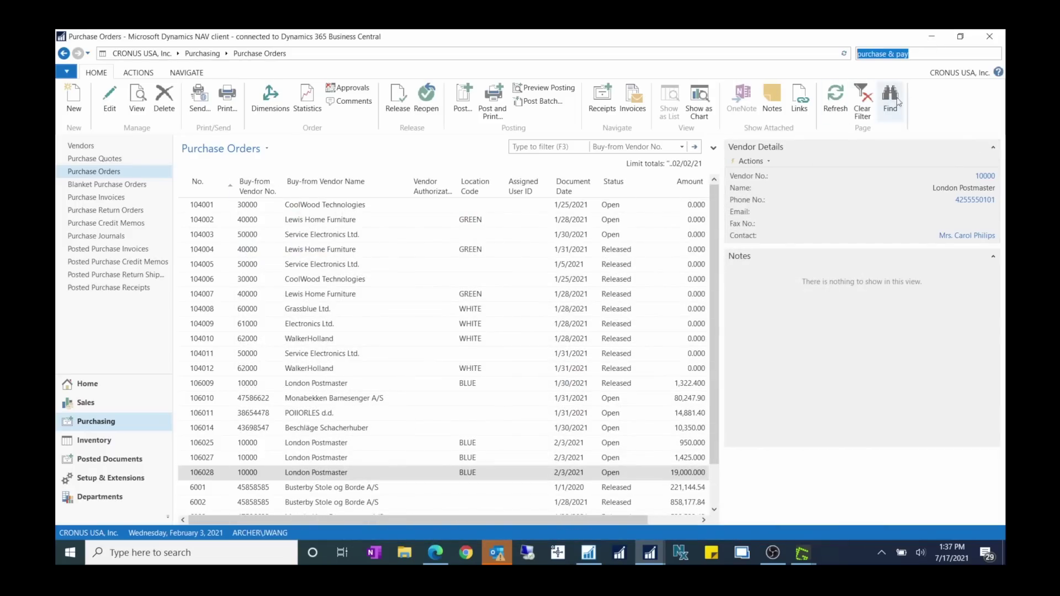
type("vendors")
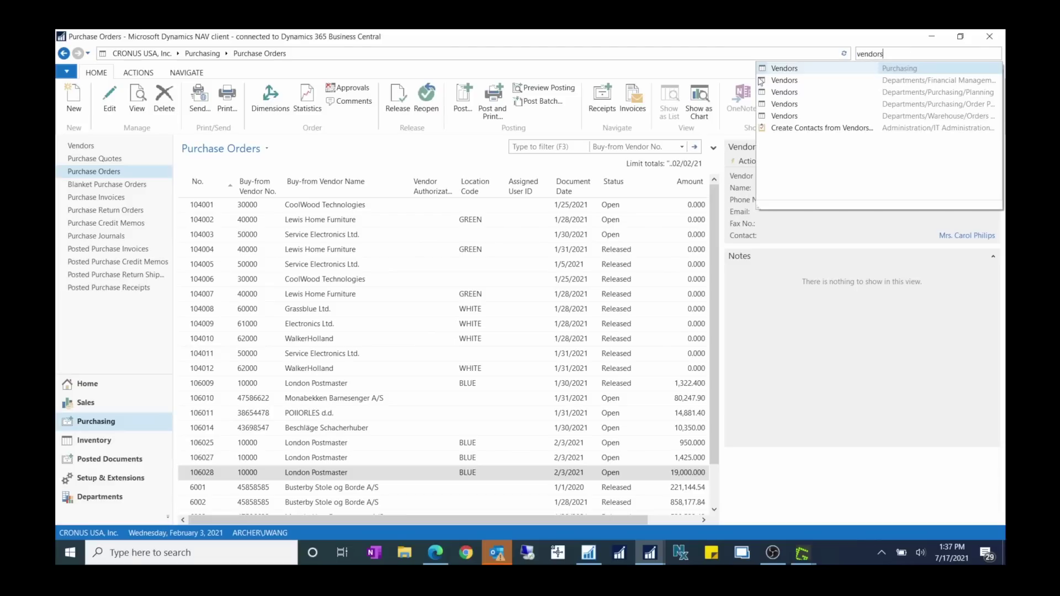
key("Return")
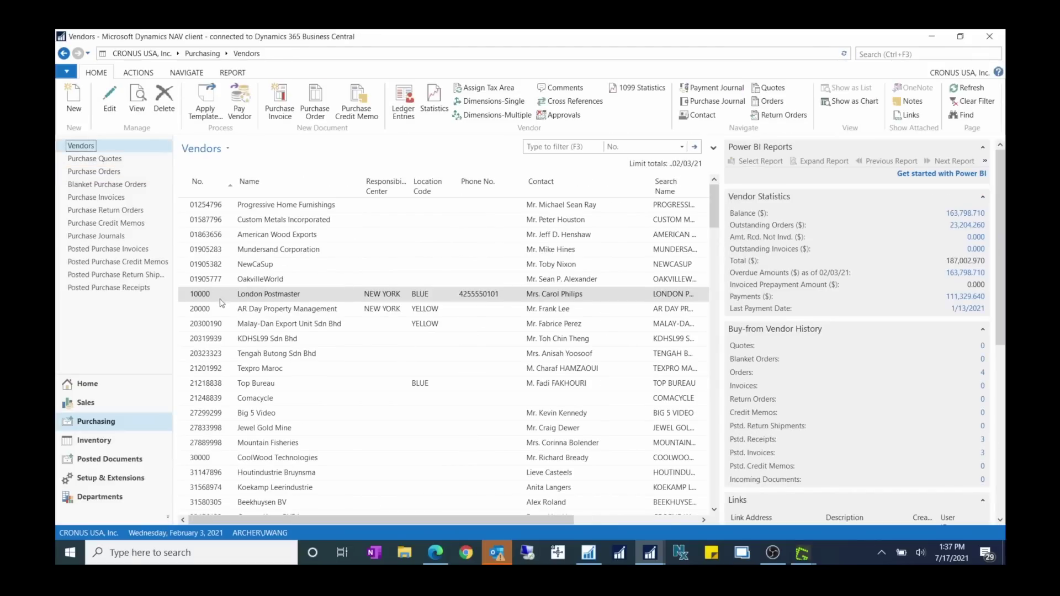
double_click(219, 298)
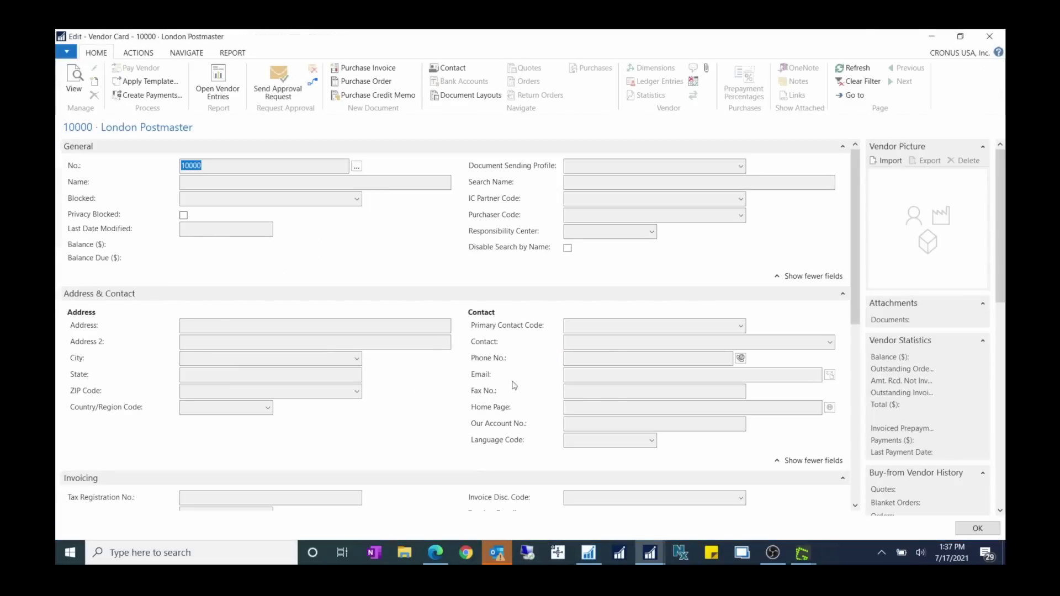
scroll(455, 412, "down", 5)
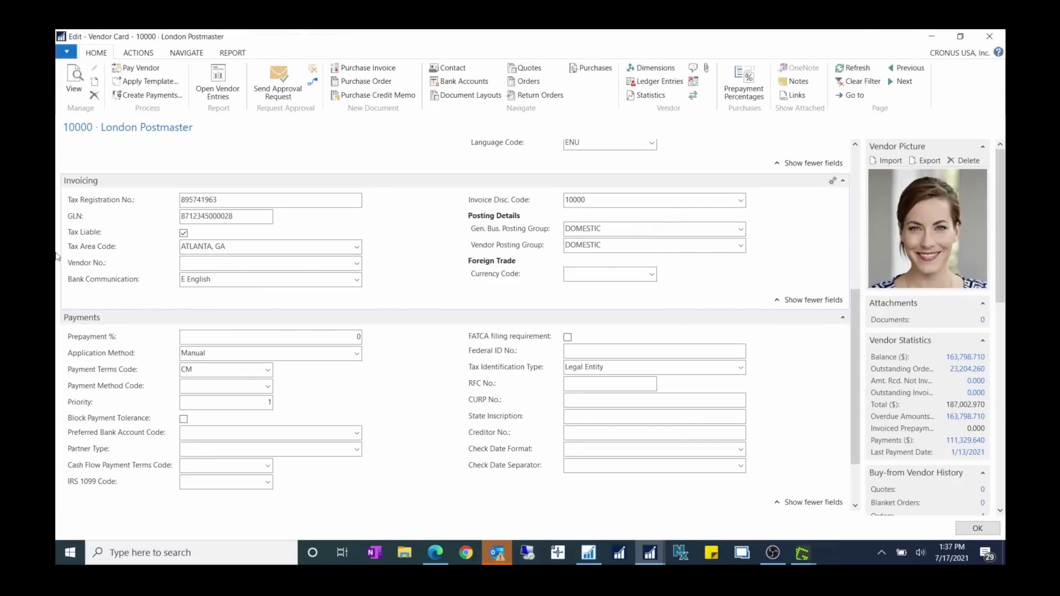
left_click(231, 247)
scroll(368, 392, "down", 2)
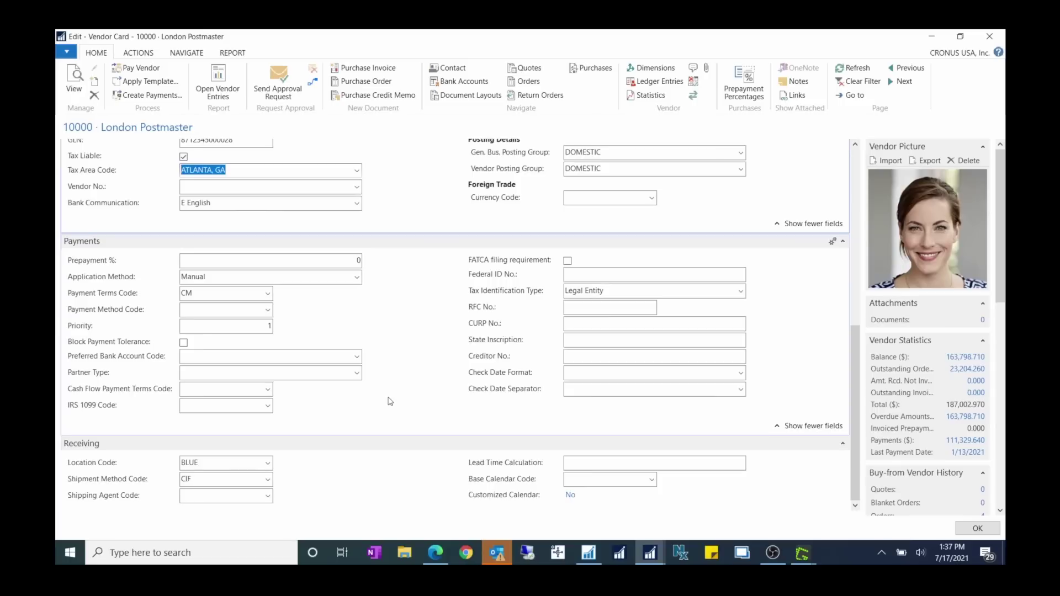
Step: Open the location card of the BLUE warehouse from the vendor's receiving Location Code
left_click(232, 464)
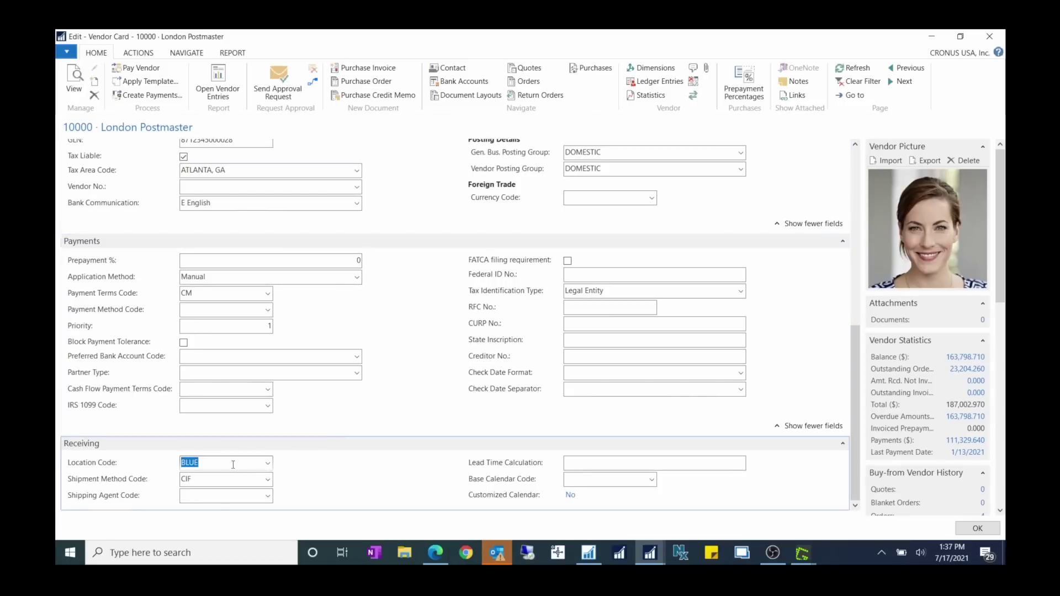
left_click(267, 467)
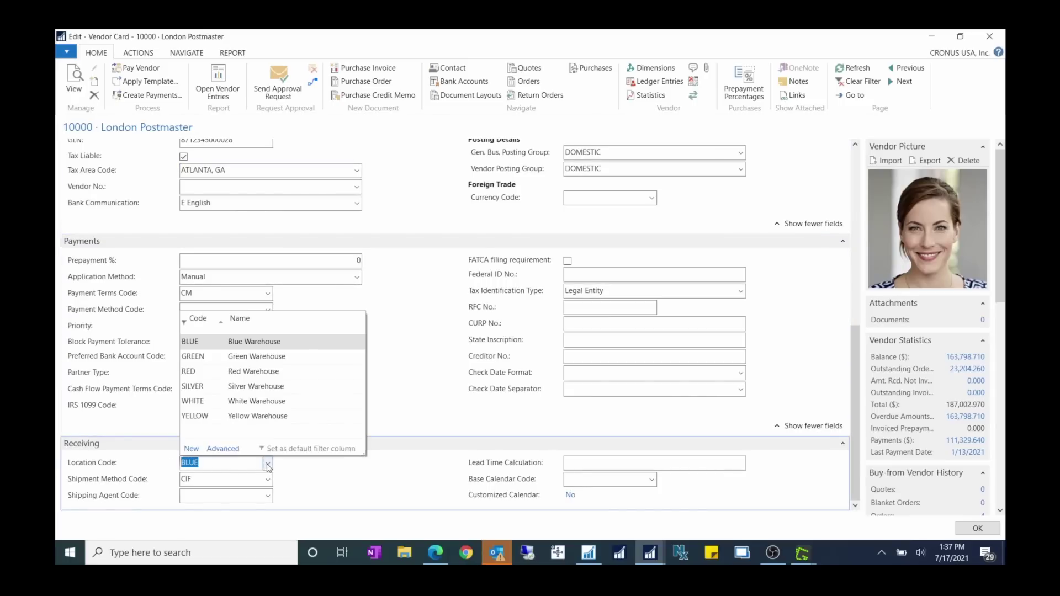
left_click(226, 451)
left_click(369, 104)
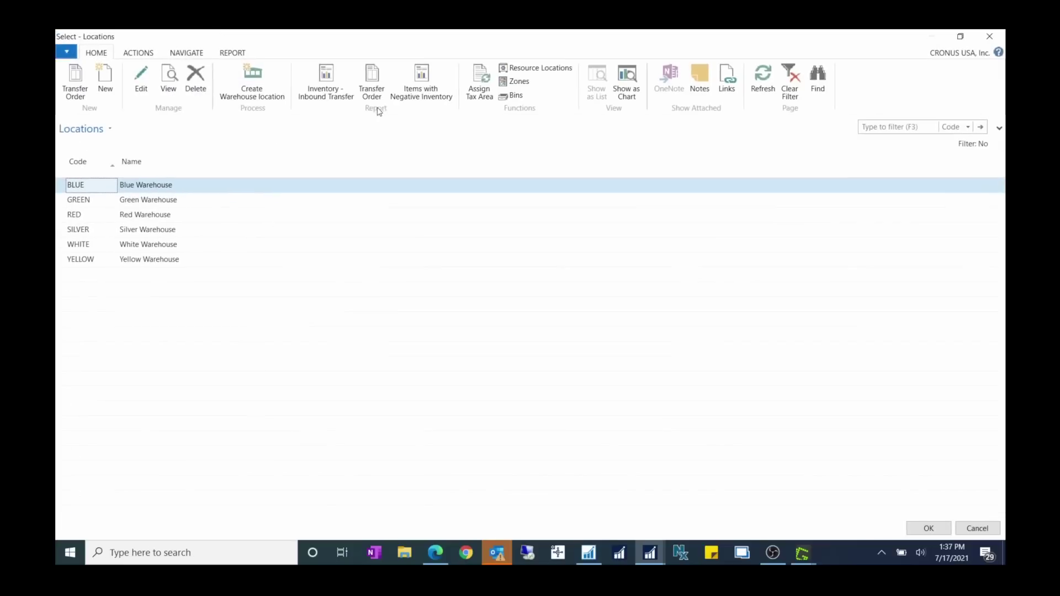
left_click(142, 82)
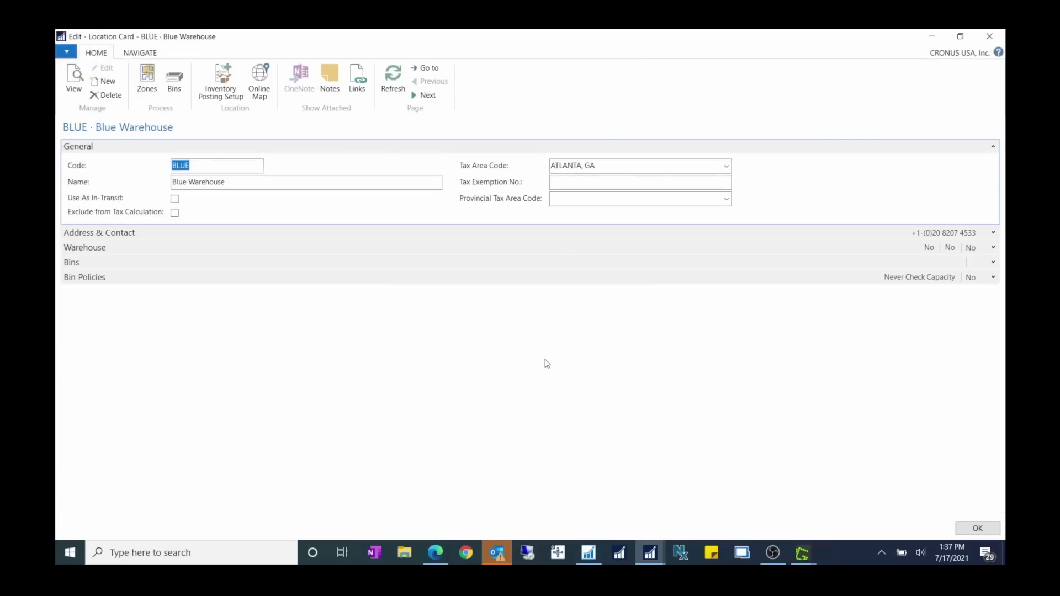
Step: Check the Tax Area Code on the BLUE warehouse location card and return to the London Postmaster vendor card
left_click(622, 166)
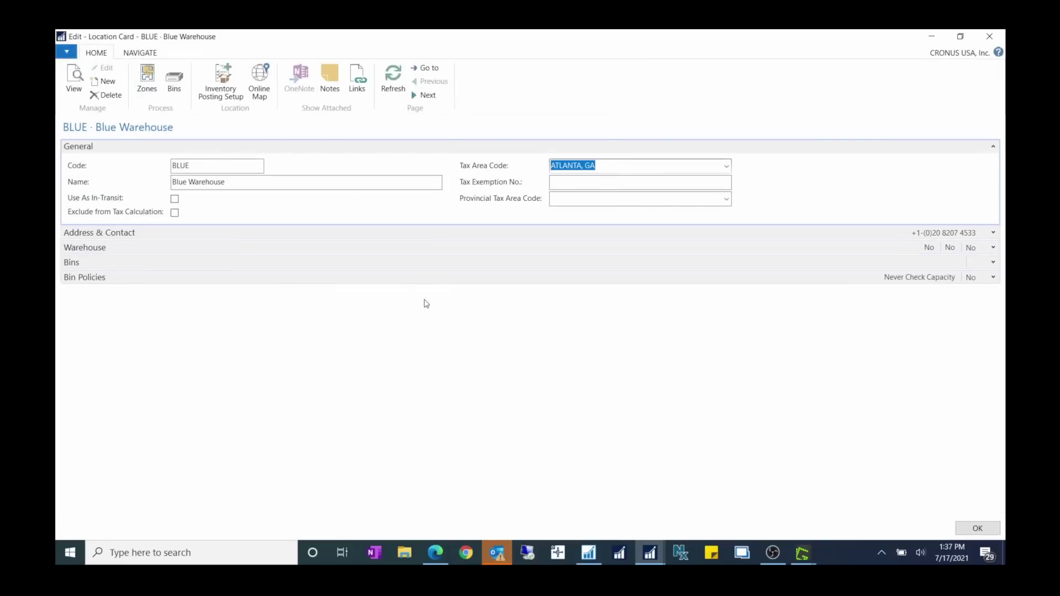
key("Escape")
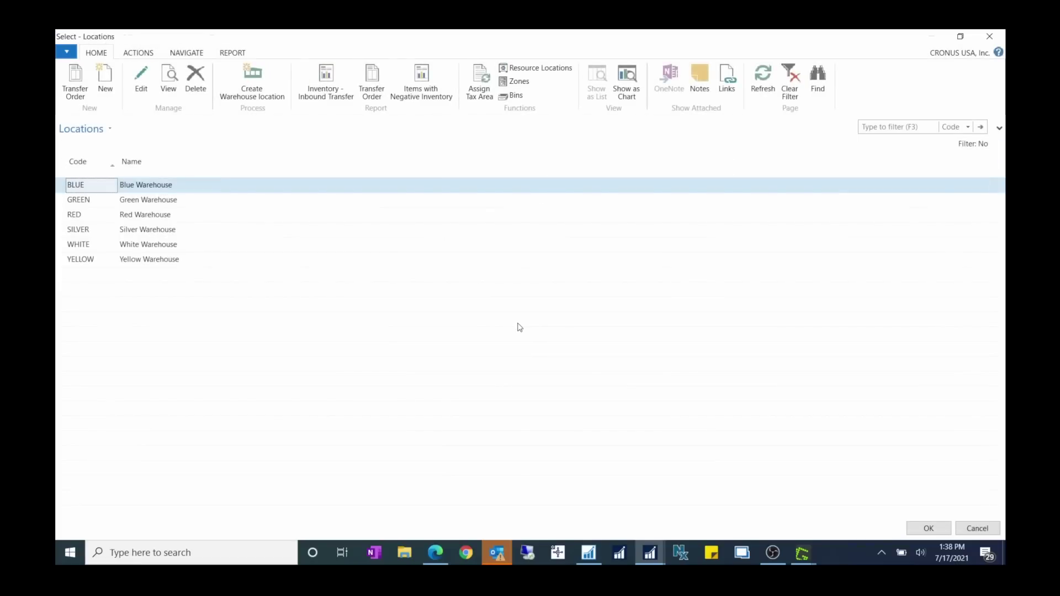
left_click(989, 37)
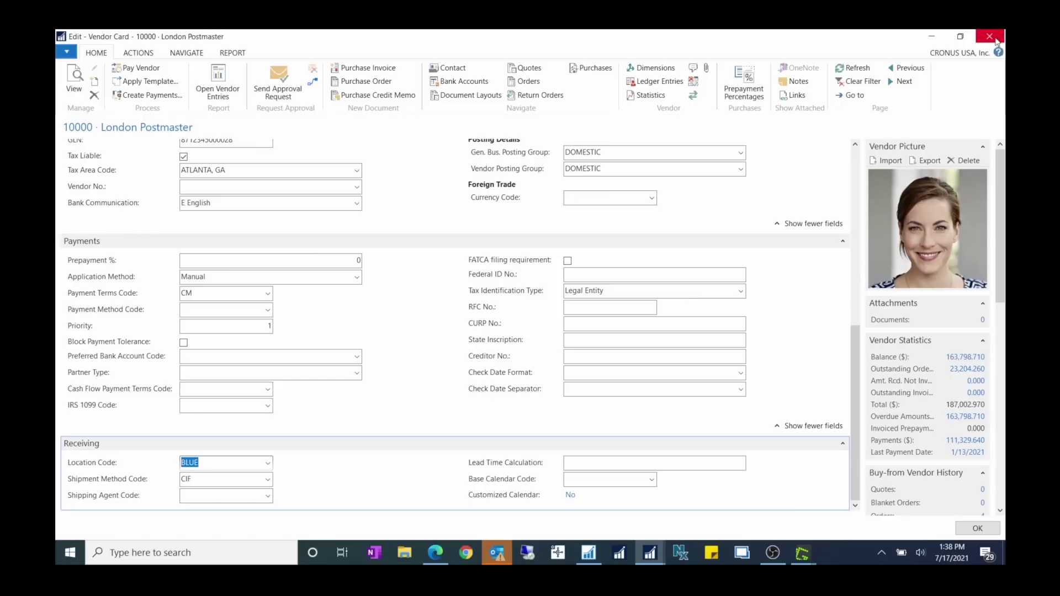
Step: Review the London Postmaster vendor's city, Tax Area Code and receiving Location Code, and close the vendor card
scroll(320, 377, "up", 3)
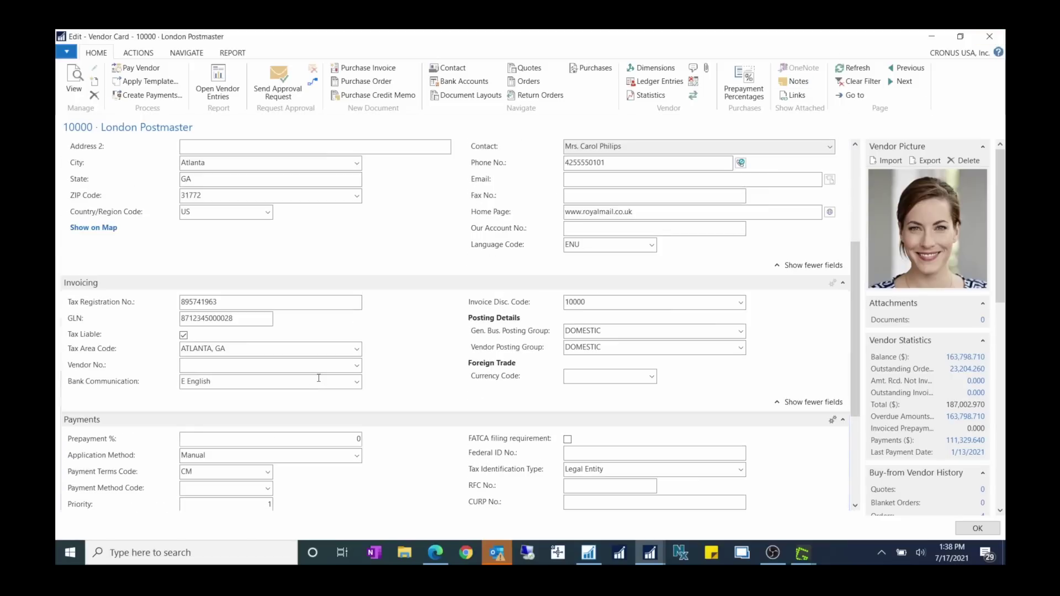
scroll(323, 379, "up", 3)
left_click(232, 341)
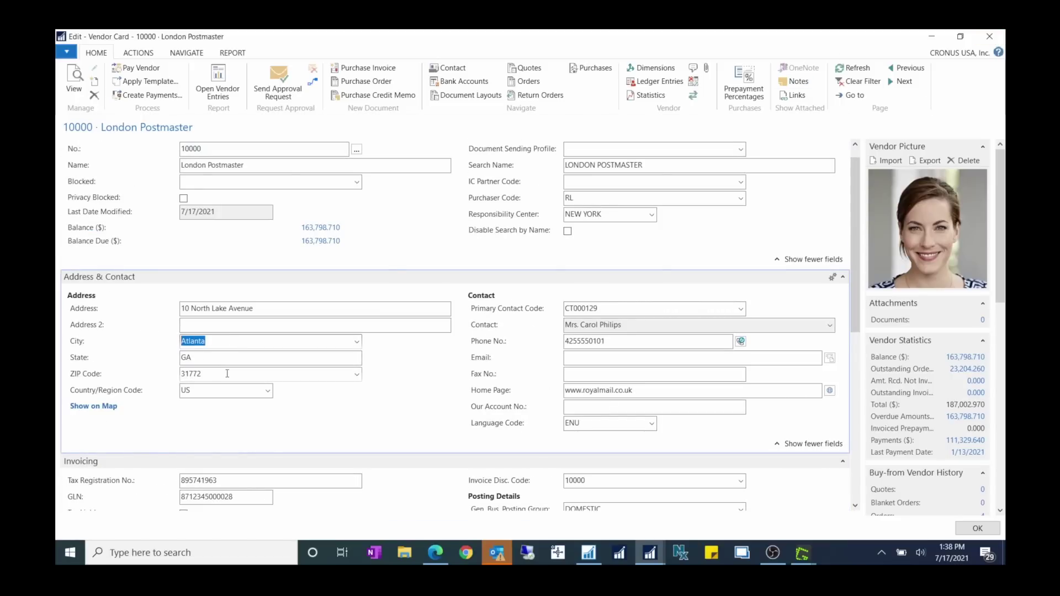
scroll(232, 384, "down", 3)
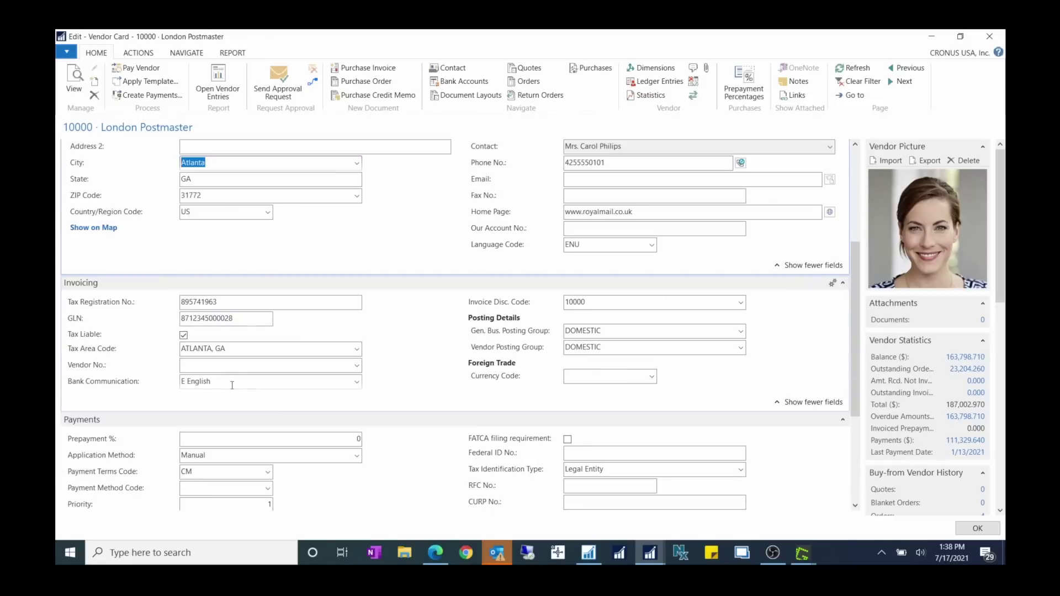
left_click(239, 354)
mouse_move(156, 350)
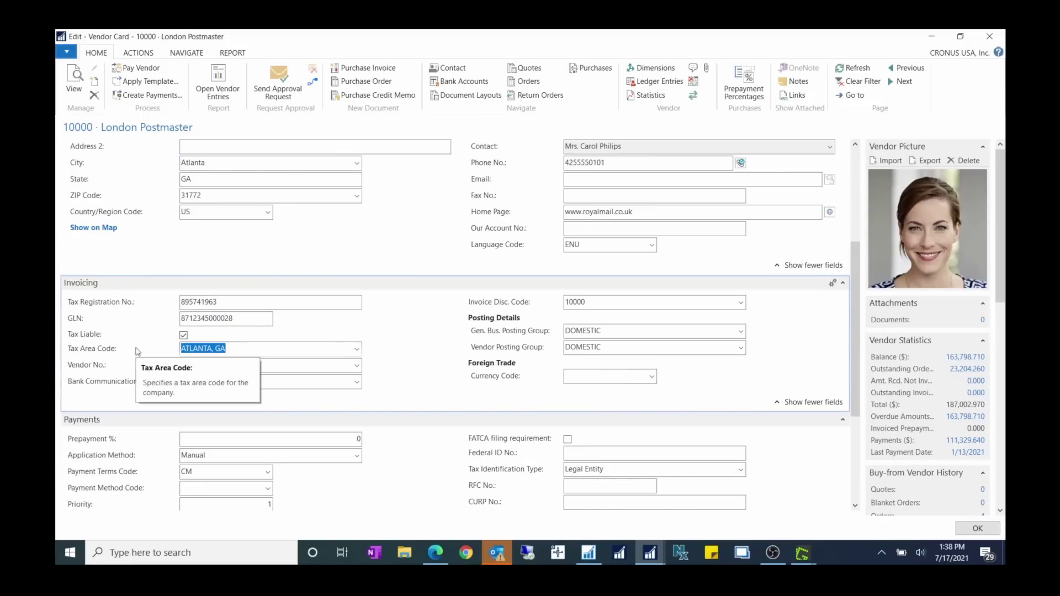
scroll(393, 415, "down", 3)
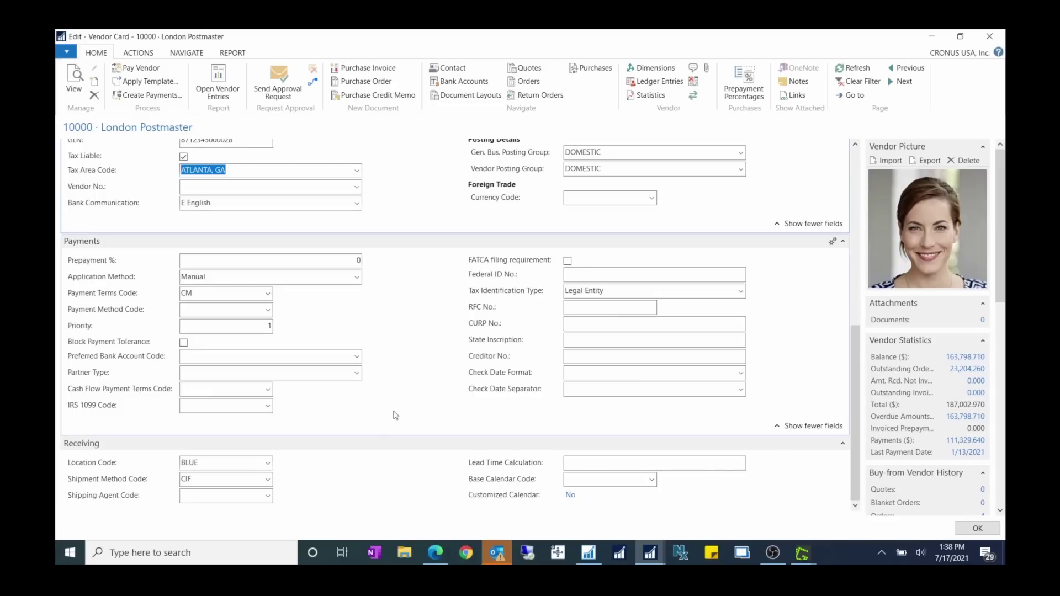
left_click(235, 462)
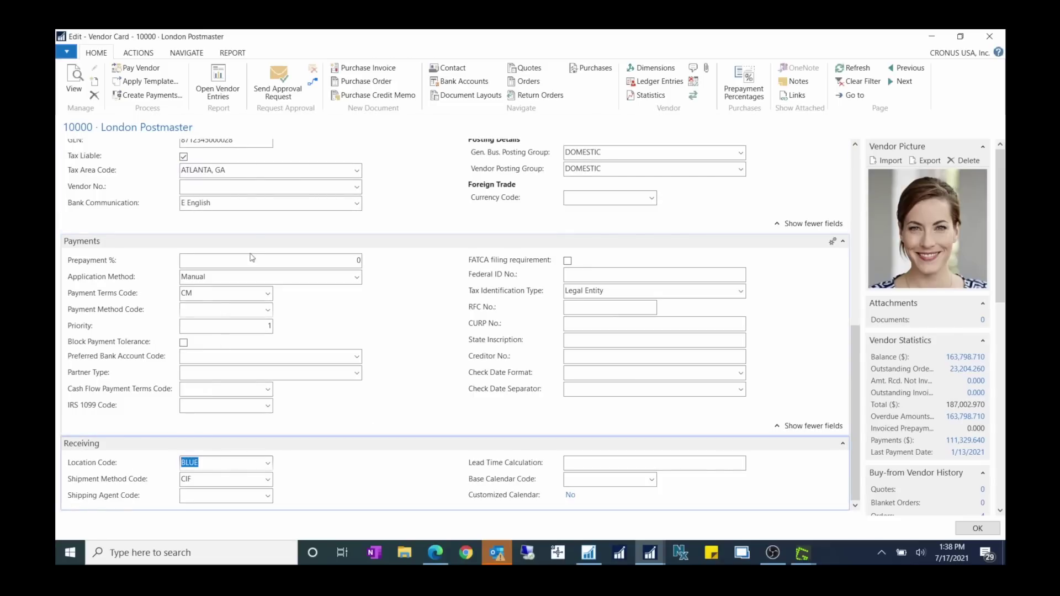
scroll(252, 233, "up", 1)
left_click_drag(226, 231, 59, 223)
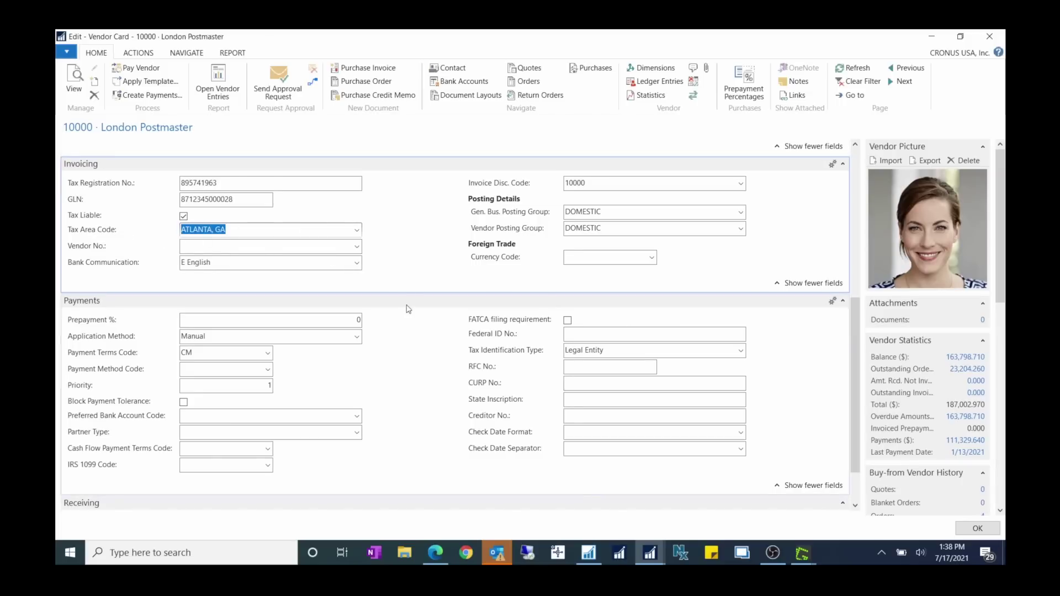
left_click(989, 36)
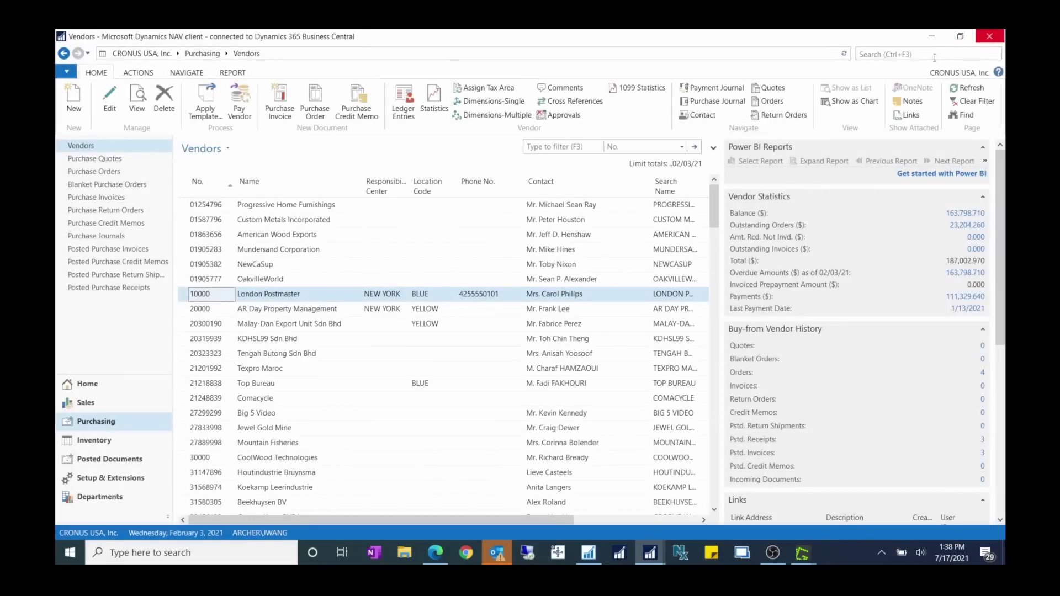
Step: Return to the Purchases & Payables Setup and examine the Allow Document Deletion Before setting
left_click(650, 552)
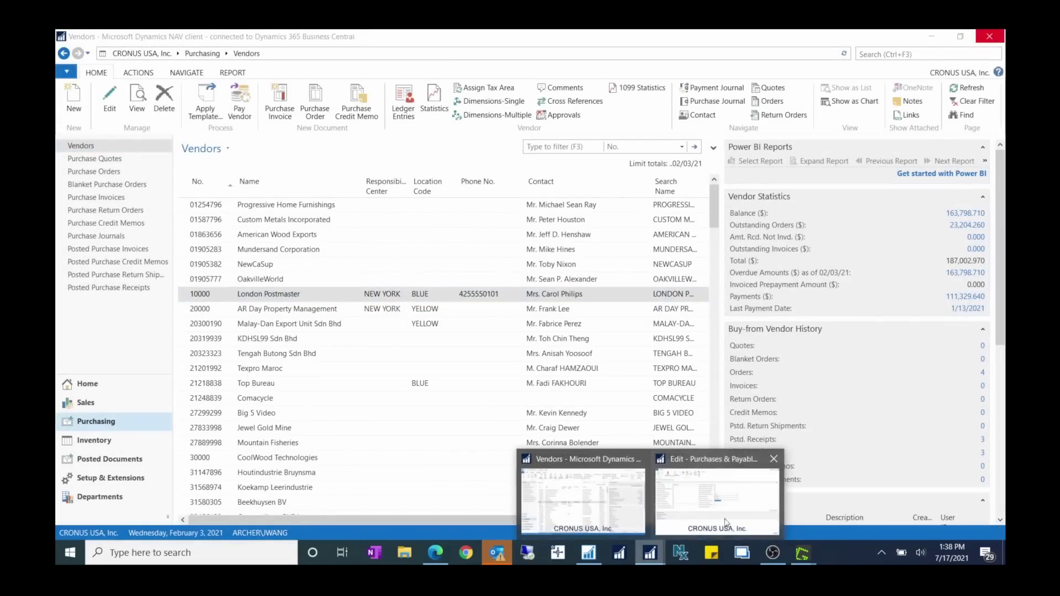
left_click(725, 522)
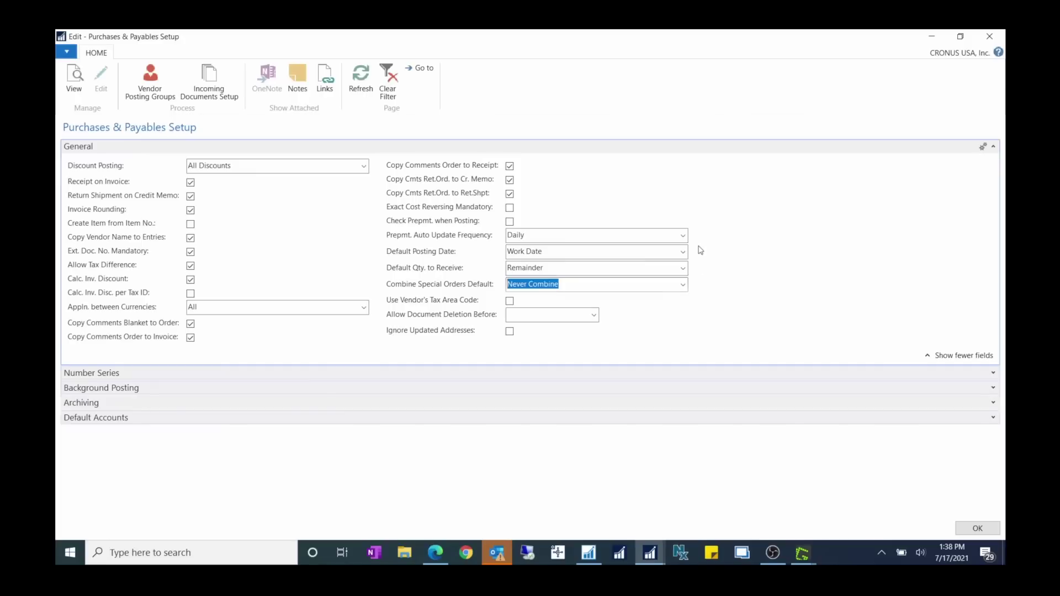
left_click(435, 316)
mouse_move(473, 317)
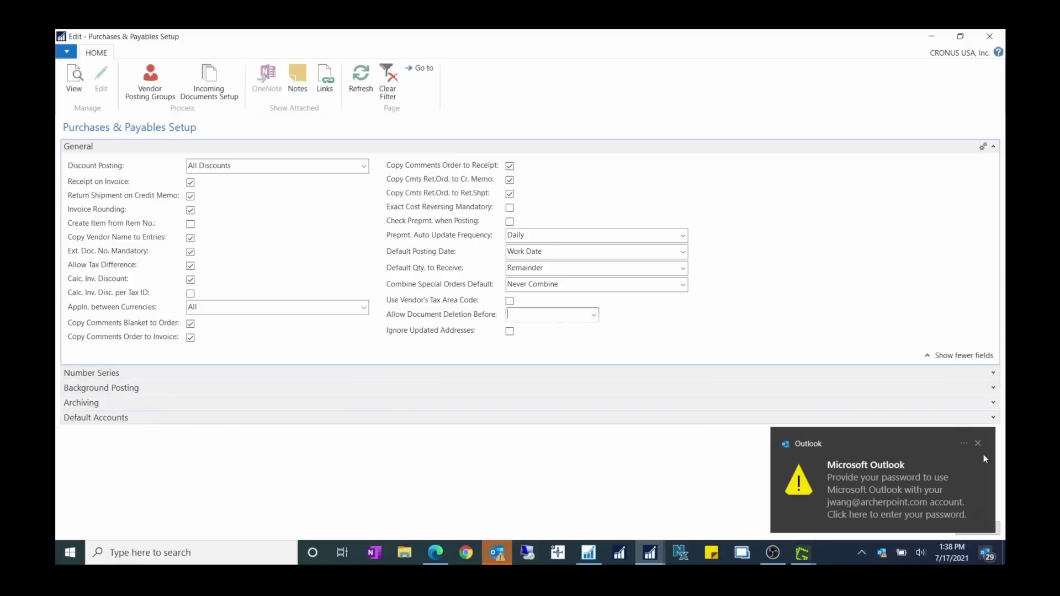
left_click(977, 444)
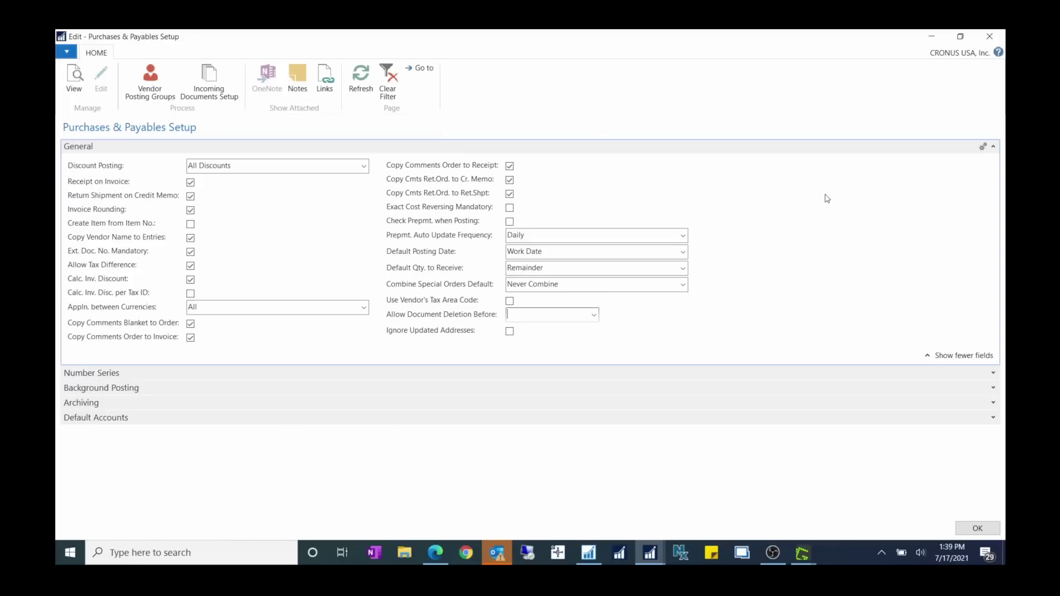
mouse_move(421, 321)
left_click(937, 37)
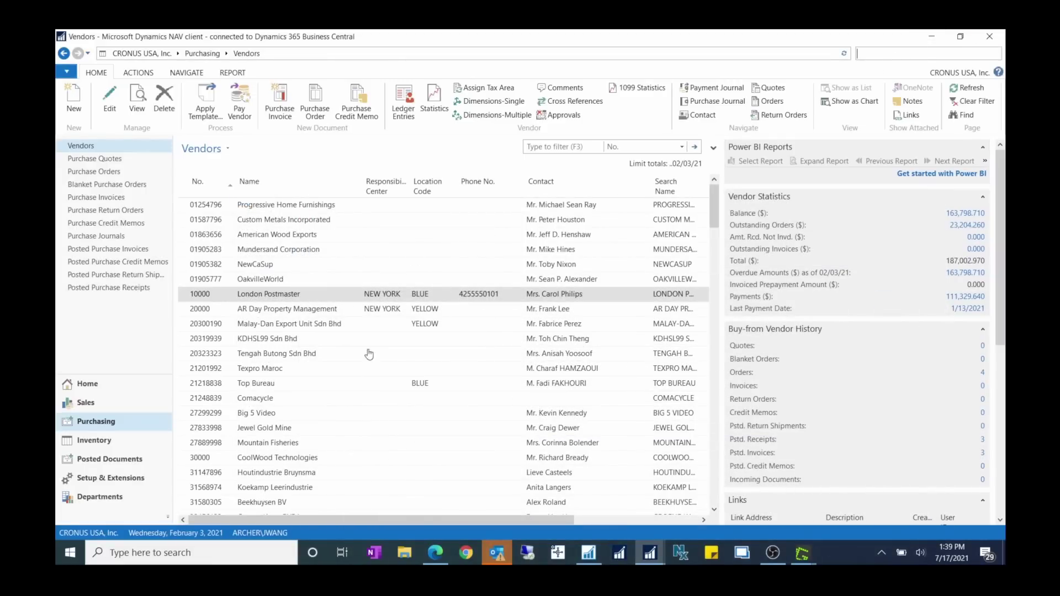
Step: Find the Users list and check the permission sets on the signed-in user's card
type("users")
left_click(793, 69)
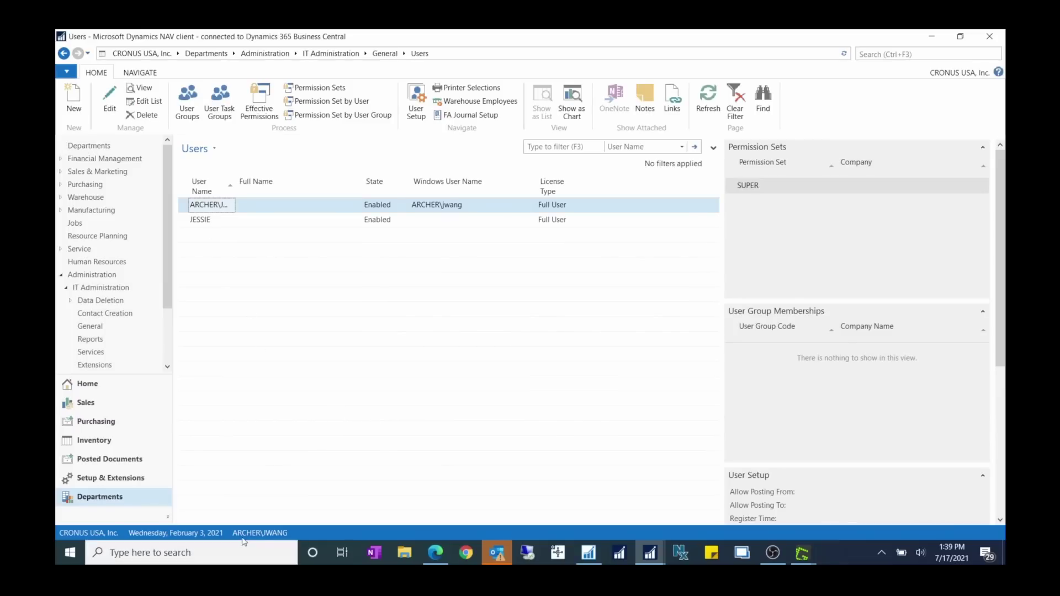
double_click(221, 210)
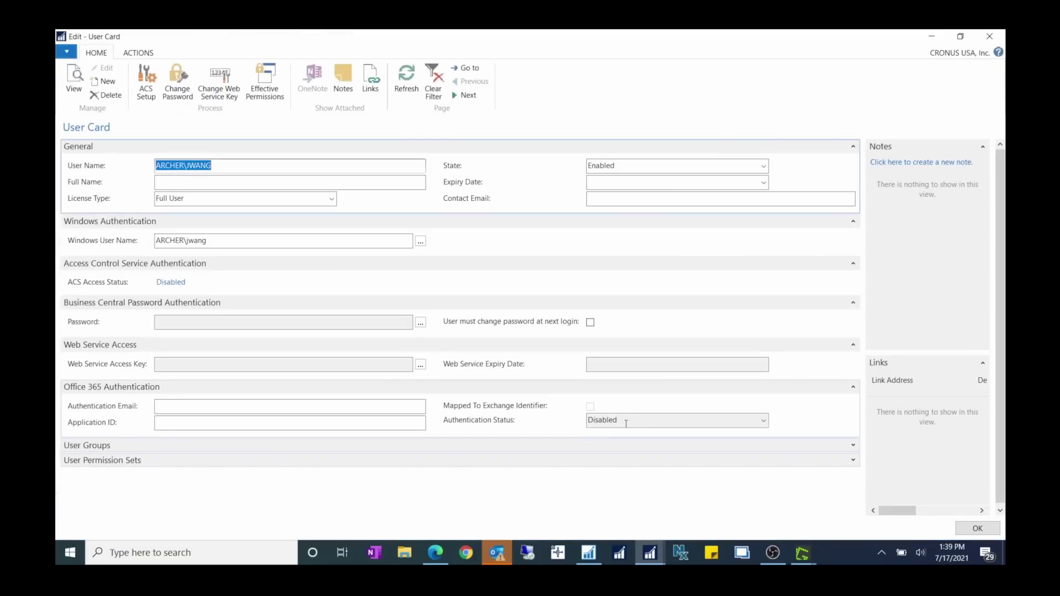
left_click(852, 460)
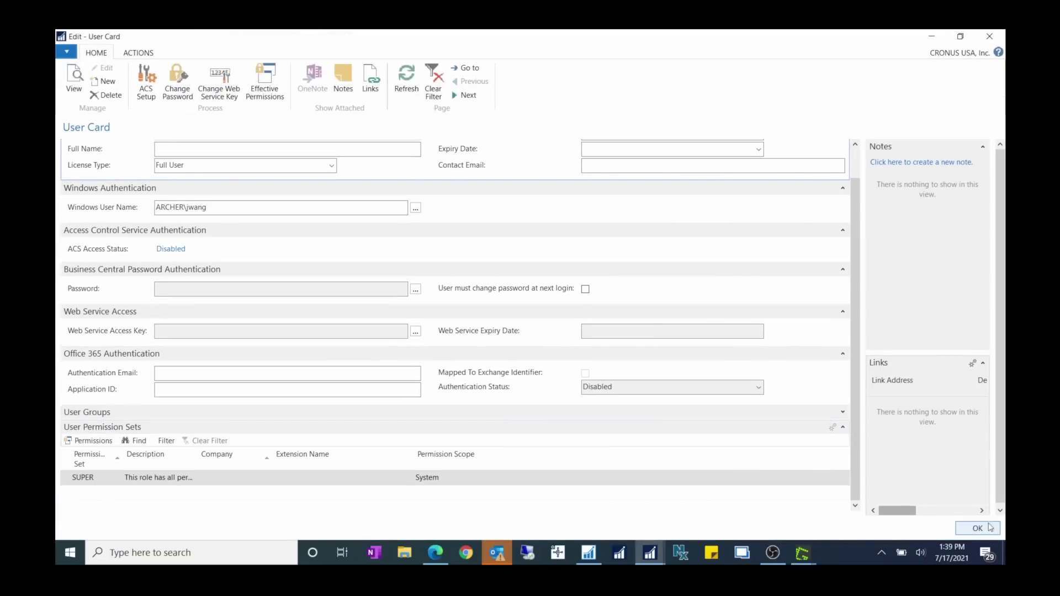
left_click(985, 528)
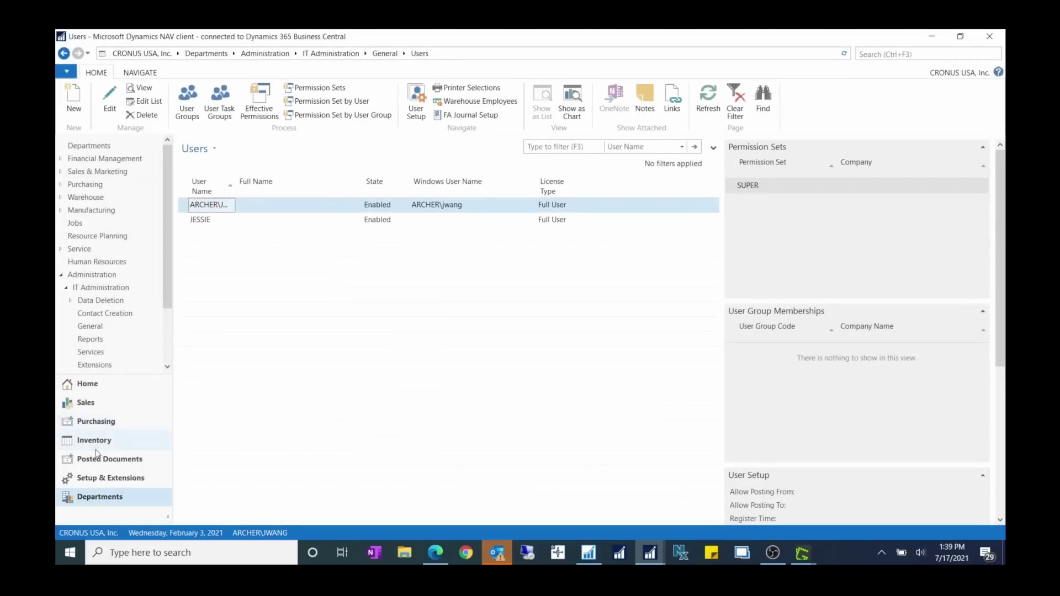
Step: Sort the posted purchase receipts by number in ascending order and delete the first Mortimor Car Company receipt
left_click(130, 464)
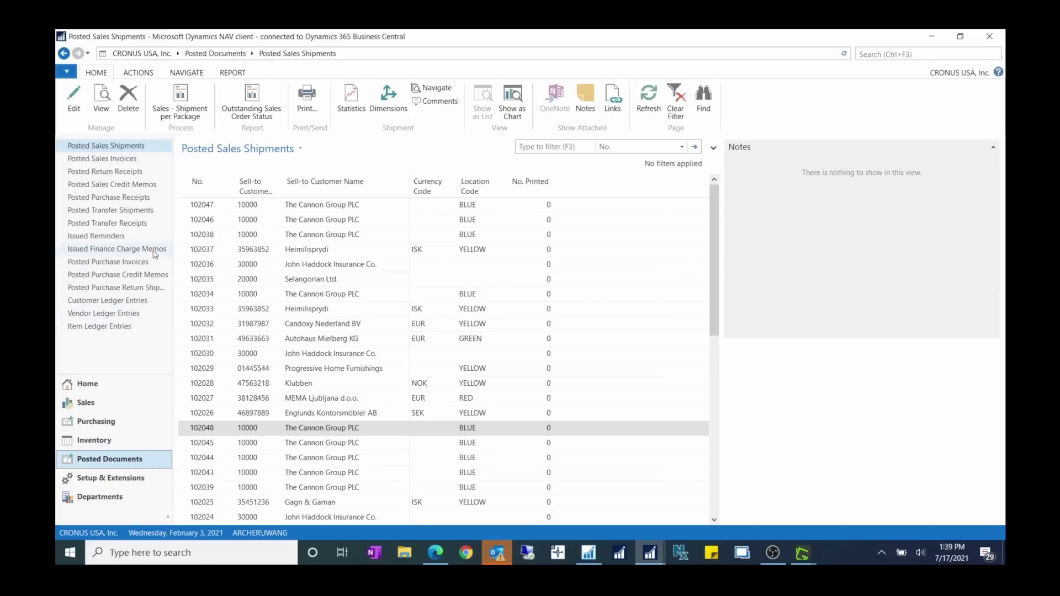
left_click(133, 198)
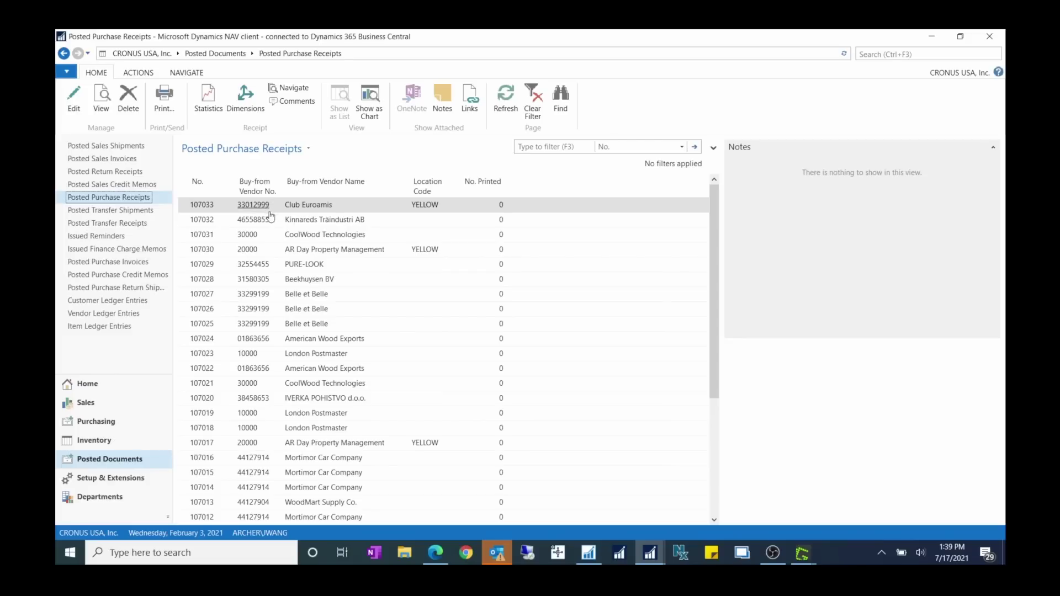
left_click(218, 187)
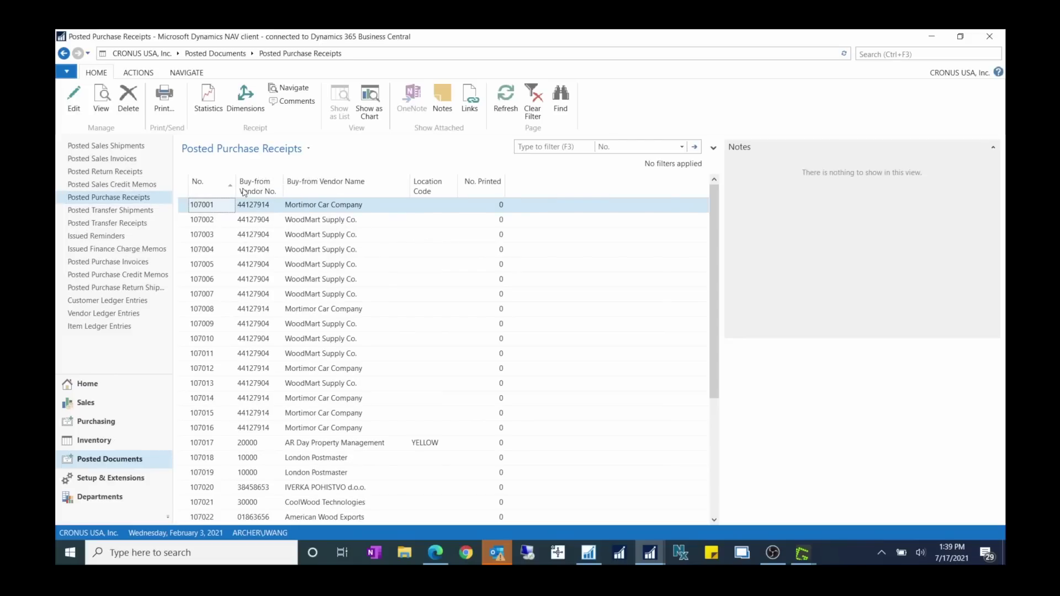
left_click(129, 108)
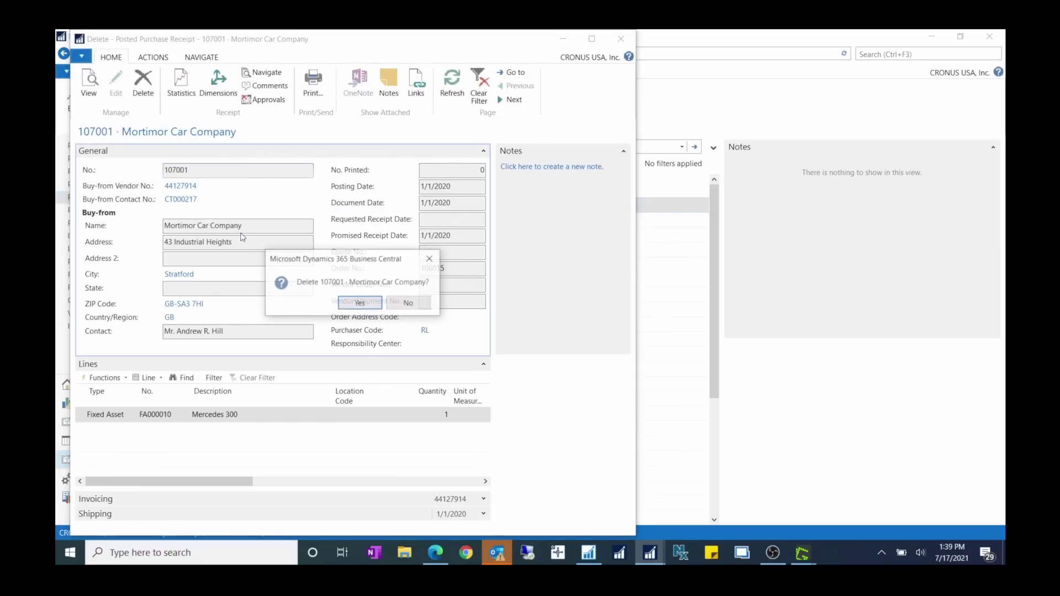
left_click(347, 303)
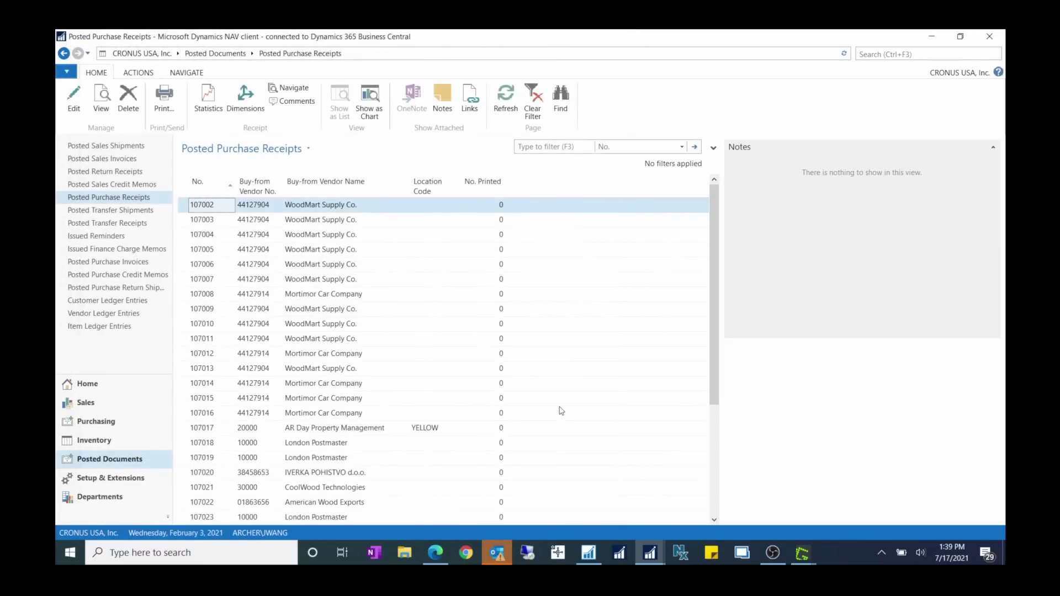
Step: Recheck the Purchases & Payables Setup and inspect the posting date of the first WoodMart Supply Co. posted purchase receipt
mouse_move(649, 557)
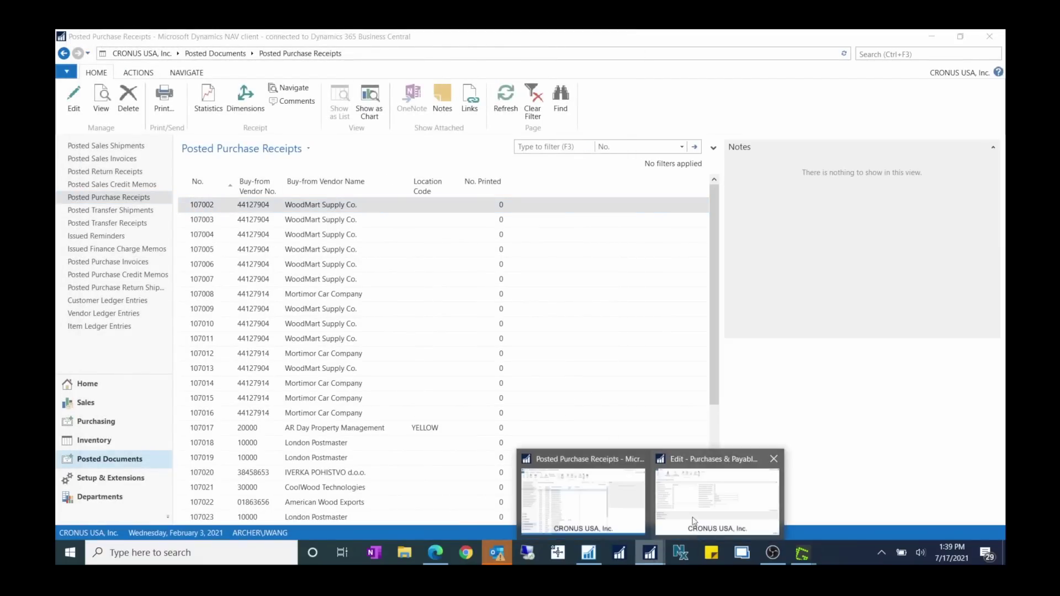
left_click(717, 525)
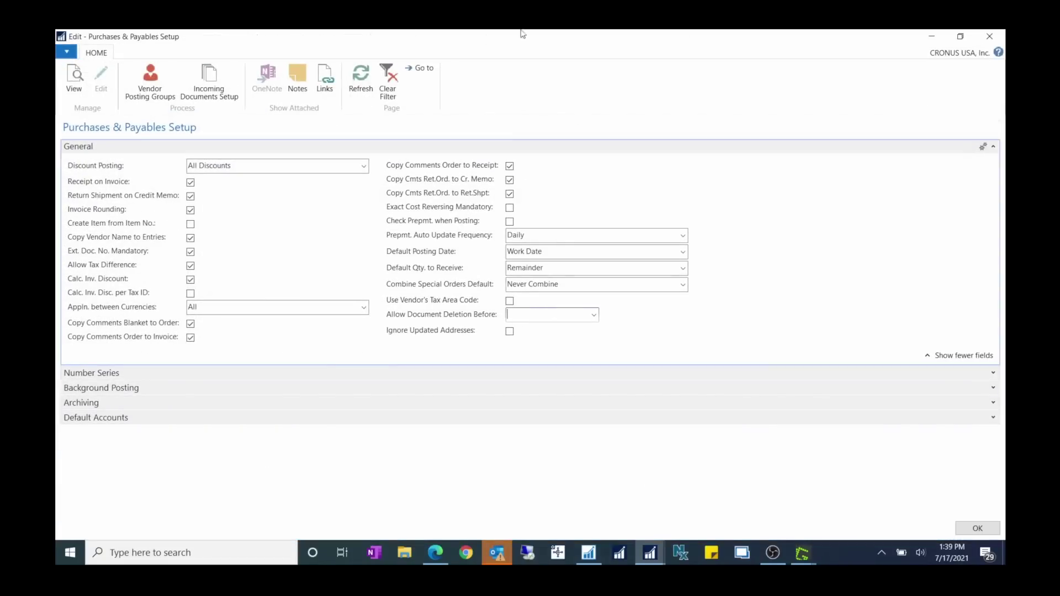
left_click(921, 37)
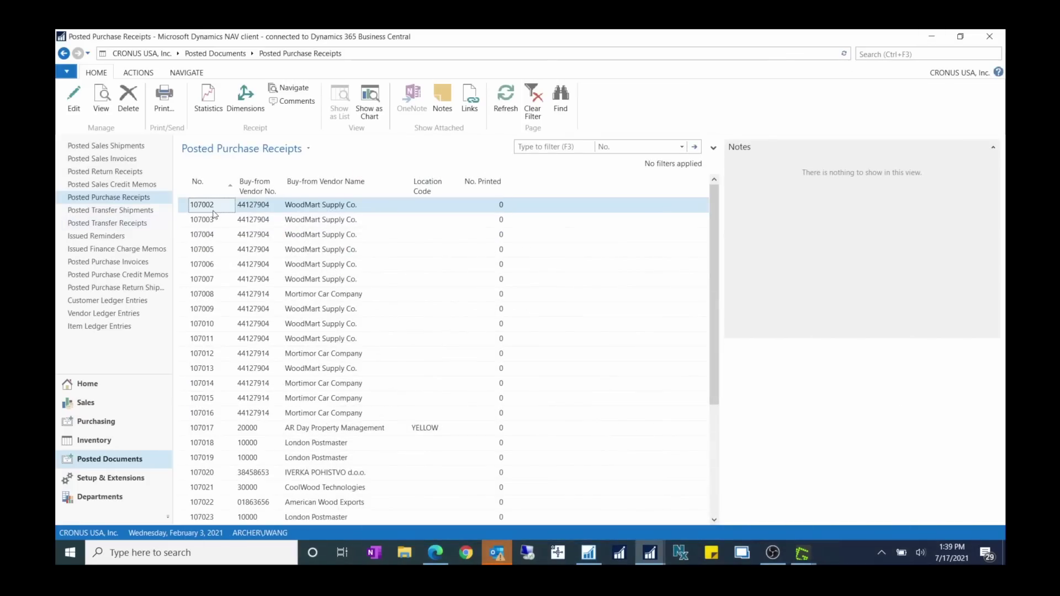
double_click(240, 212)
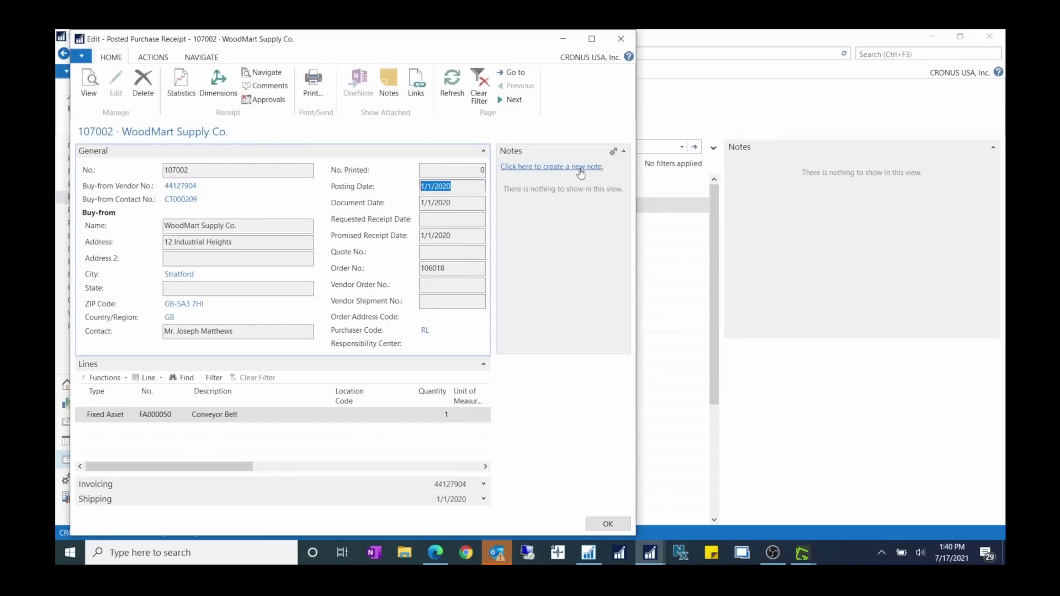
left_click(620, 39)
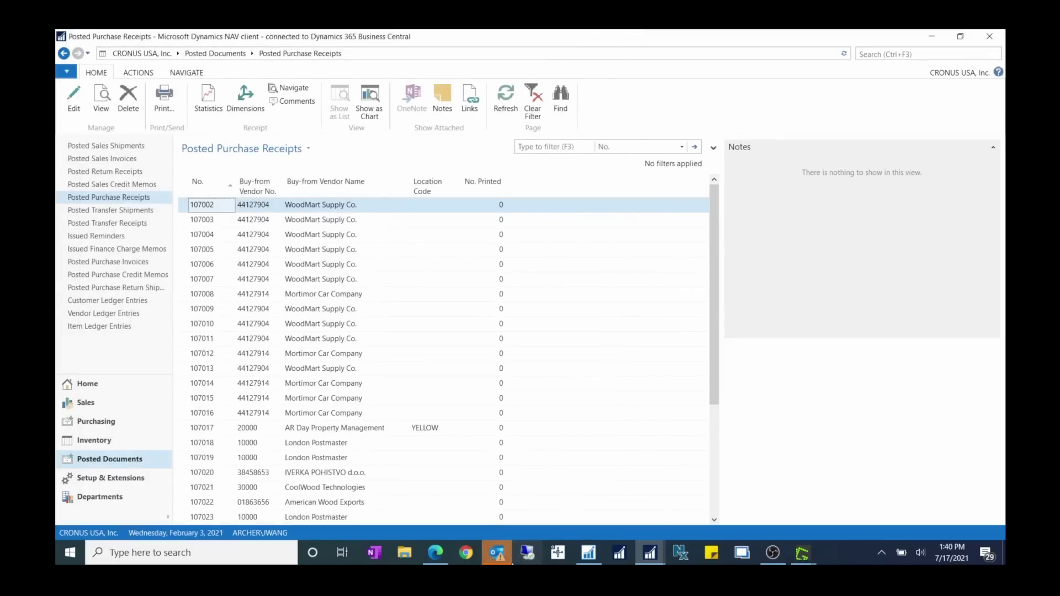
Step: Set Allow Document Deletion Before to 1/1/2020 in the Purchases & Payables Setup and close the setup
mouse_move(650, 553)
left_click(723, 513)
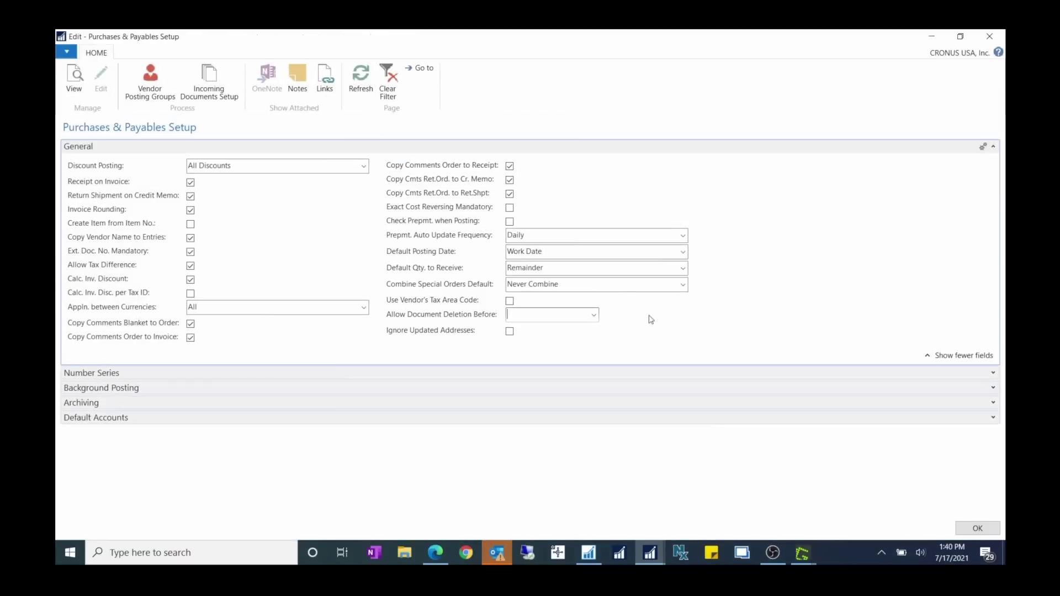
type("1/1/2020")
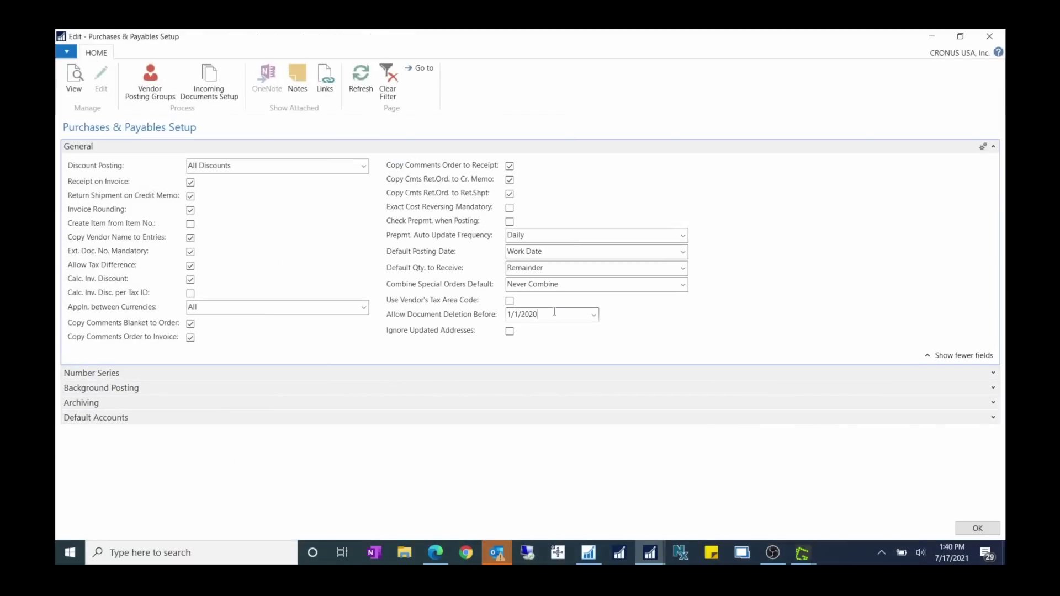
key("Tab")
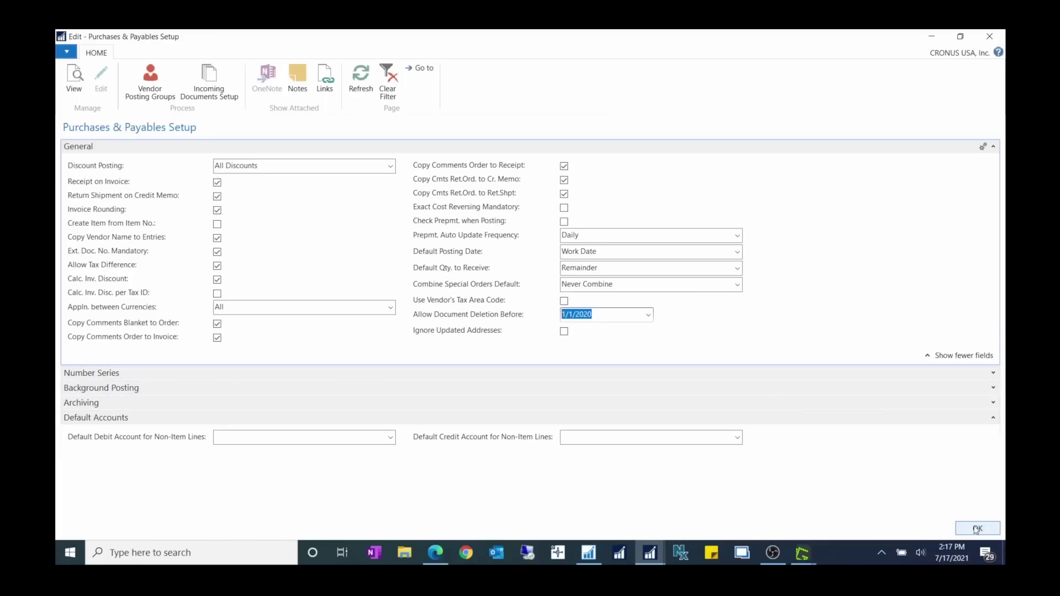
left_click(977, 528)
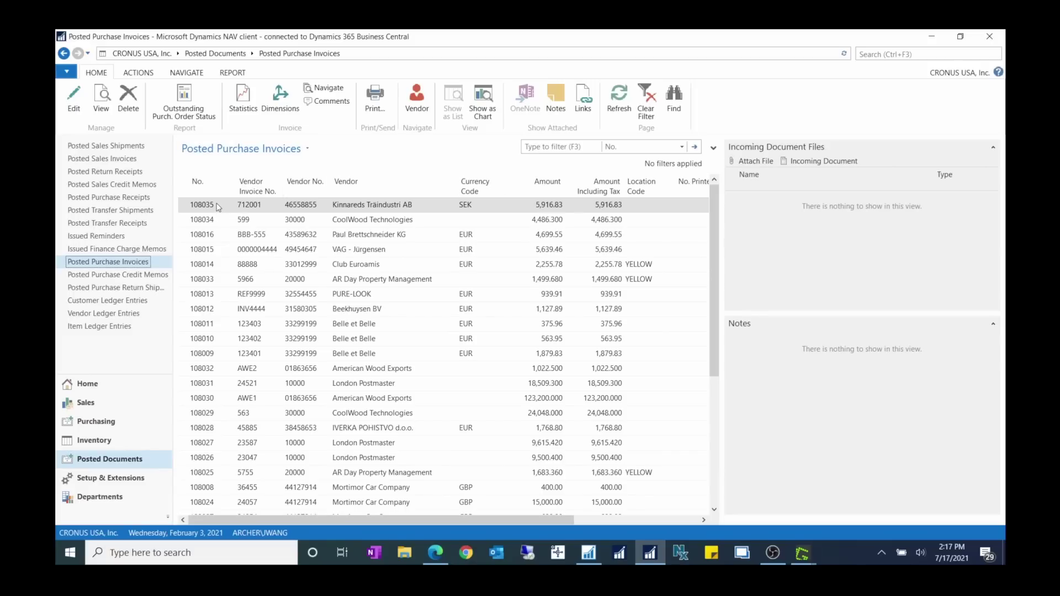
Step: Try to delete the Kinnareds Träindustri AB posted purchase invoice directly from the invoice list, and discard the pending changes
left_click(128, 99)
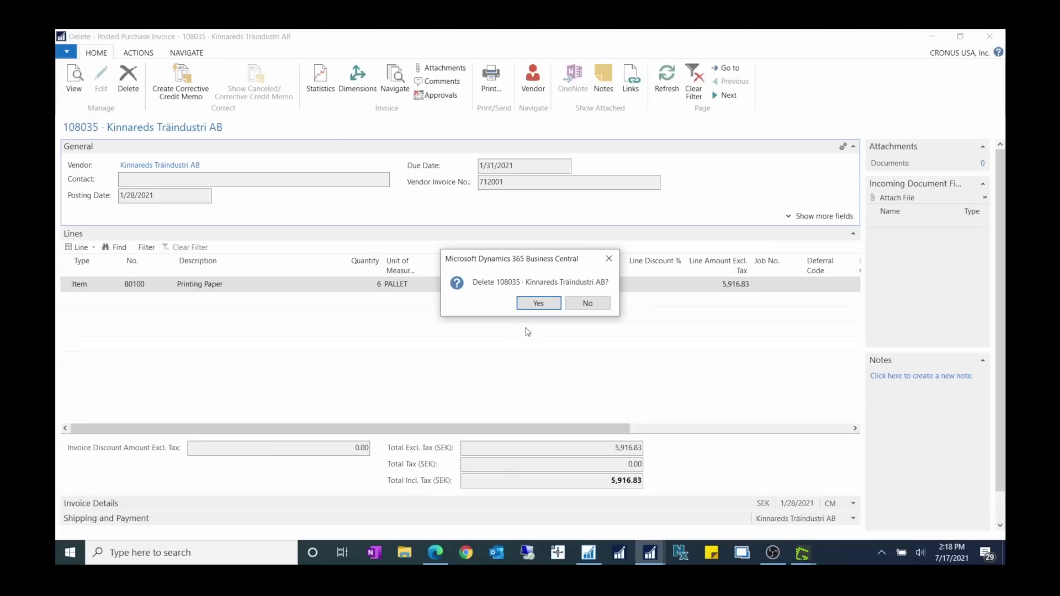
left_click(534, 305)
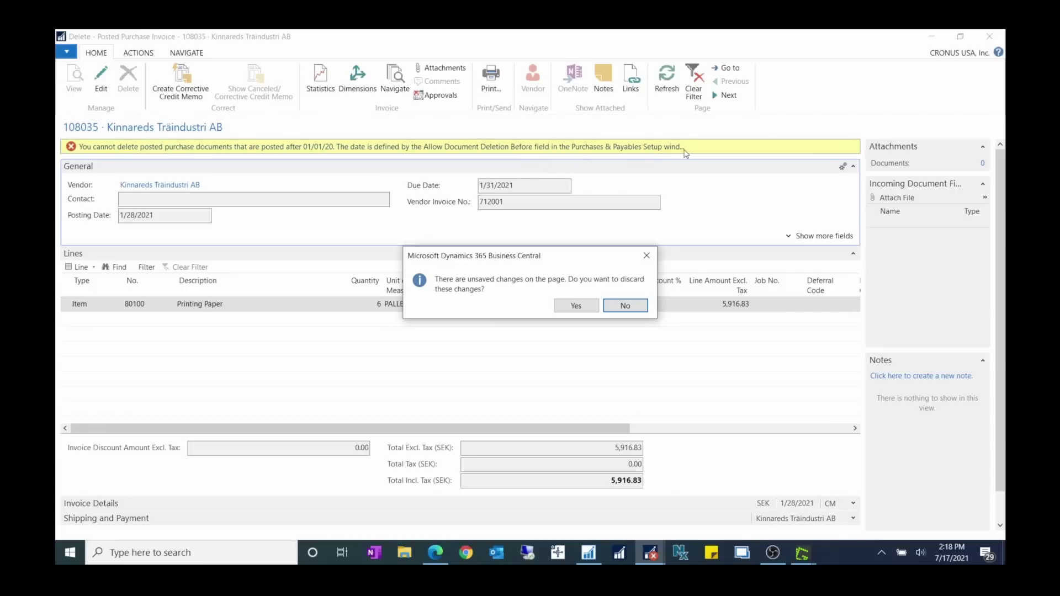
left_click(578, 305)
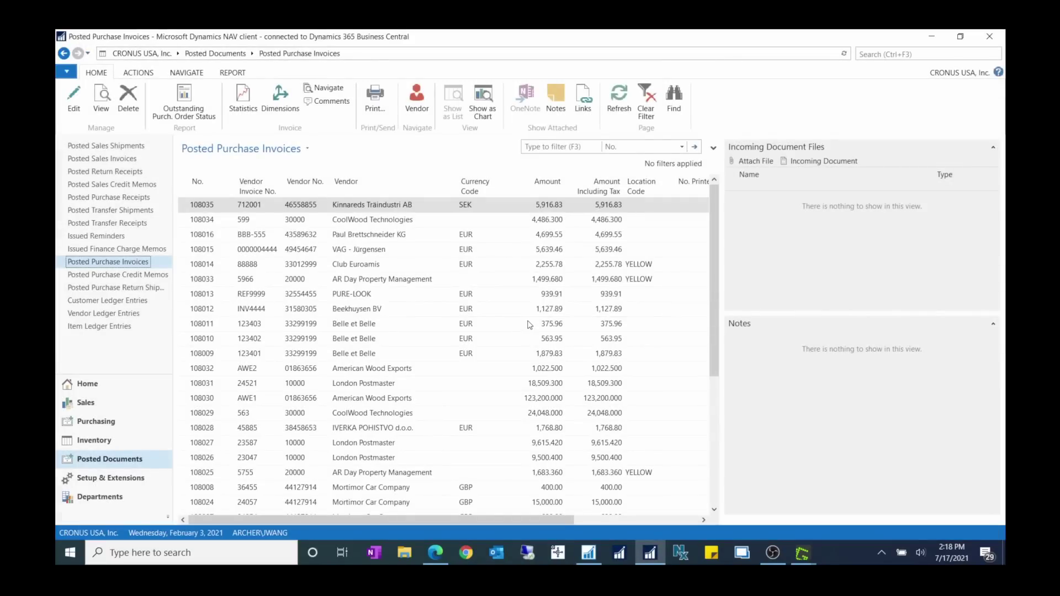
Step: Open the Kinnareds Träindustri AB posted purchase invoice for editing, retry the deletion from its card, and close it without saving
double_click(206, 206)
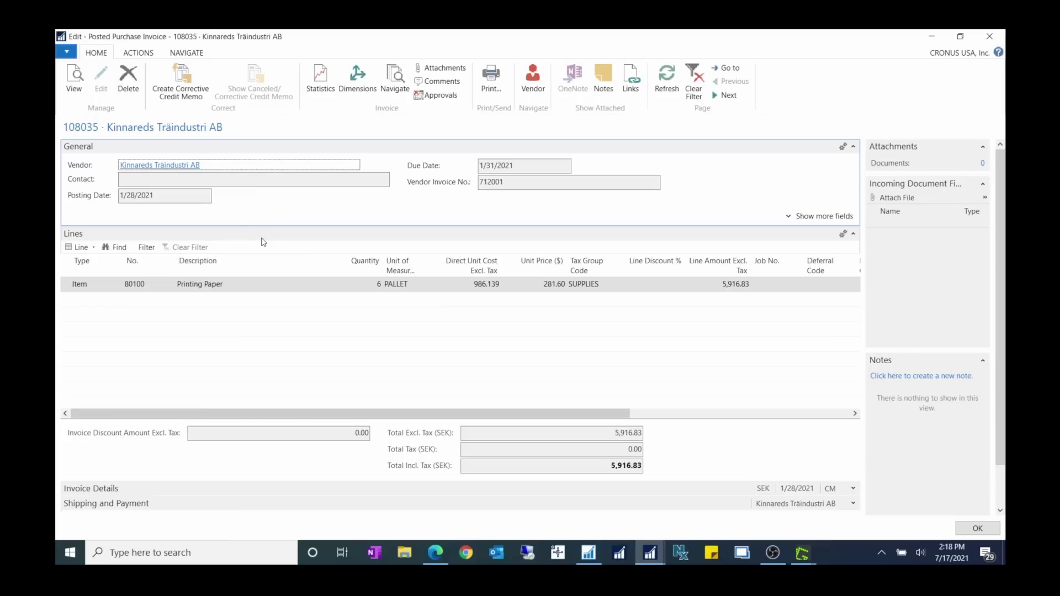
left_click(128, 77)
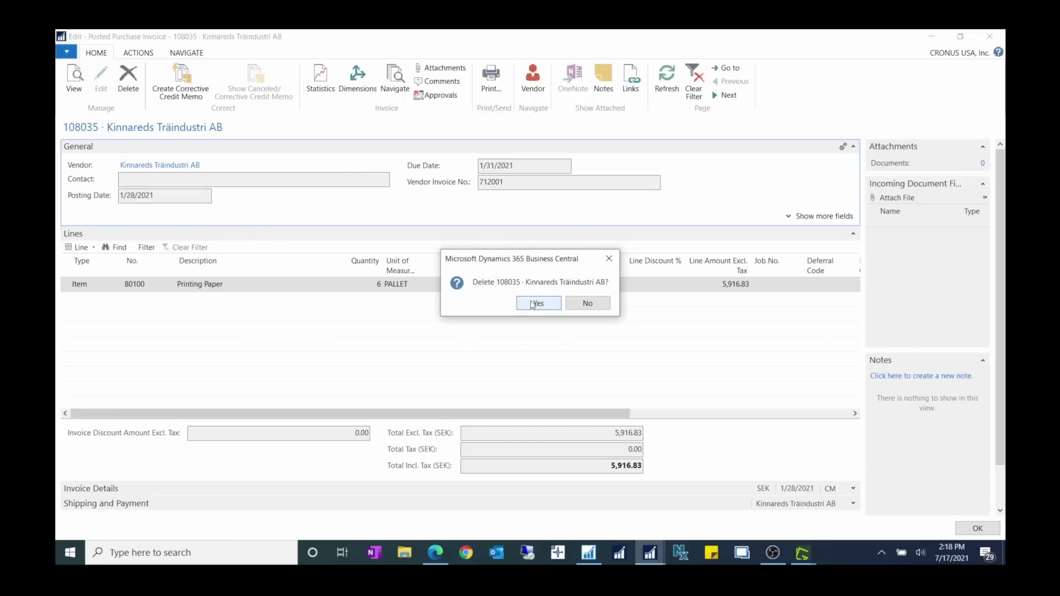
left_click(532, 304)
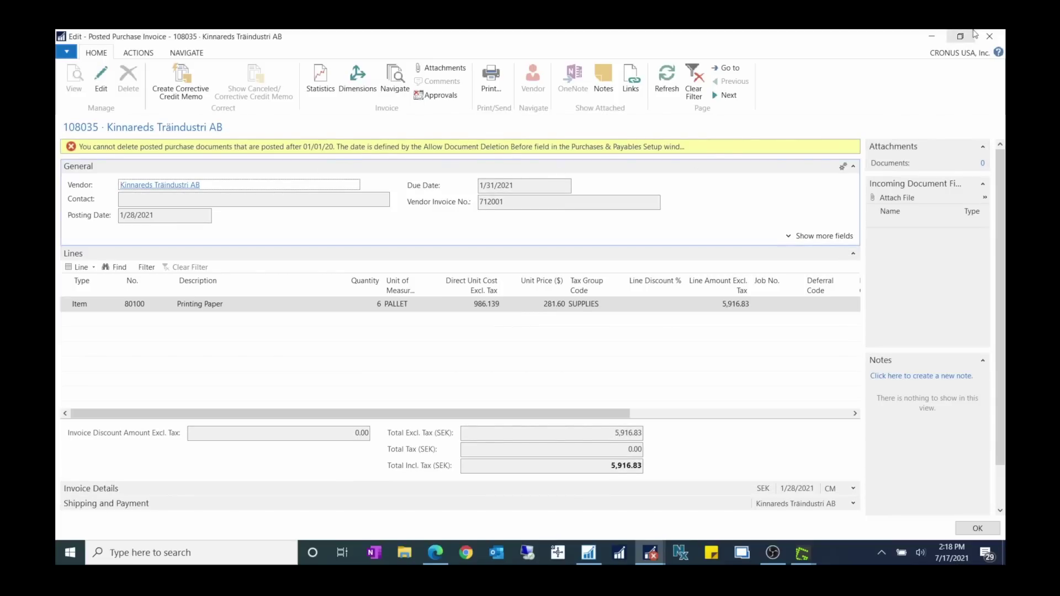
left_click(988, 36)
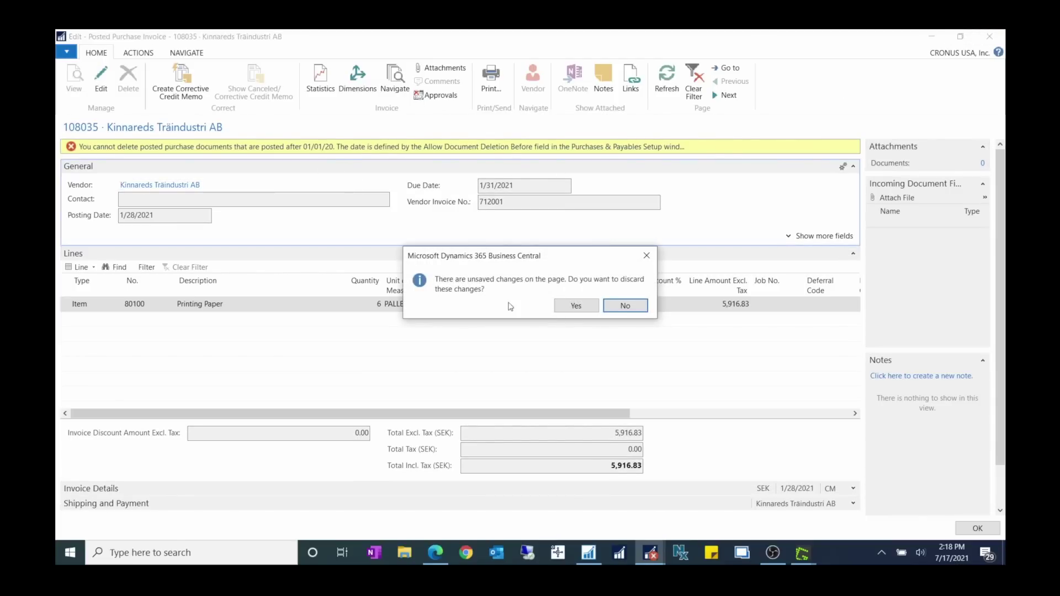
left_click(574, 306)
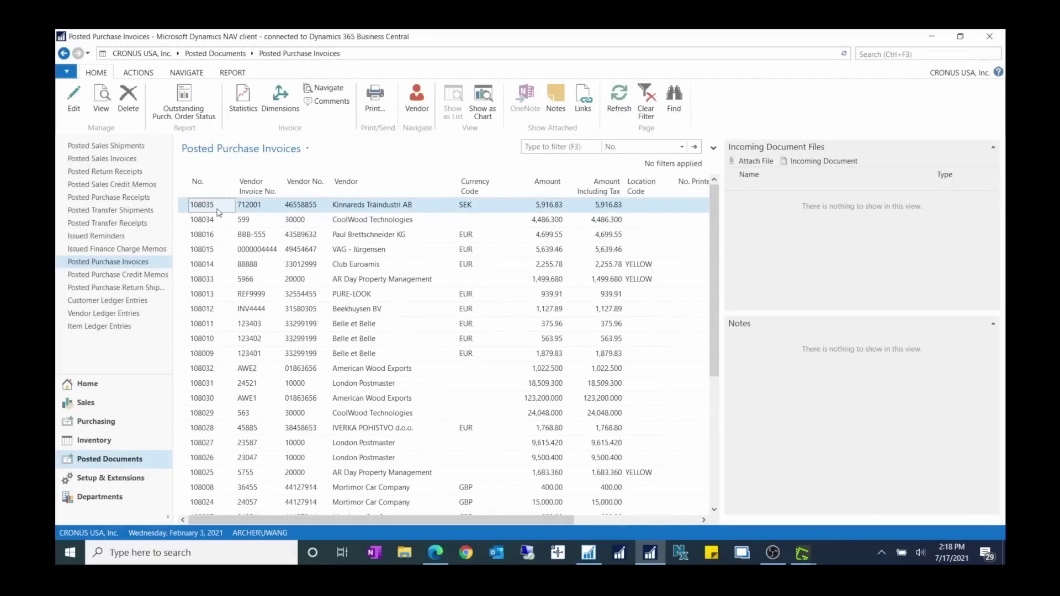
Step: Check the posting date of Belle et Belle posted purchase receipt 107025 and delete the receipt
left_click(123, 200)
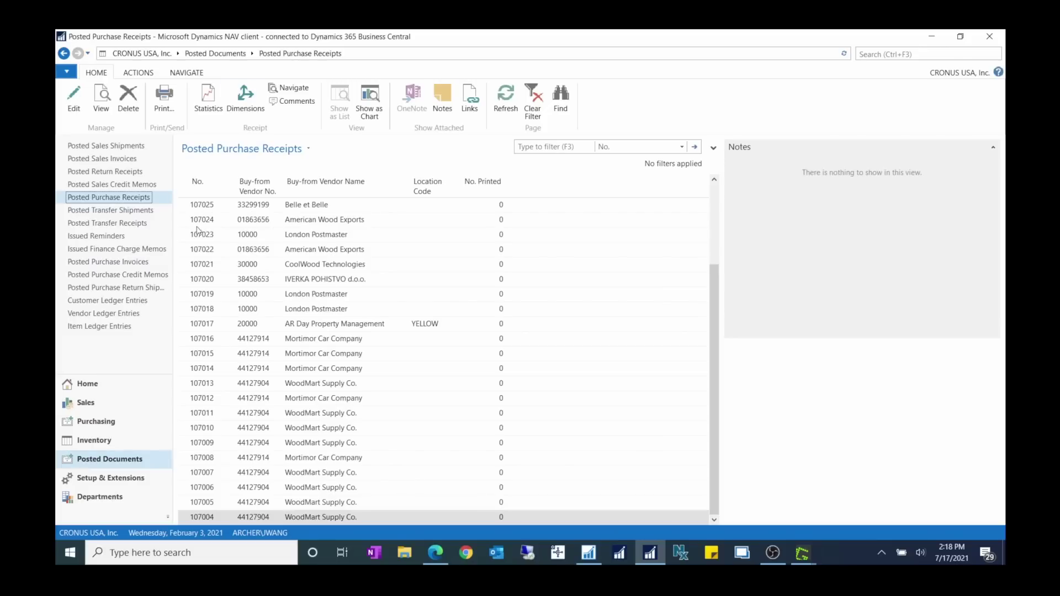
double_click(215, 205)
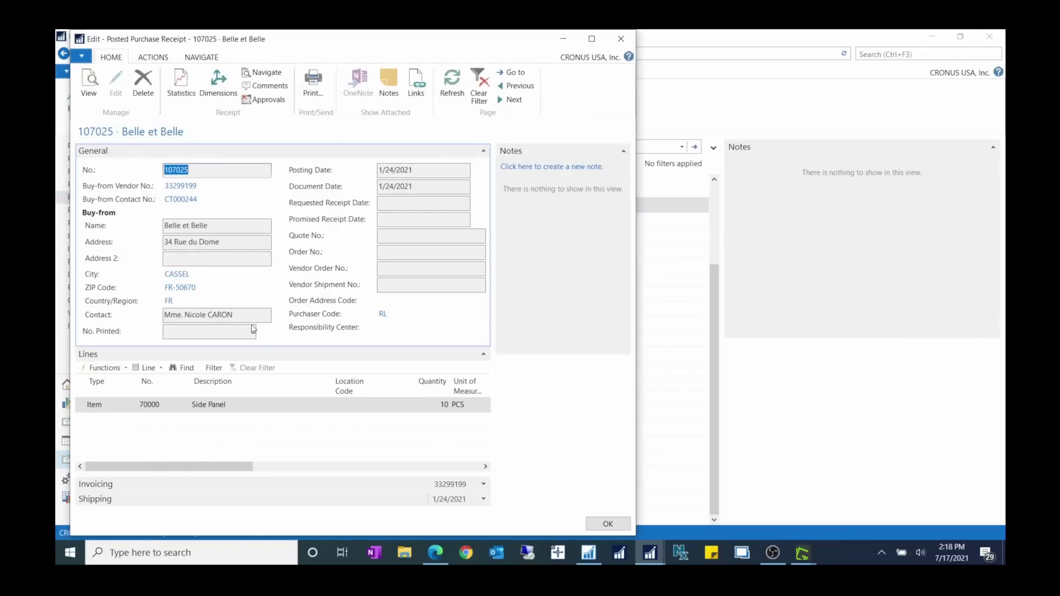
left_click(321, 174)
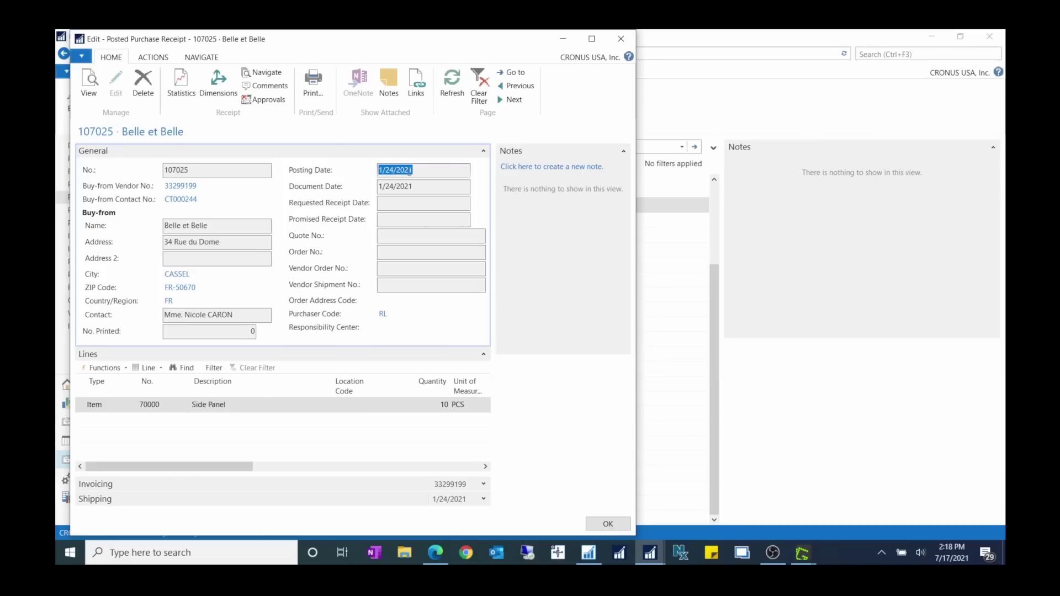
left_click_drag(421, 47, 691, 66)
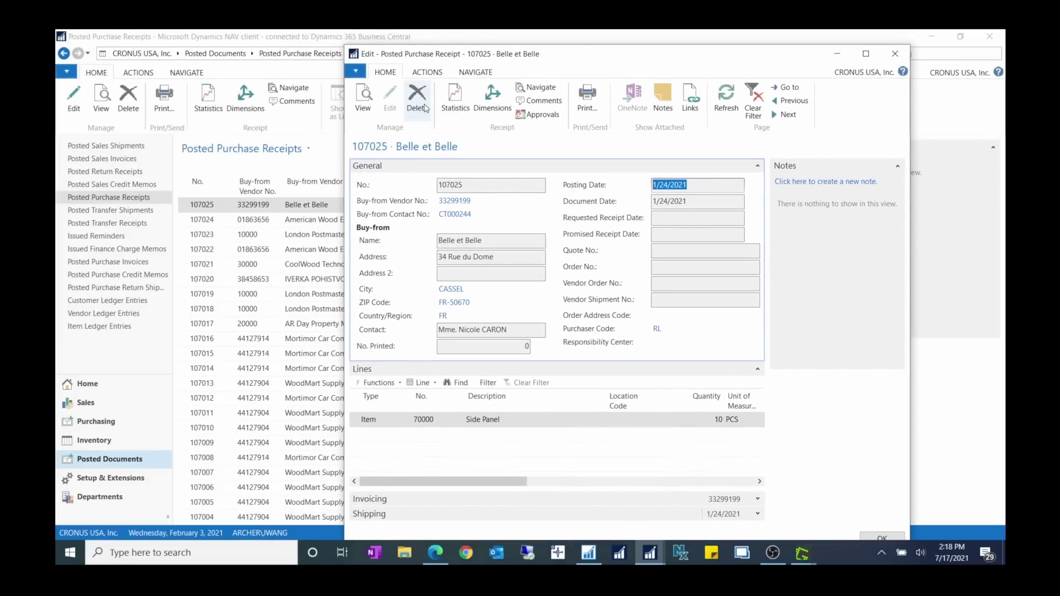
left_click(425, 108)
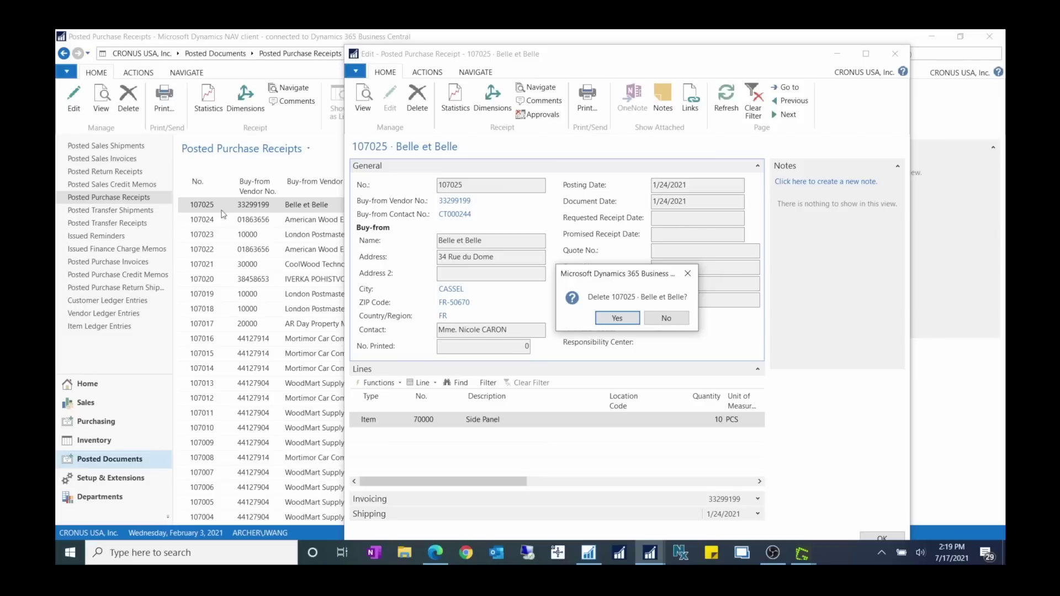
left_click(617, 319)
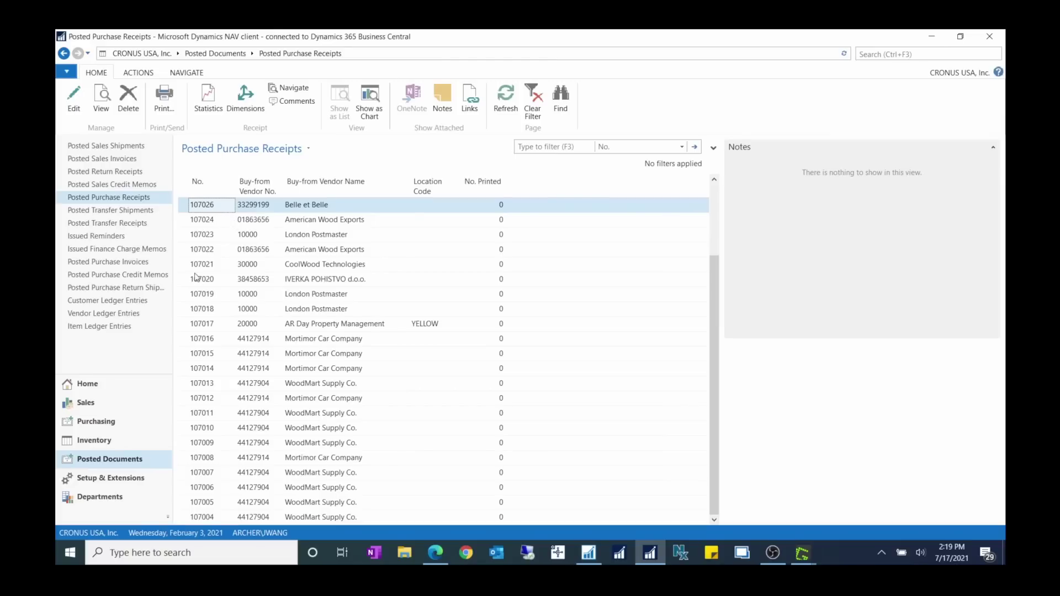
Step: Try to delete the American Wood Exports posted purchase credit memo from its card, and close it discarding the changes
left_click(155, 275)
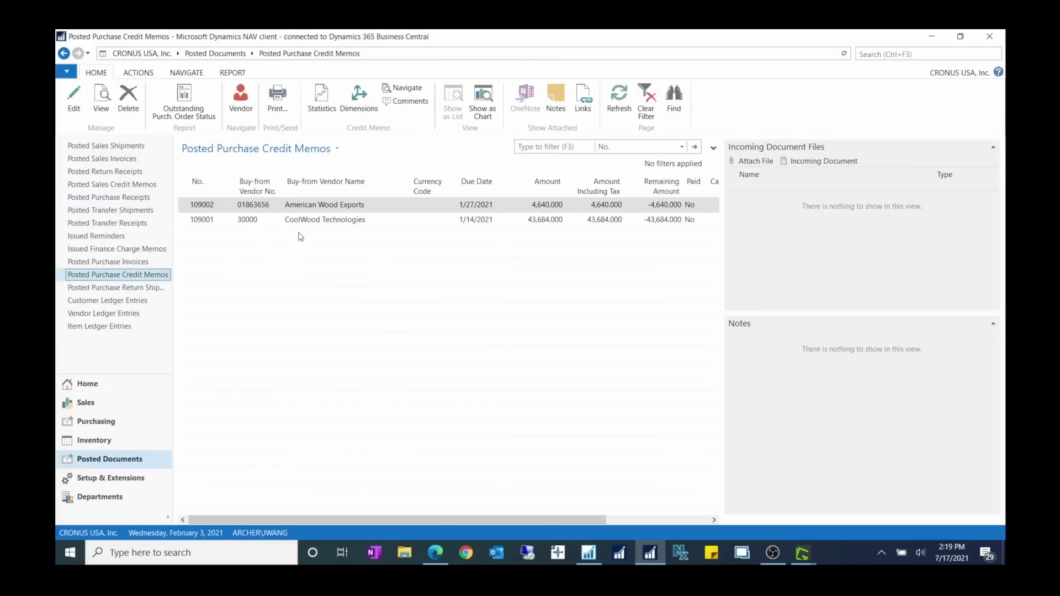
double_click(214, 205)
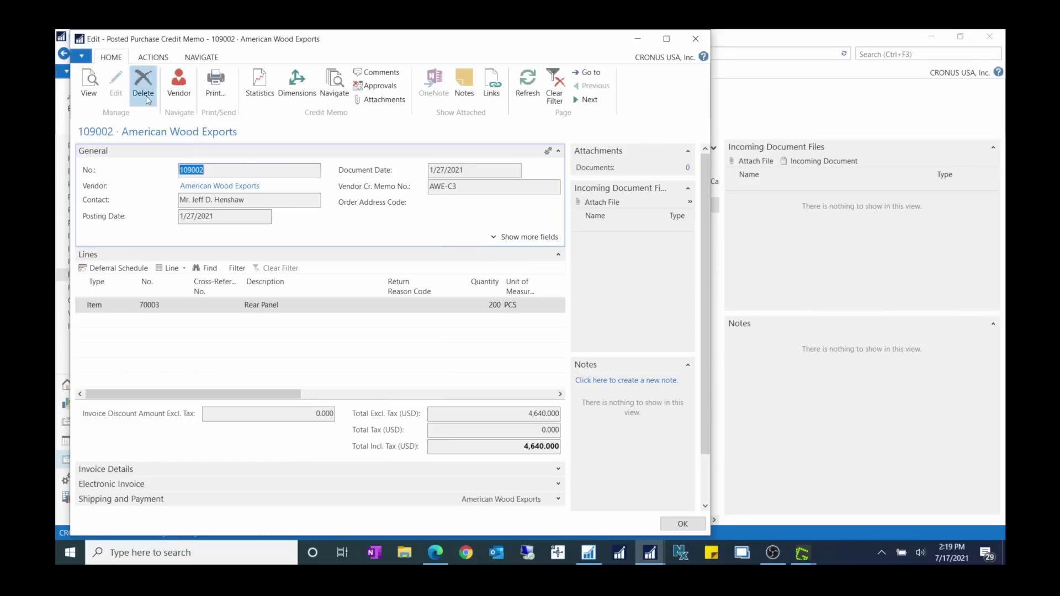
left_click(143, 81)
left_click(398, 303)
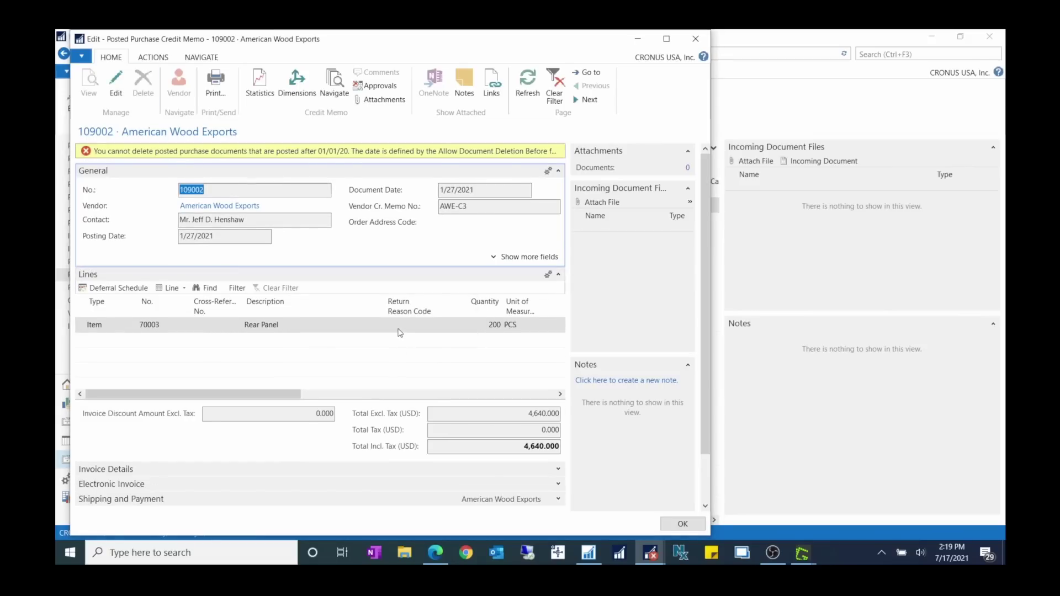
left_click(695, 38)
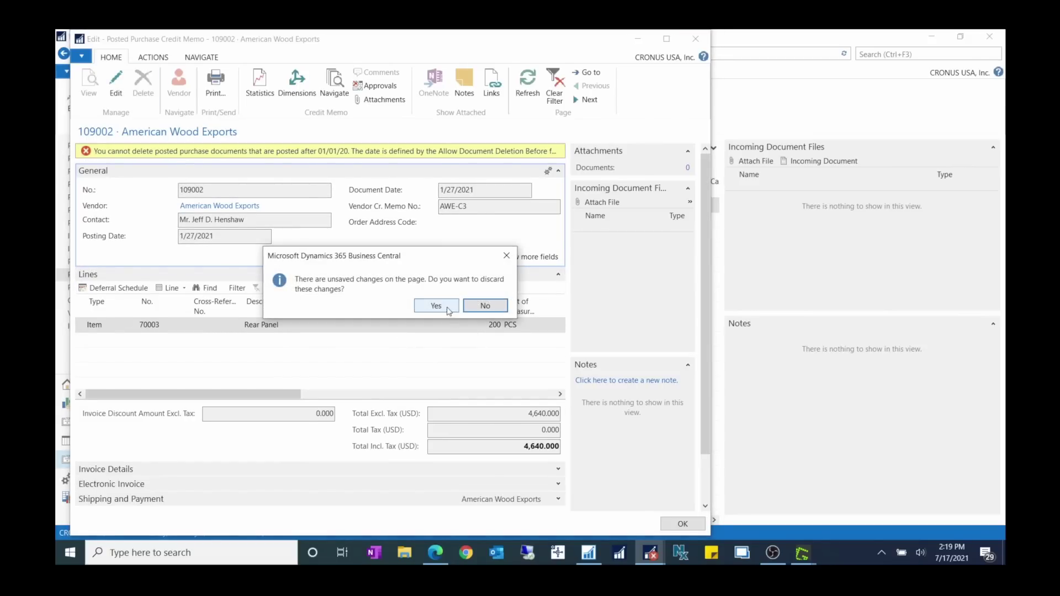
left_click(436, 306)
Step: Open the American Wood Exports posted purchase return shipment and delete it
left_click(136, 289)
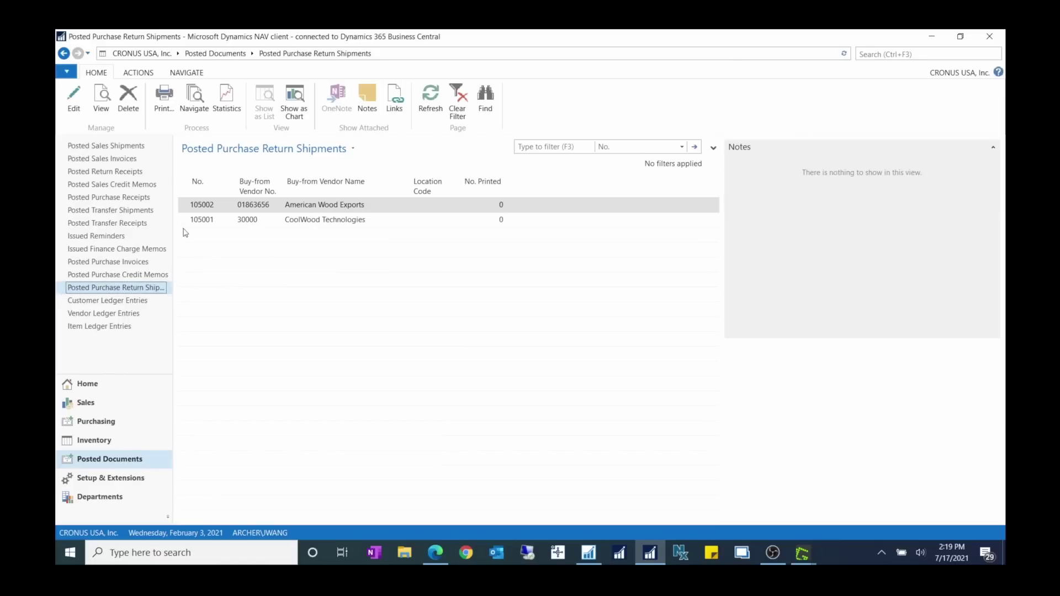
double_click(202, 205)
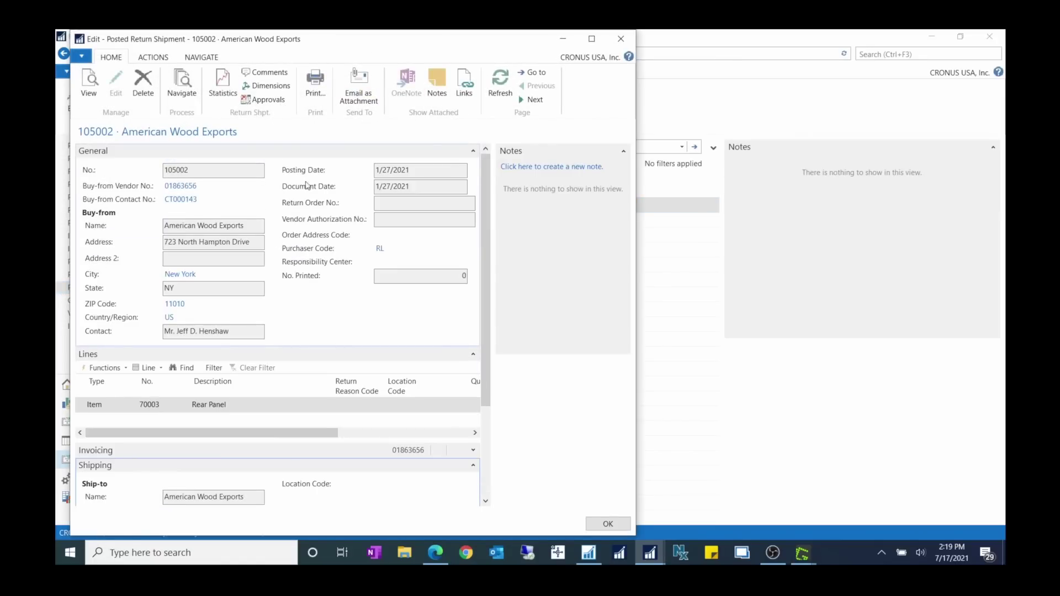
left_click(143, 83)
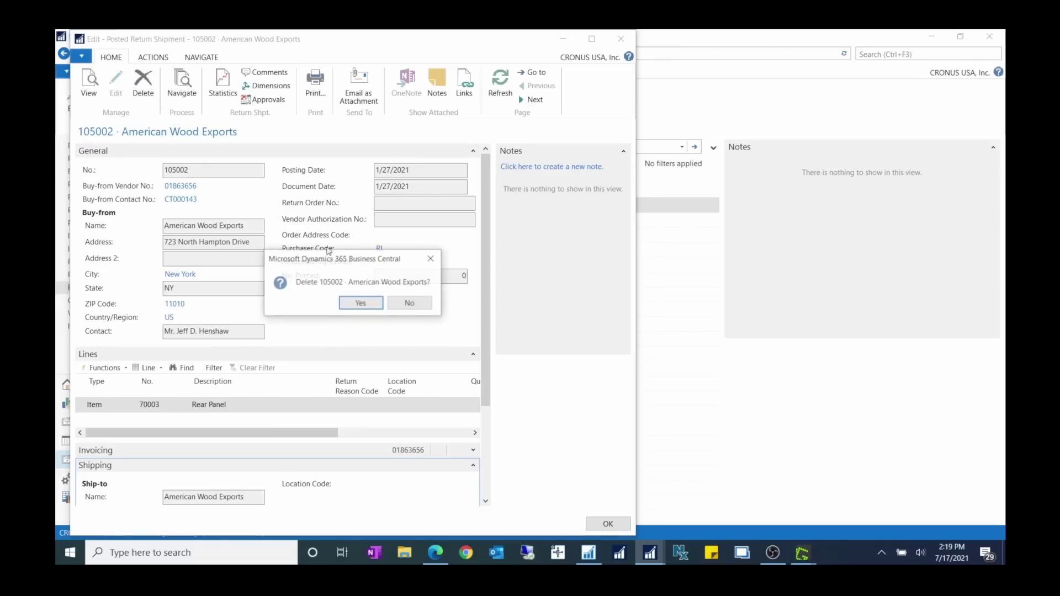
left_click(359, 306)
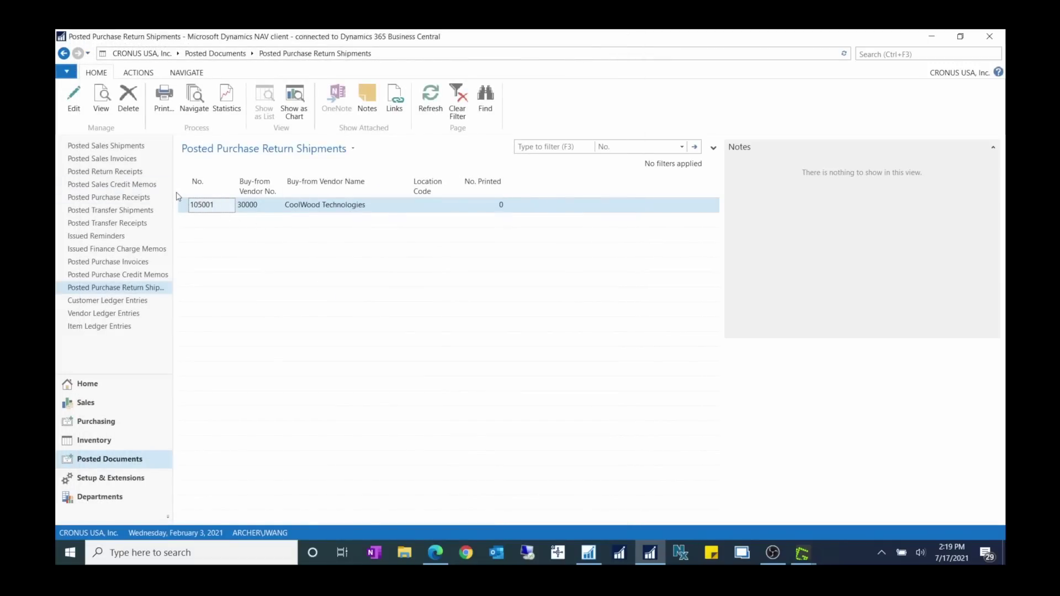
Step: Widen the navigation pane and compare the posted purchase invoice, credit memo, return shipment and receipt lists
left_click_drag(173, 187, 233, 211)
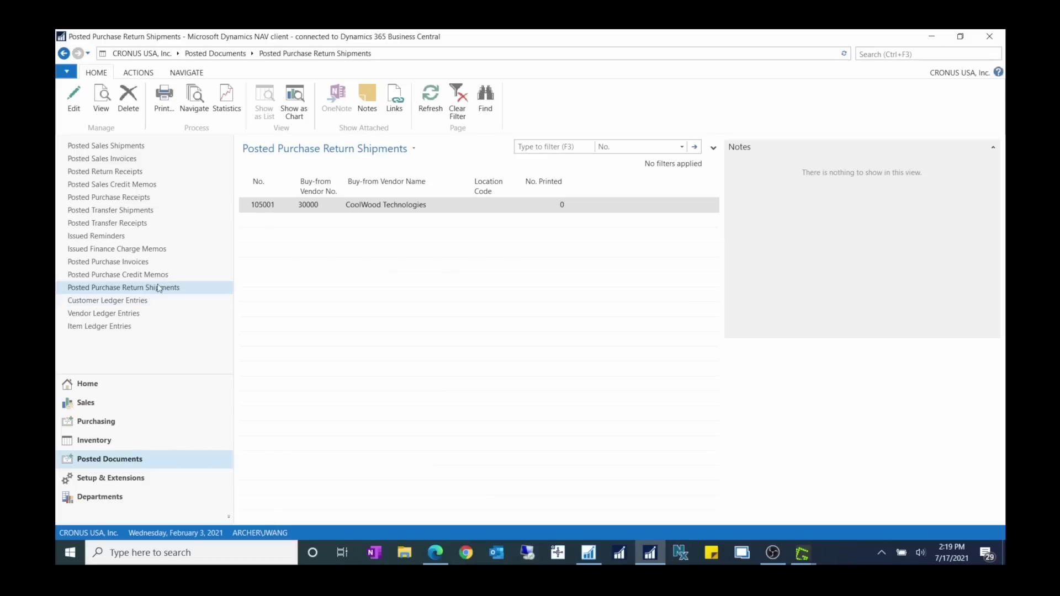
left_click(132, 274)
left_click(130, 263)
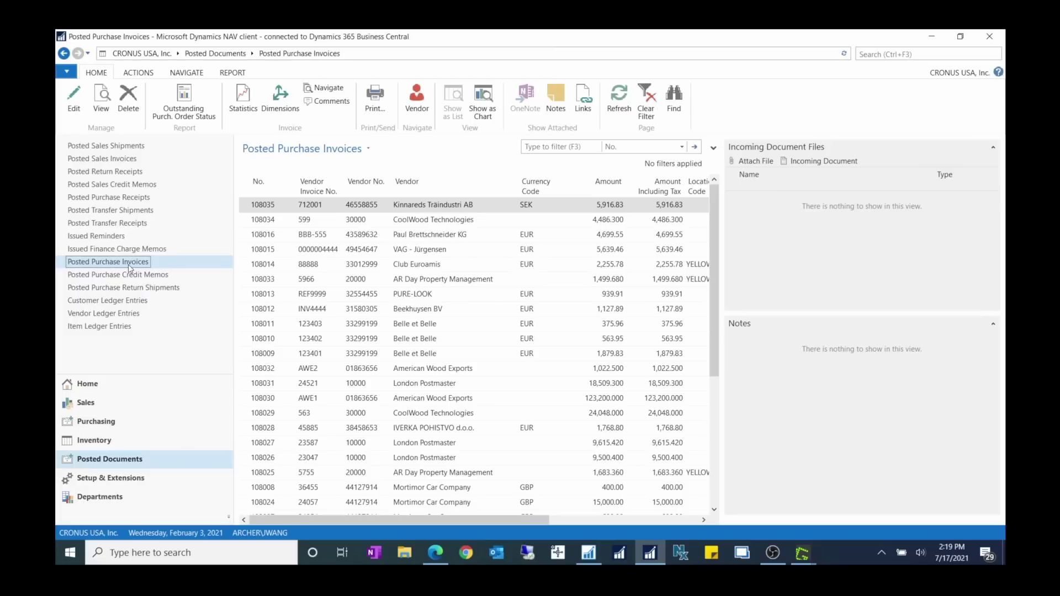
left_click(122, 276)
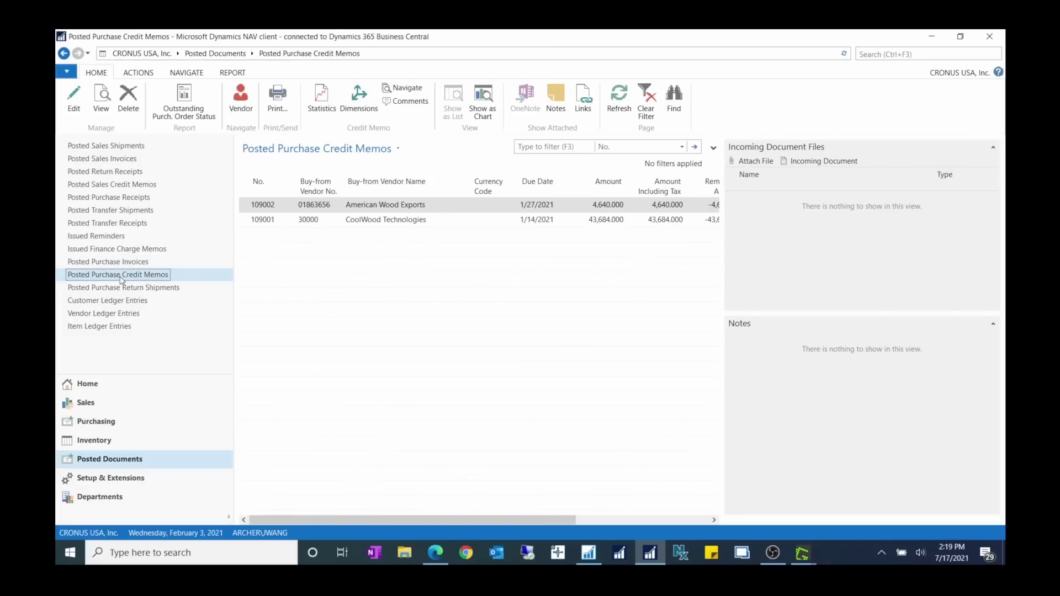
left_click(171, 287)
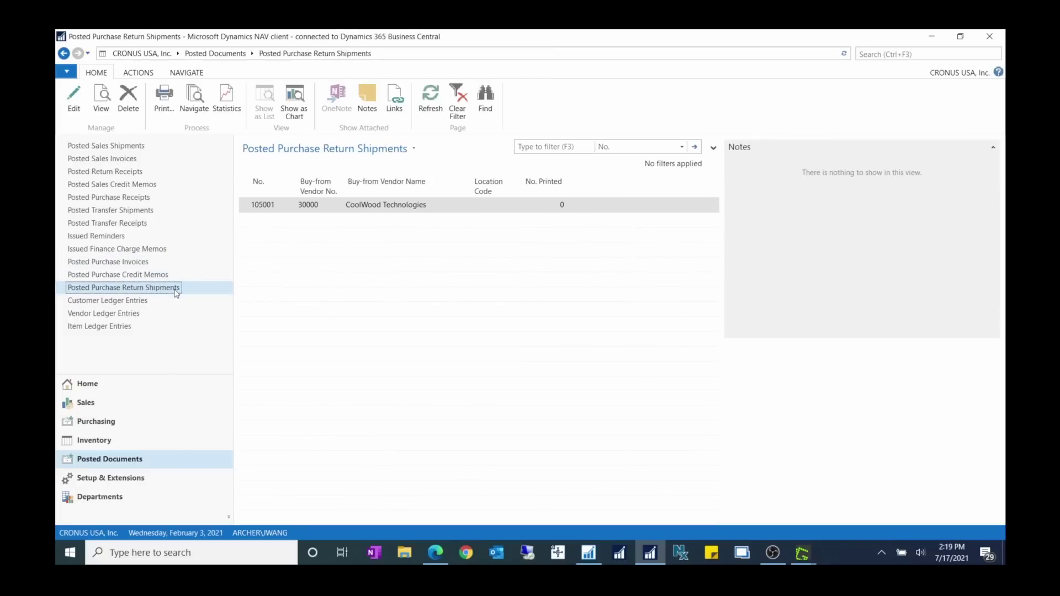
left_click(160, 199)
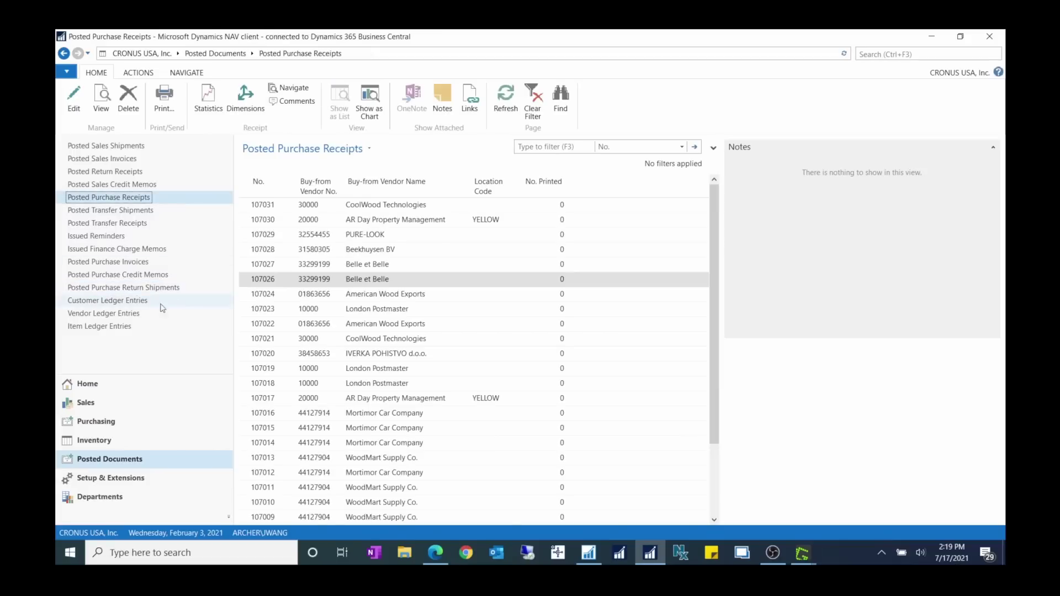
left_click(109, 288)
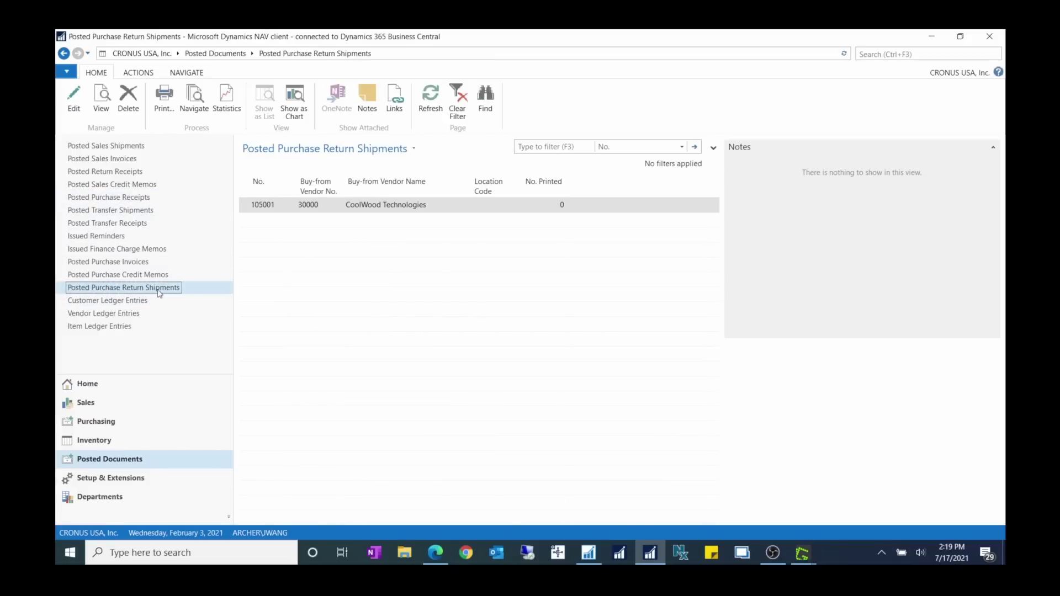
Step: Find the Purchases & Payables Setup, examine the Ignore Updated Addresses option, and minimize the setup window
left_click(646, 559)
left_click(646, 558)
left_click(912, 53)
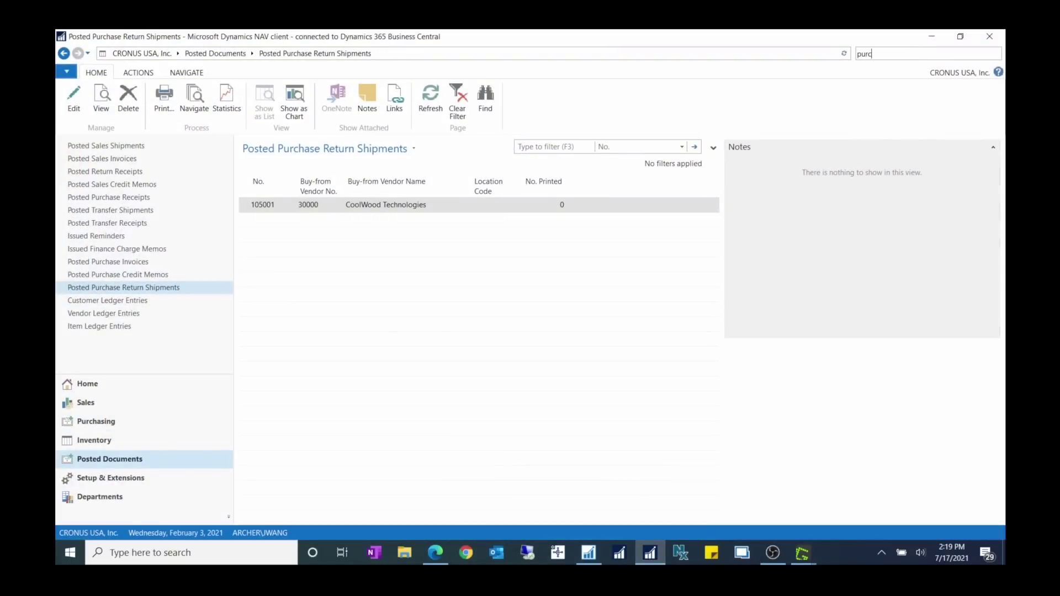
type("hase & re")
key("BackSpace")
key("BackSpace")
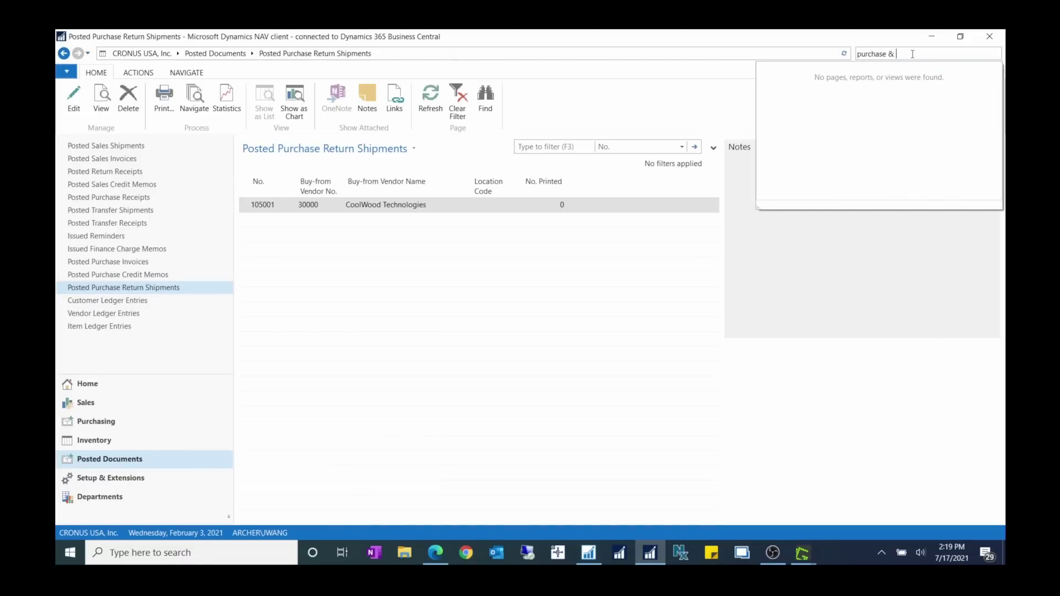
type("pa")
key("Down")
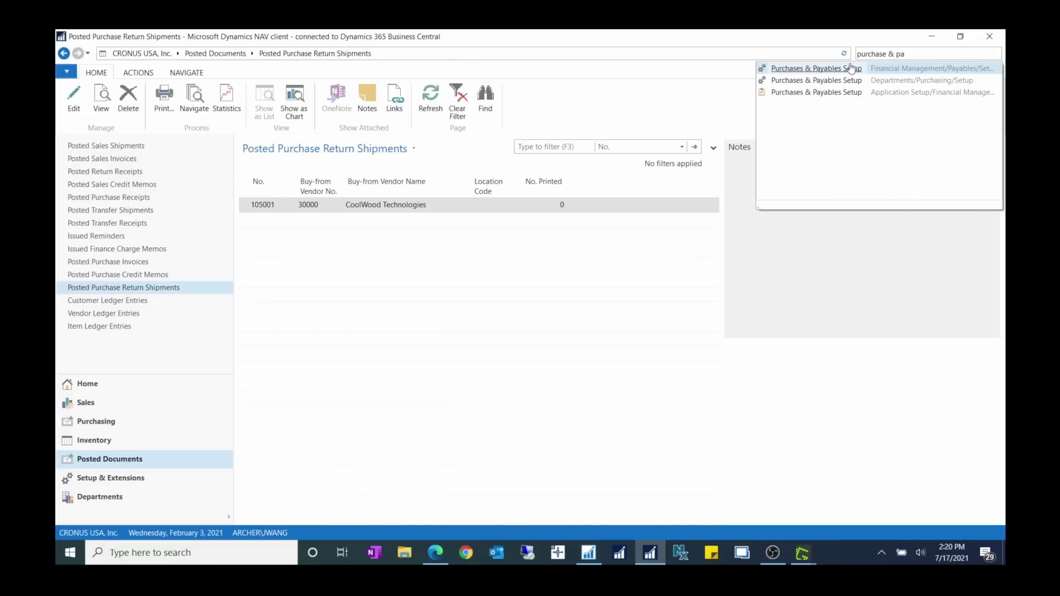
key("Return")
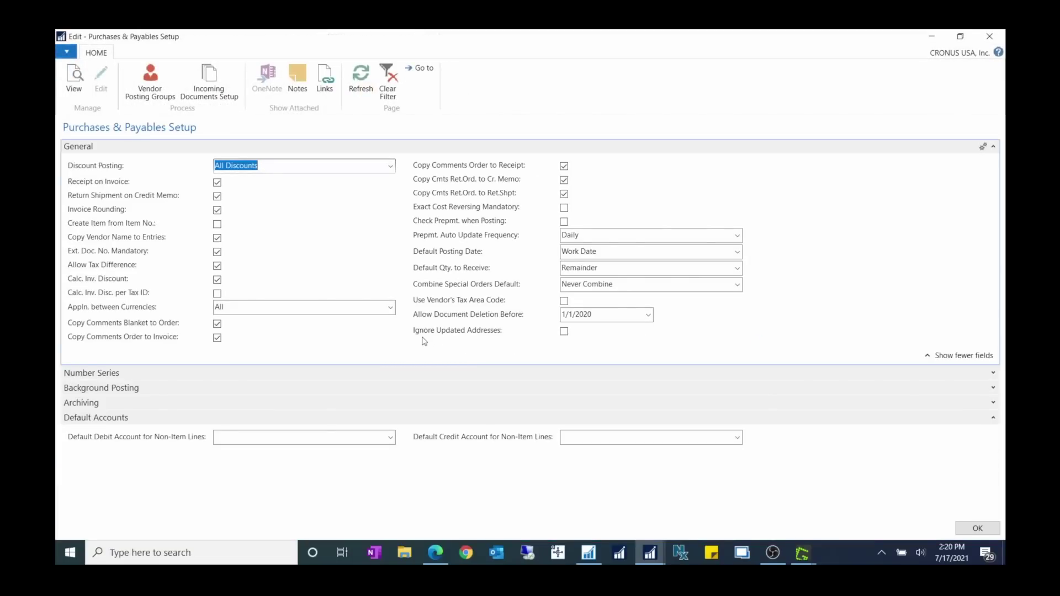
mouse_move(490, 337)
left_click(930, 37)
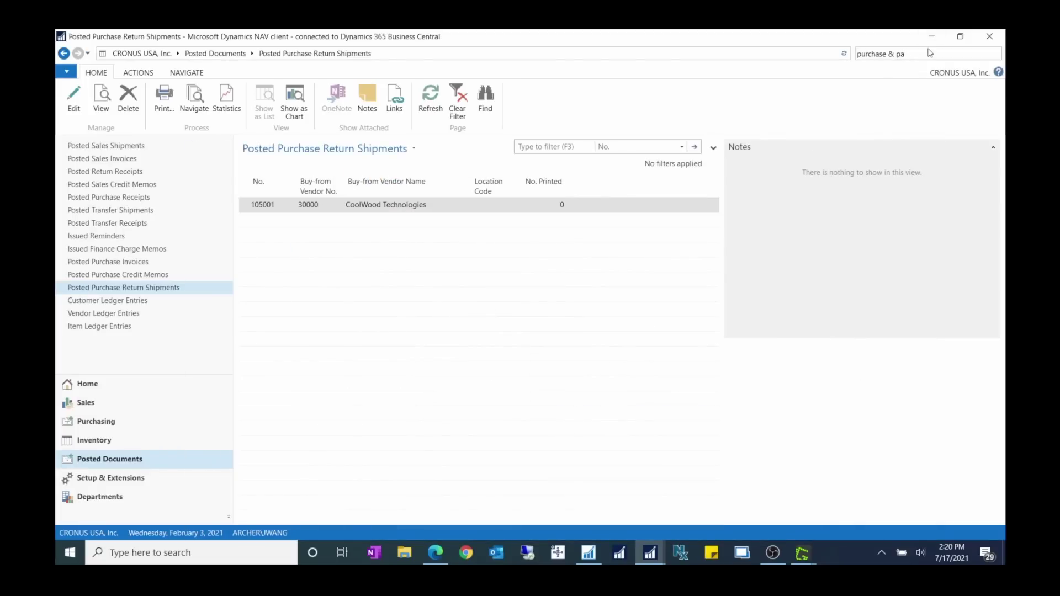
Step: Find the Vendors list, open the London Postmaster vendor card and create a new purchase order from it
left_click(137, 384)
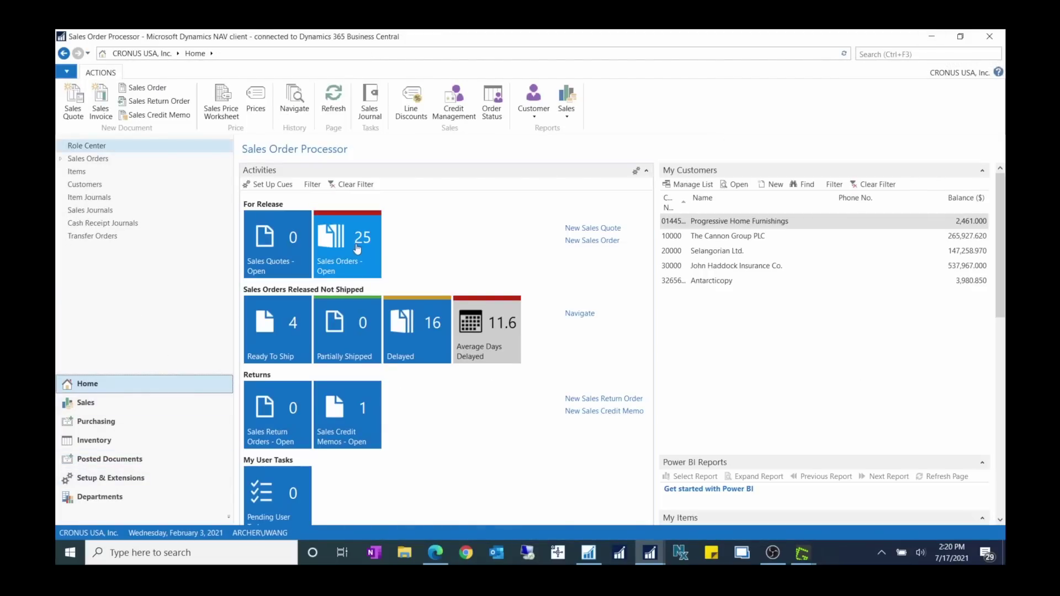
key("ctrl+F3")
type("vendors")
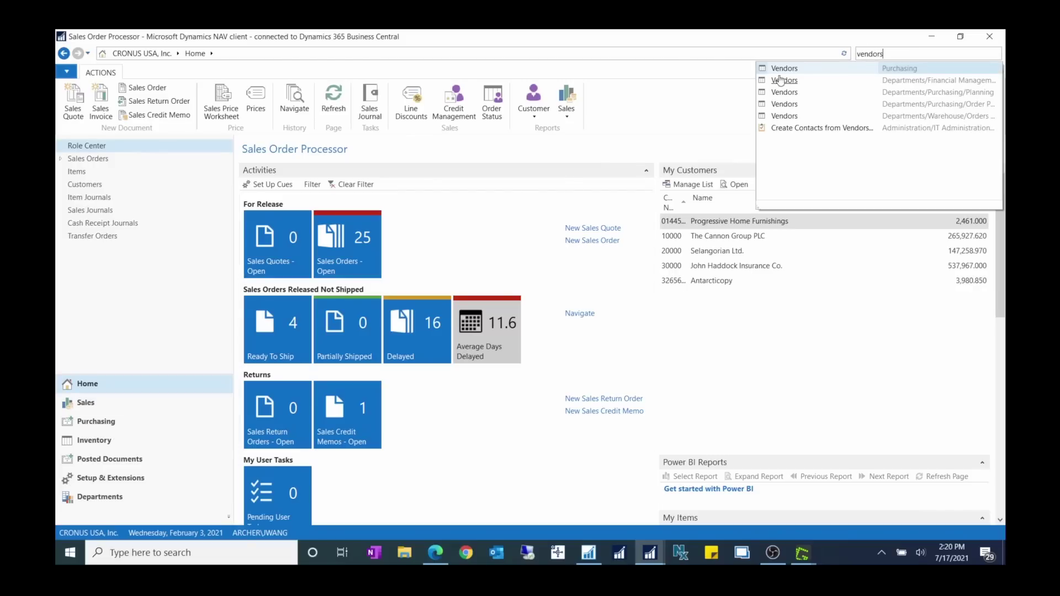
key("Return")
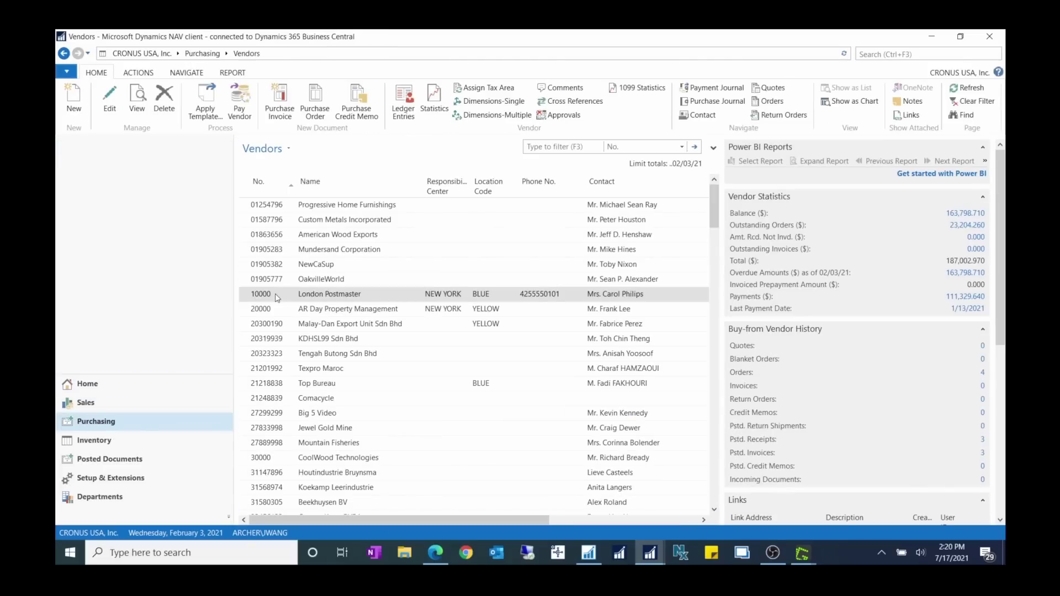
key("Return")
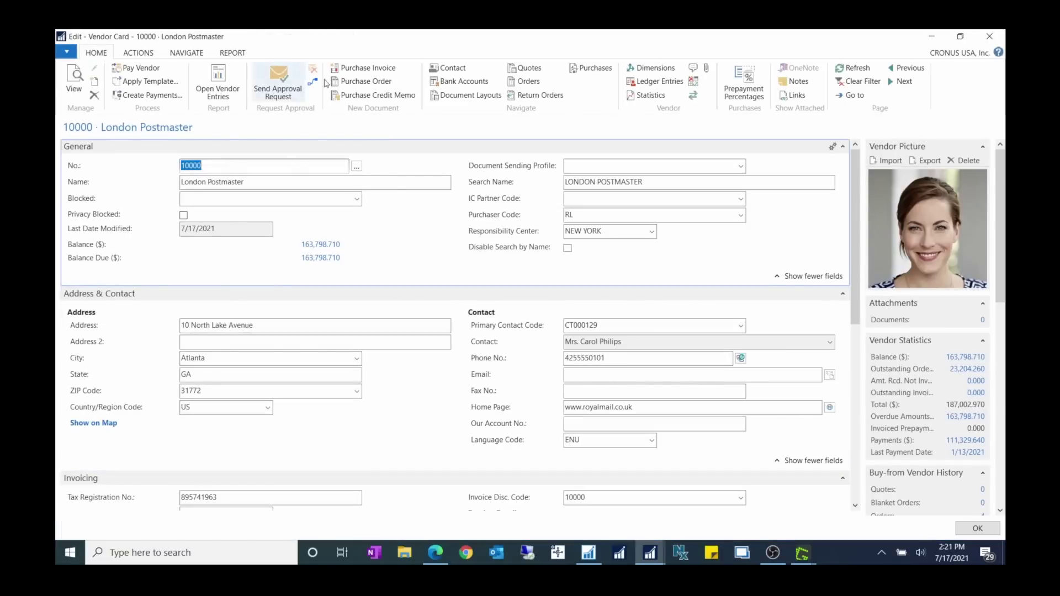
left_click(378, 82)
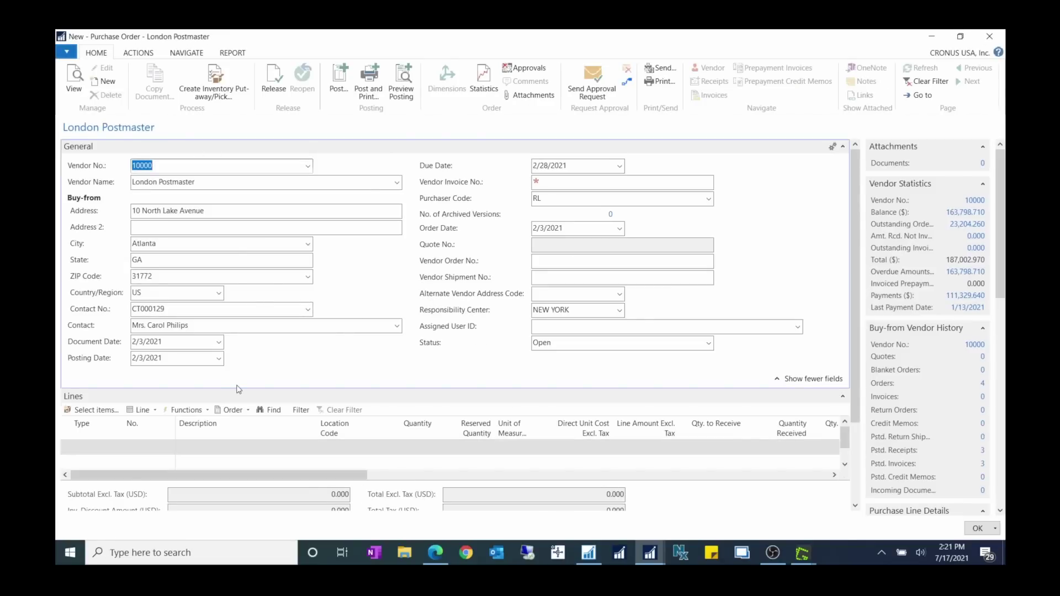
Step: Add an Item line for item 1000 with quantity 1 and direct unit cost 2,000 to the purchase order
left_click(103, 450)
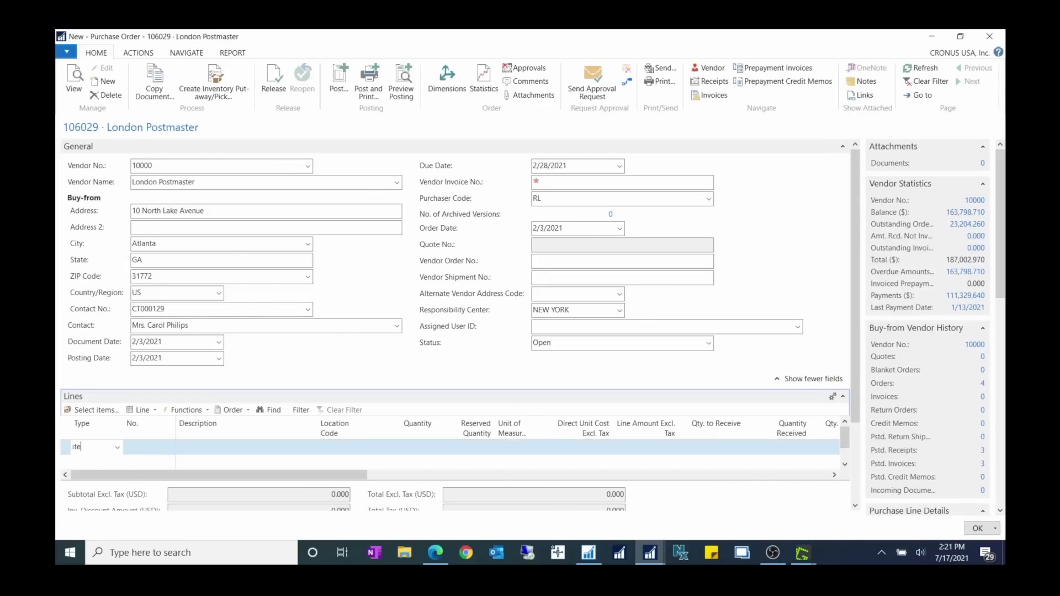
type("1000")
key("Tab")
key("Tab")
key("Tab")
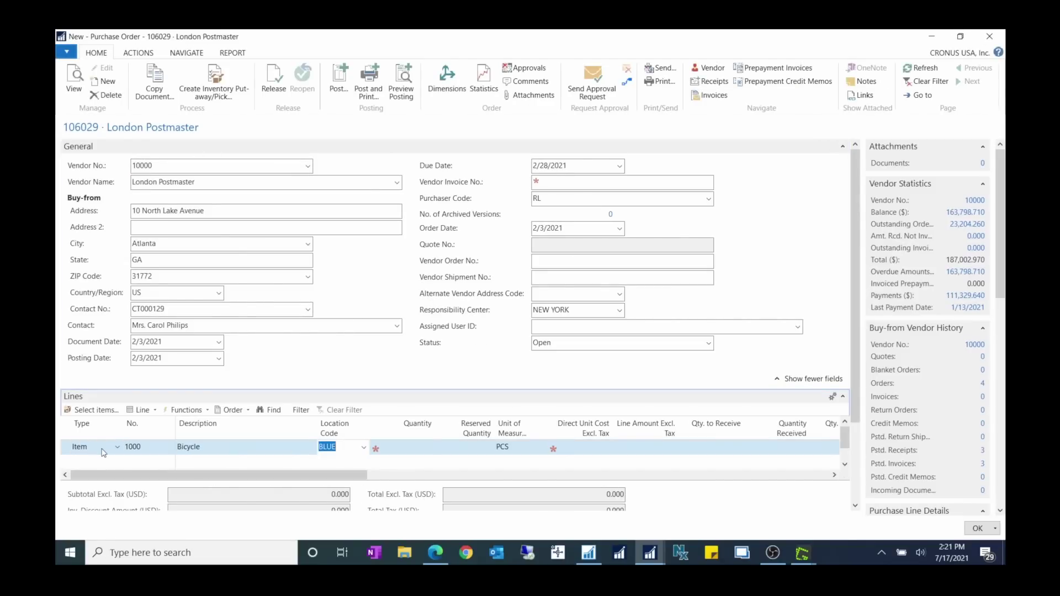
type("1")
key("Tab")
key("Tab")
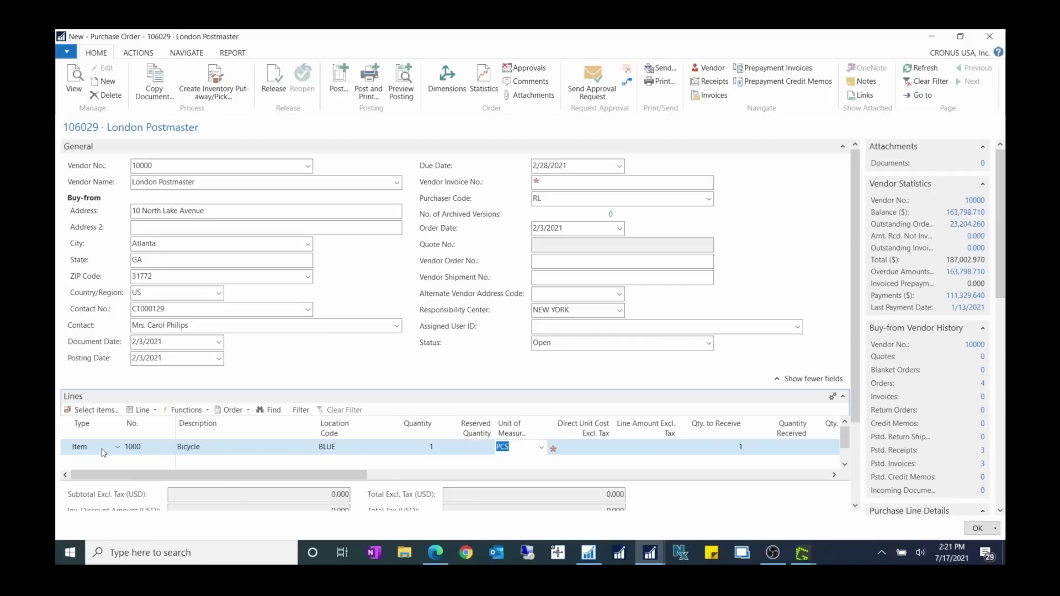
type("2,000")
key("Tab")
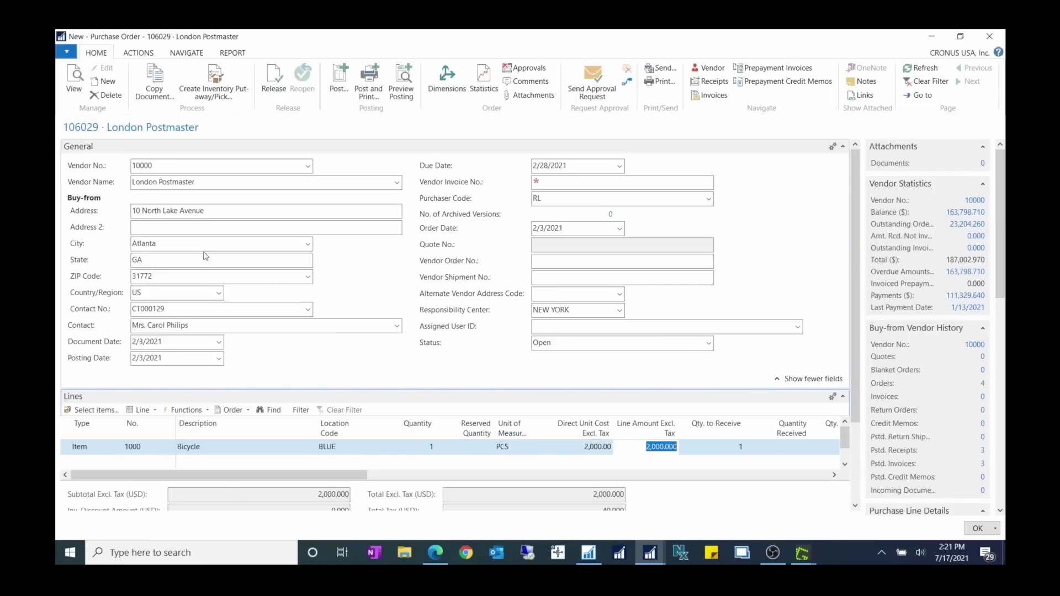
Step: Change the street number in the purchase order's buy-from address to 20
left_click(145, 212)
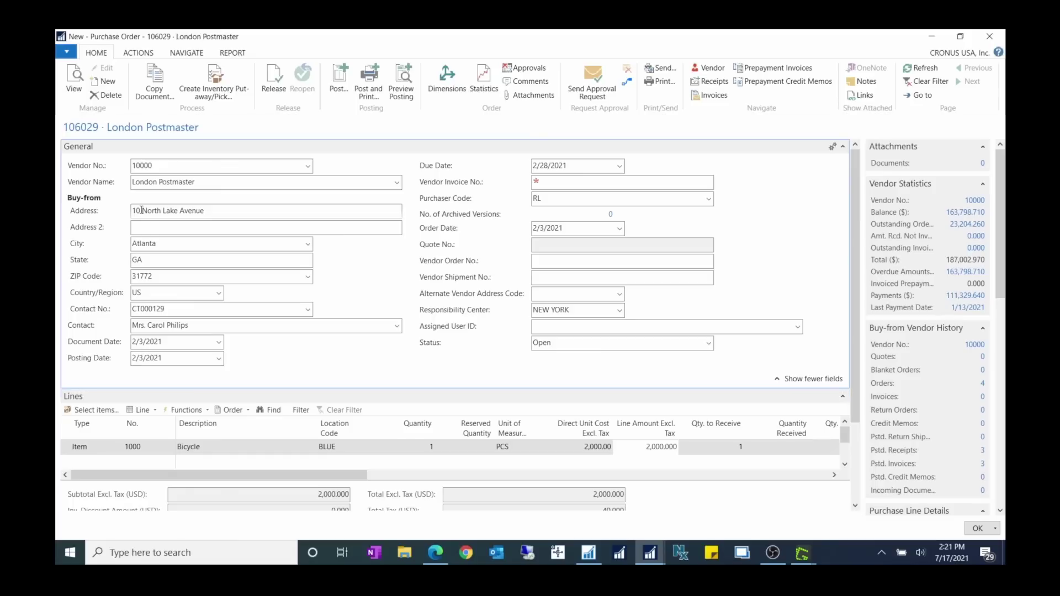
double_click(132, 210)
type("20")
key("Tab")
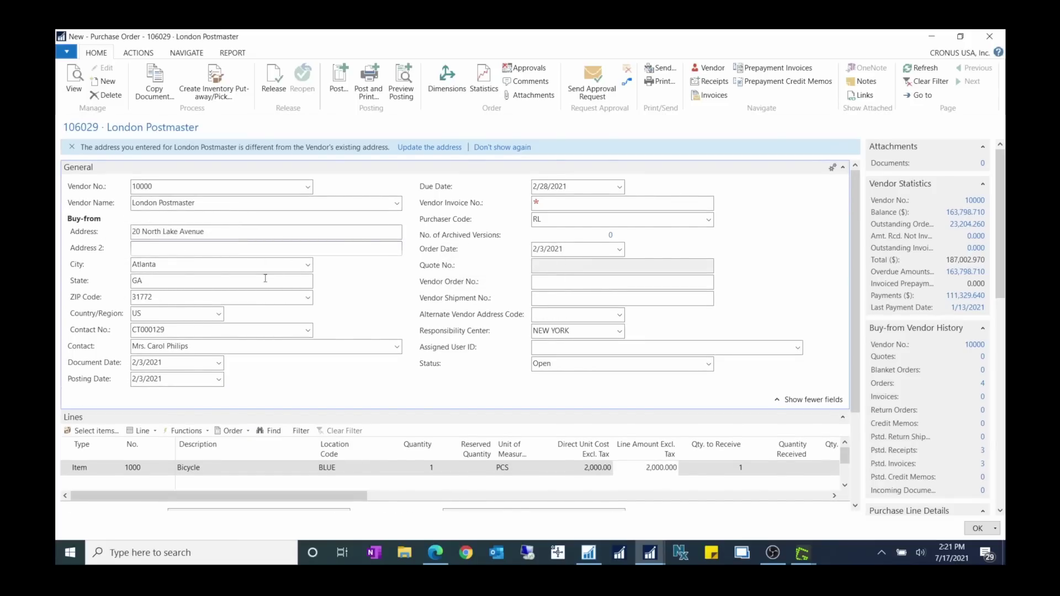
Step: Choose to update the vendor's address, compare the existing and entered addresses, and confirm the update
double_click(140, 231)
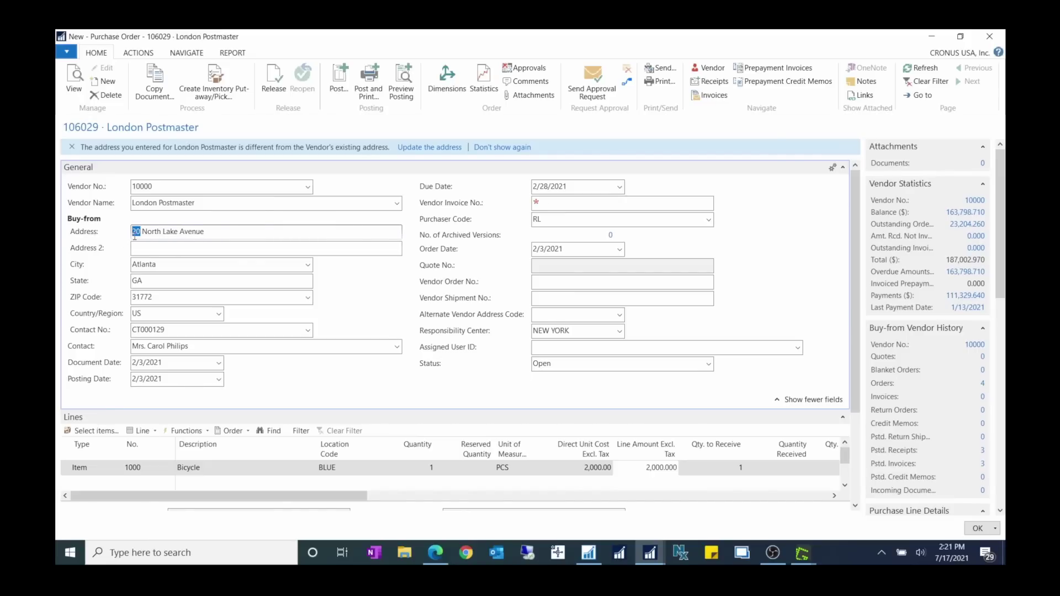
left_click(221, 228)
left_click(415, 149)
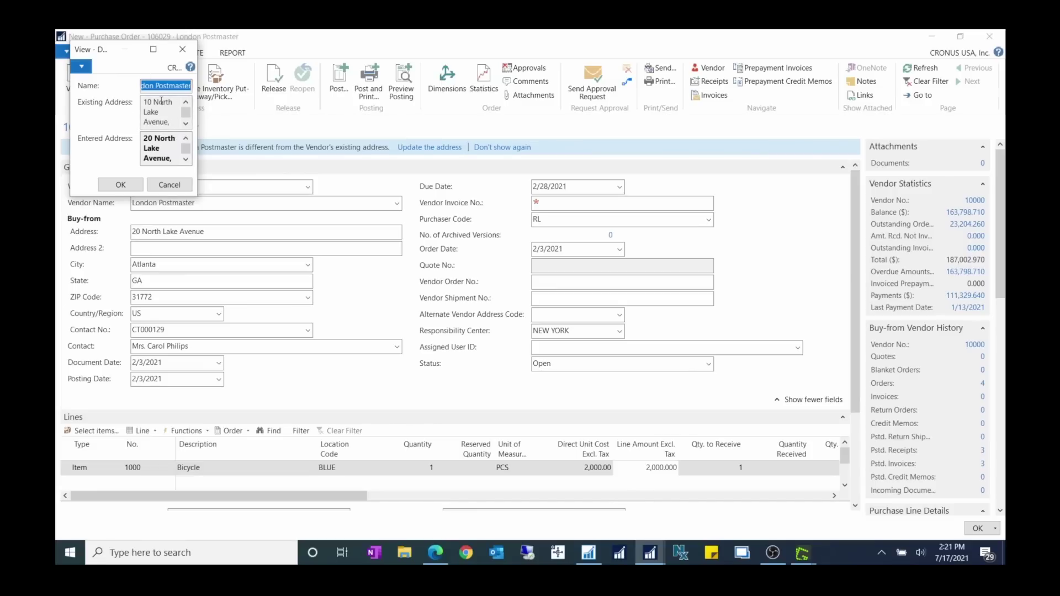
left_click_drag(153, 103, 136, 105)
left_click_drag(153, 139, 58, 139)
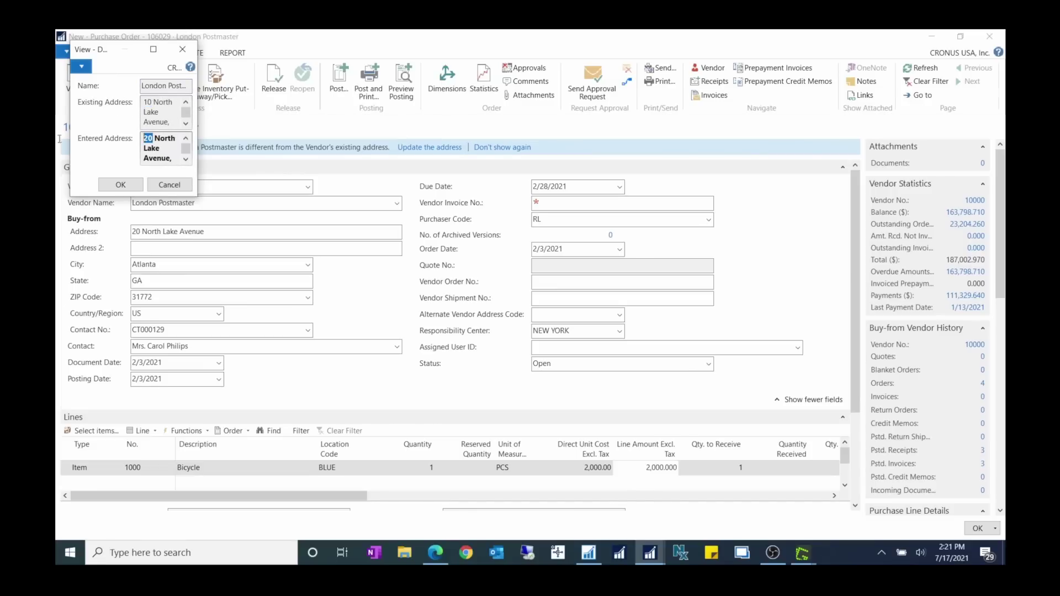
left_click(141, 186)
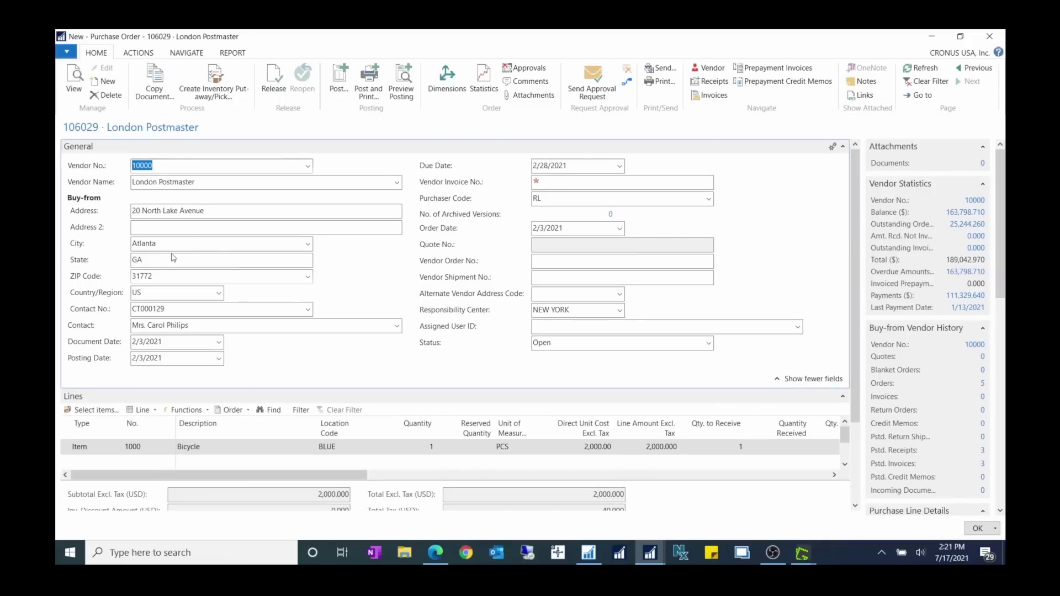
Step: Check the address on the London Postmaster vendor card from the order, and close the card and the purchase order
left_click(975, 200)
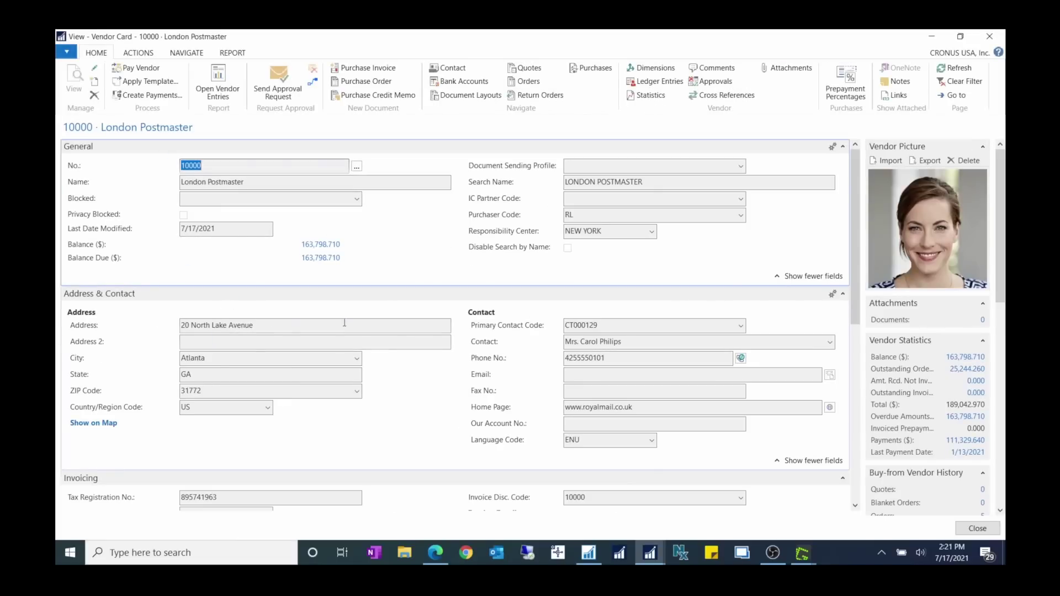
left_click(989, 36)
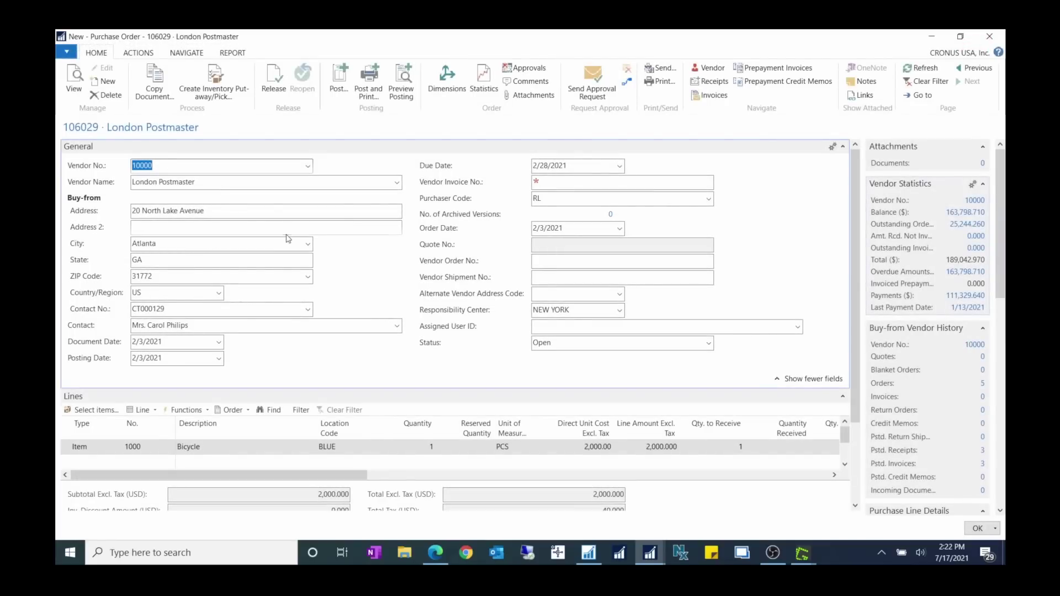
left_click(989, 36)
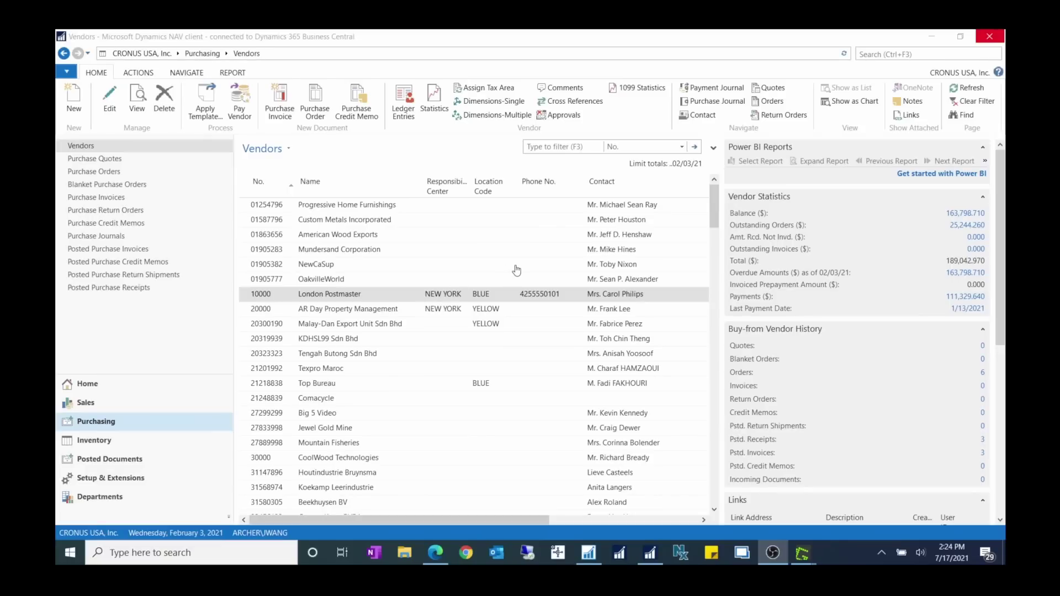
Step: Find and open the Purchases & Payables Setup again, and close it
left_click(935, 55)
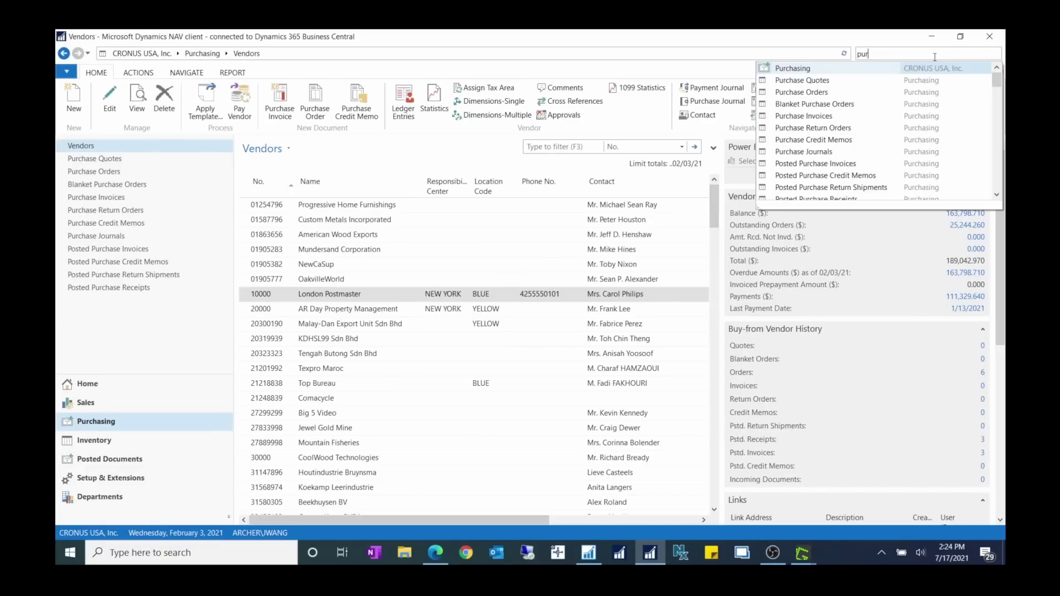
type("purchase &")
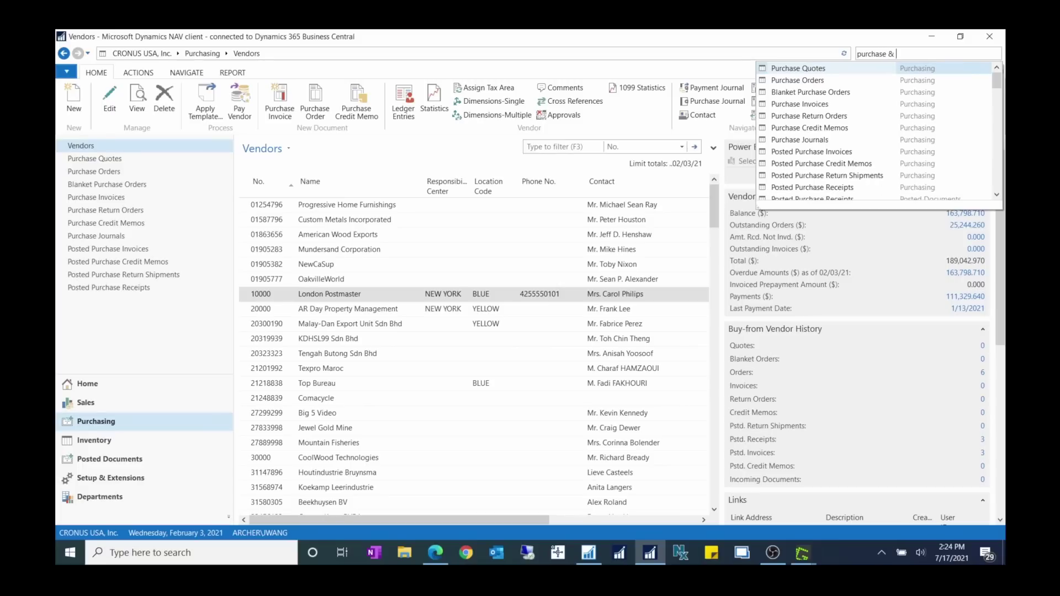
left_click(848, 69)
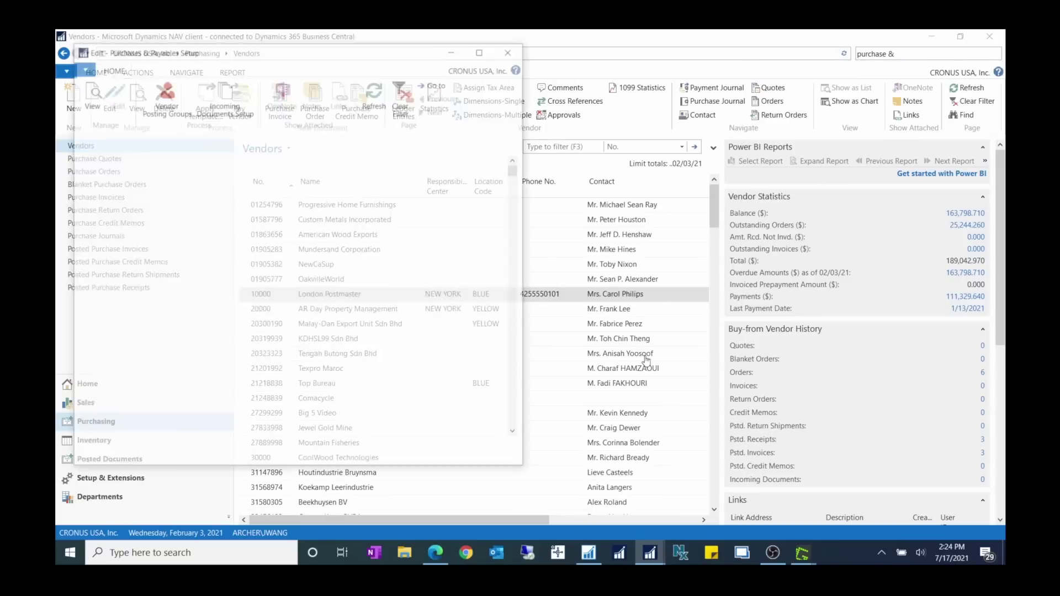
left_click(511, 49)
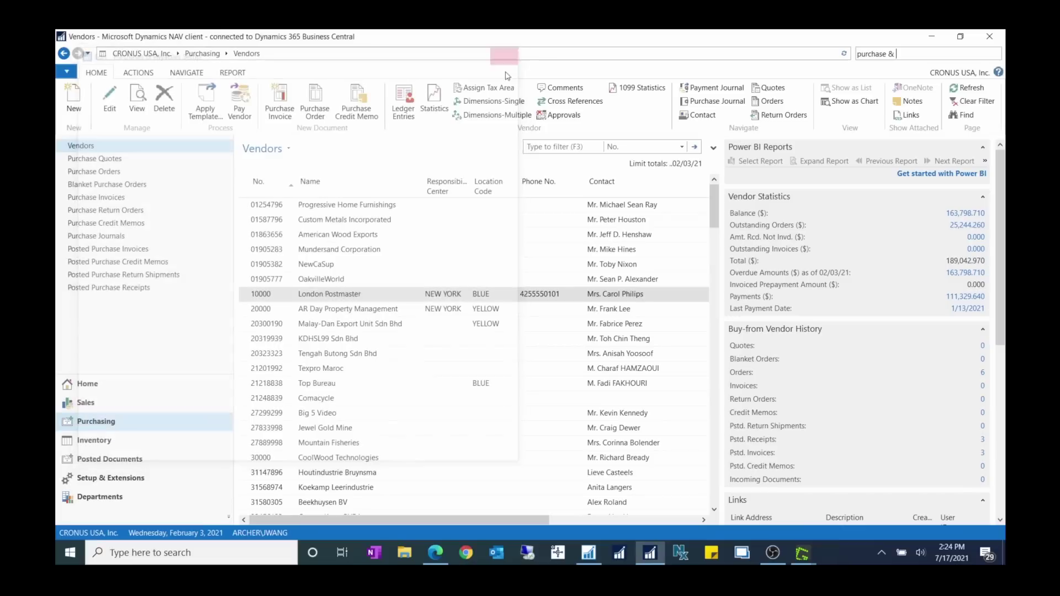
Step: Open the London Postmaster card from the vendor list and create another purchase order for this vendor
left_click(280, 298)
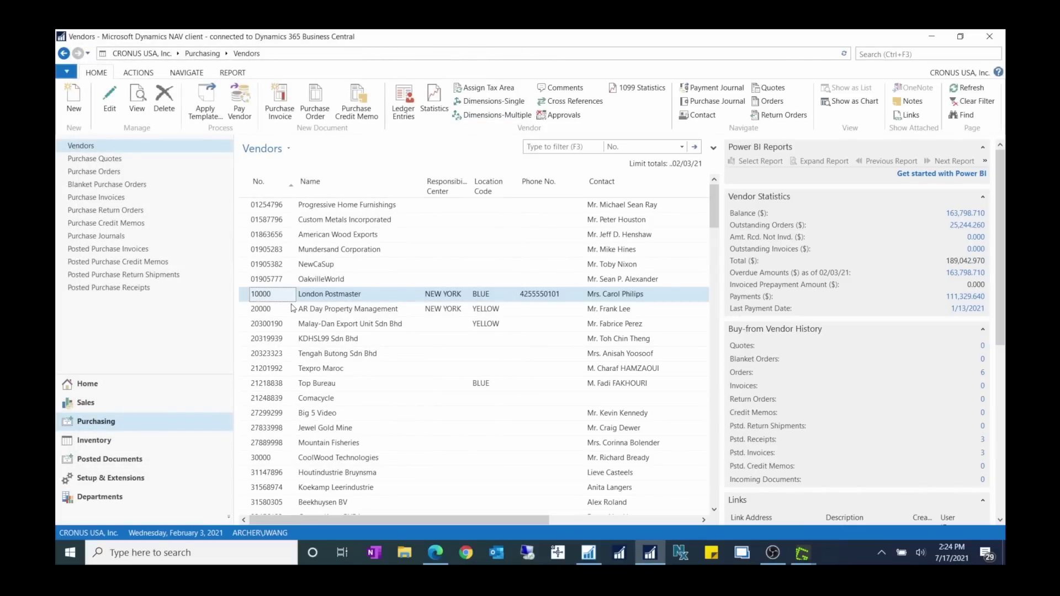
double_click(286, 301)
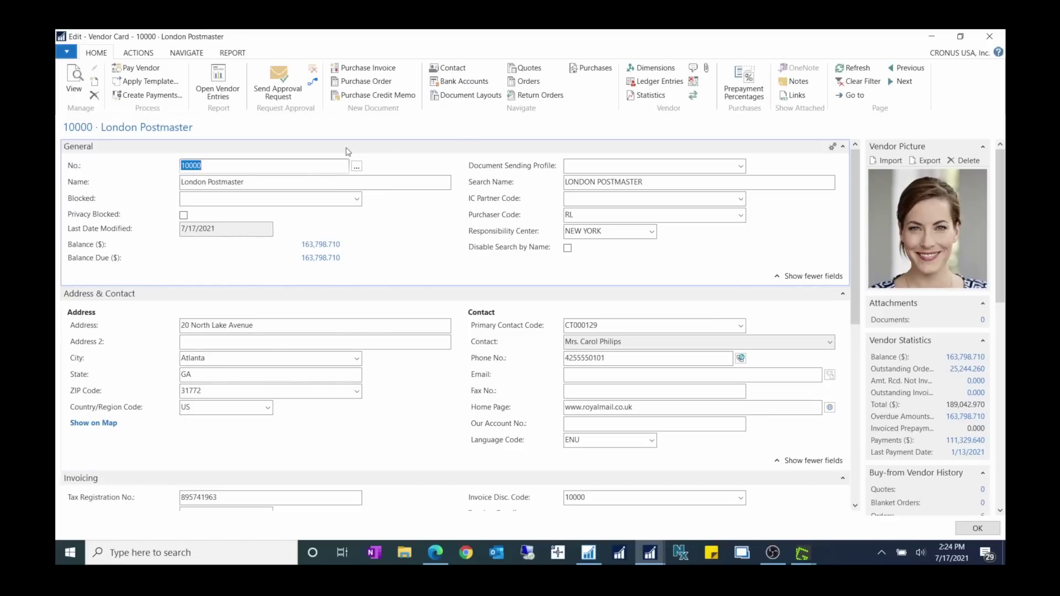
left_click(366, 81)
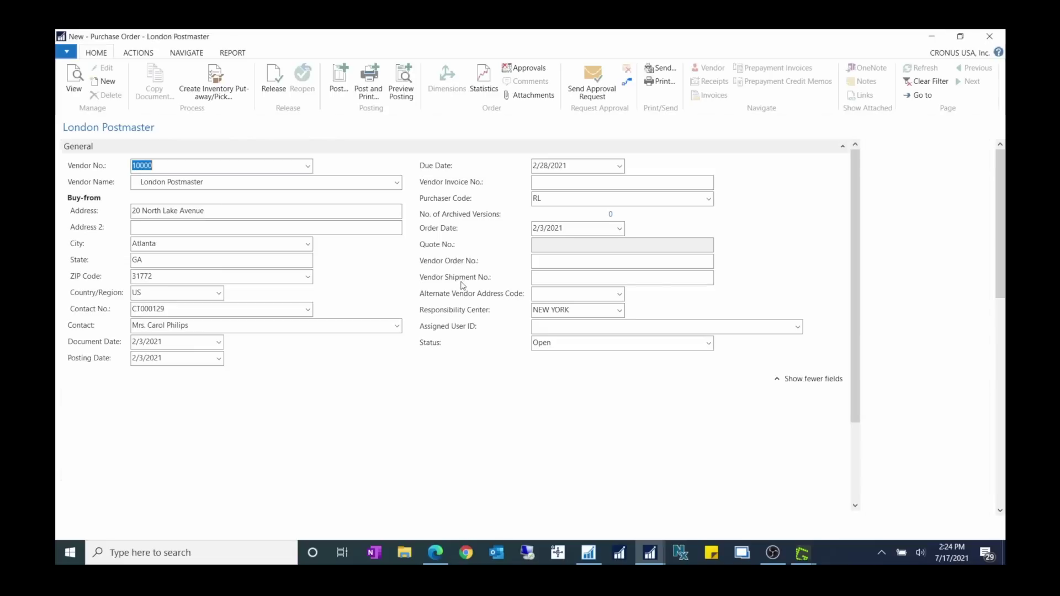
Step: Change the street number in the new purchase order's buy-from address to 30
left_click(141, 211)
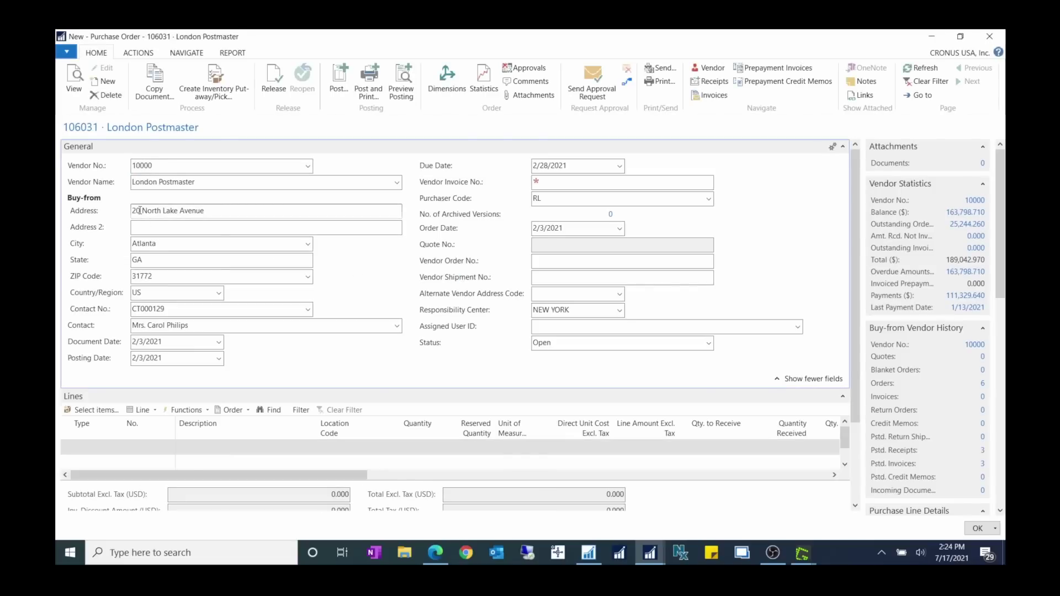
double_click(140, 211)
type("30")
key("Tab")
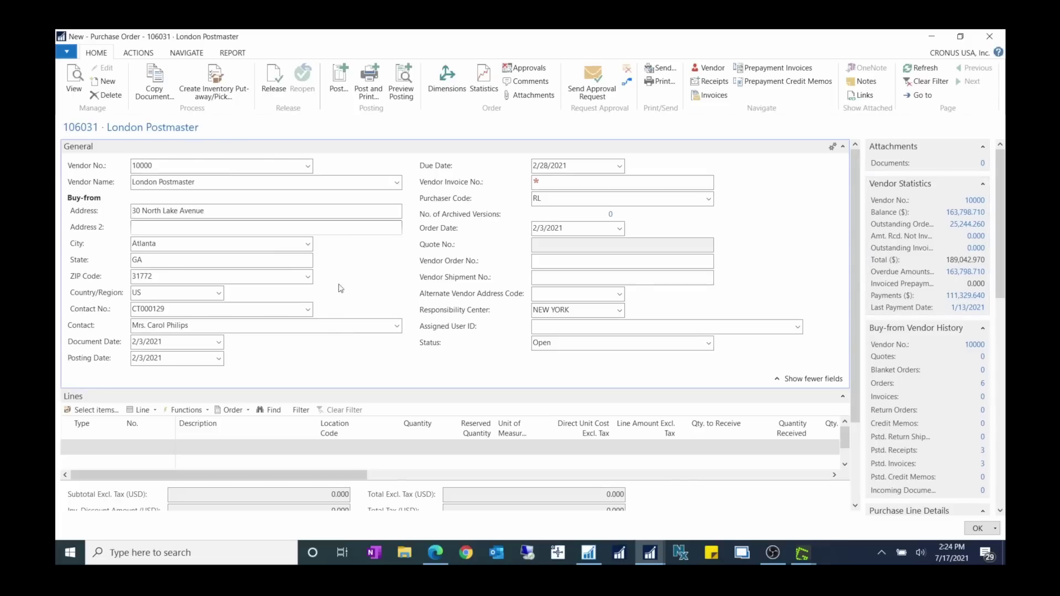
Step: Enter an order line of type Item for item 1000, quantity 1, with a direct unit cost of 2,000
left_click(91, 448)
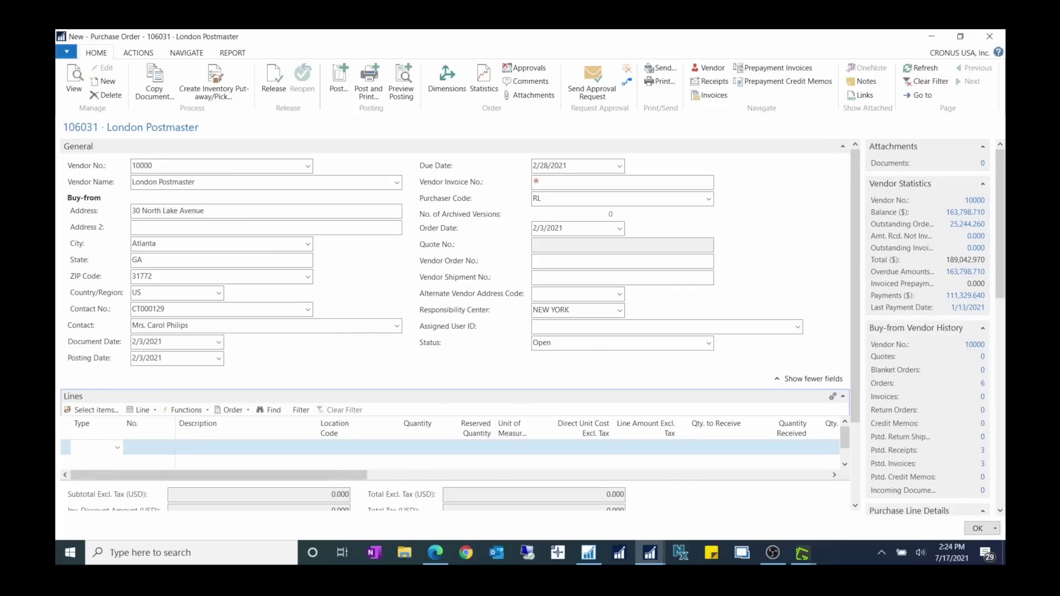
key("Tab")
type("1000")
key("Tab")
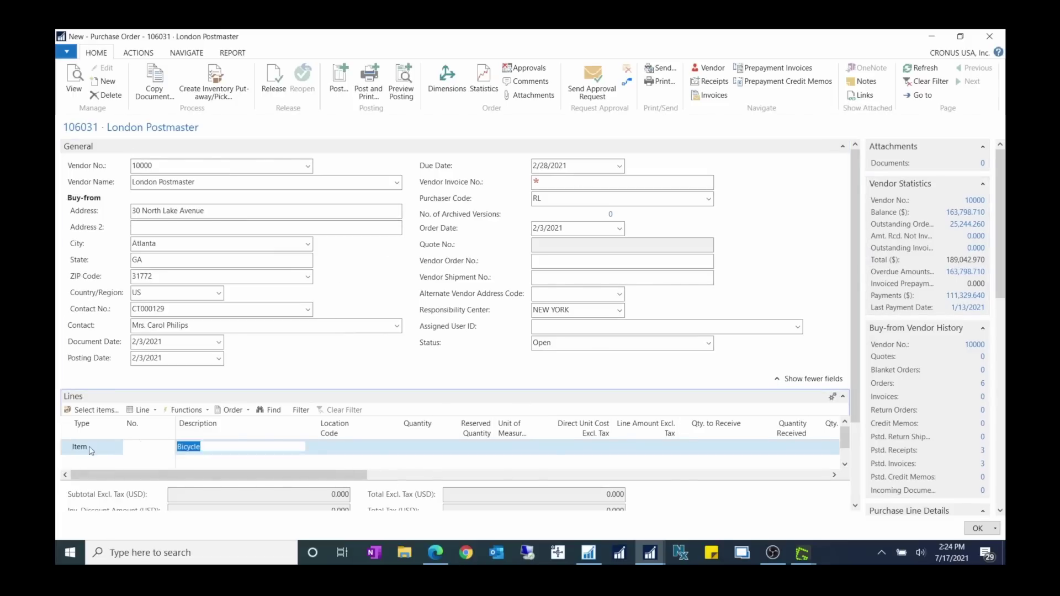
key("Tab")
key("Tab")
type("1")
key("Tab")
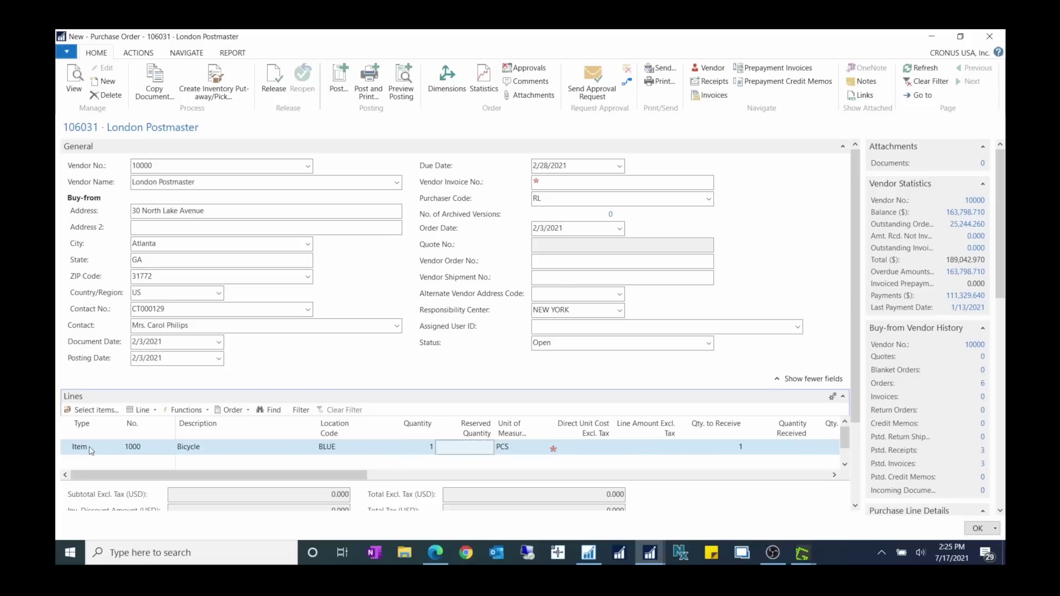
left_click(599, 449)
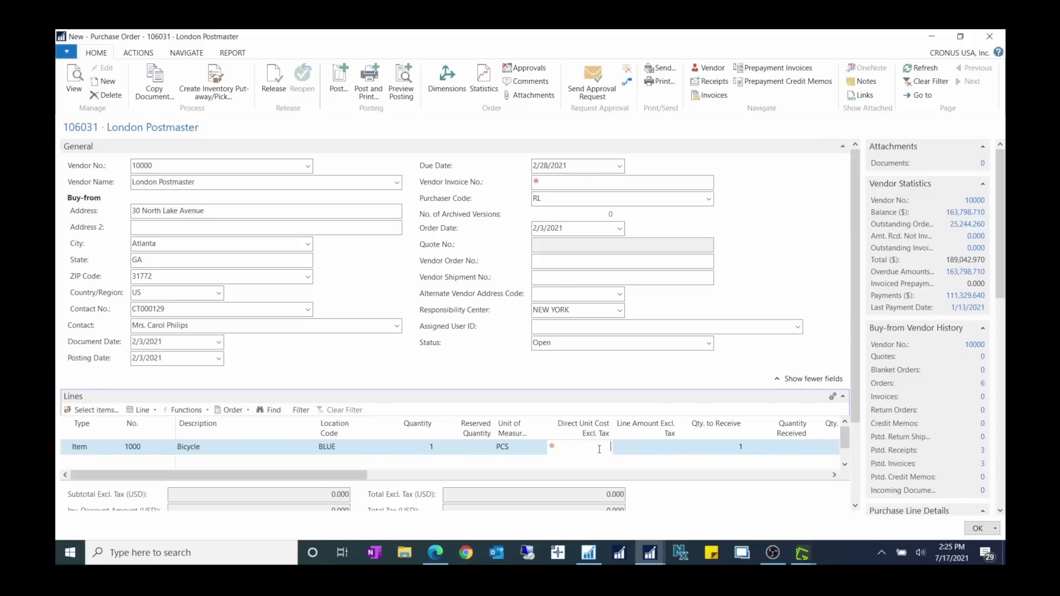
type("2,000")
key("Tab")
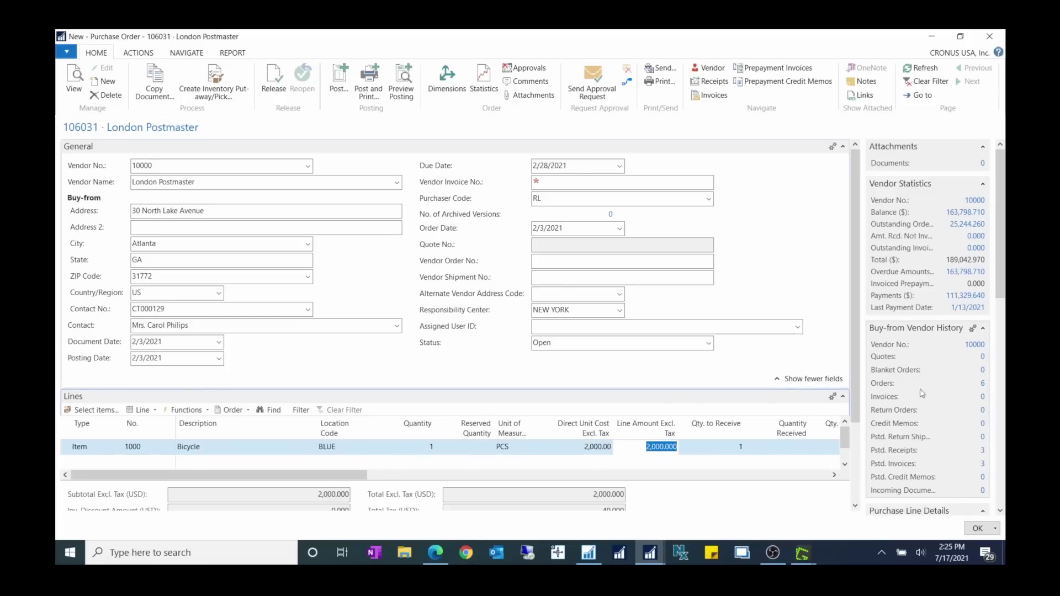
Step: Open the vendor card from the order's vendor history, check its address, and close the card
left_click(974, 346)
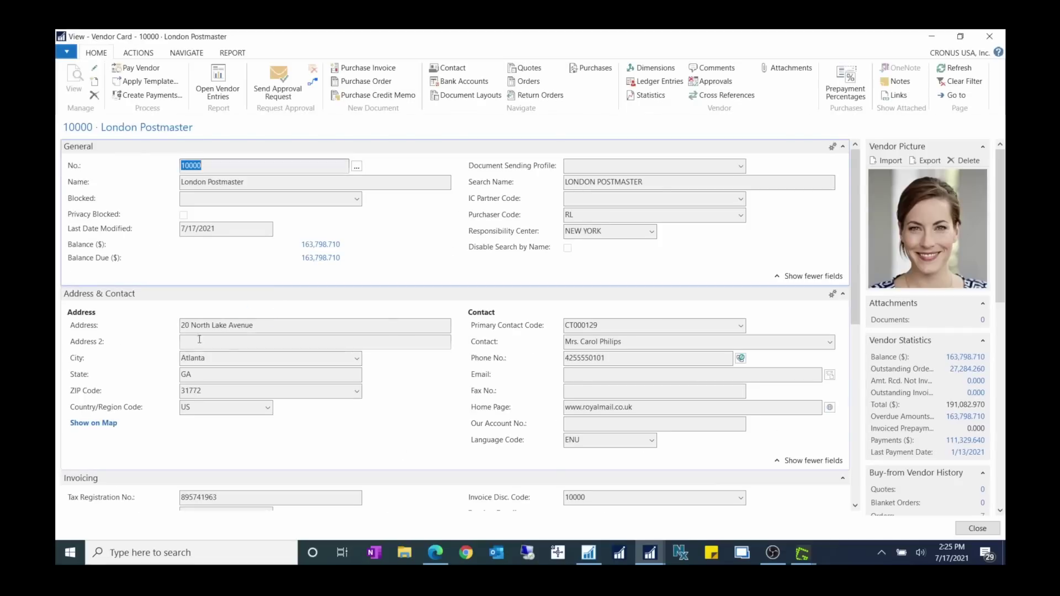
left_click_drag(267, 326, 59, 335)
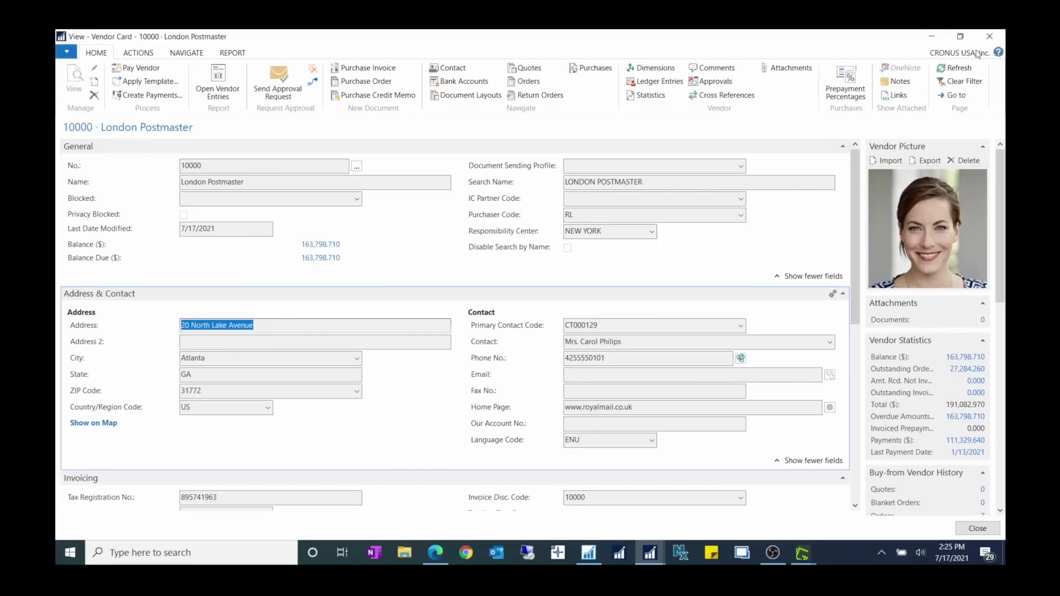
left_click(987, 37)
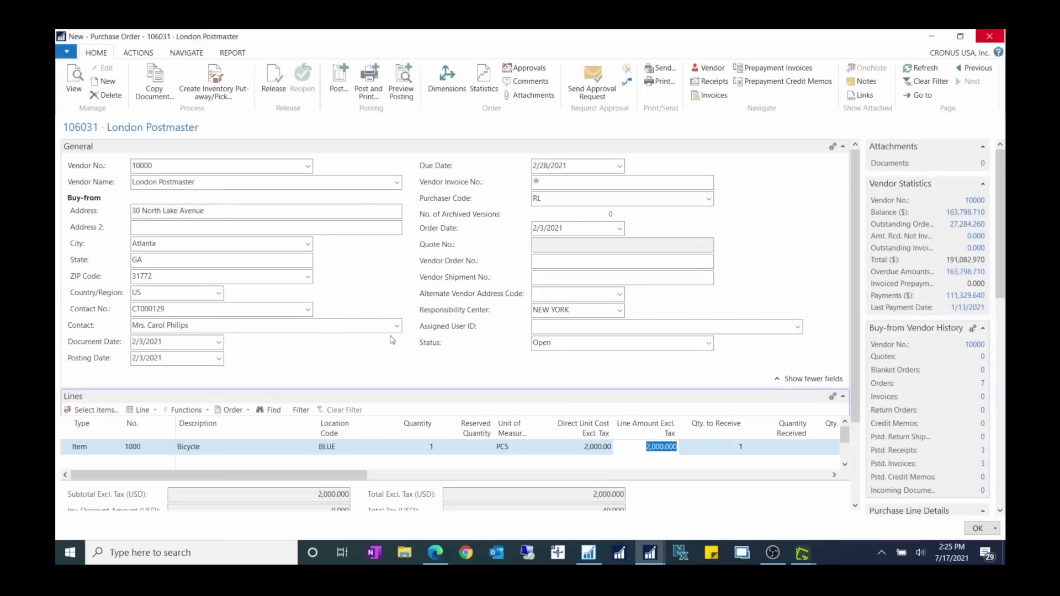
Step: Check the buy-from address on the purchase order, and minimize the order and the vendor card
left_click(134, 212)
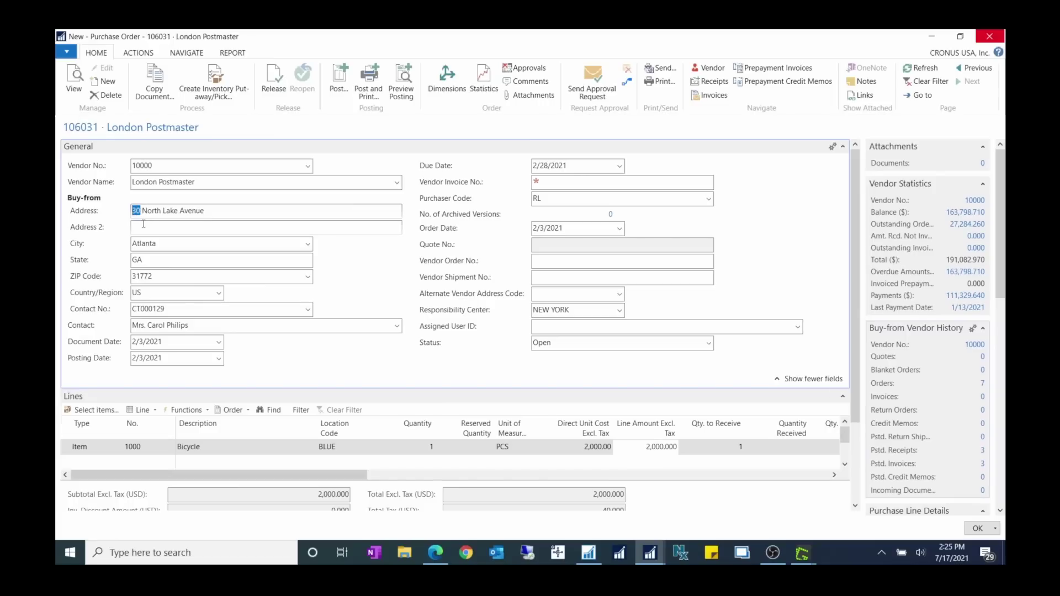
triple_click(266, 214)
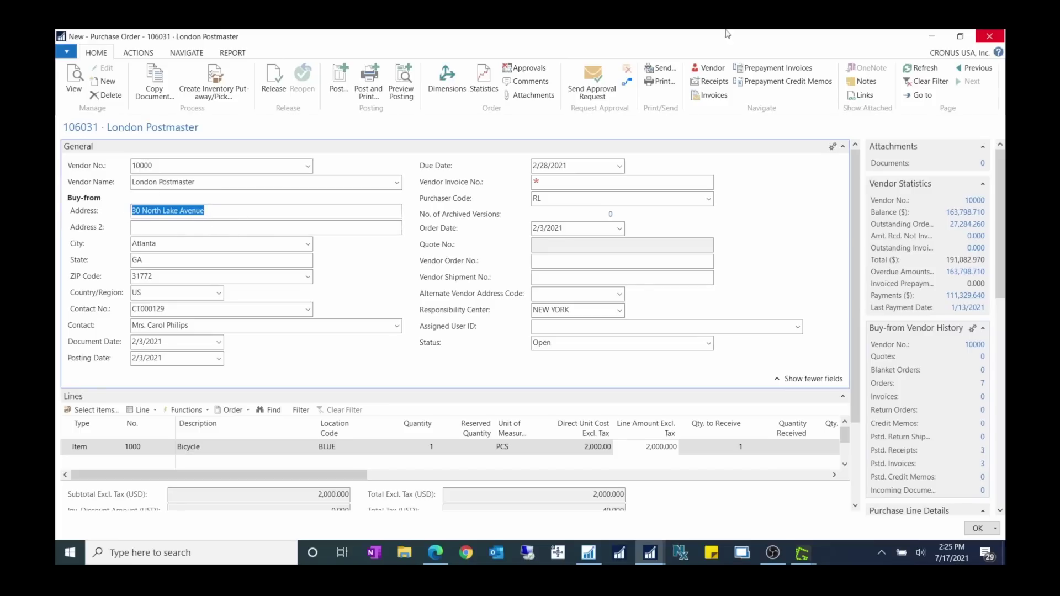
left_click(929, 35)
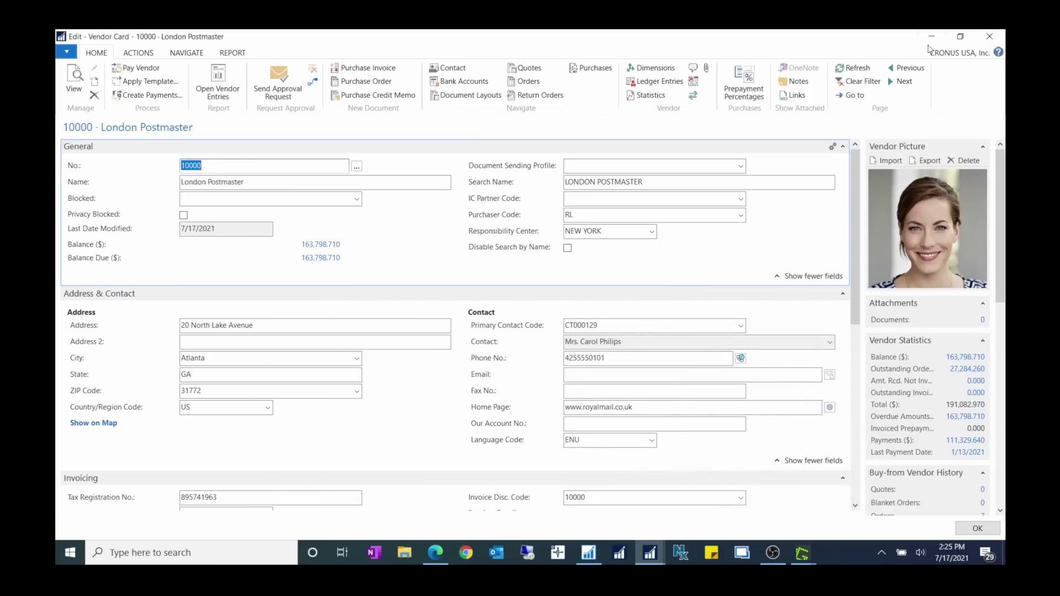
left_click(930, 36)
Step: Search for "purchase &" and open the Purchases & Payables Setup page
left_click(894, 56)
type("pur")
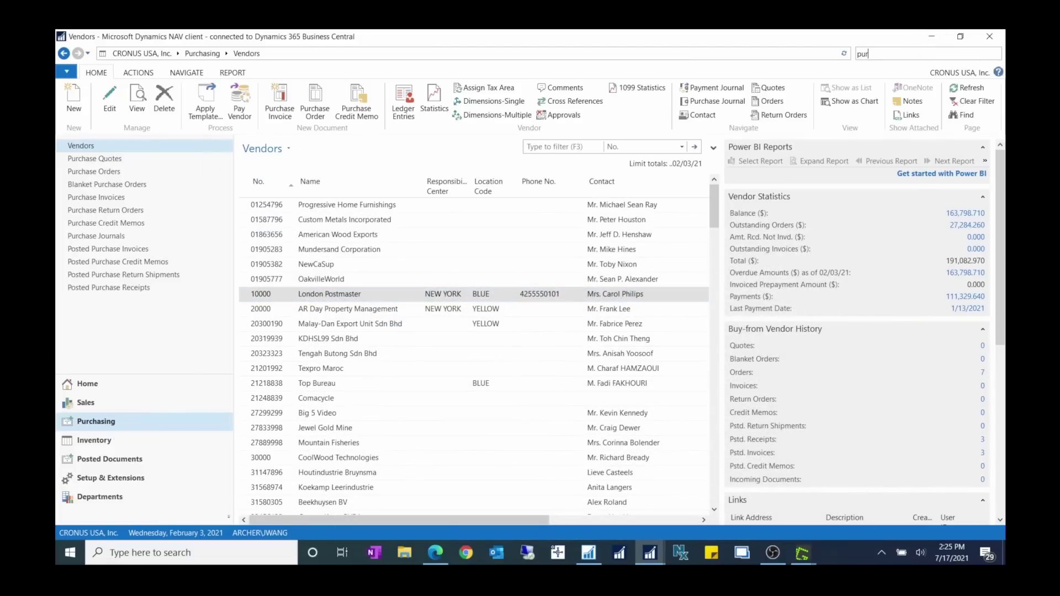
type("chase")
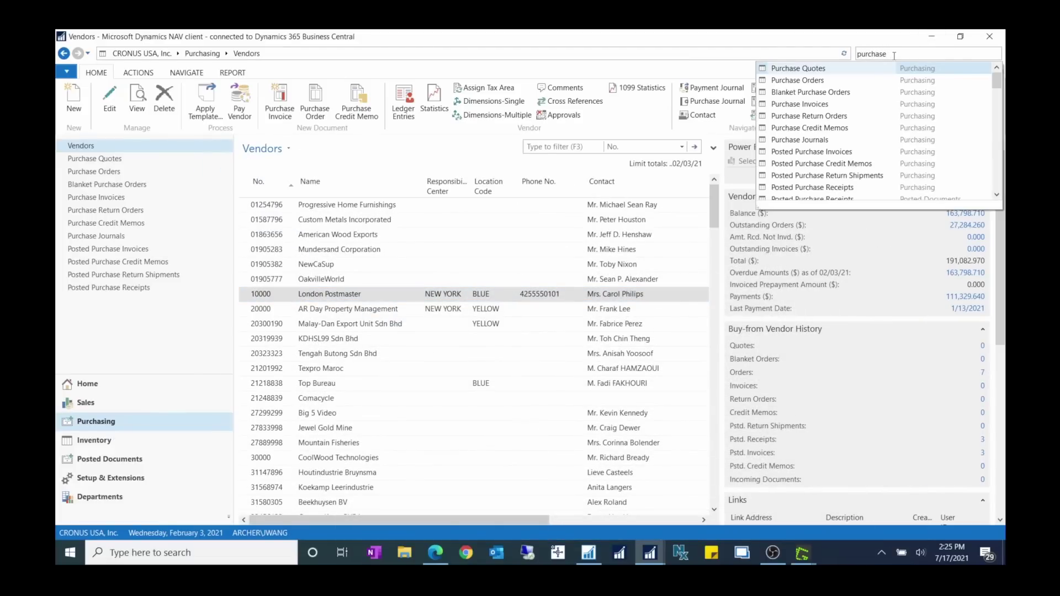
type(" &")
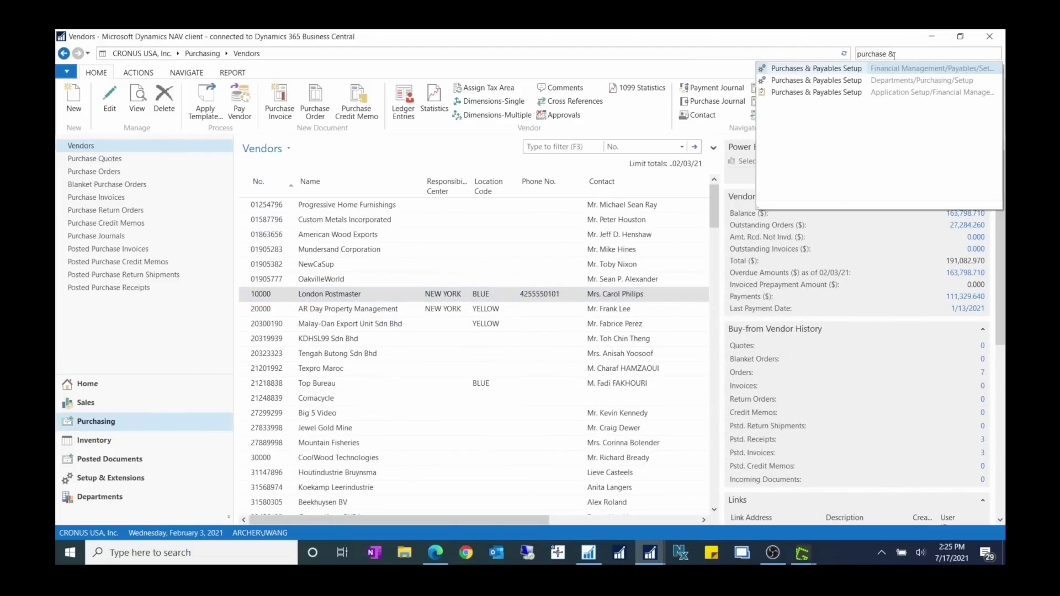
left_click(855, 77)
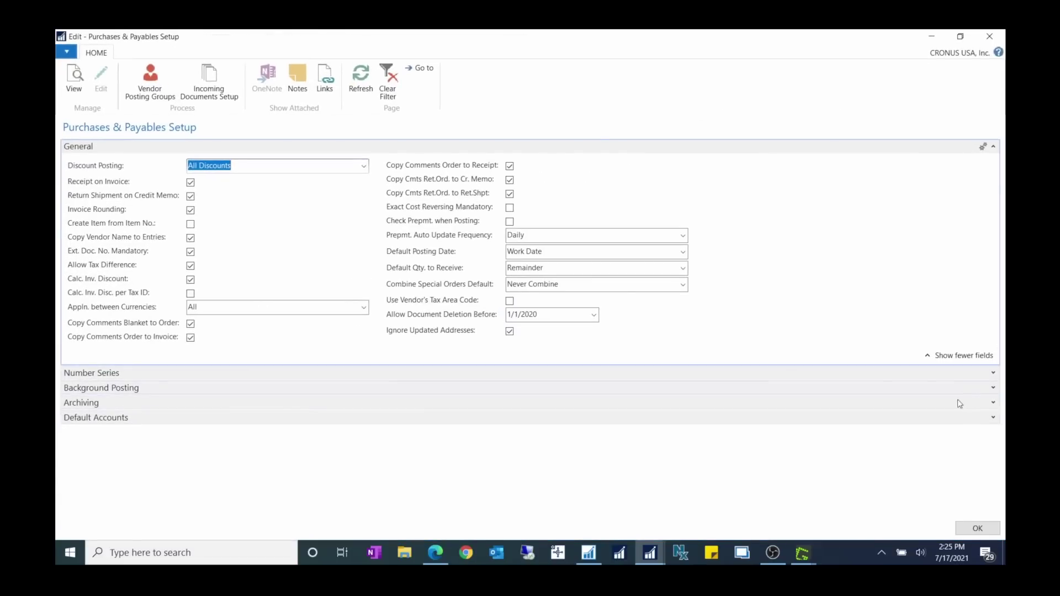
Step: Review the Number Series and Background Posting sections of the setup, collapsing each one again
left_click(993, 374)
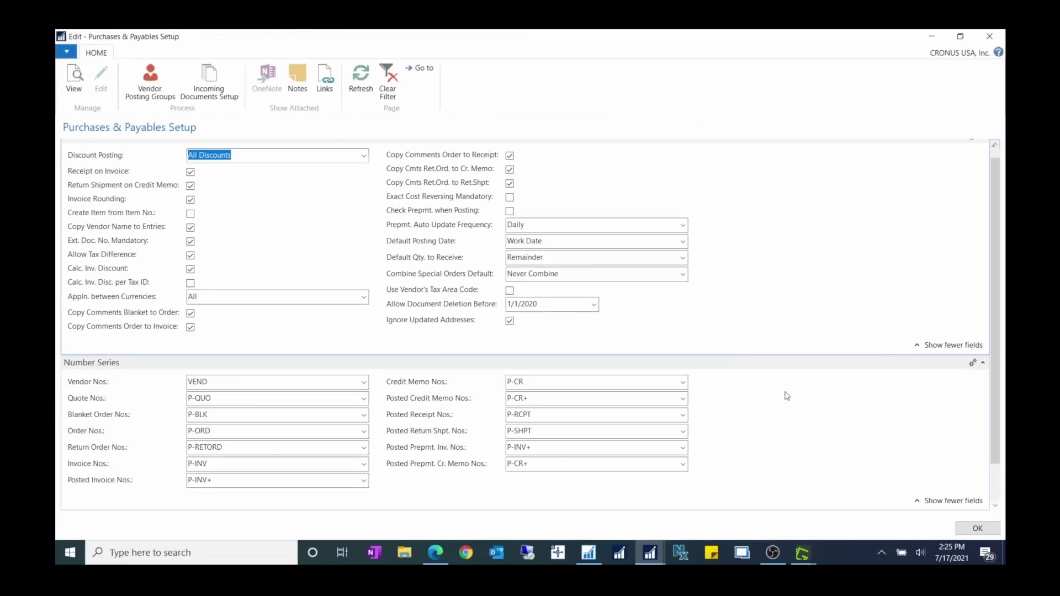
left_click(981, 363)
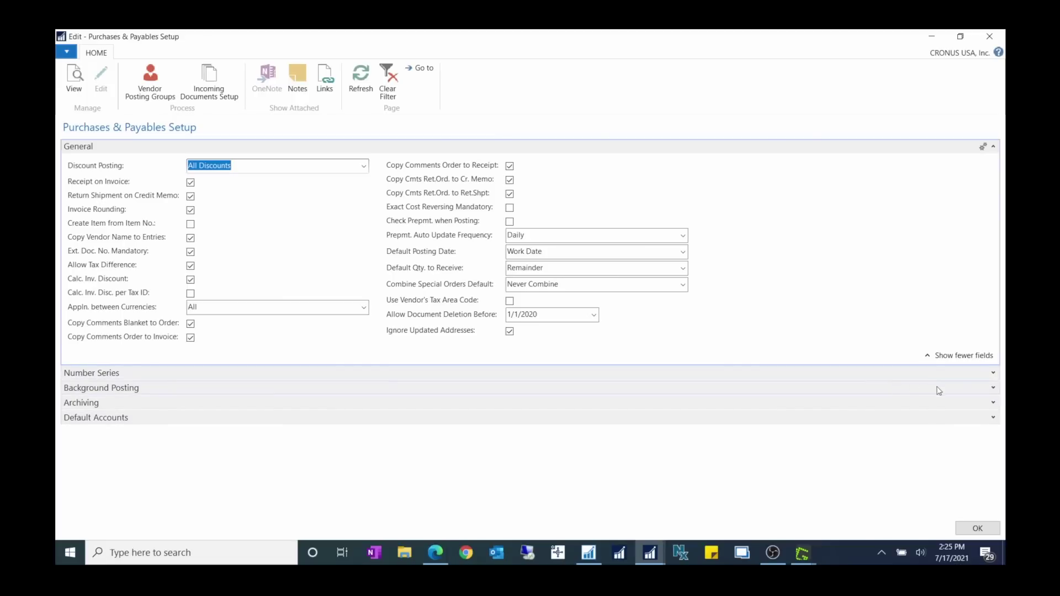
left_click(992, 387)
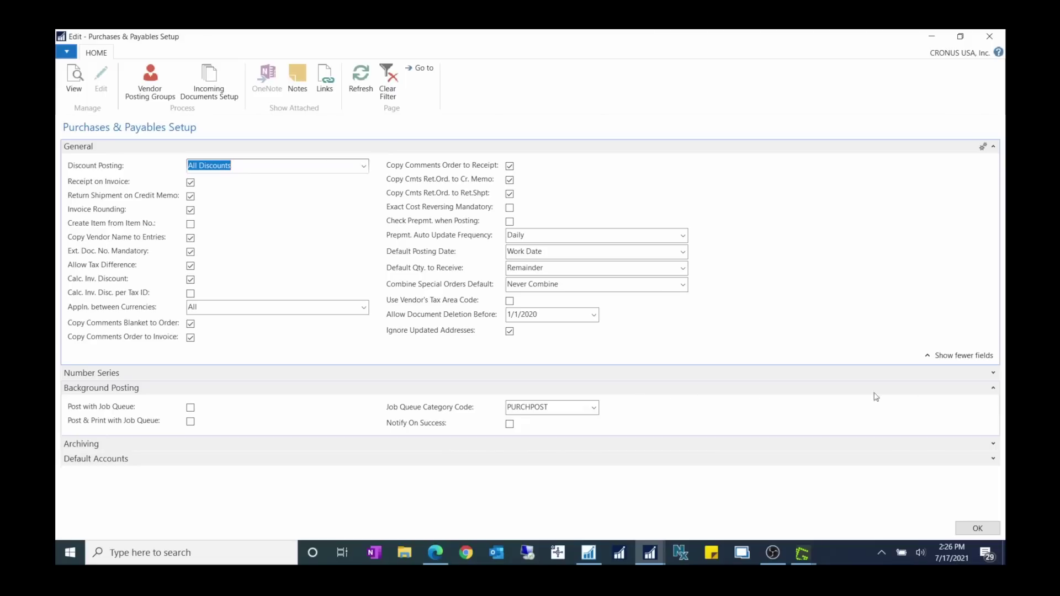
left_click(993, 390)
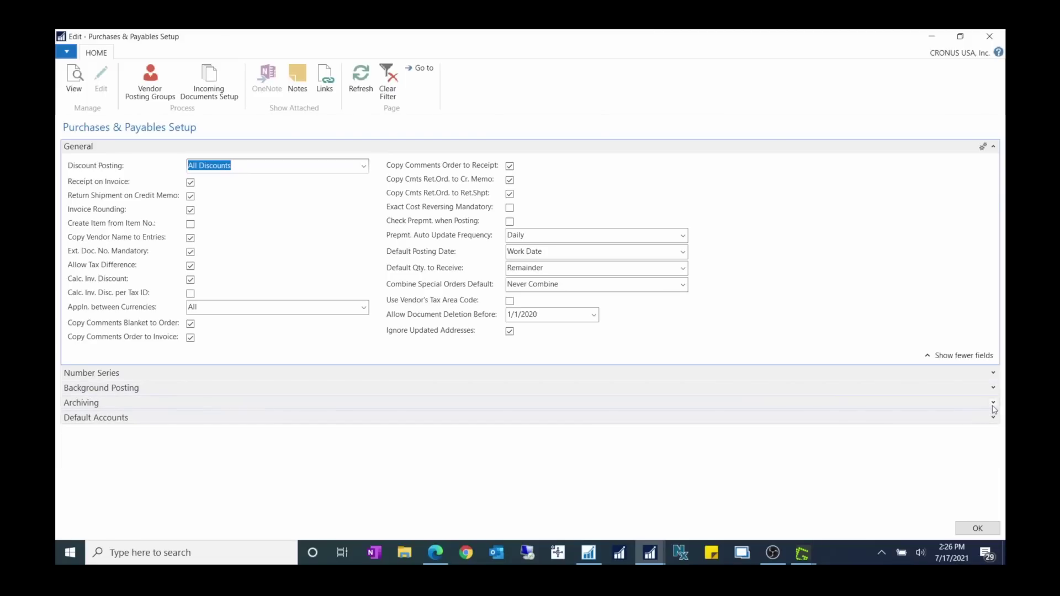
Step: Review the Archiving section, including the choices for Archive Quotes, and collapse it
left_click(993, 402)
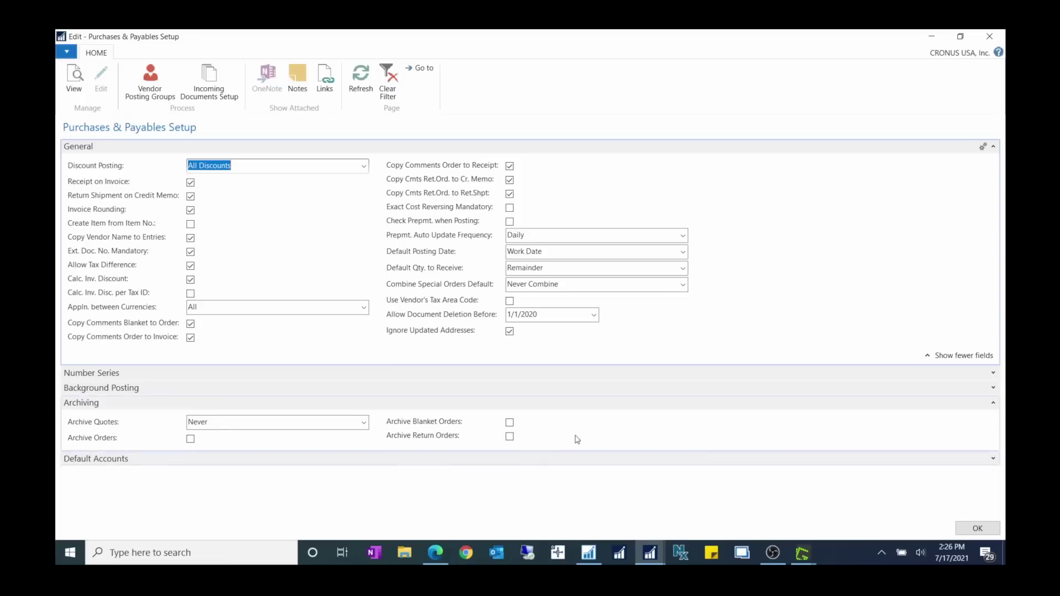
left_click(364, 422)
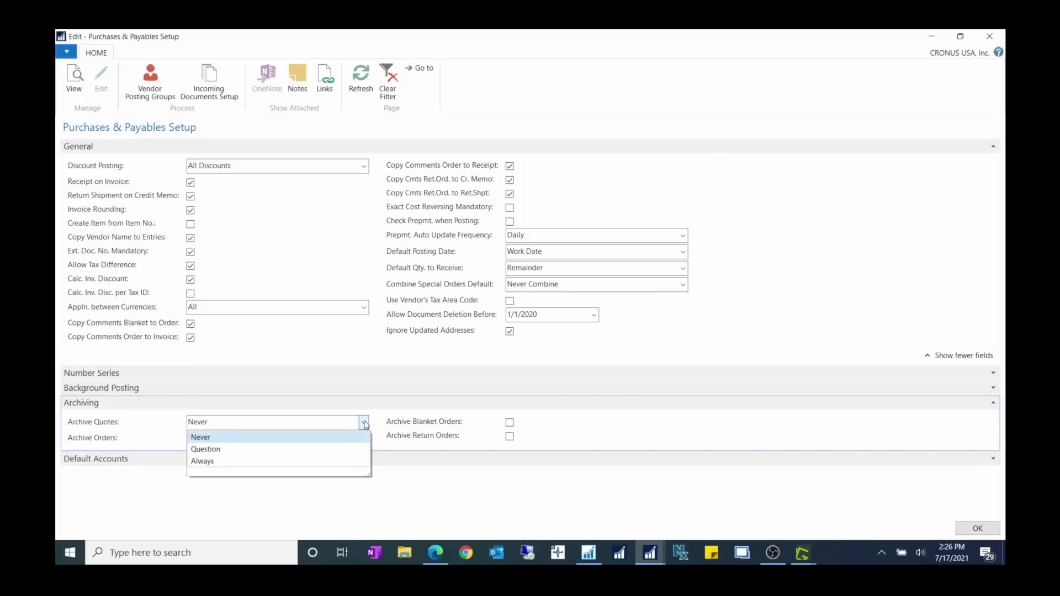
left_click(598, 437)
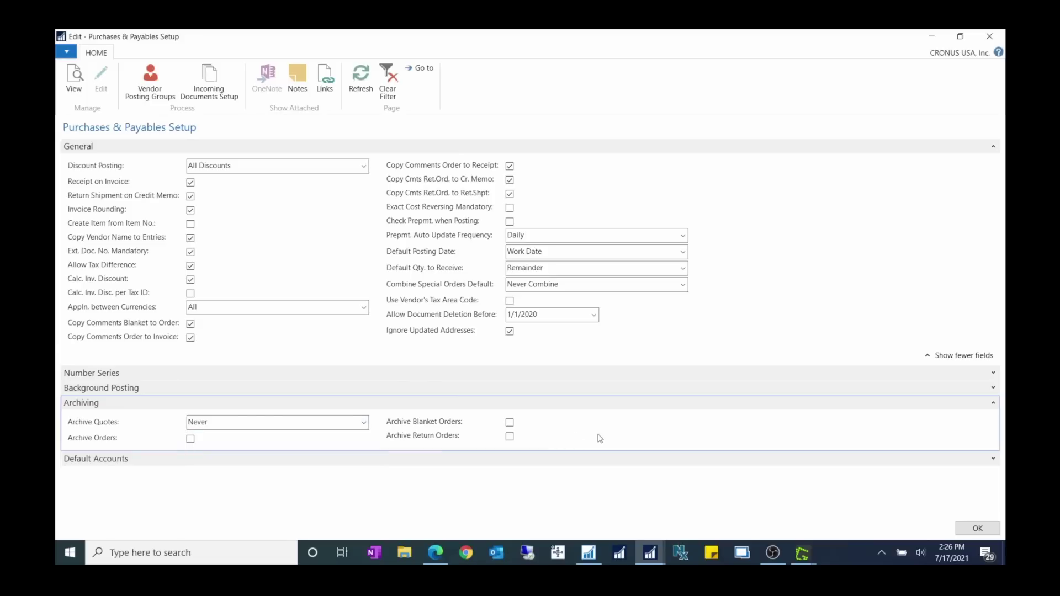
left_click(993, 403)
Step: Review the Default Accounts section with its debit and credit accounts for non-item lines, and collapse it
left_click(993, 418)
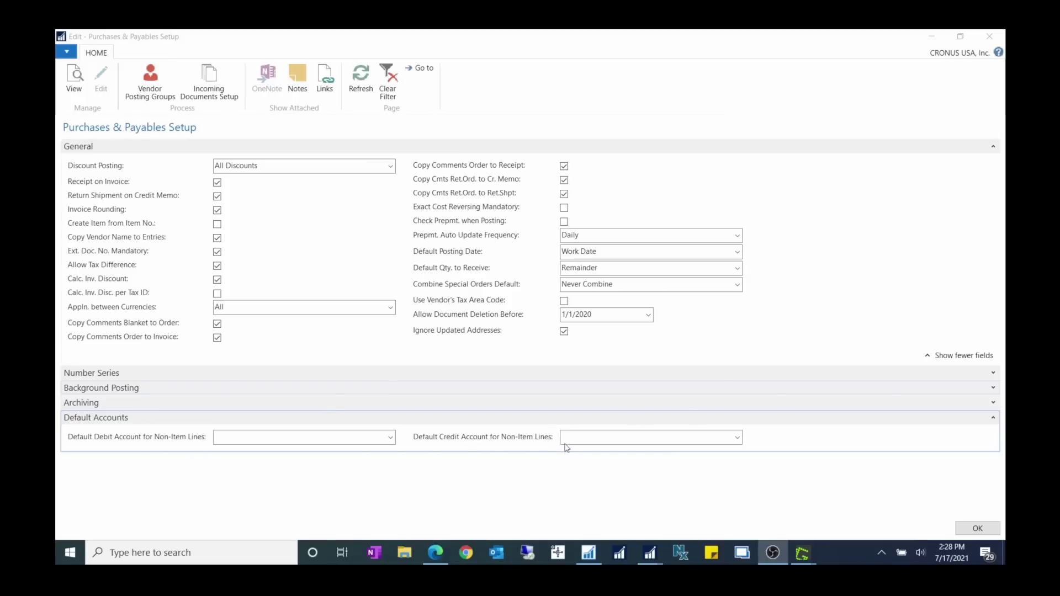
left_click(992, 418)
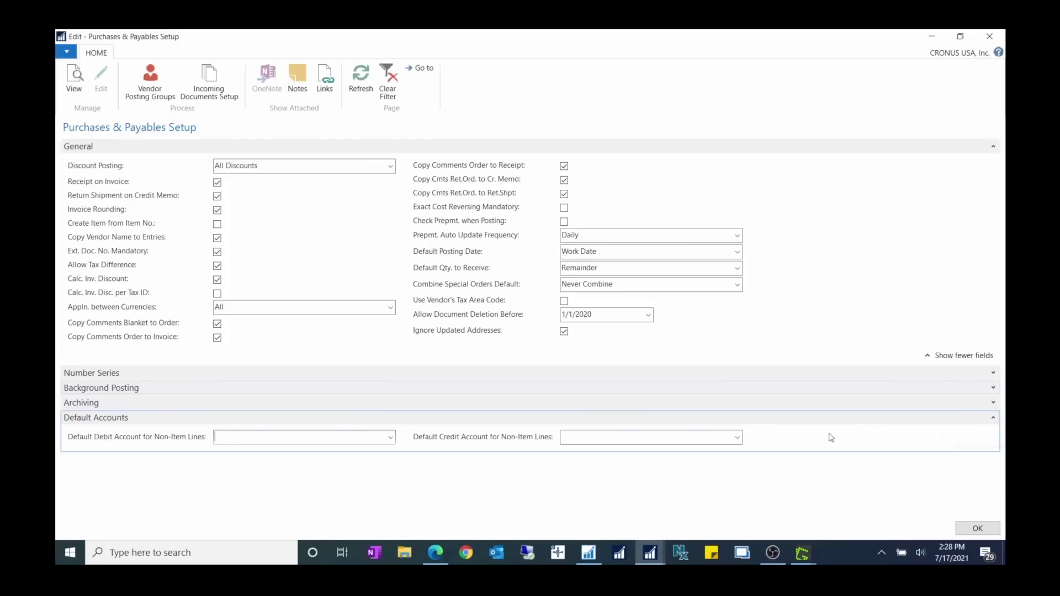
left_click(993, 417)
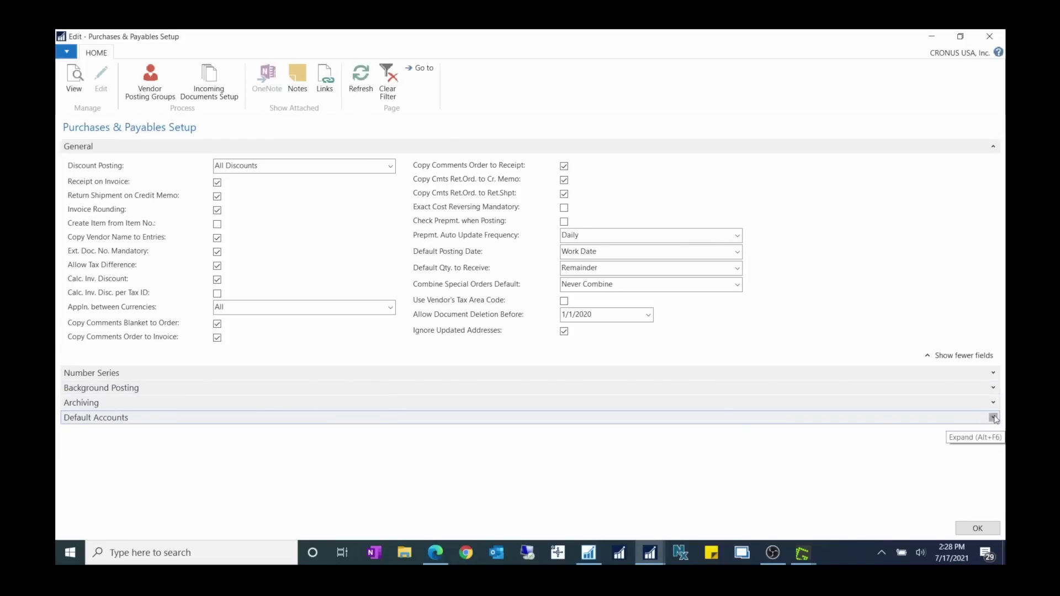
left_click(994, 418)
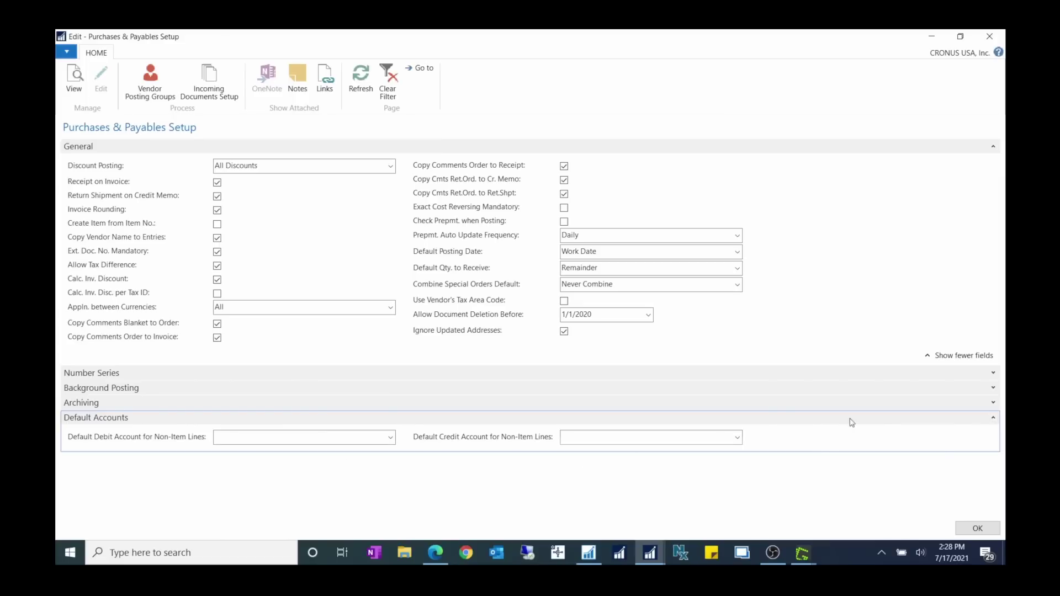
left_click(993, 419)
Step: Shrink the Purchases & Payables Setup window out of the way and open Sales & Receivables Setup by searching "sales & re"
left_click_drag(558, 37, 798, 96)
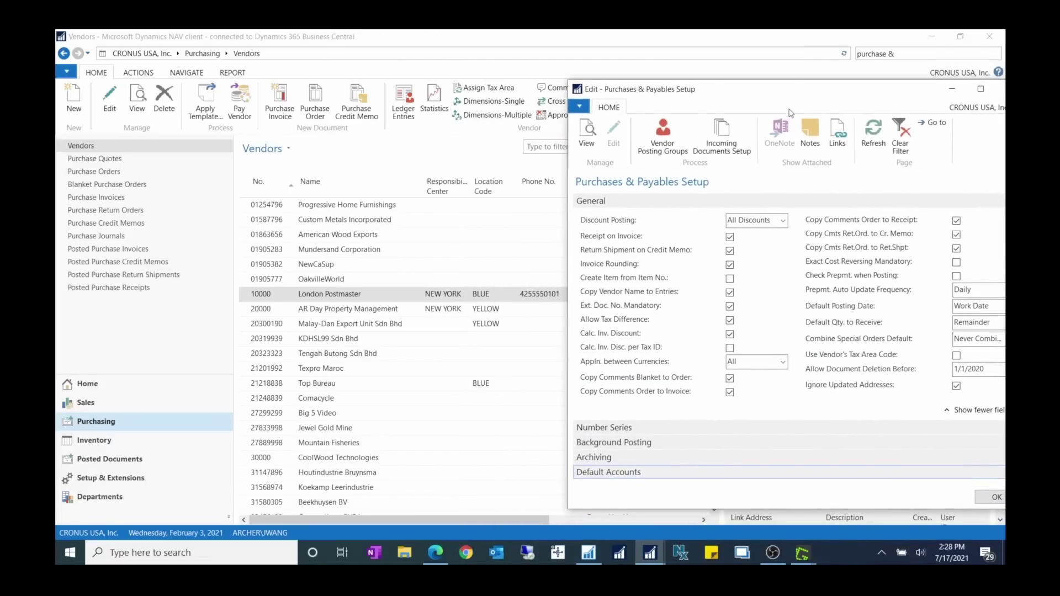
left_click(909, 53)
key("ctrl+a")
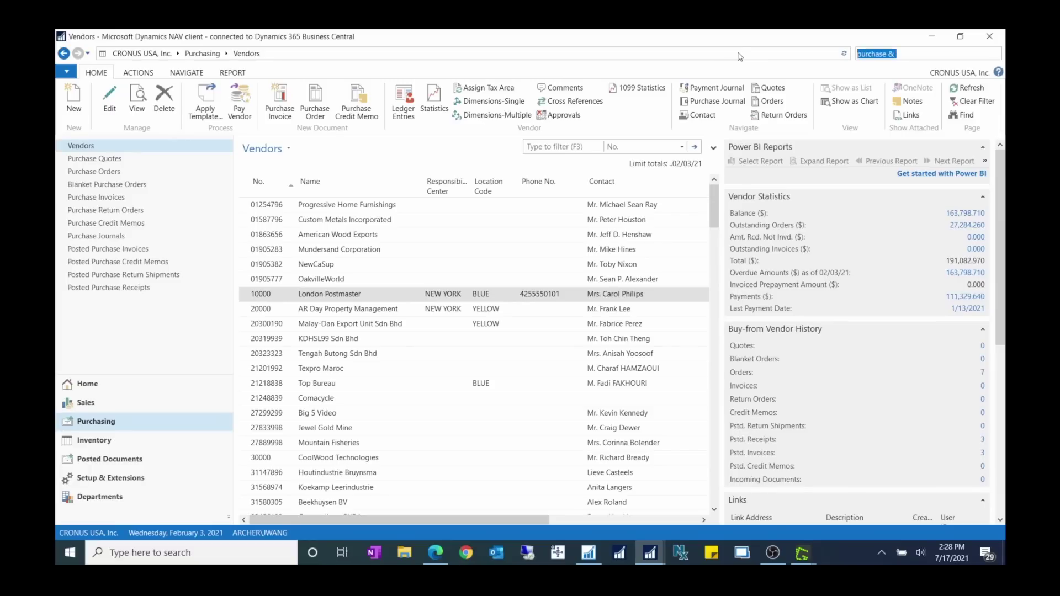
type("sales & re")
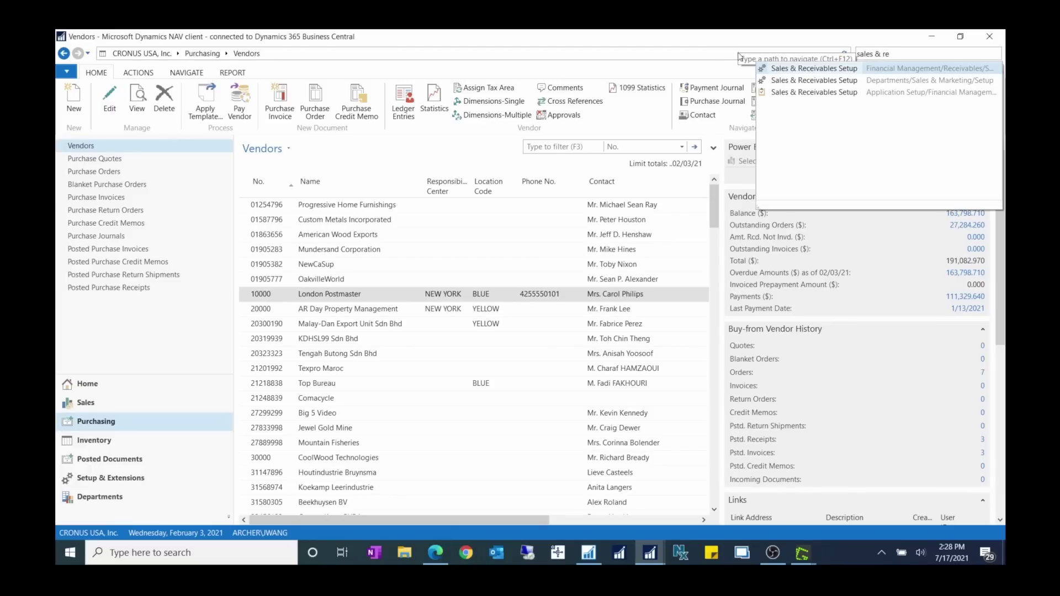
left_click(805, 73)
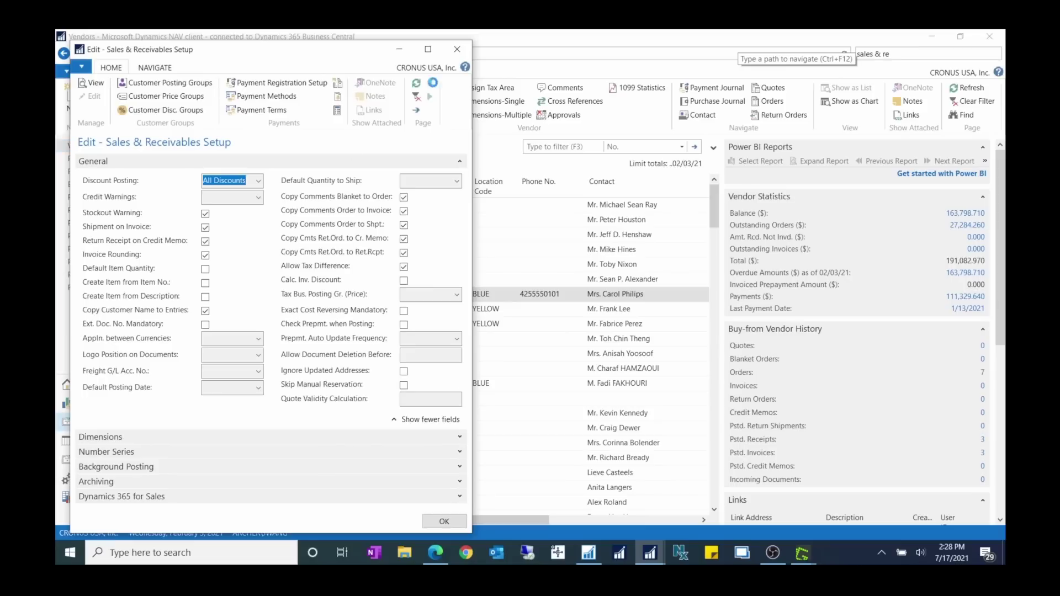
mouse_move(651, 553)
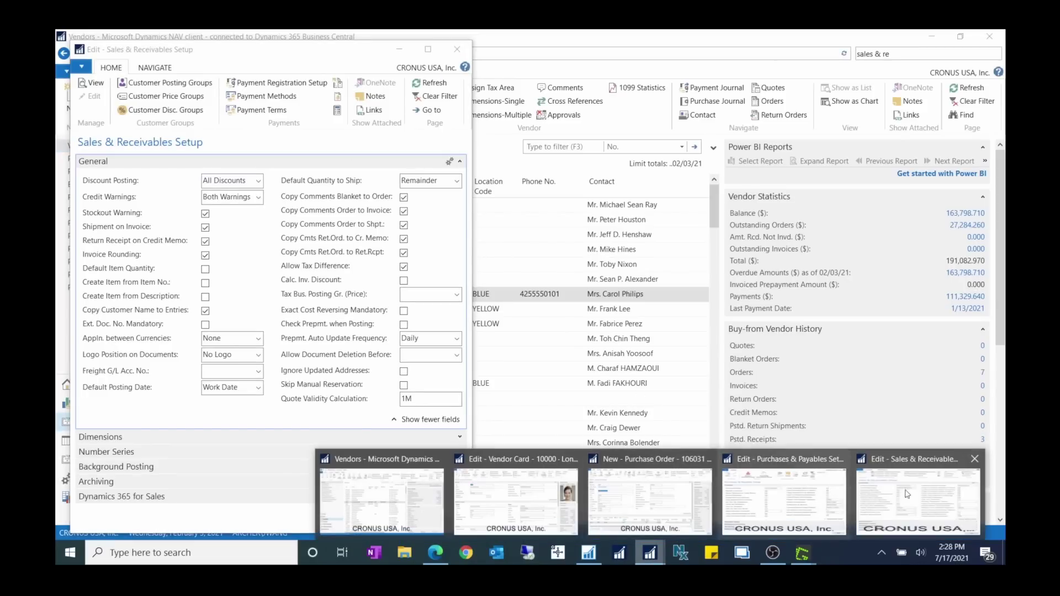
left_click(932, 503)
Step: Bring up the London Postmaster purchase order and close it
left_click(654, 556)
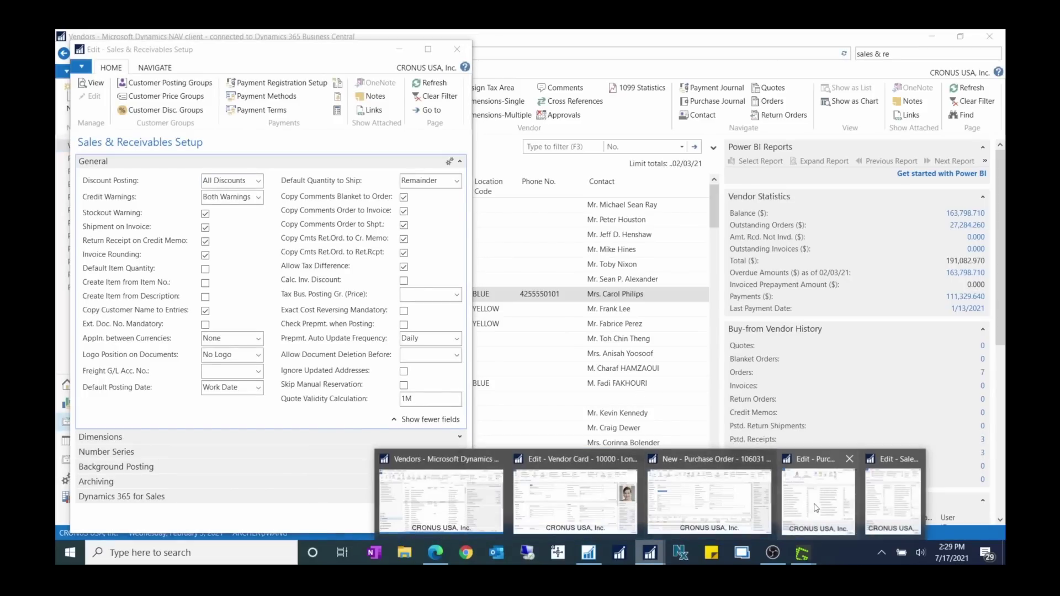
left_click(721, 520)
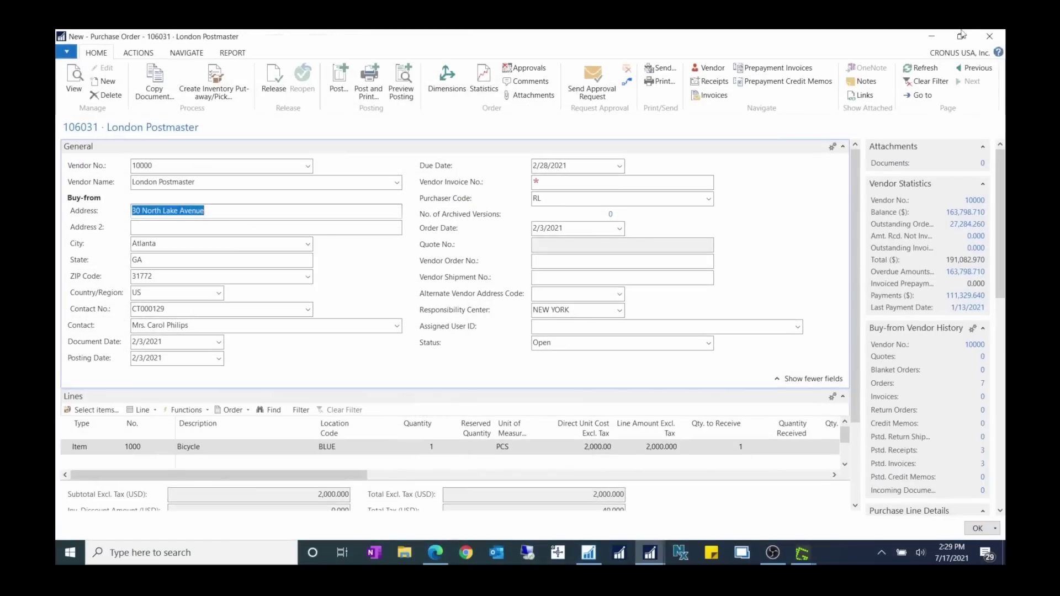
left_click(989, 36)
Step: Show Purchases & Payables Setup beside Sales & Receivables Setup and make its window taller for comparison
left_click(651, 553)
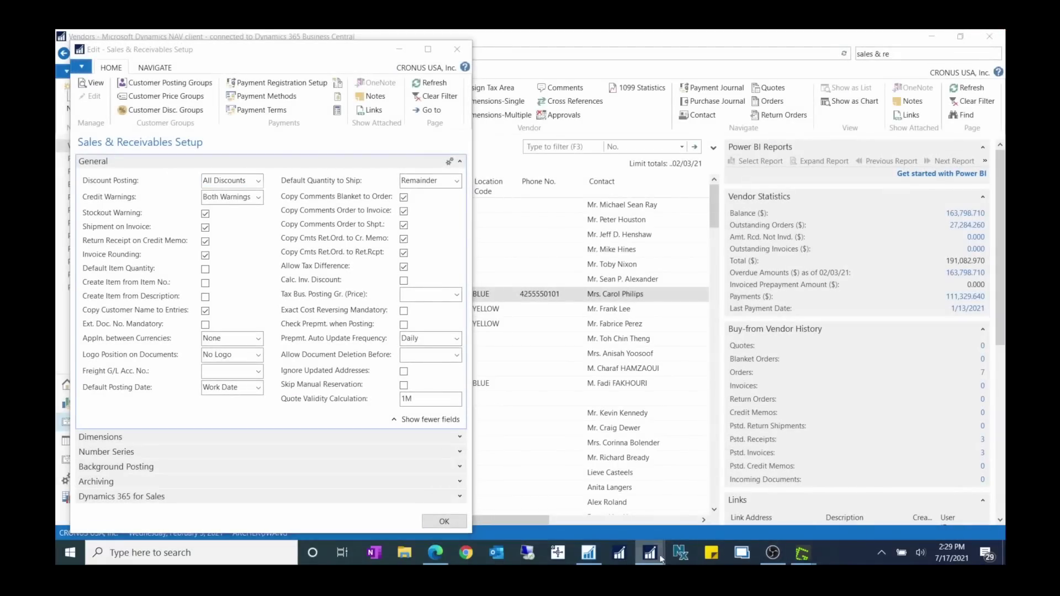
left_click(752, 497)
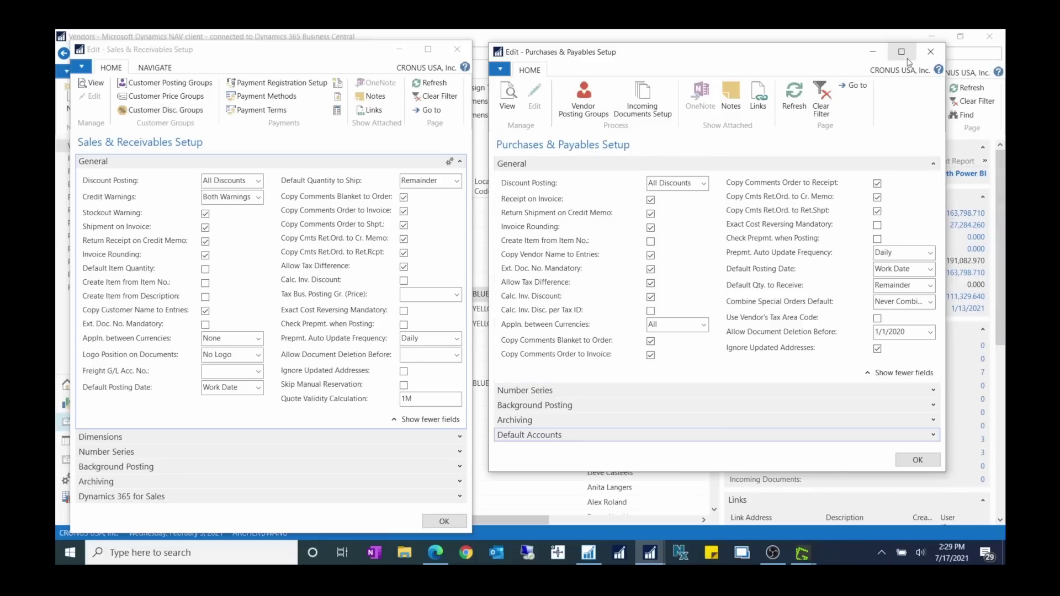
left_click_drag(831, 475, 831, 541)
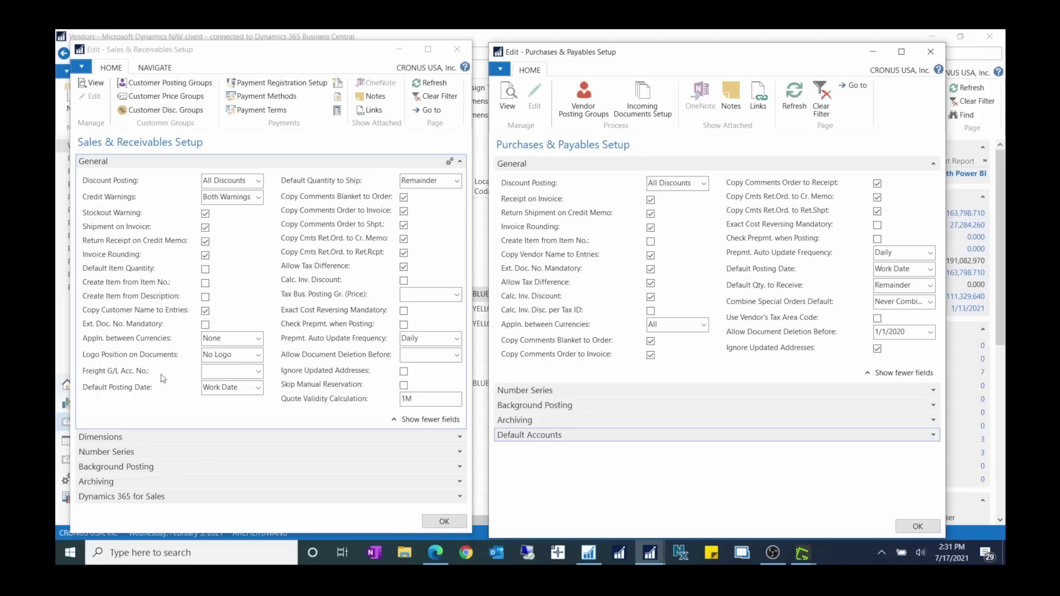
Step: Return to the main window, search for "shipp" and open the Sales Order Shipping list
left_click(65, 360)
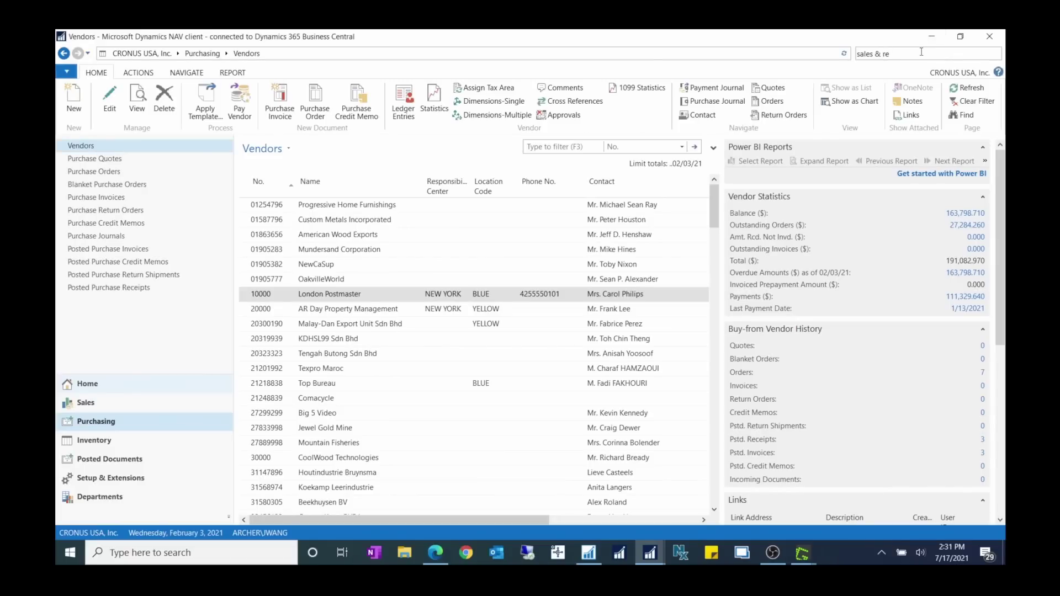
left_click_drag(921, 54, 650, 56)
type("shipp")
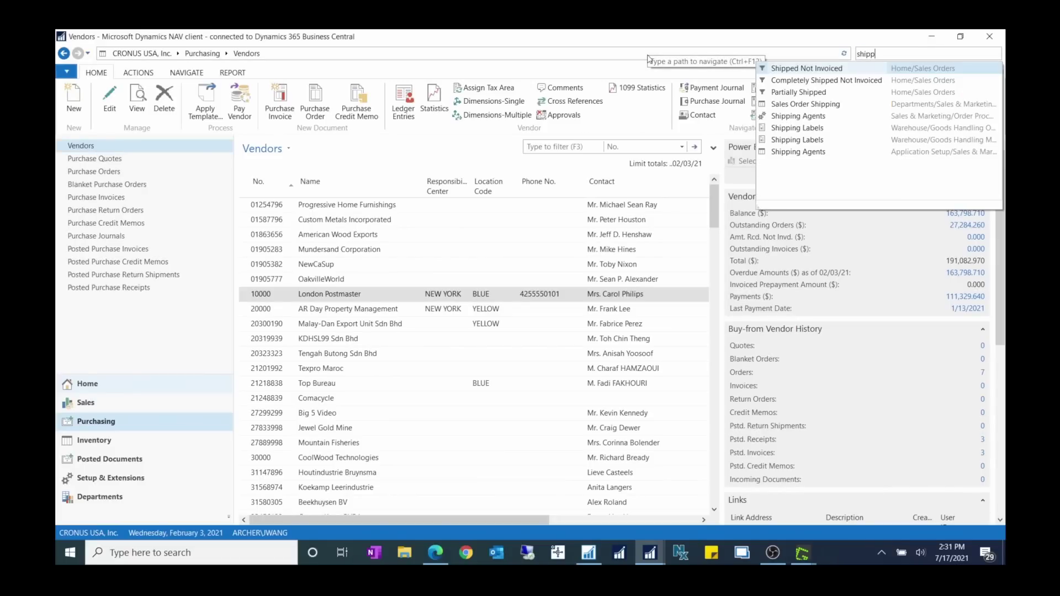
left_click(809, 104)
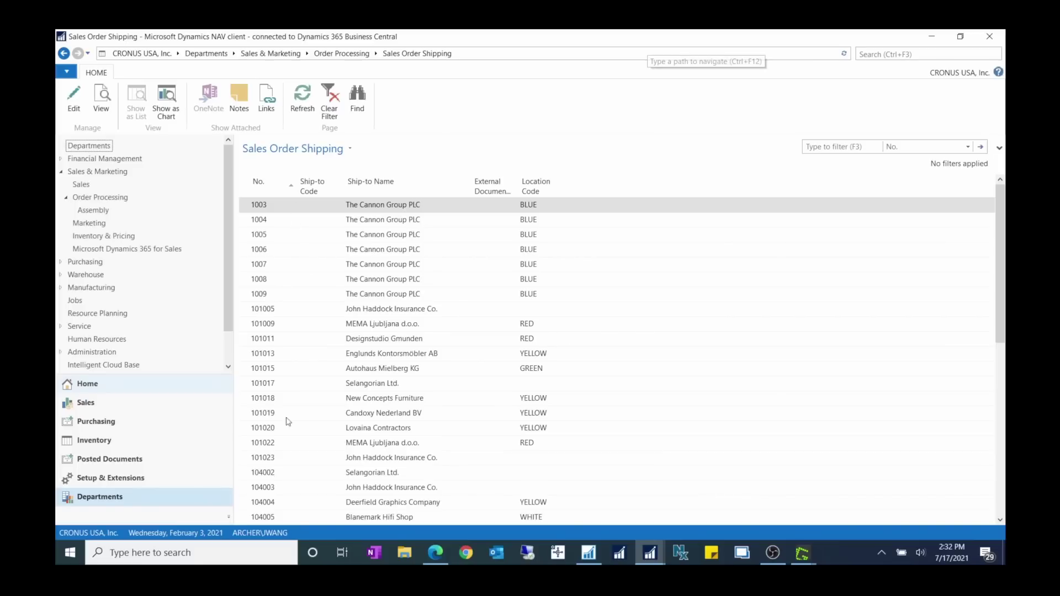
Step: Open the first shipping order for The Cannon Group PLC and look at its Freight Amount field
left_click(272, 211)
double_click(272, 210)
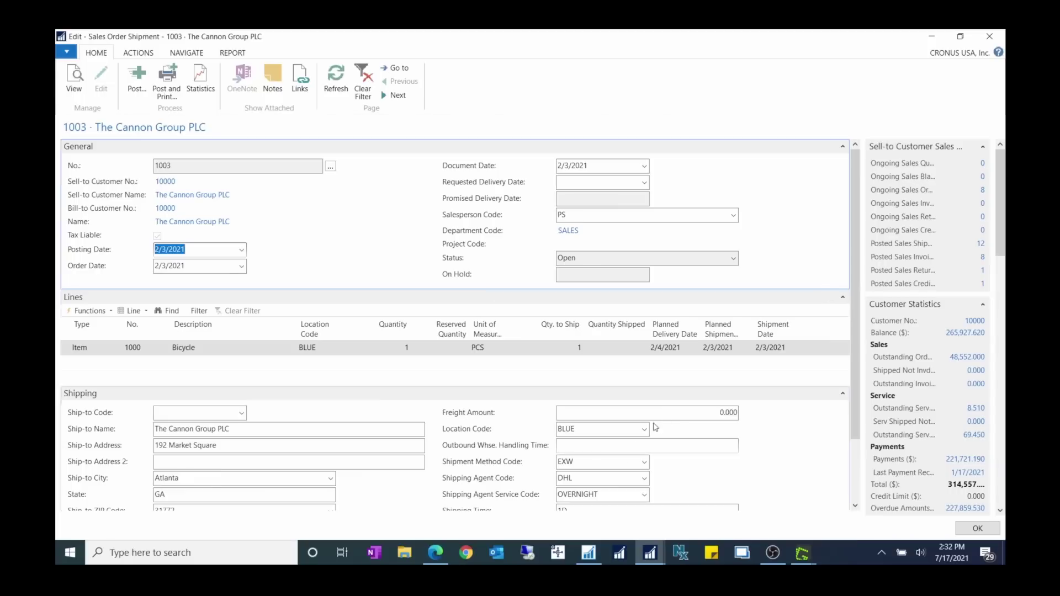
left_click(708, 413)
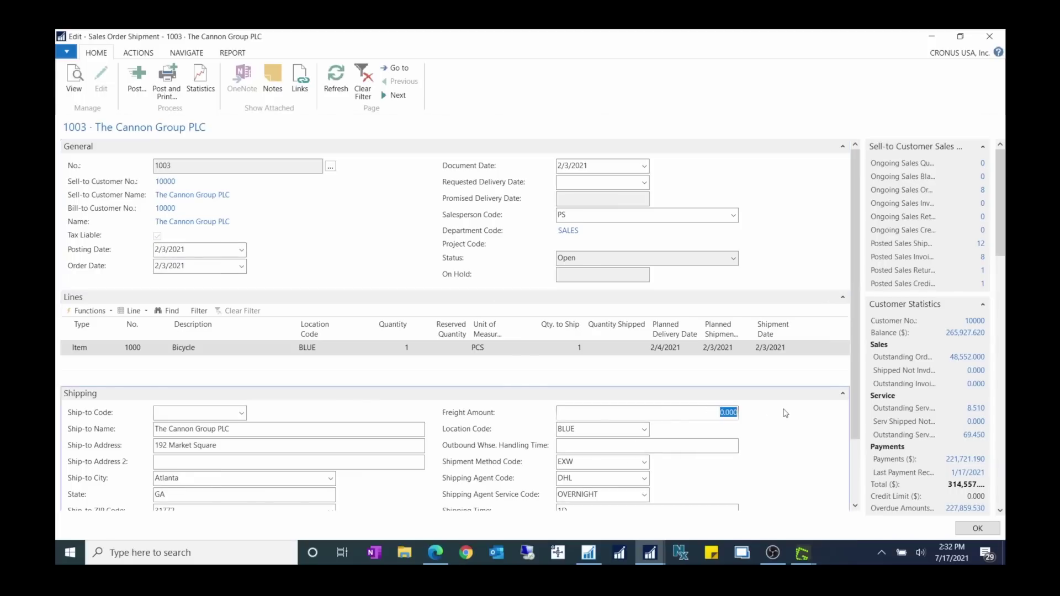
Step: Minimize the sales order shipment, bring up Sales & Receivables Setup and look at the Freight G/L Acc. No. choices
left_click(931, 36)
left_click(649, 553)
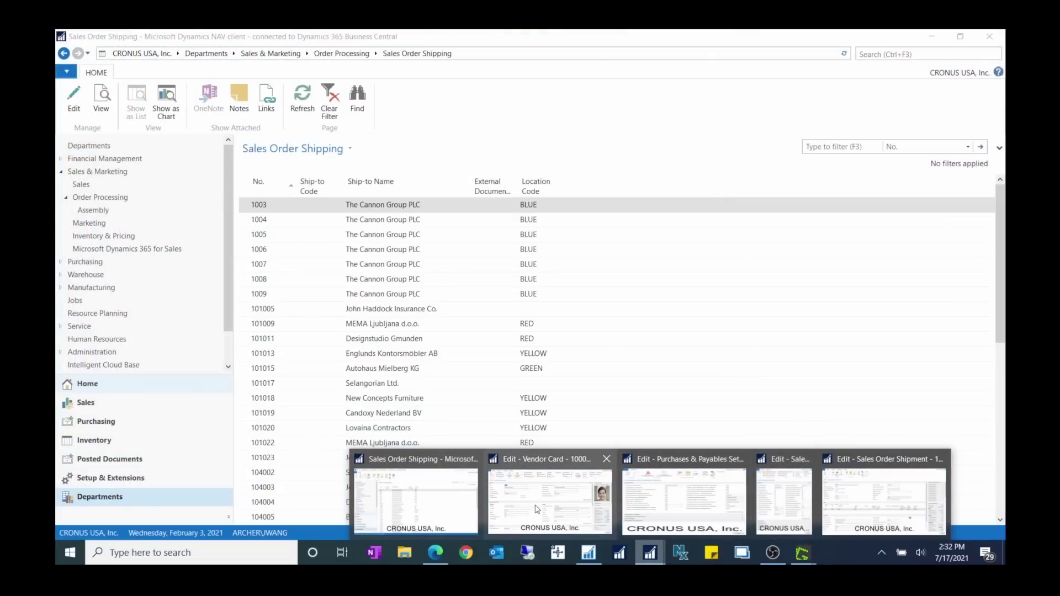
mouse_move(779, 511)
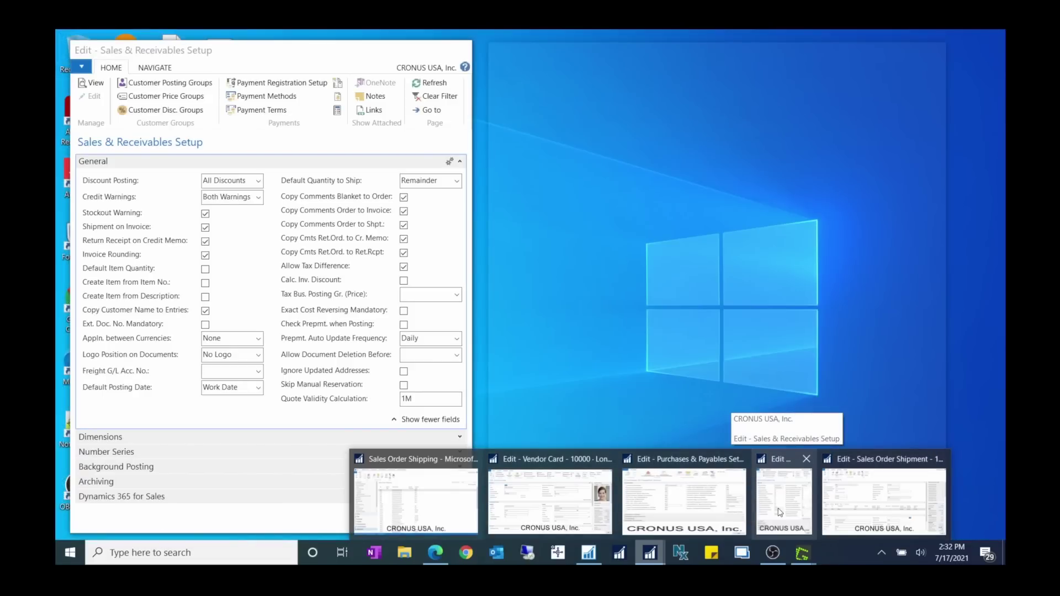
left_click(788, 513)
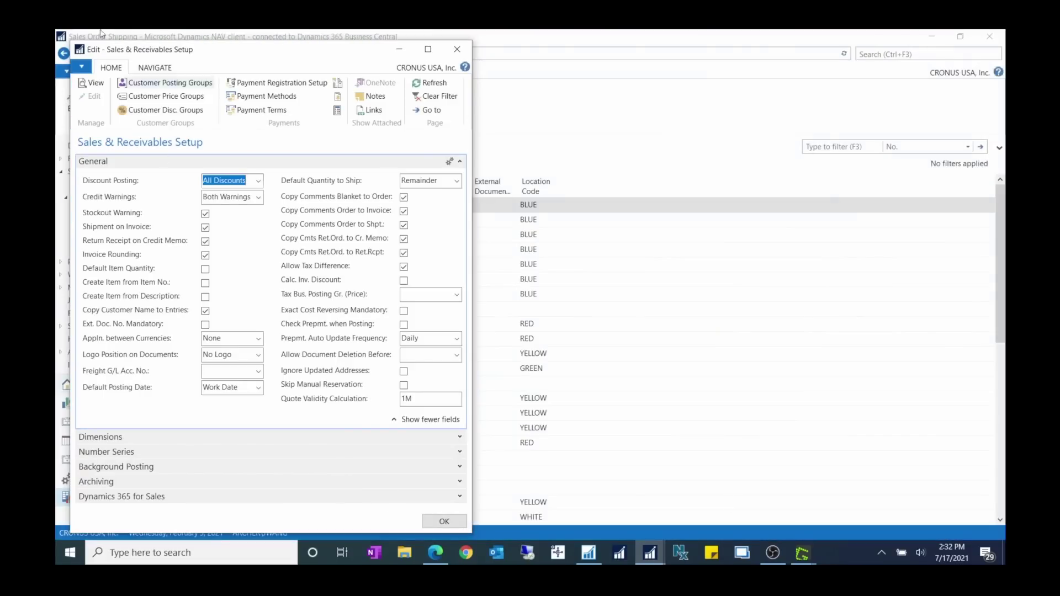
left_click(258, 372)
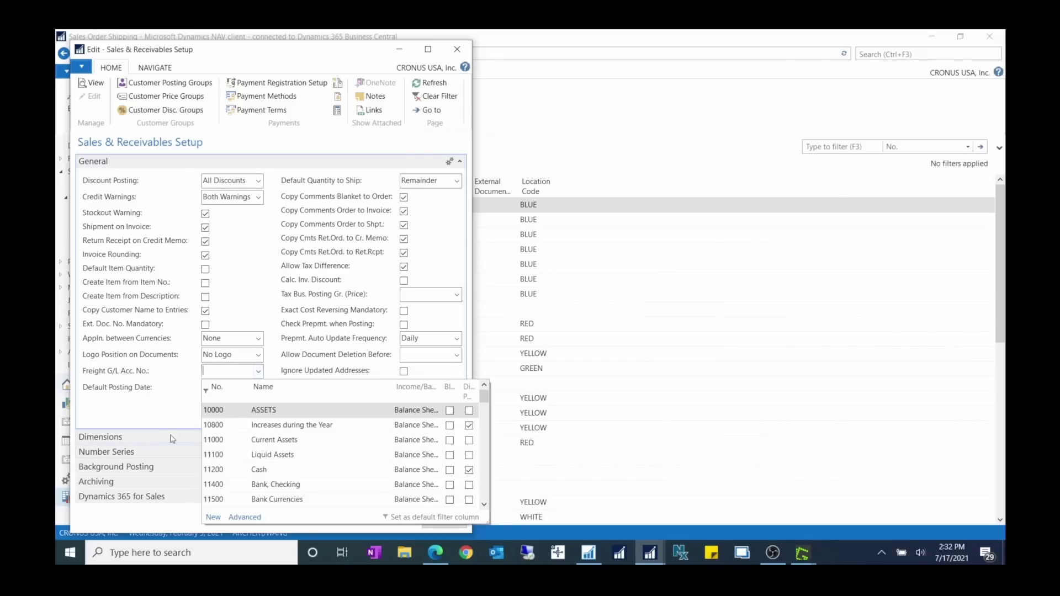
left_click(155, 419)
mouse_move(296, 323)
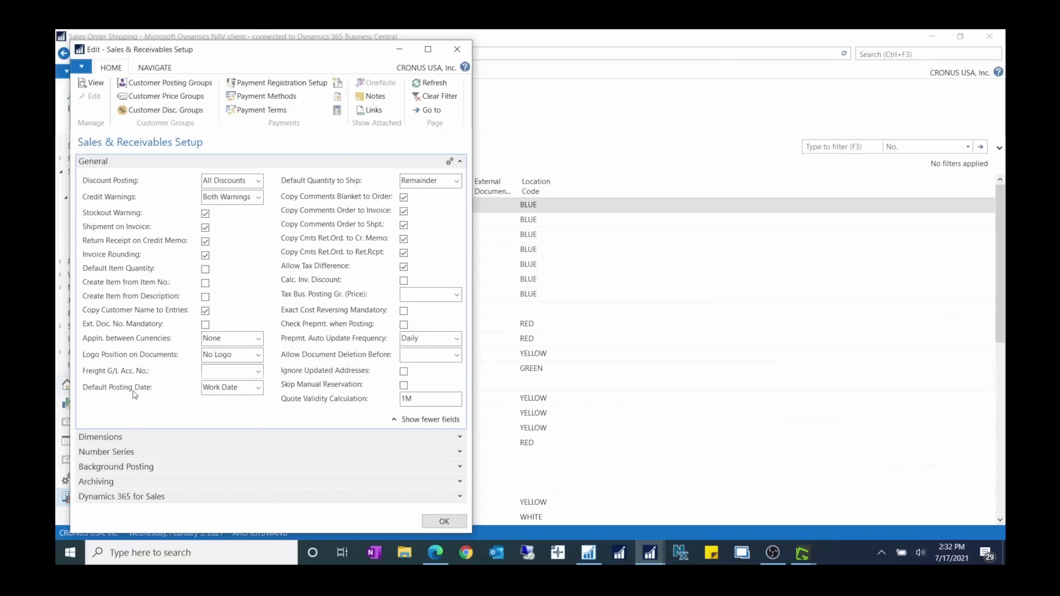
Step: Set Freight G/L Acc. No. to the Delivery Expenses account 61350 and close Sales & Receivables Setup
left_click(258, 371)
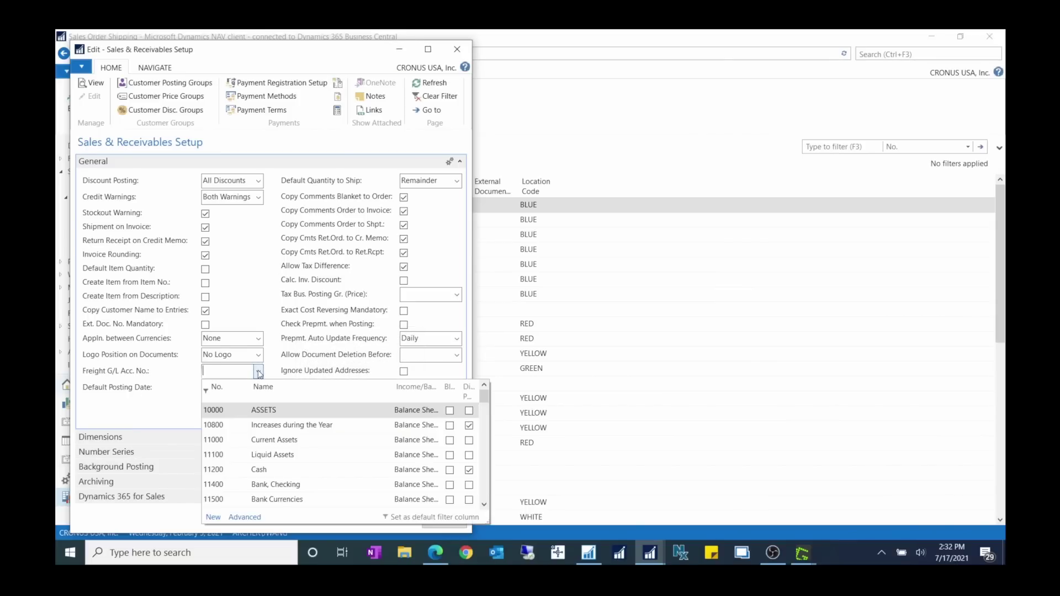
scroll(314, 463, "down", 3)
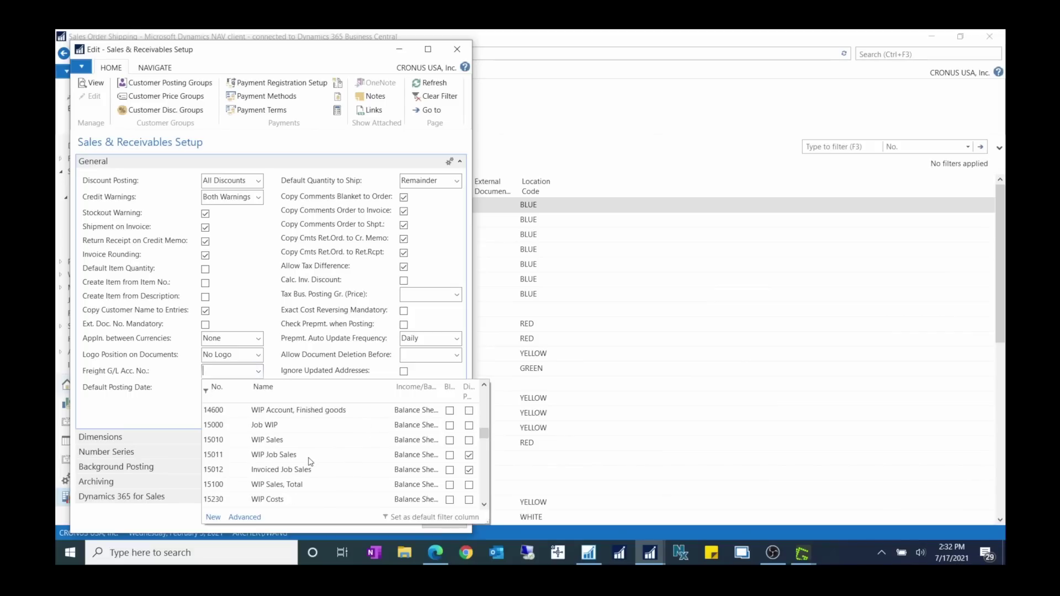
scroll(315, 459, "down", 3)
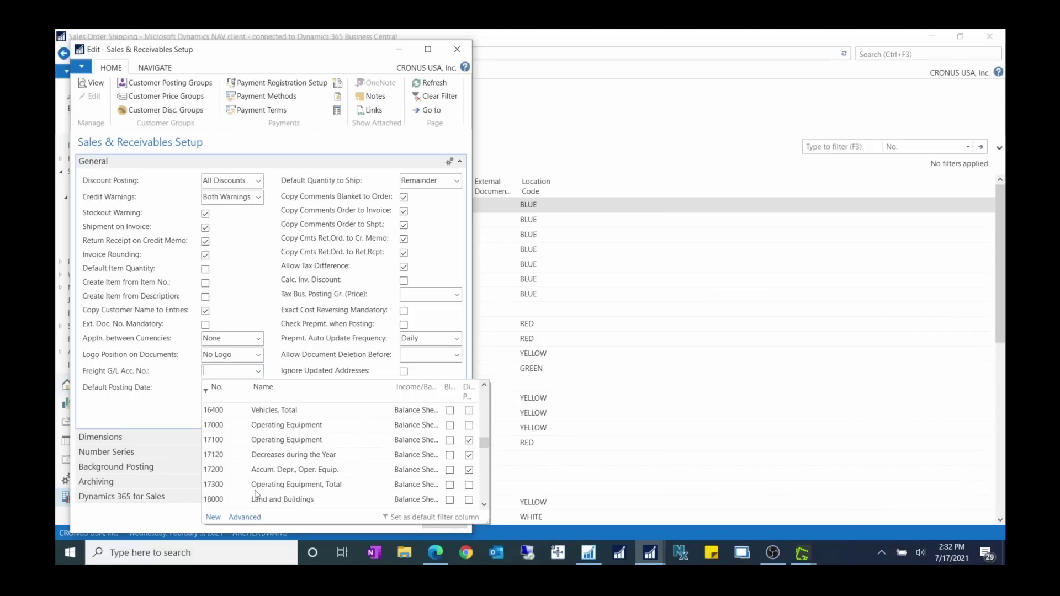
scroll(310, 477, "down", 3)
scroll(312, 476, "down", 5)
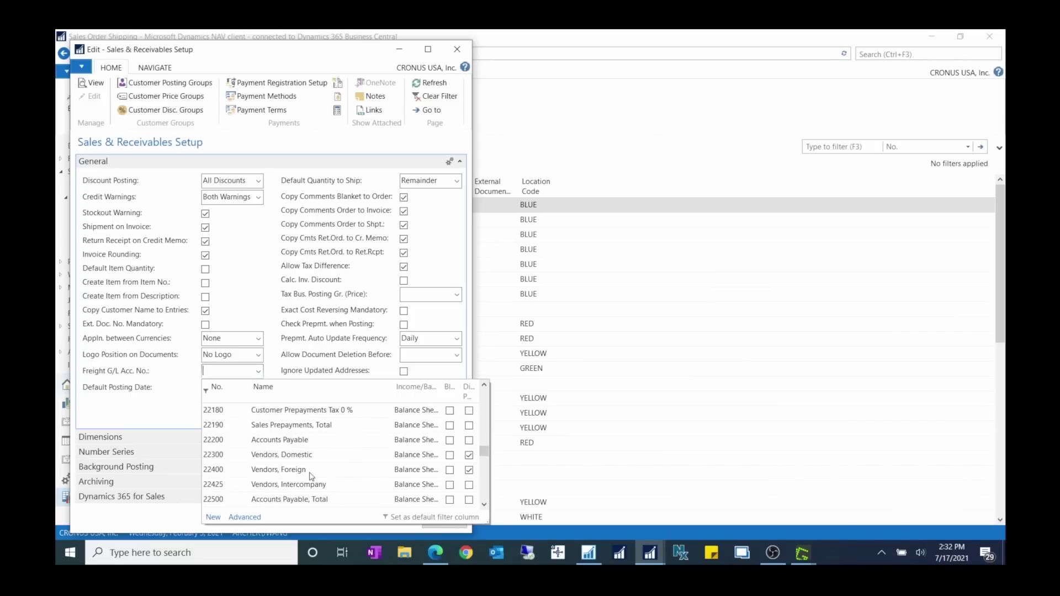
scroll(328, 444, "down", 3)
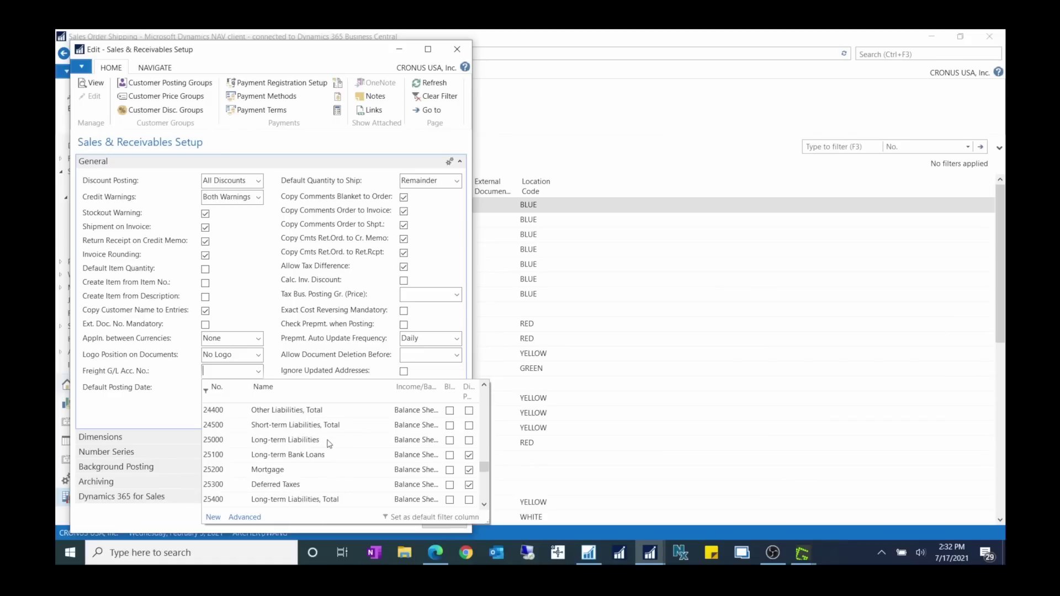
scroll(329, 444, "down", 3)
scroll(329, 444, "down", 6)
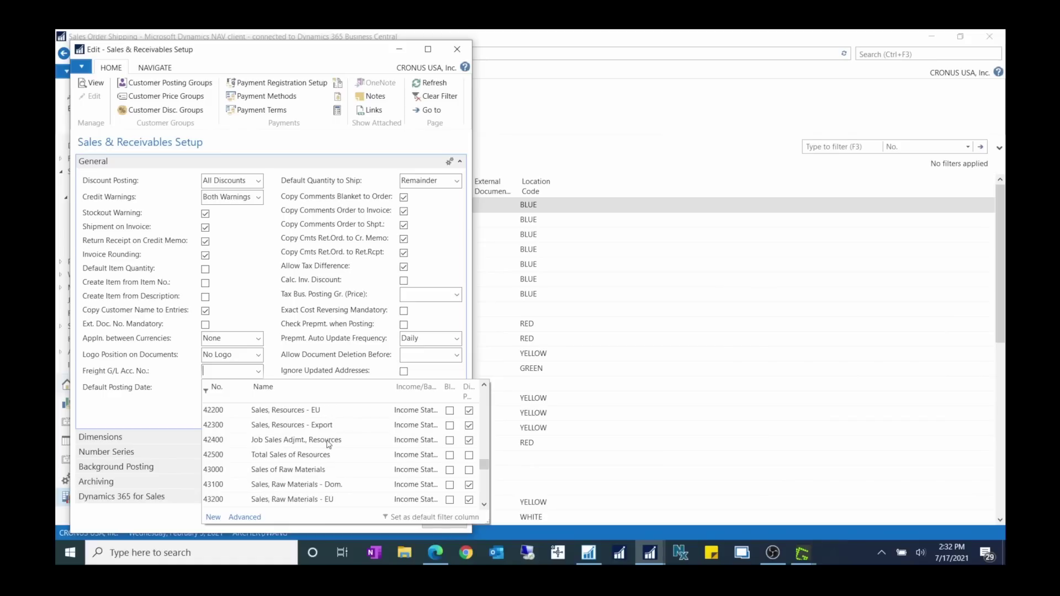
scroll(329, 445, "up", 3)
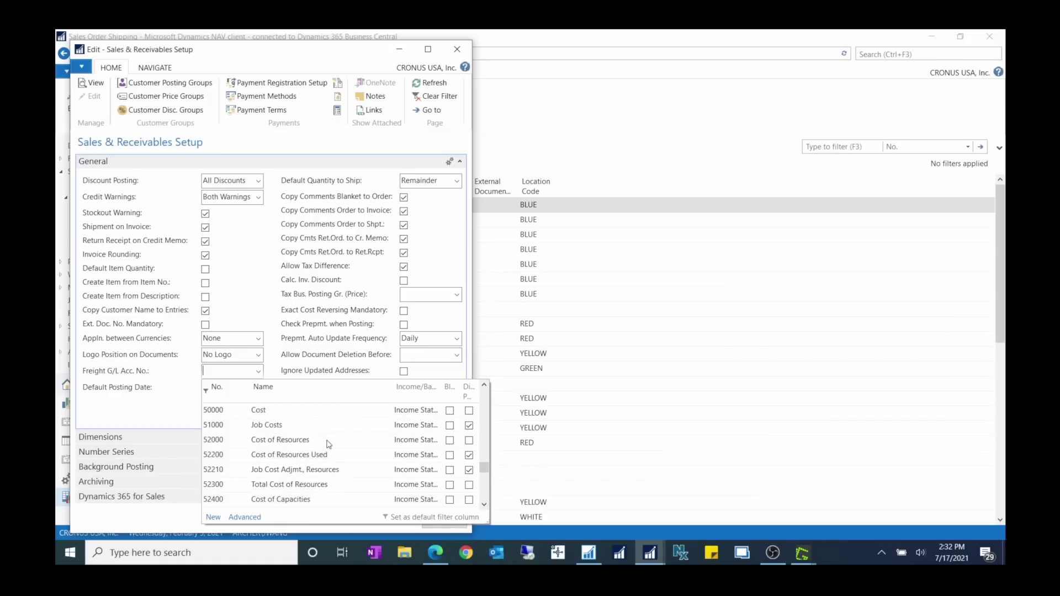
scroll(328, 444, "down", 6)
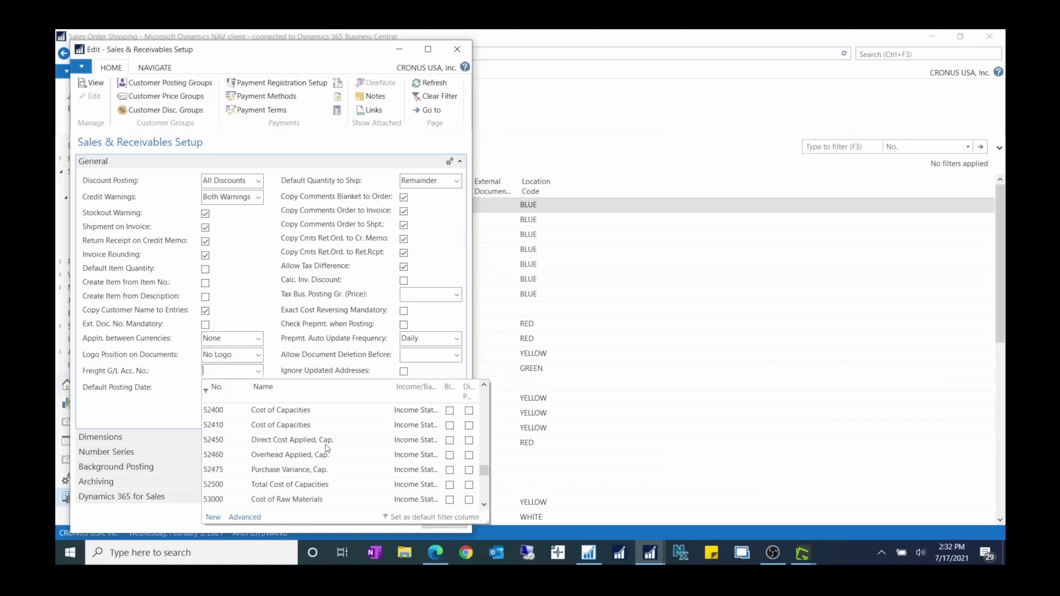
scroll(327, 448, "down", 3)
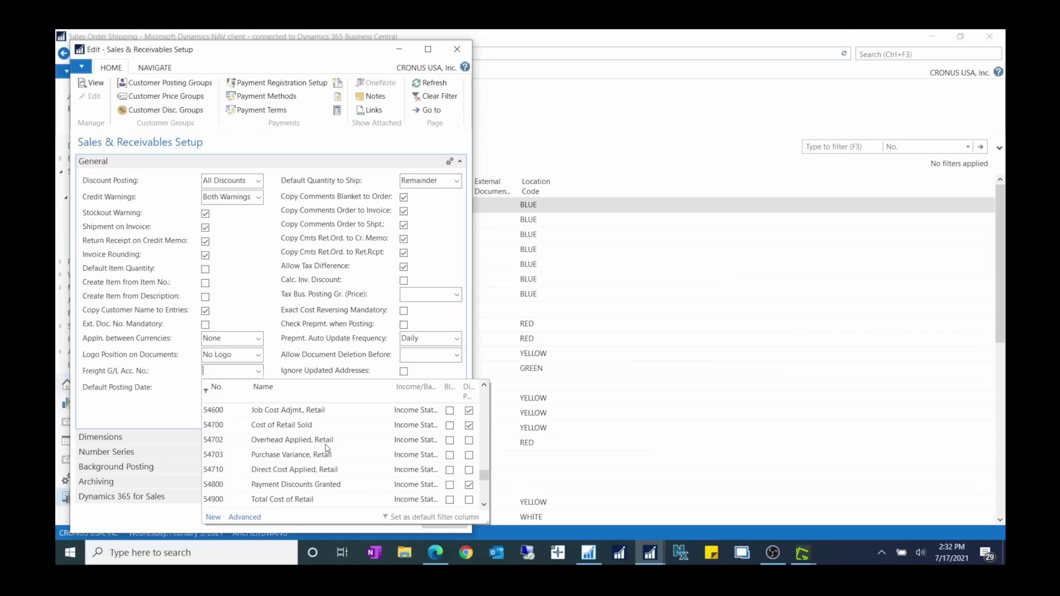
scroll(300, 469, "down", 3)
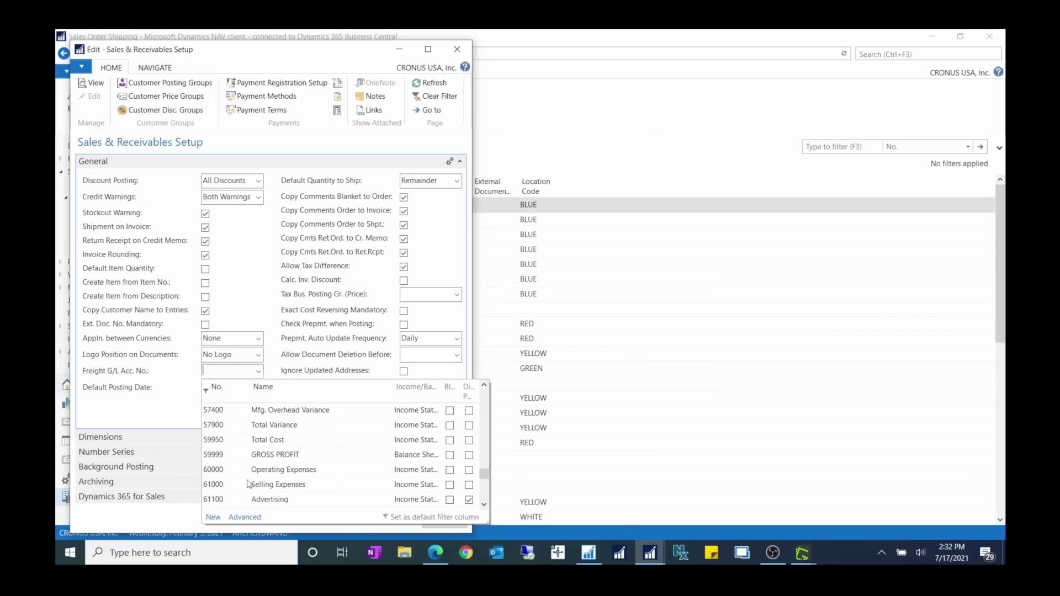
scroll(328, 479, "down", 1)
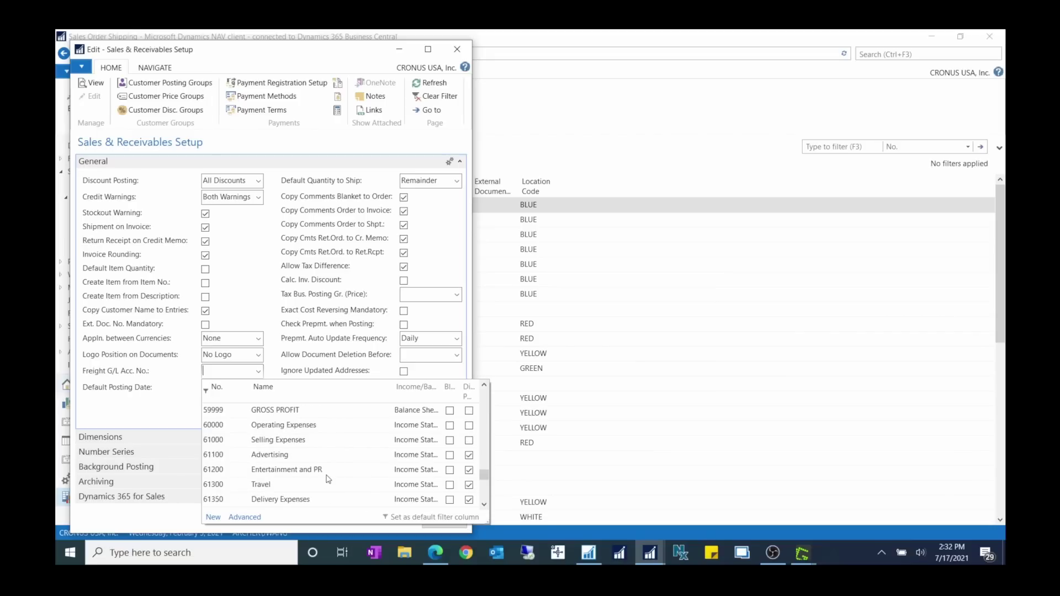
scroll(328, 479, "down", 1)
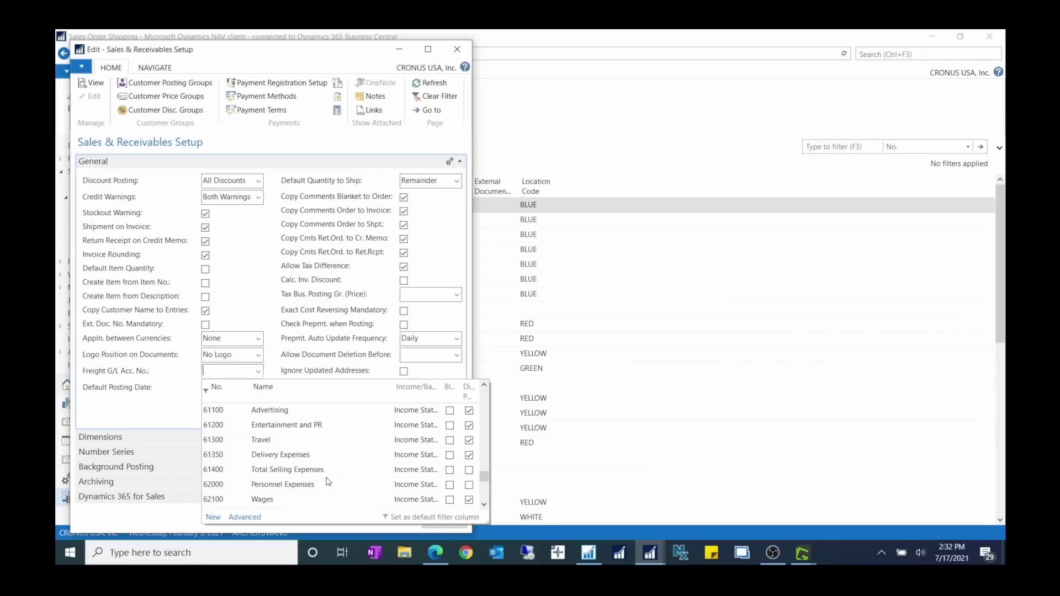
left_click(233, 458)
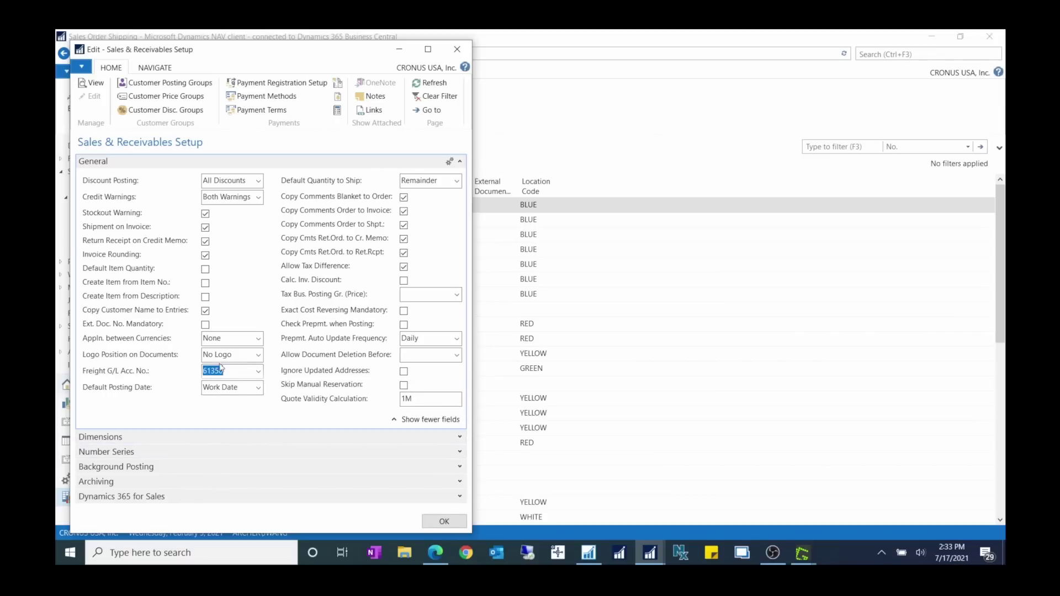
left_click(433, 522)
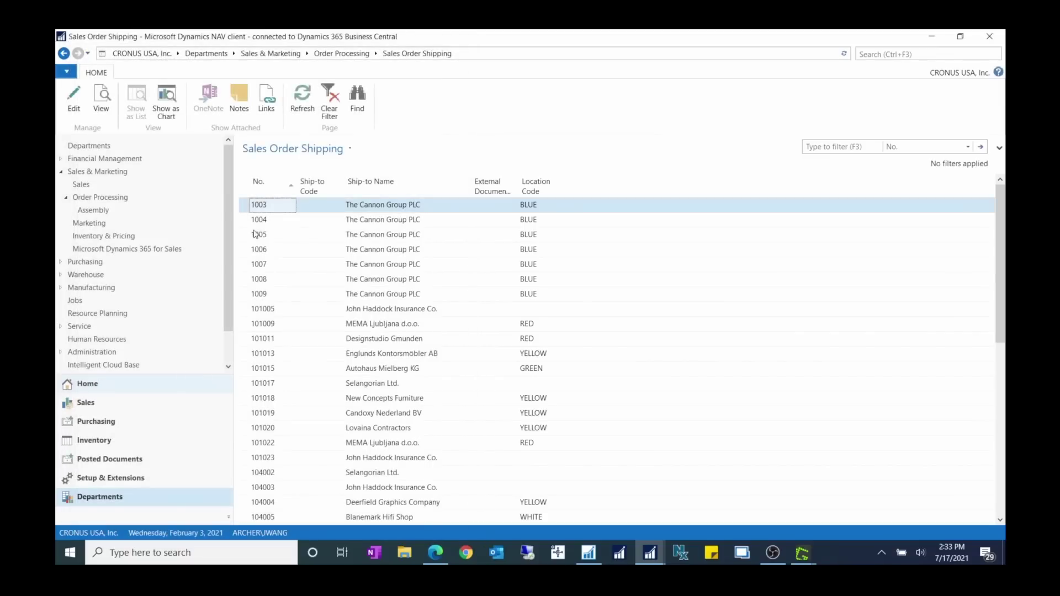
Step: Reopen the first shipping order for The Cannon Group PLC and set its Freight Amount to 1000
double_click(289, 211)
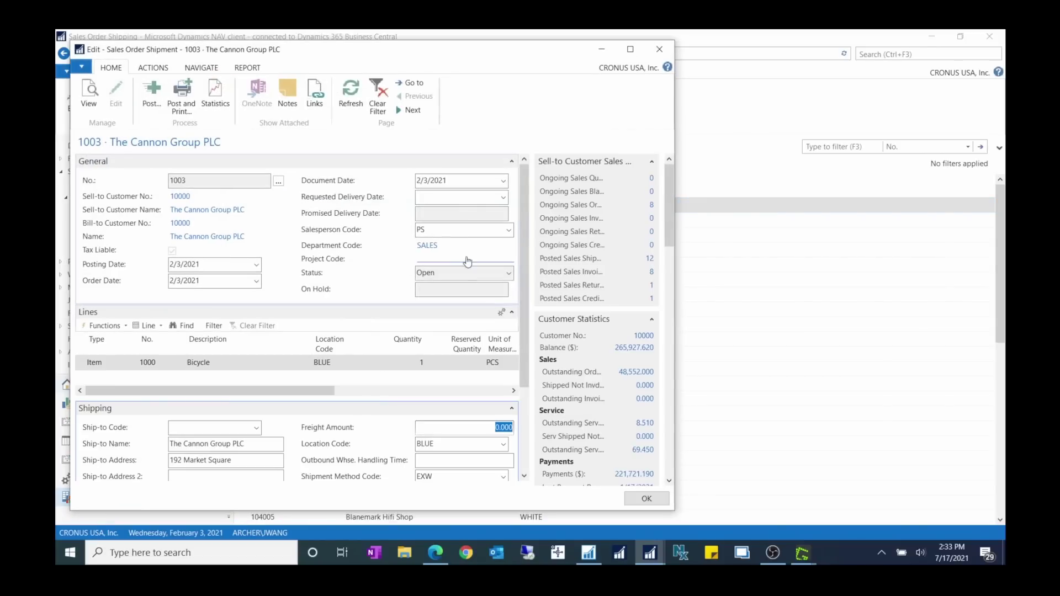
type("1000")
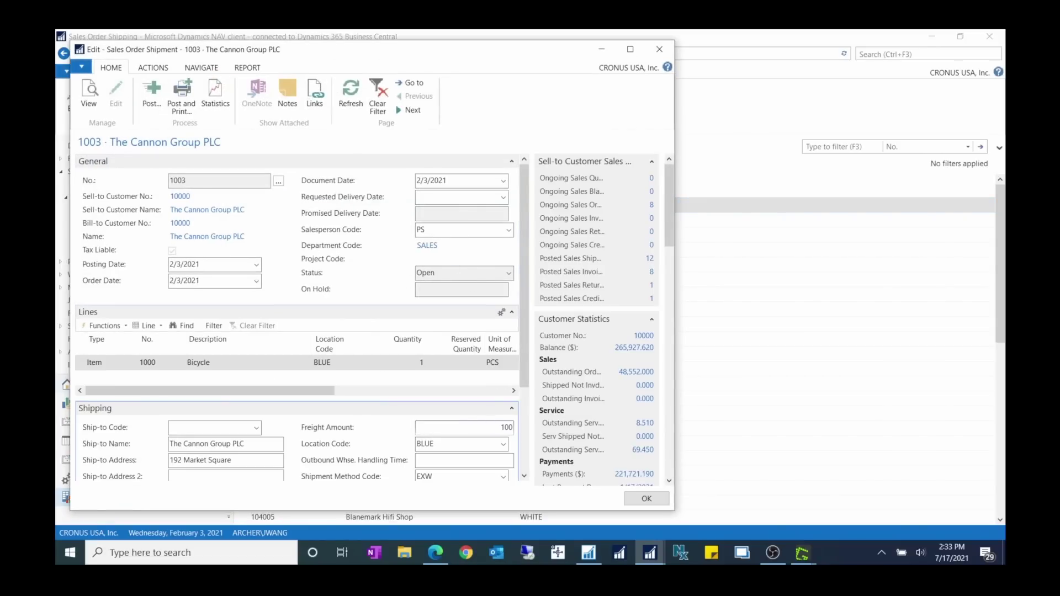
key("Tab")
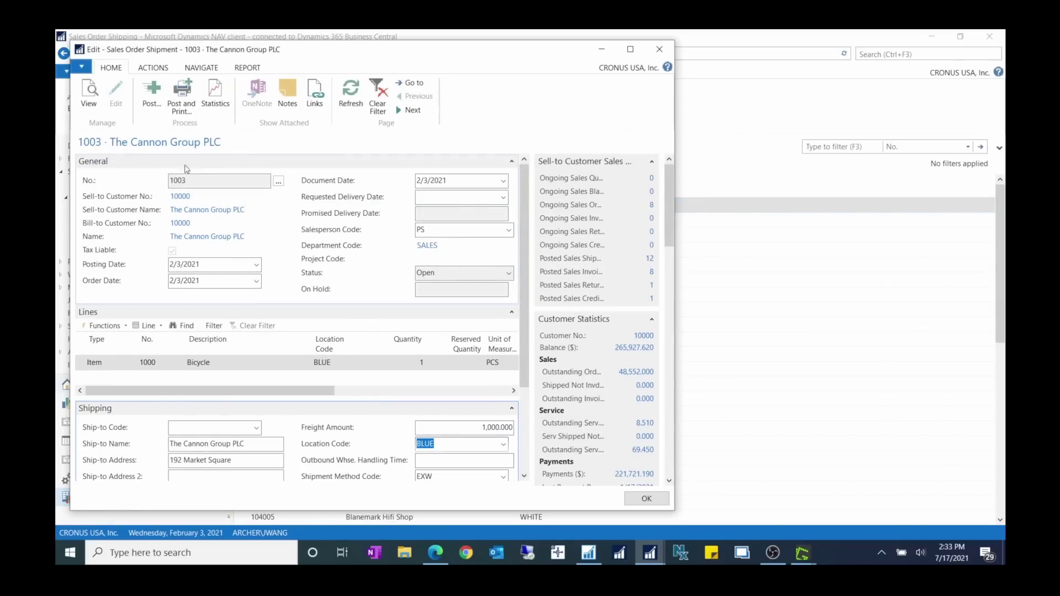
Step: Post the shipment of The Cannon Group PLC order and close its shipment window
left_click(151, 101)
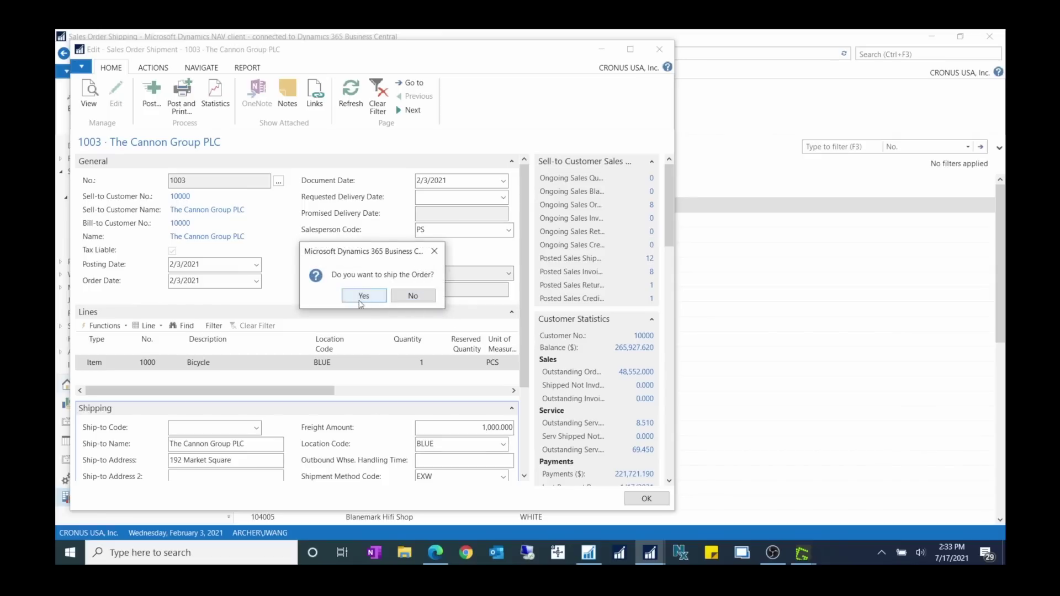
left_click(357, 297)
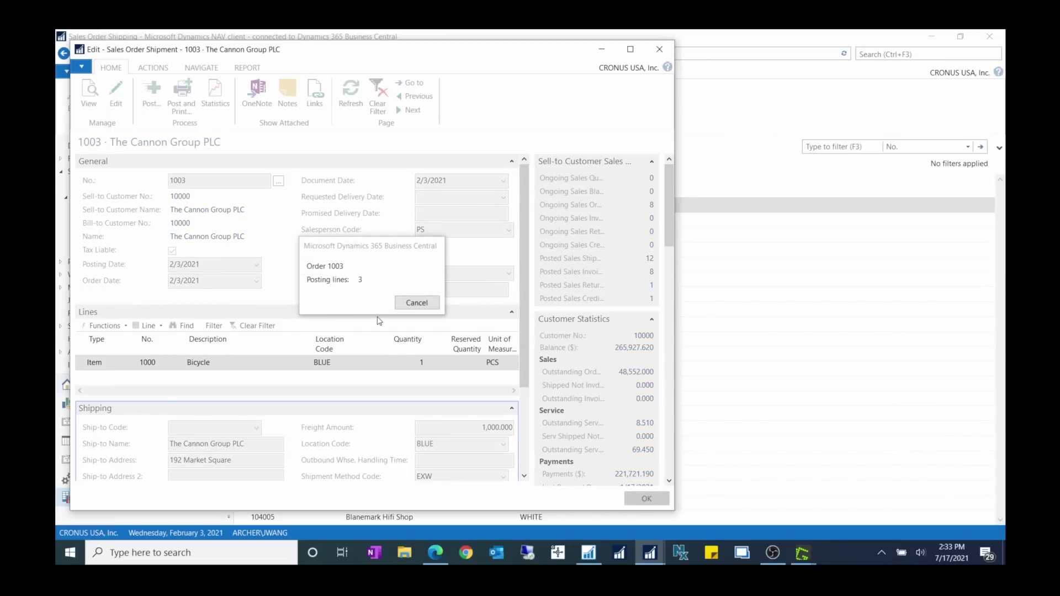
left_click(659, 49)
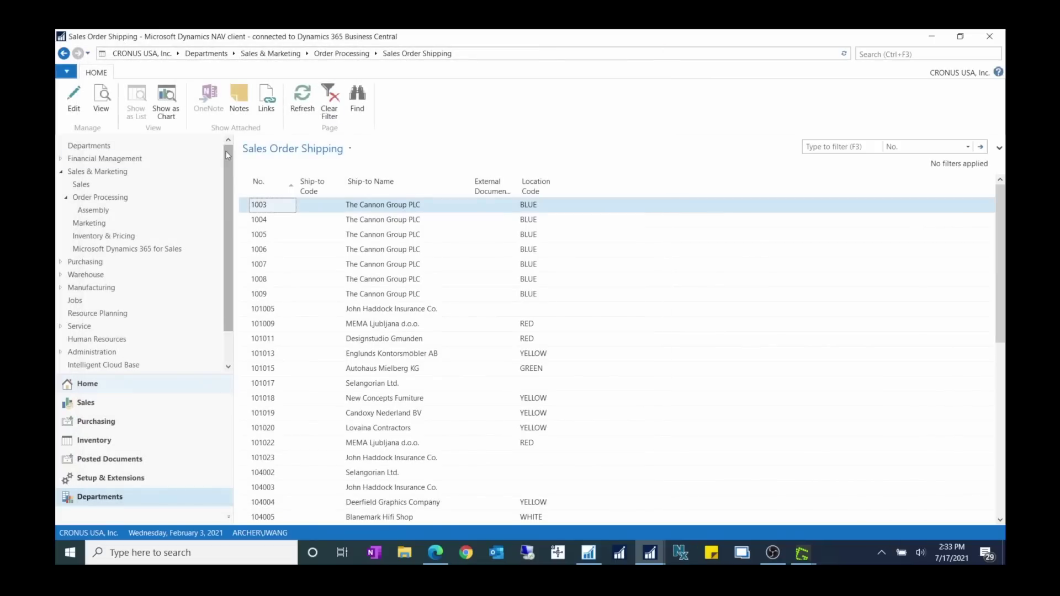
Step: Show the Posted Sales Shipments list, sort it by number in descending order and open the newest shipment
left_click(142, 461)
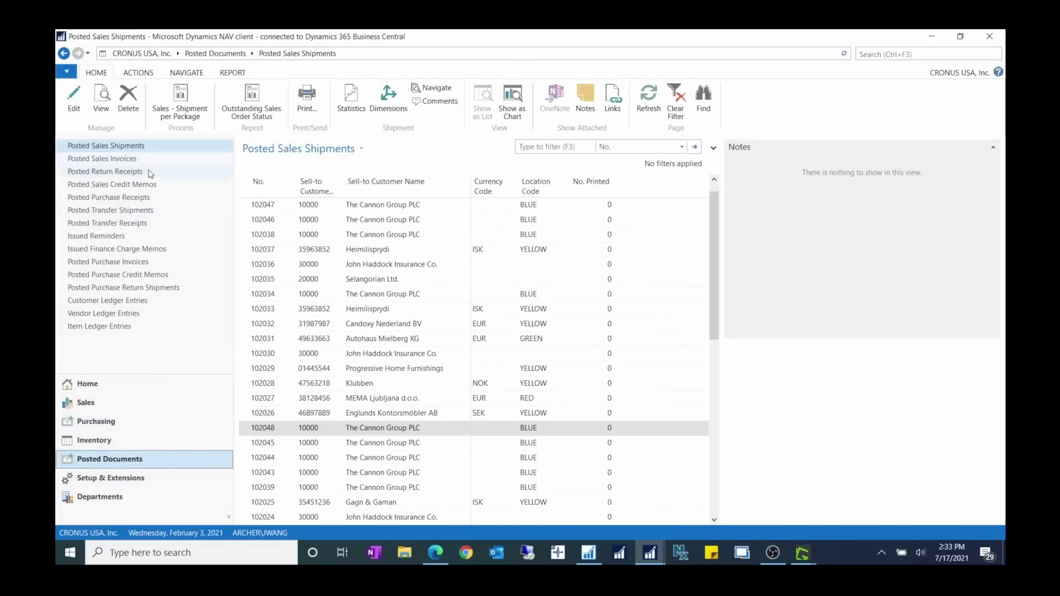
left_click(282, 184)
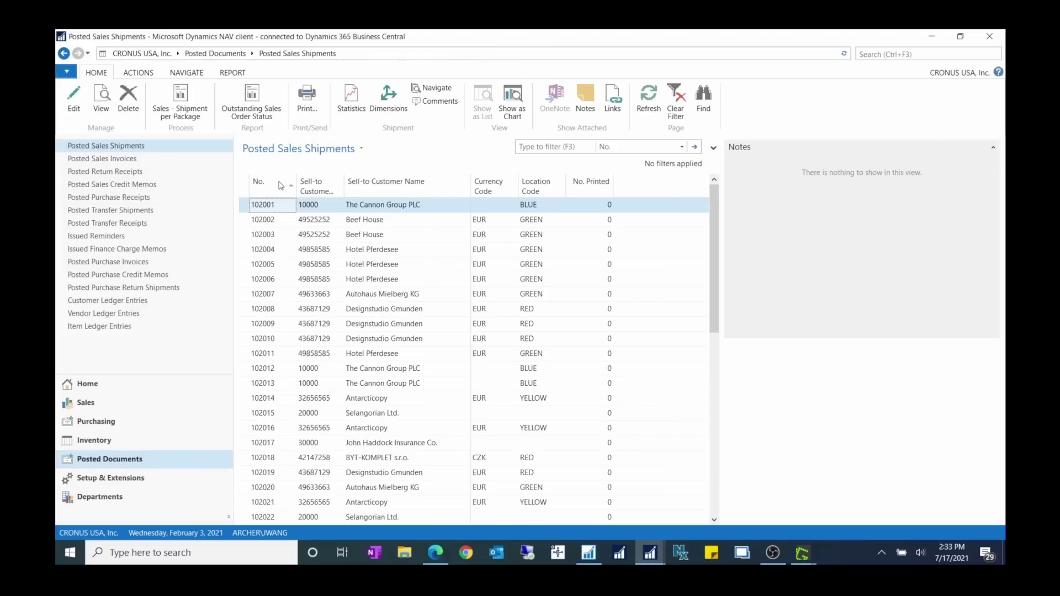
left_click(281, 185)
key("Return")
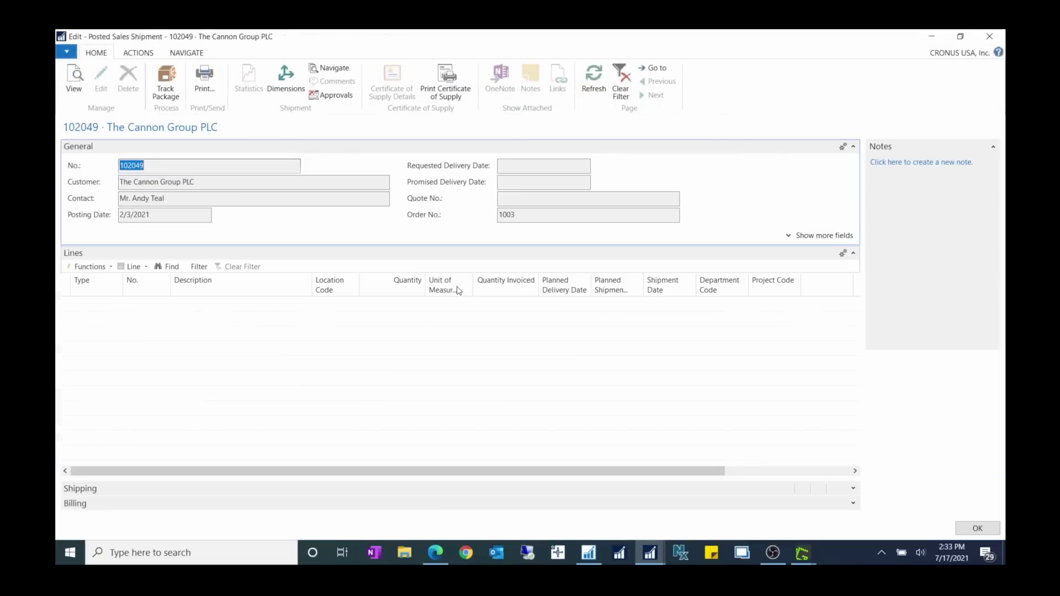
Step: Examine the Freight Amount line's G/L account and quantity and the shipment's Order No., and close the posted shipment
left_click(130, 337)
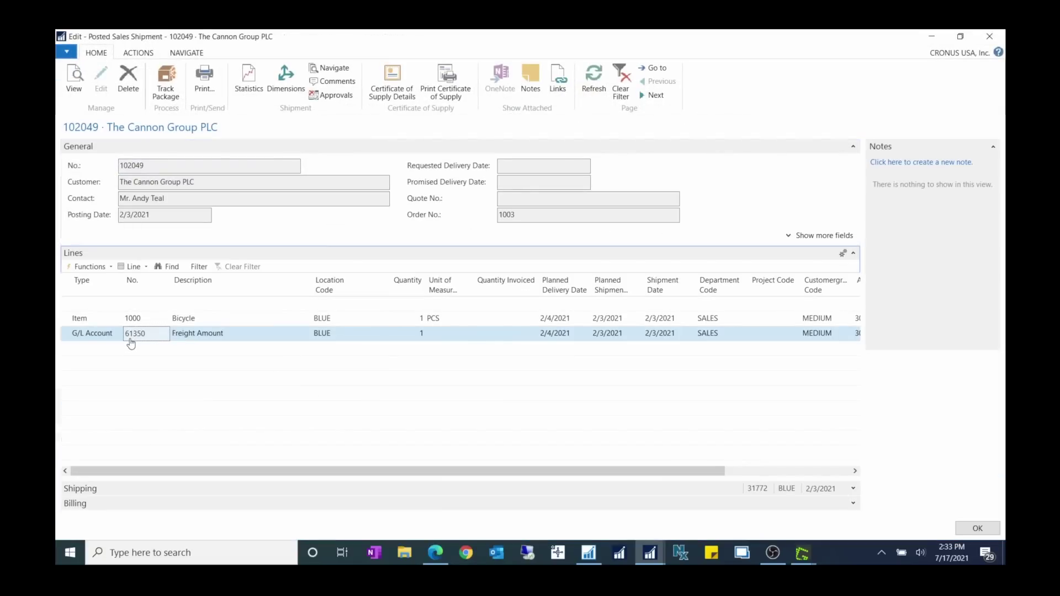
left_click(130, 338)
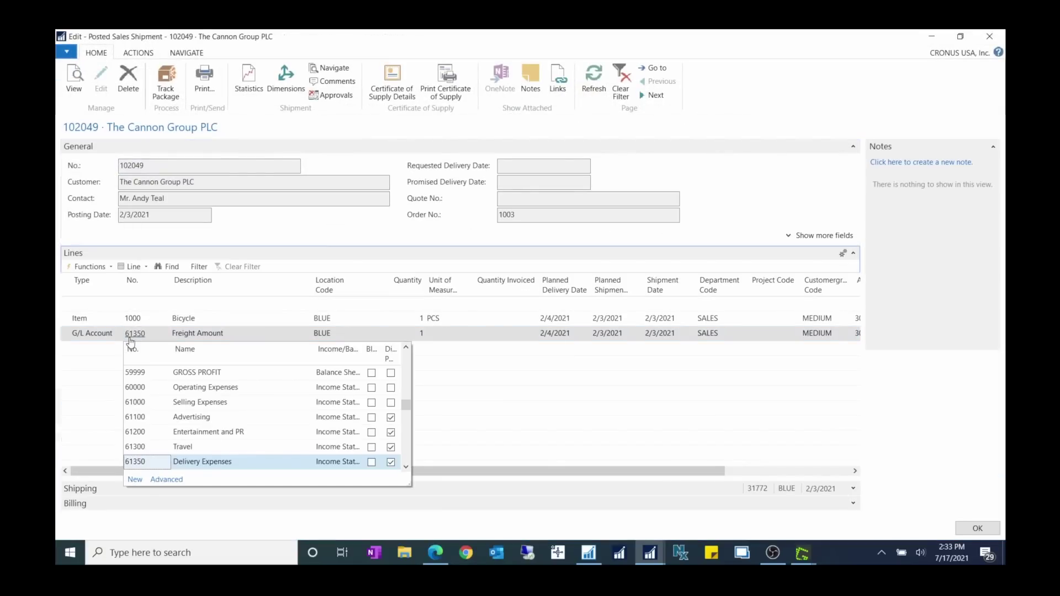
key("Escape")
left_click(420, 334)
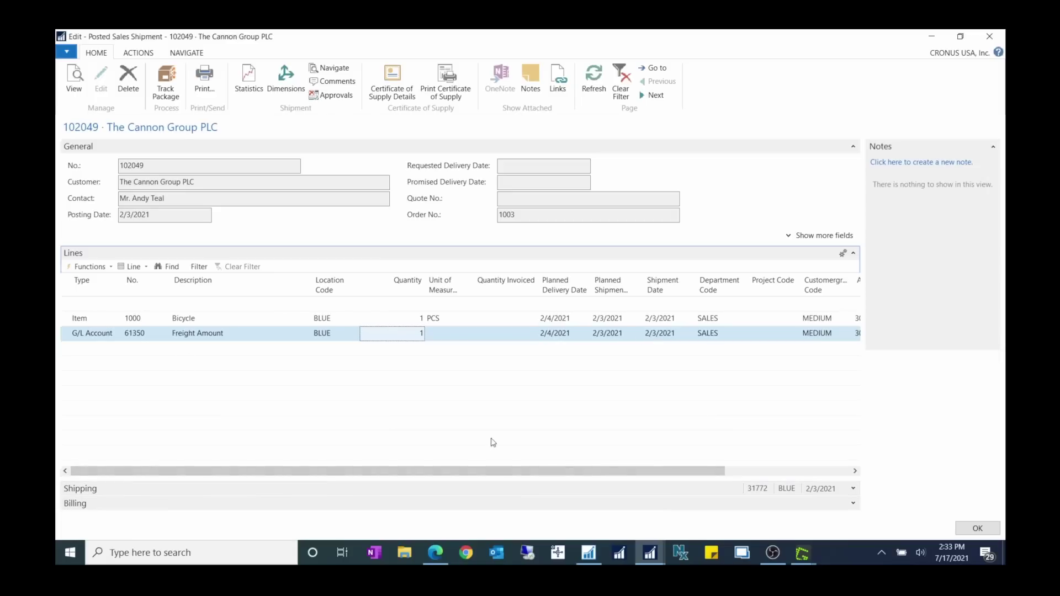
left_click_drag(627, 473, 279, 479)
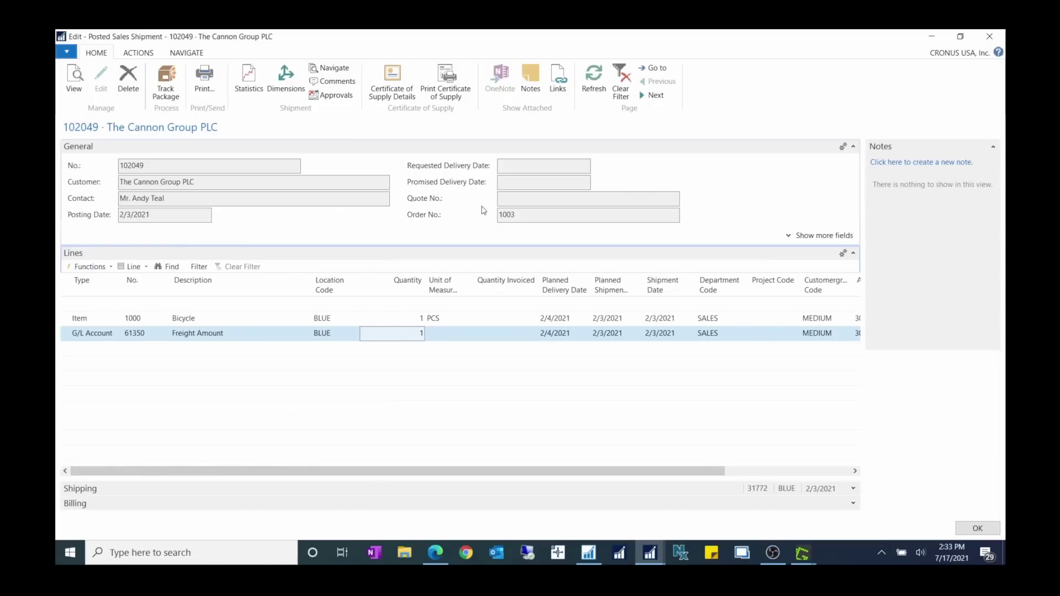
left_click(498, 215)
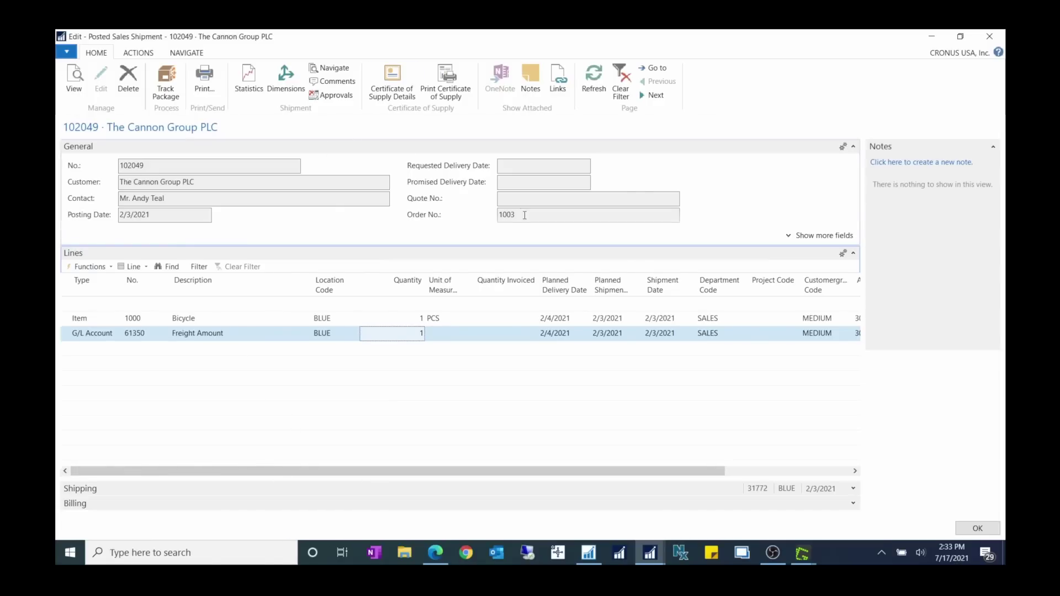
left_click(988, 36)
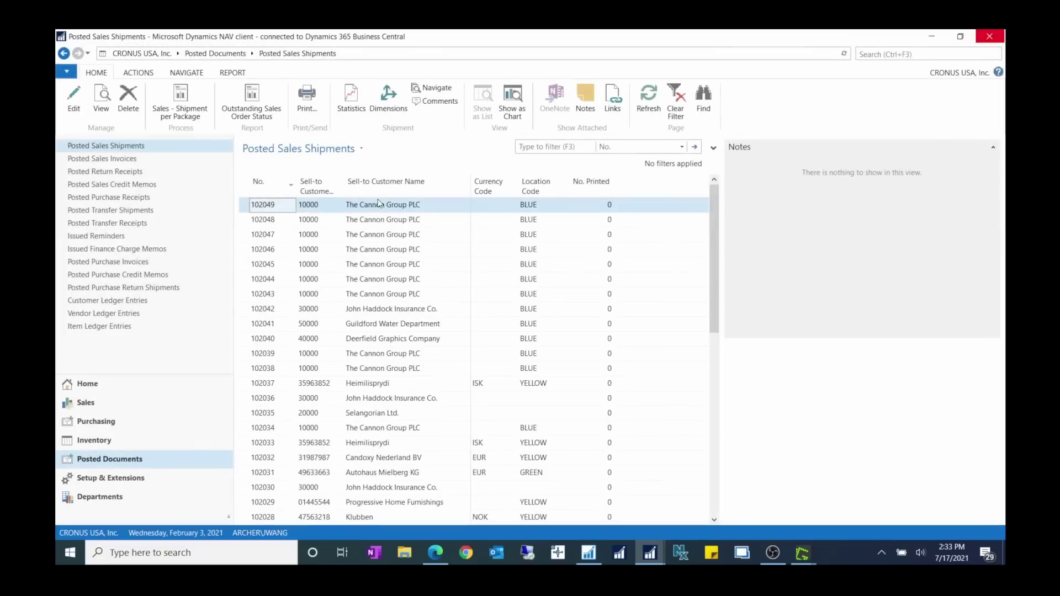
Step: Filter the Sales Orders list by the shipped order's number and open The Cannon Group PLC order
left_click(88, 402)
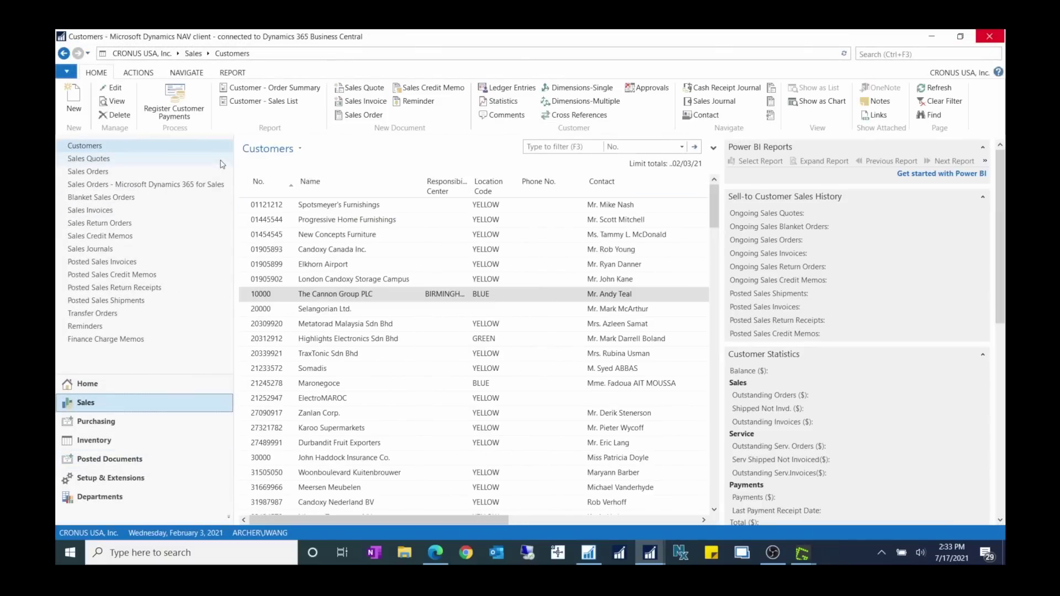
left_click(194, 172)
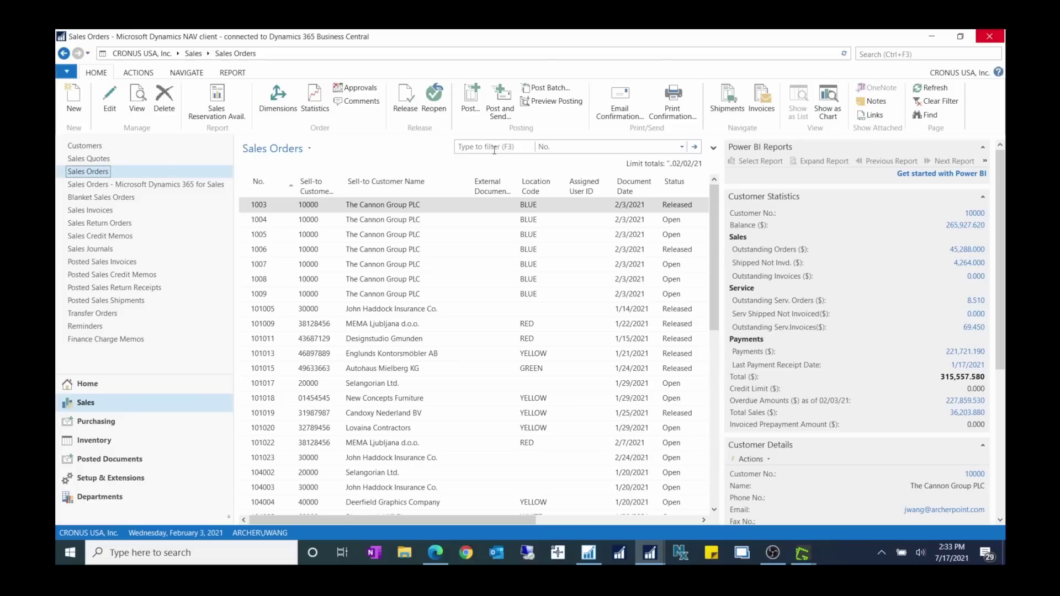
left_click(494, 146)
type("1003")
key("Return")
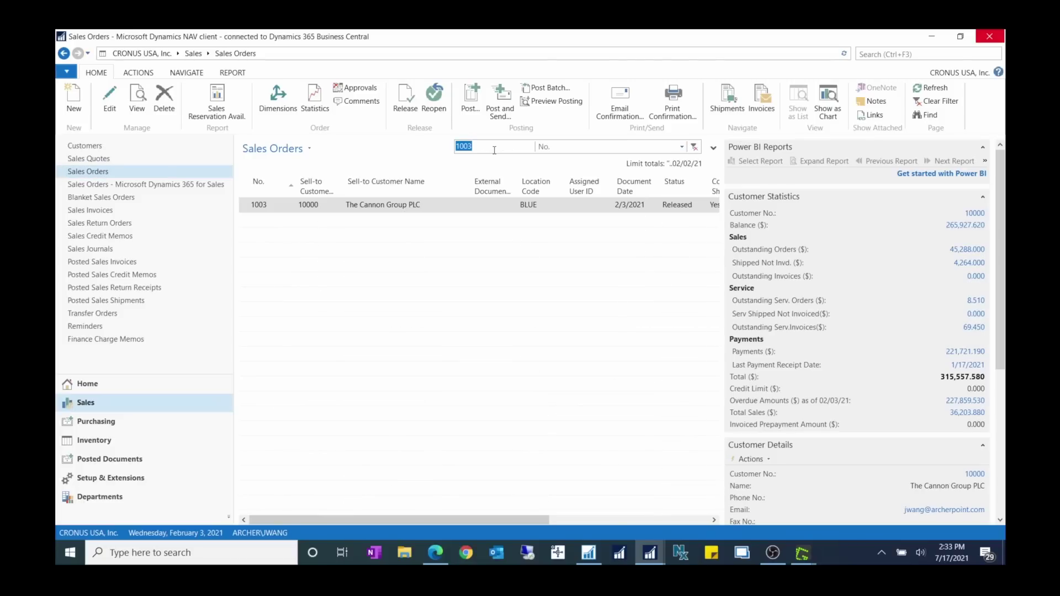
double_click(283, 209)
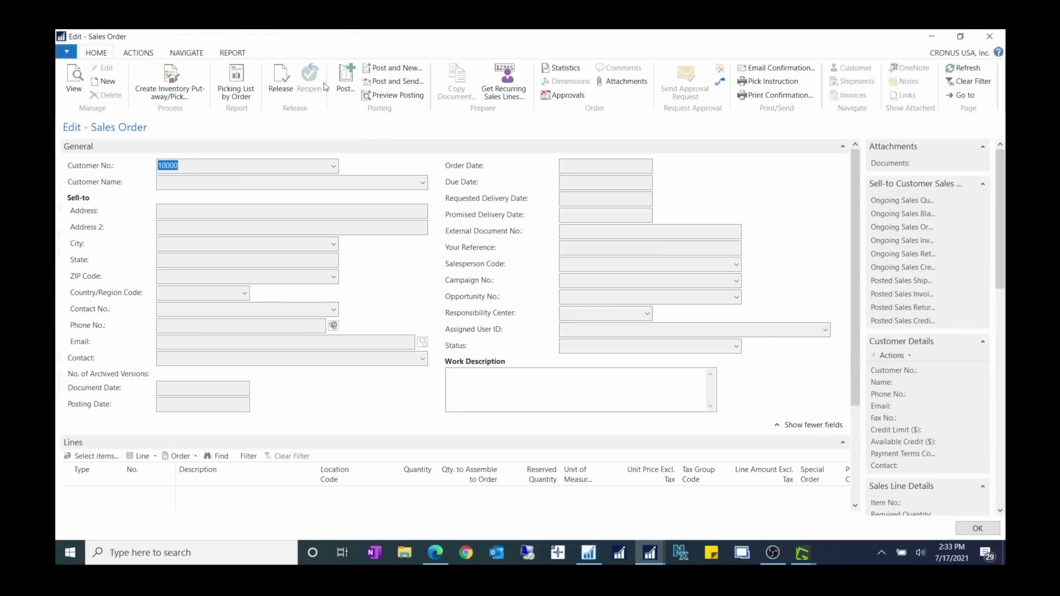
Step: Post The Cannon Group PLC sales order with the Invoice option and decline opening the posted invoice
left_click(345, 83)
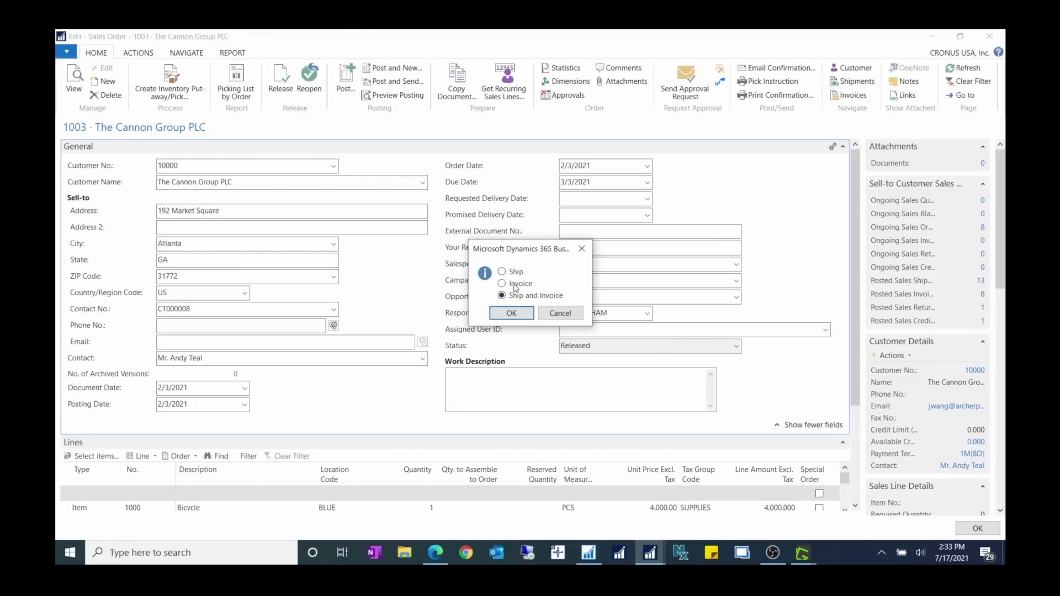
left_click(514, 285)
left_click(515, 316)
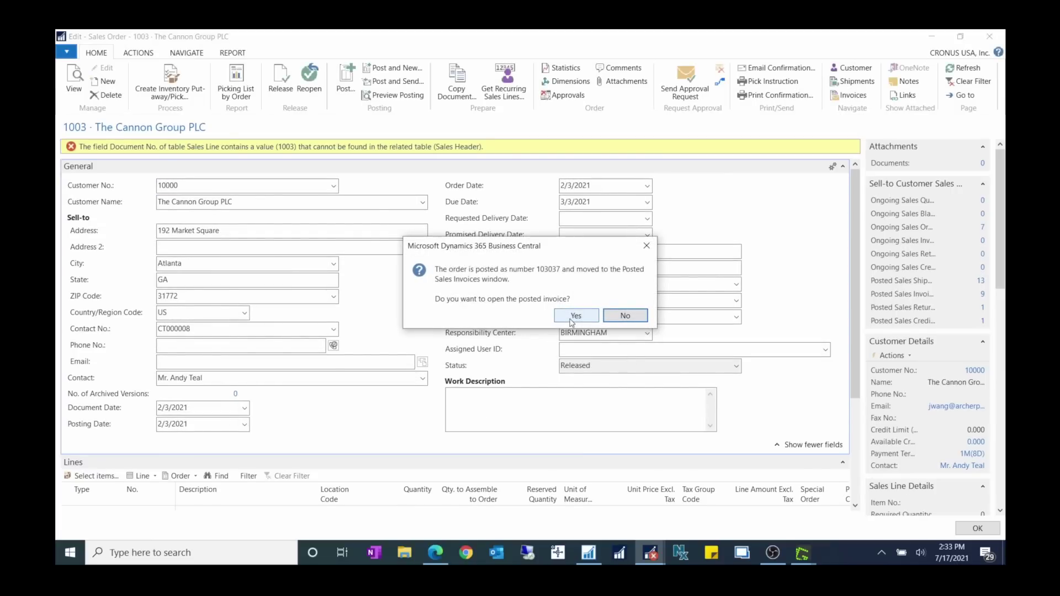
left_click(627, 316)
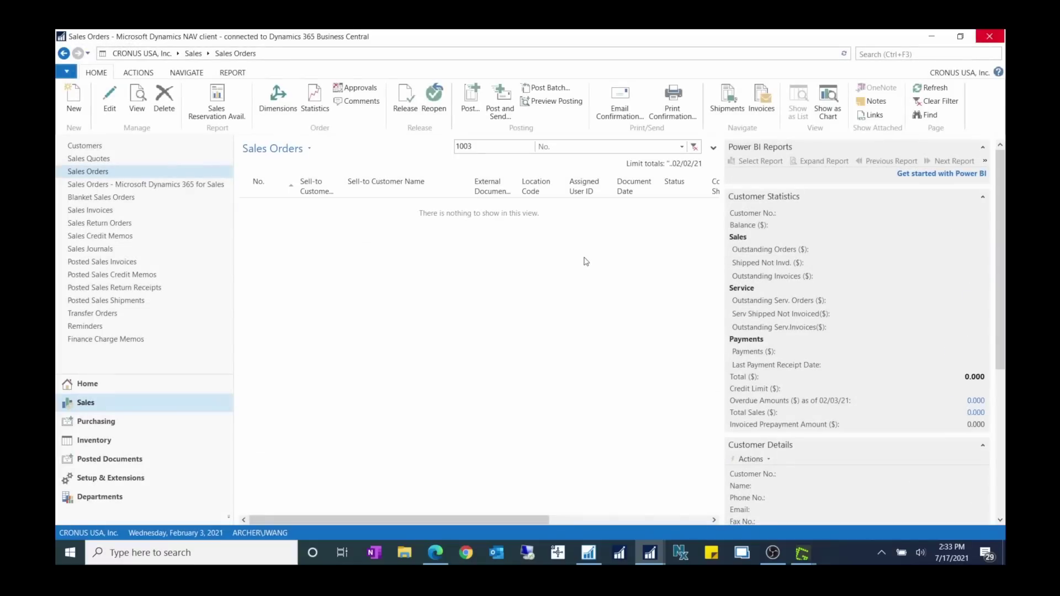
Step: Show the Posted Sales Invoices list, sort it by number in descending order and open the newest invoice
left_click(141, 459)
left_click(161, 159)
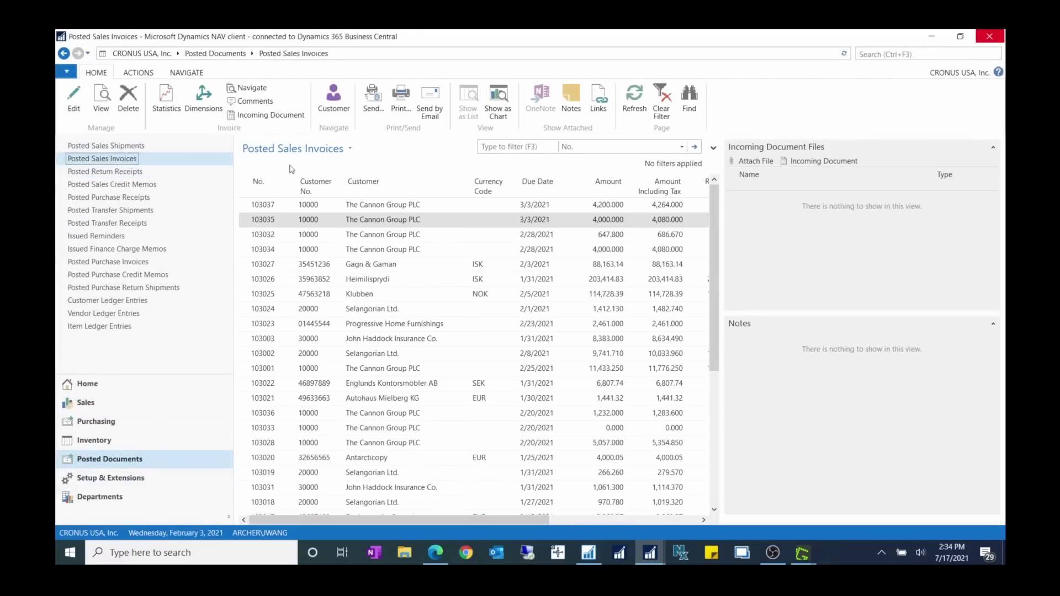
left_click(280, 188)
left_click(281, 188)
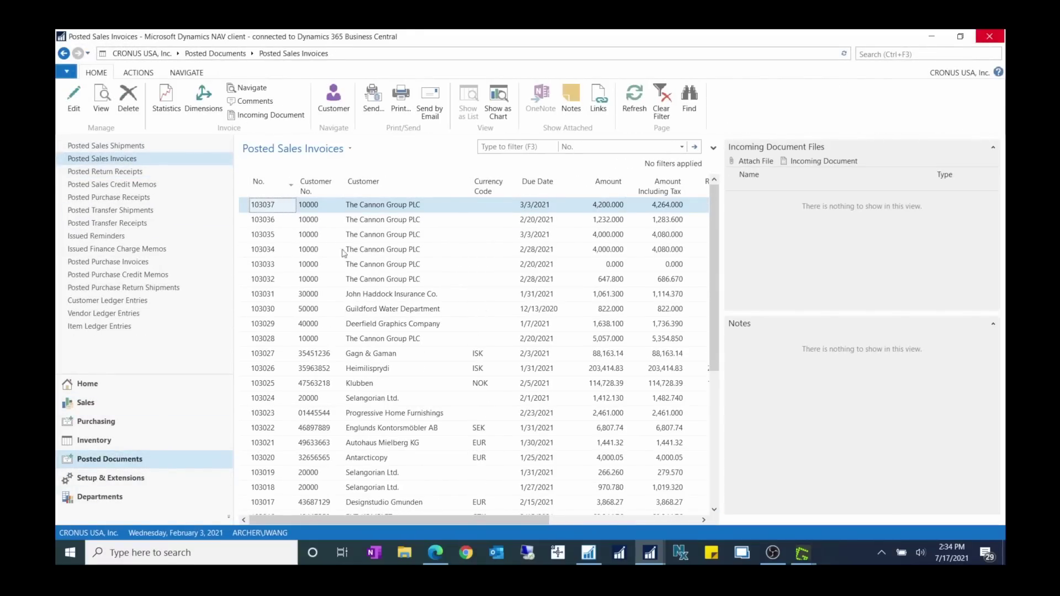
double_click(280, 204)
Step: Examine the Freight Amount line's G/L account and unit price on the posted invoice, and close the invoice
left_click(116, 333)
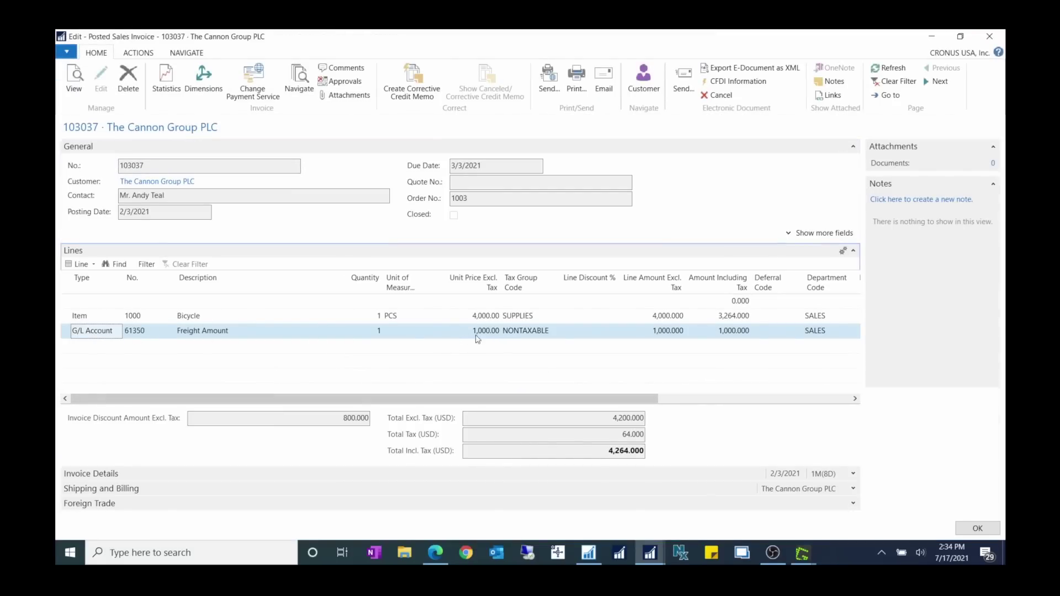
left_click(148, 333)
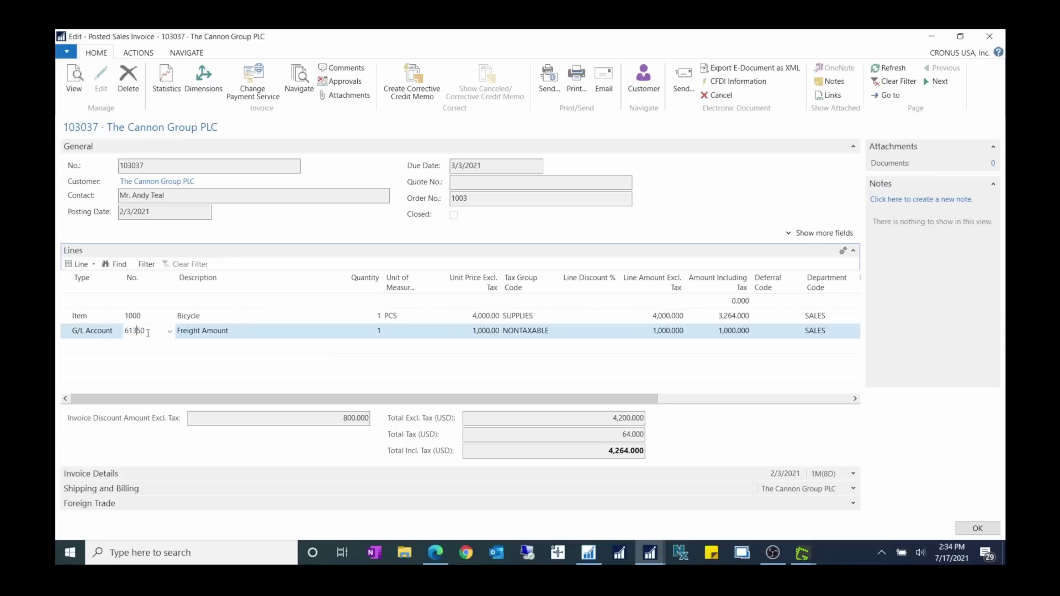
left_click(989, 36)
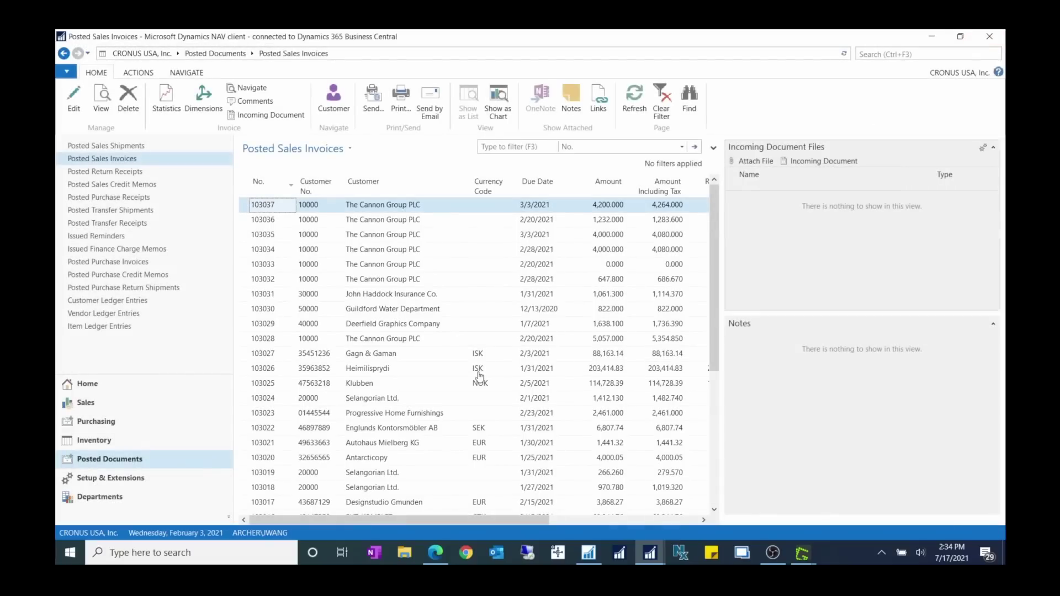
Step: Search for "sales &", open Sales & Receivables Setup and show the open Purchases & Payables Setup window beside it
left_click(650, 553)
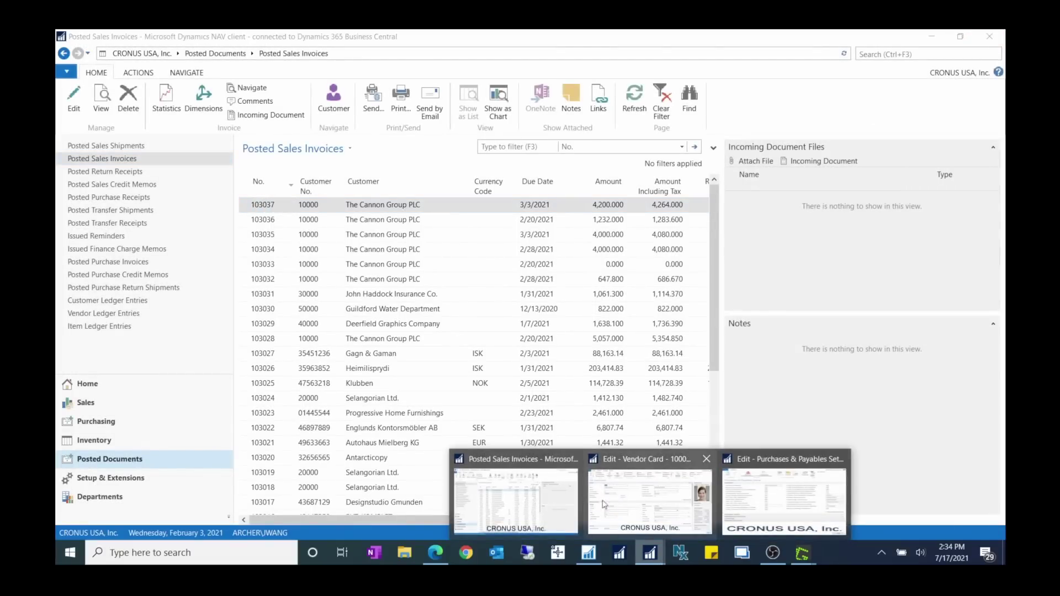
left_click(516, 496)
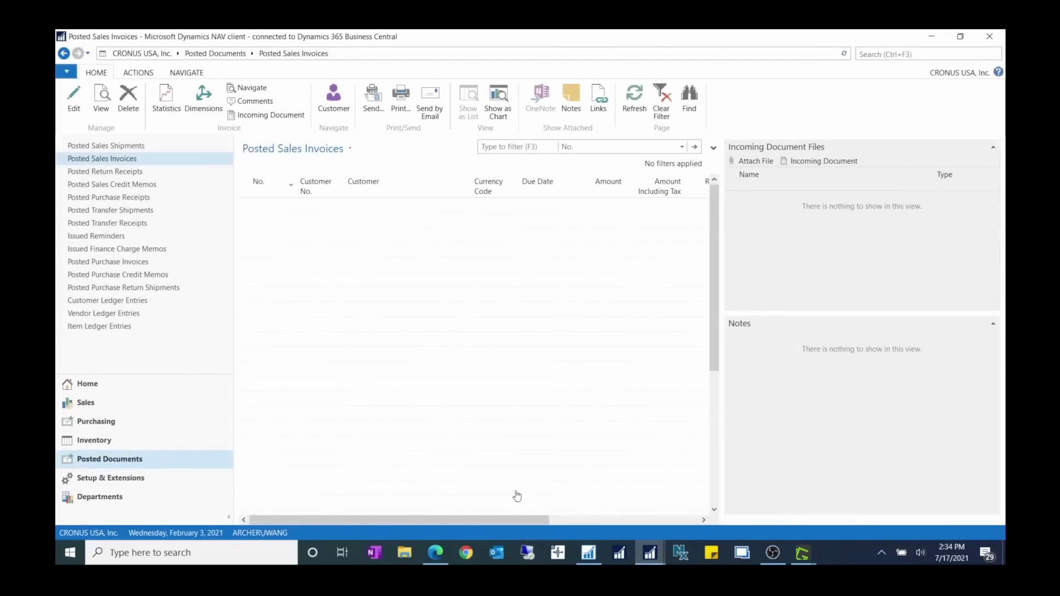
left_click(913, 52)
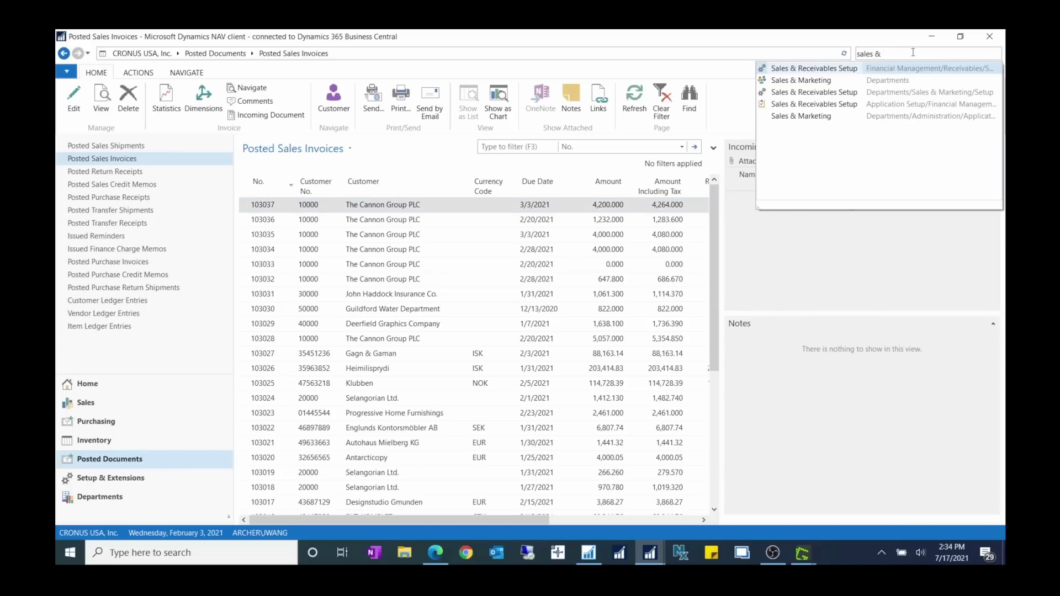
left_click(822, 68)
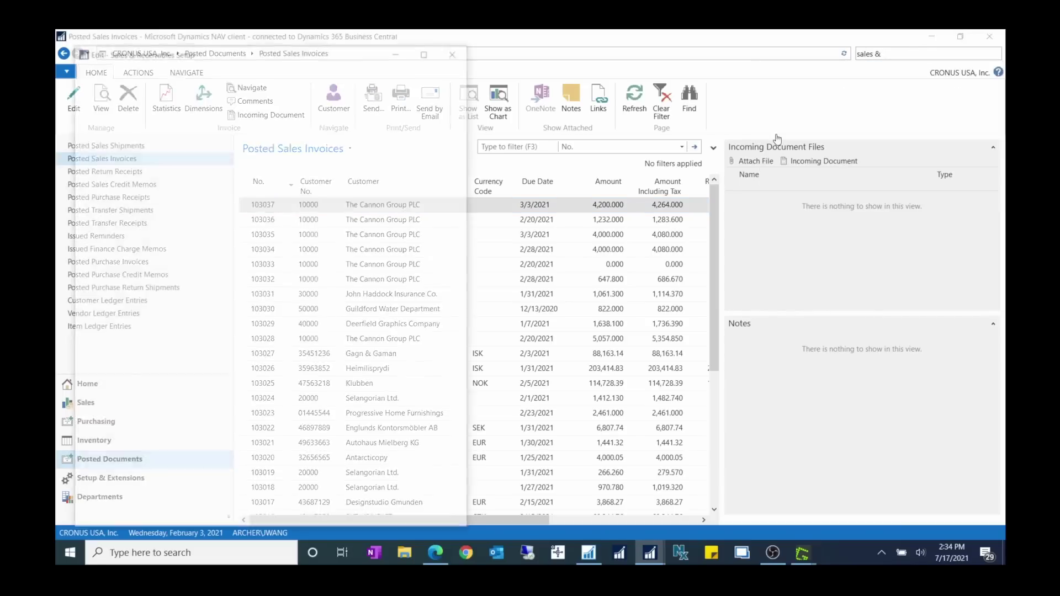
left_click(649, 552)
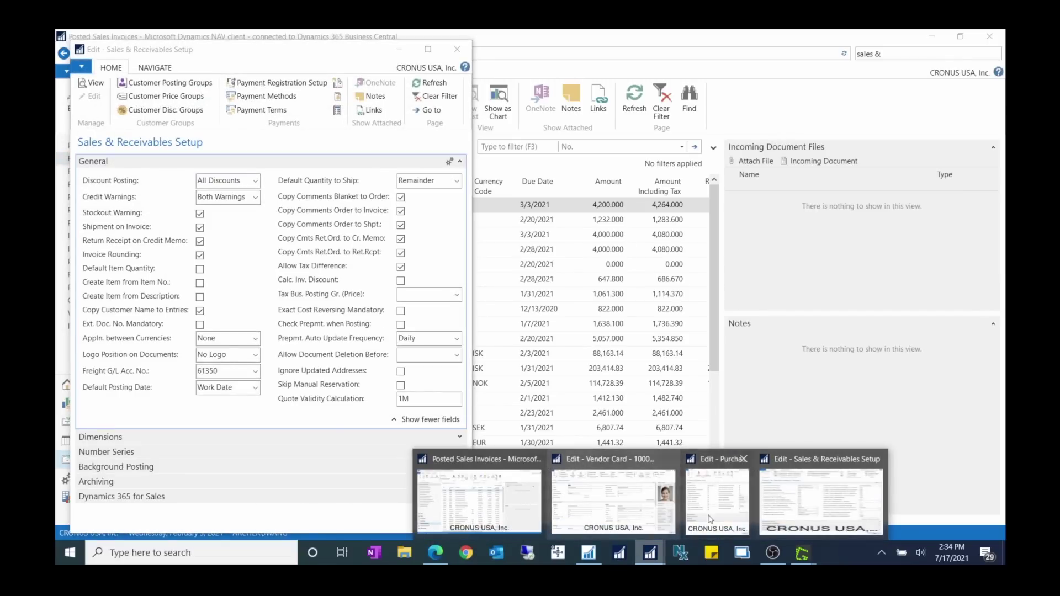
left_click(739, 523)
left_click_drag(688, 56, 676, 53)
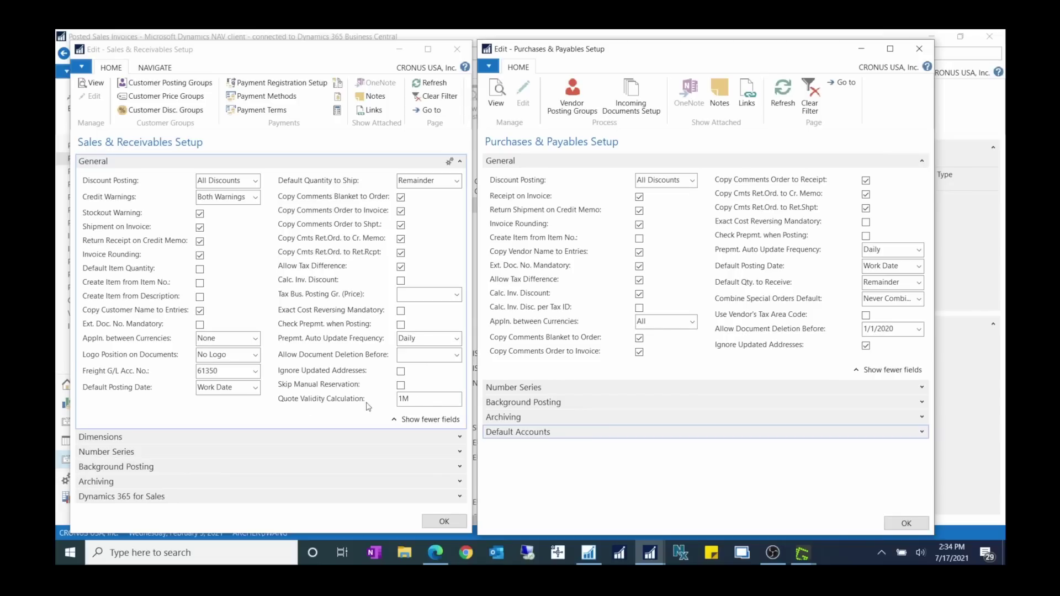
Step: Examine the Quote Validity Calculation field and its description in Sales & Receivables Setup
left_click(415, 400)
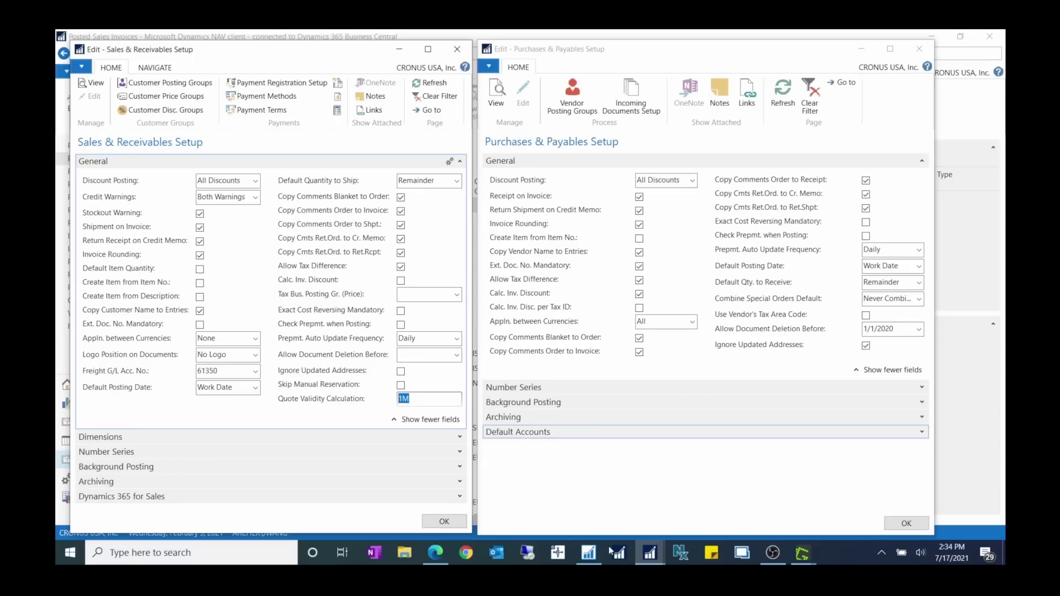
mouse_move(948, 562)
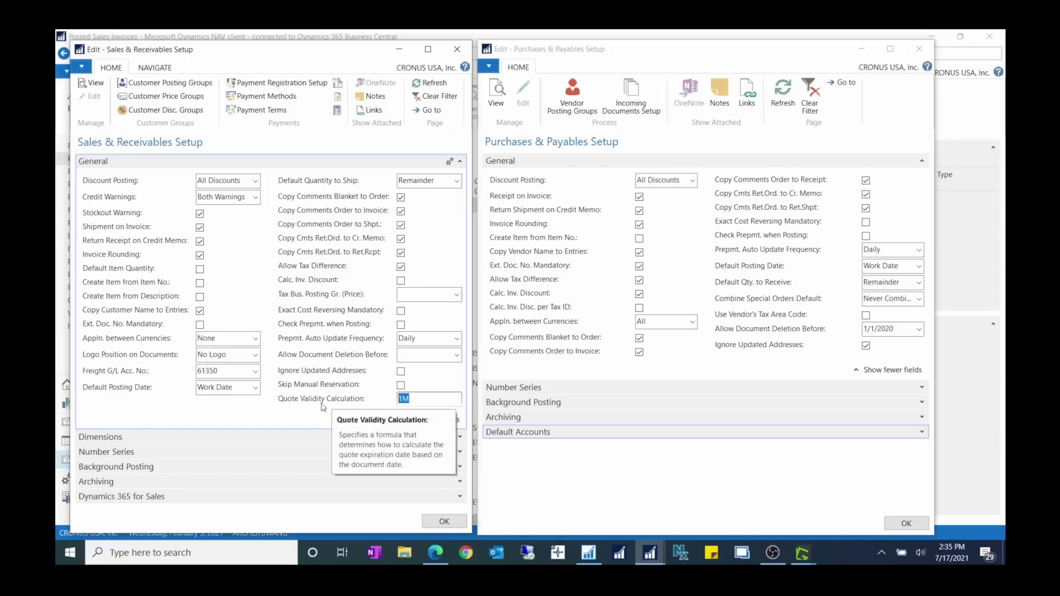
mouse_move(356, 405)
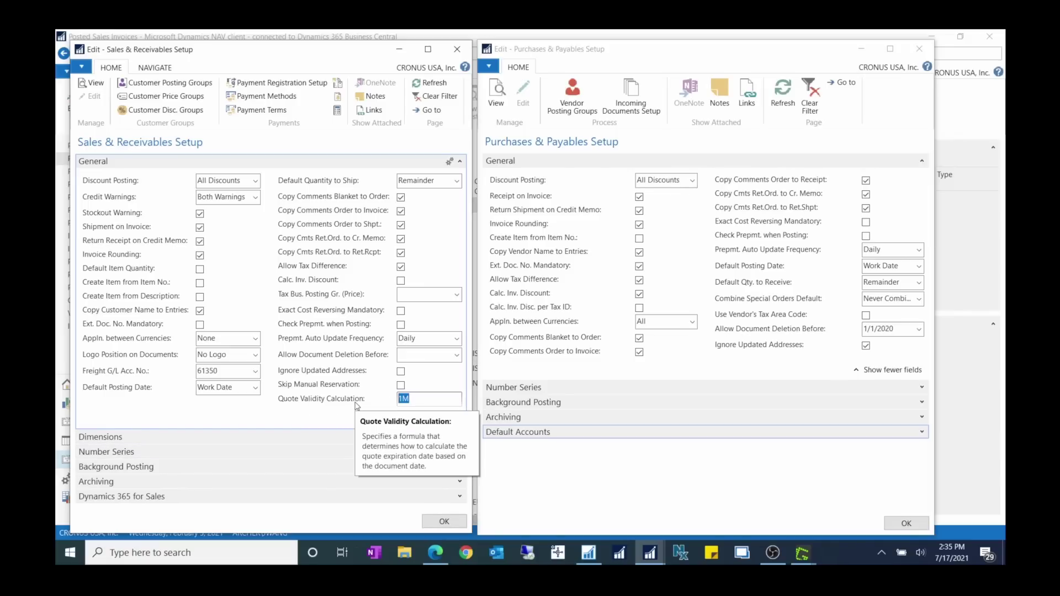